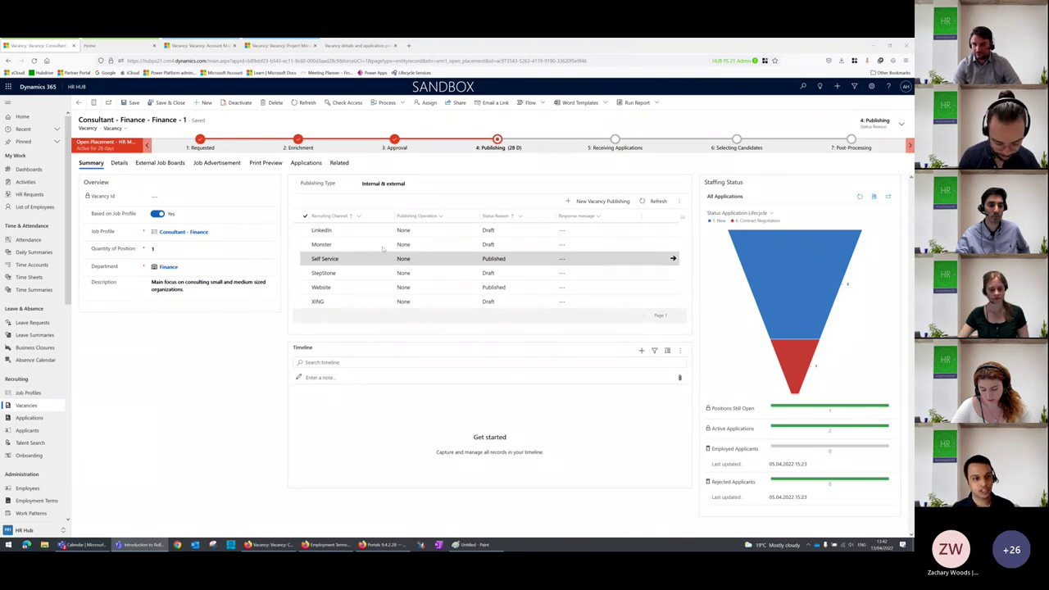
- Review the Consultant - Finance vacancy's applications, then close that vacancy's browser tab
left_click(307, 163)
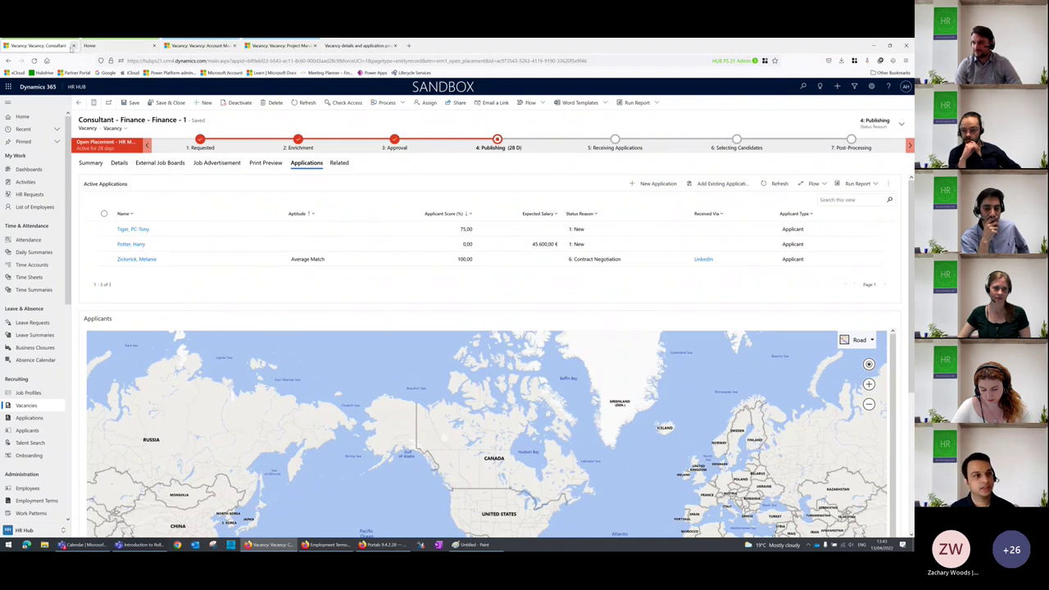
left_click(73, 46)
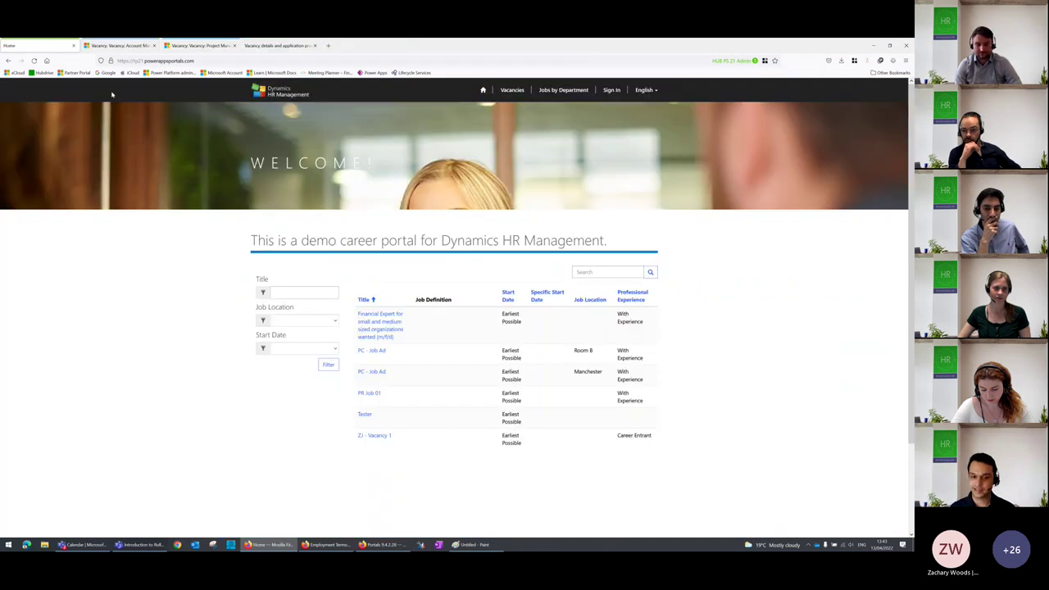
- Return to the Account Manager - Honag US Consulting - 1 vacancy record's browser tab
left_click(99, 47)
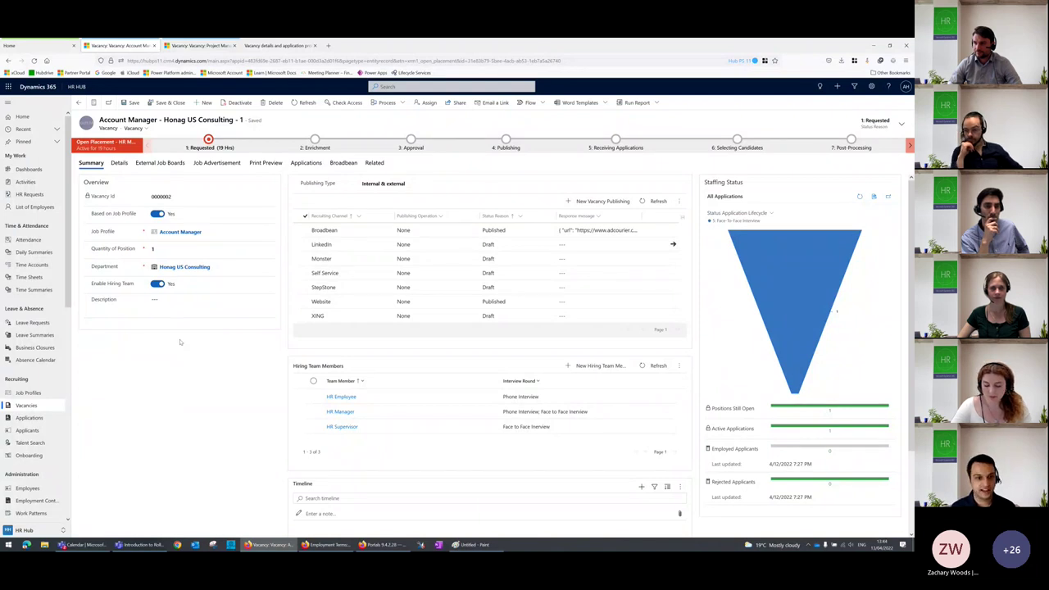
- Check the Account Manager vacancy's Broadbean page, then go to the Active Vacancies list
left_click(344, 163)
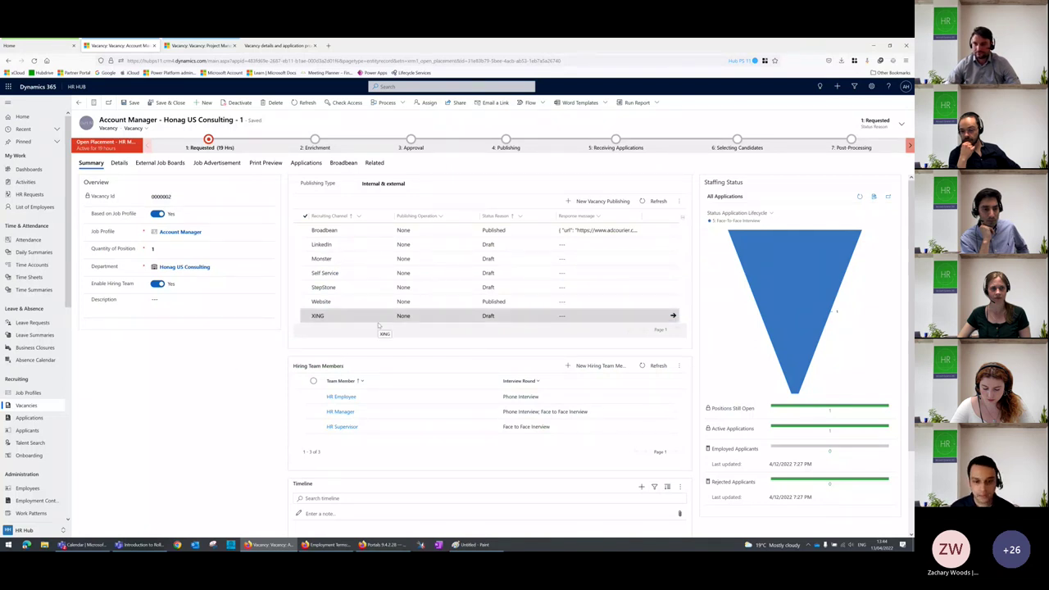
left_click(25, 406)
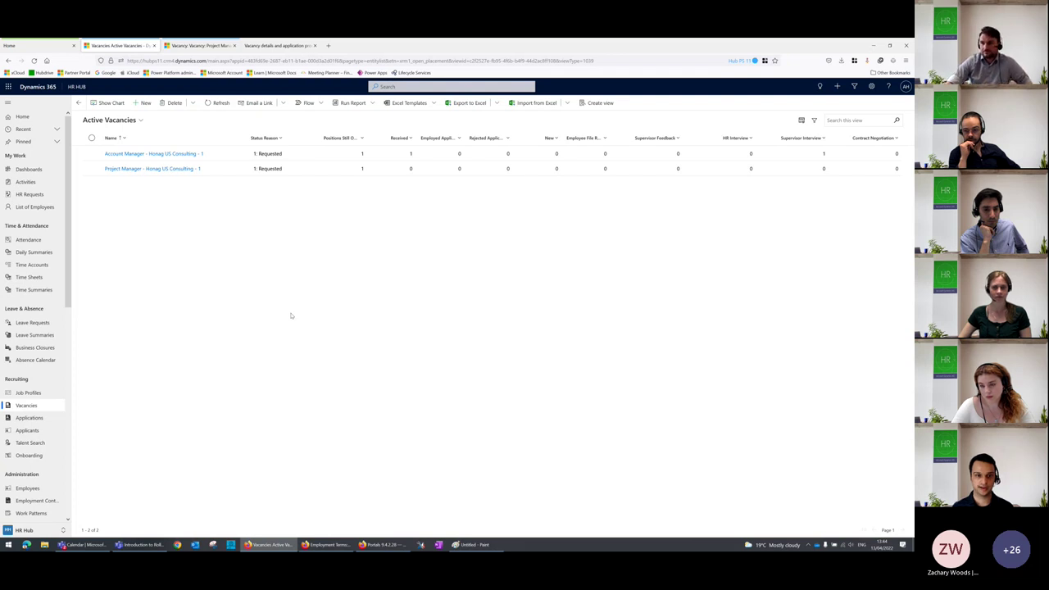
- Open the Project Manager vacancy, set Enable Hiring Team to Yes, save, and view Details
left_click(151, 168)
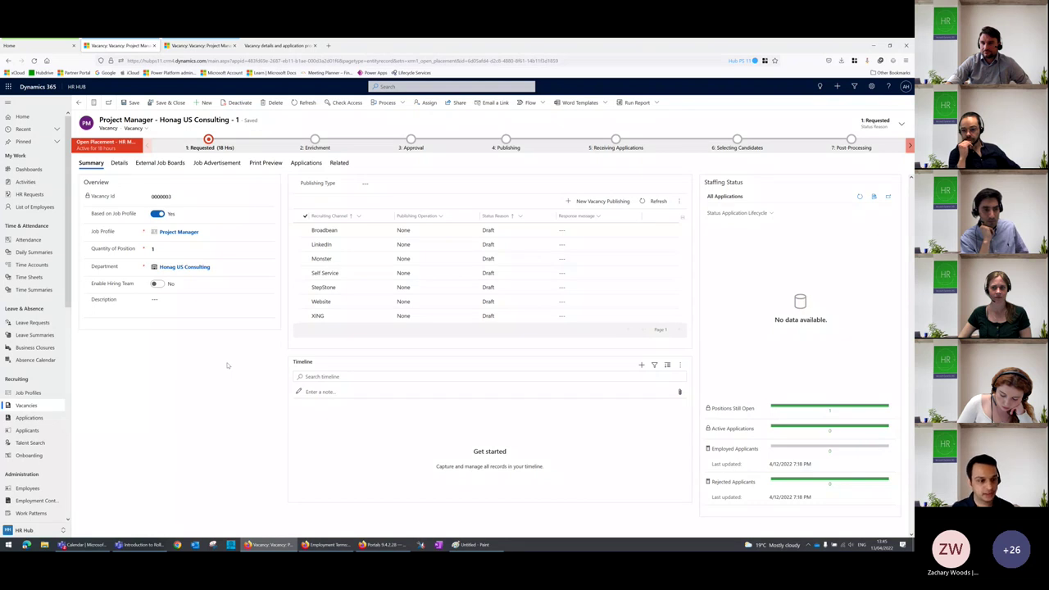
key("space")
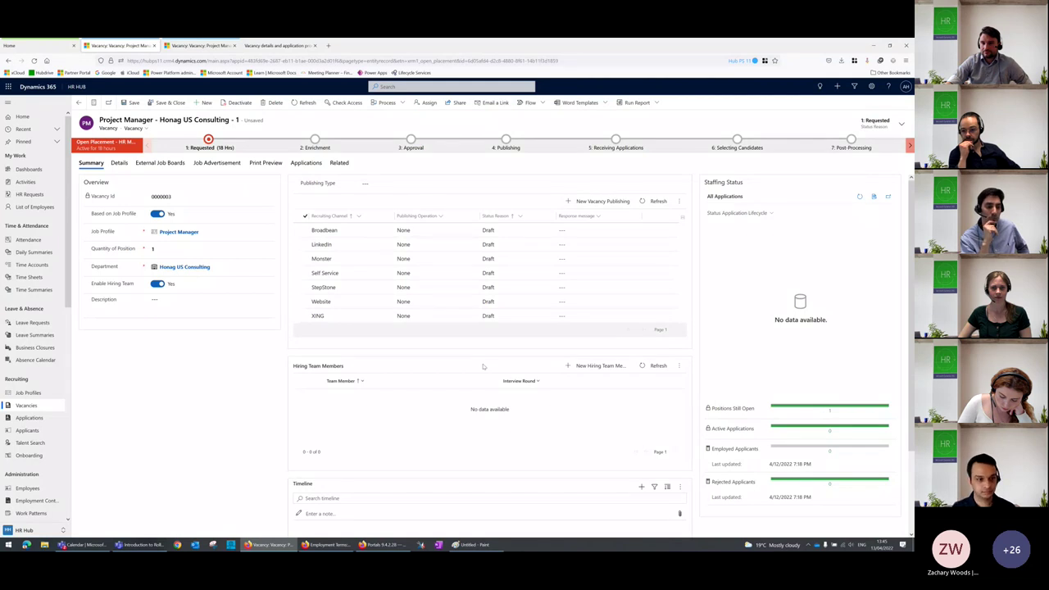
key("ctrl+s")
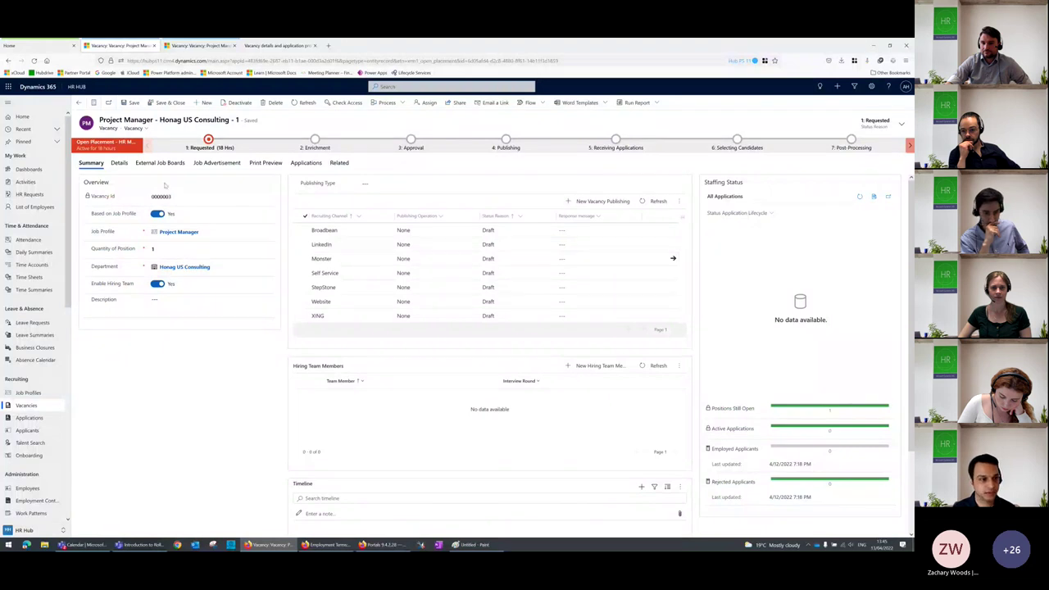
left_click(119, 162)
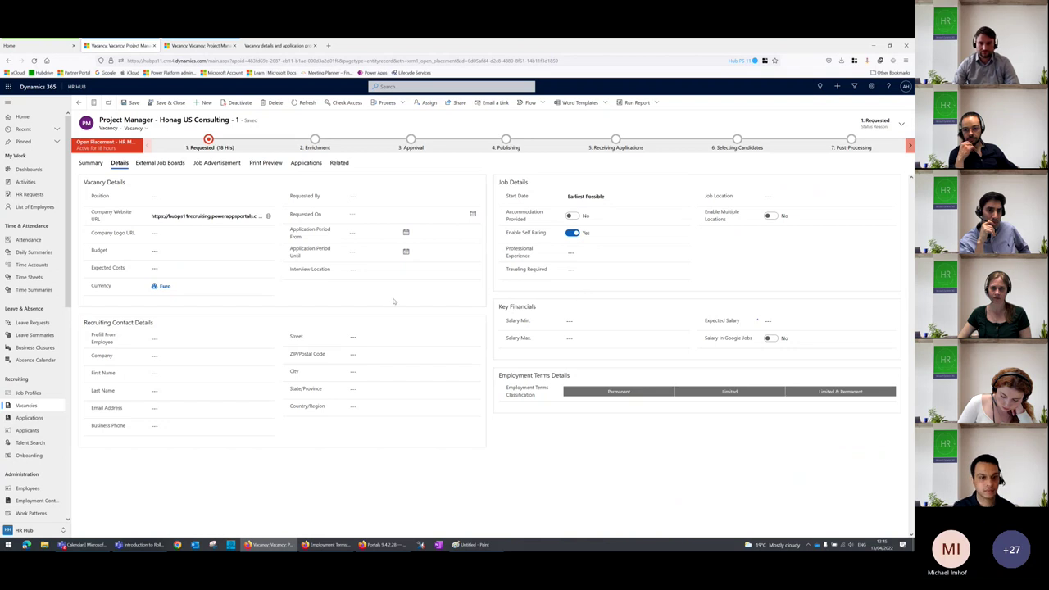
- On the External Job Boards tab, set Show Required Fields For to Broadbean
left_click(218, 163)
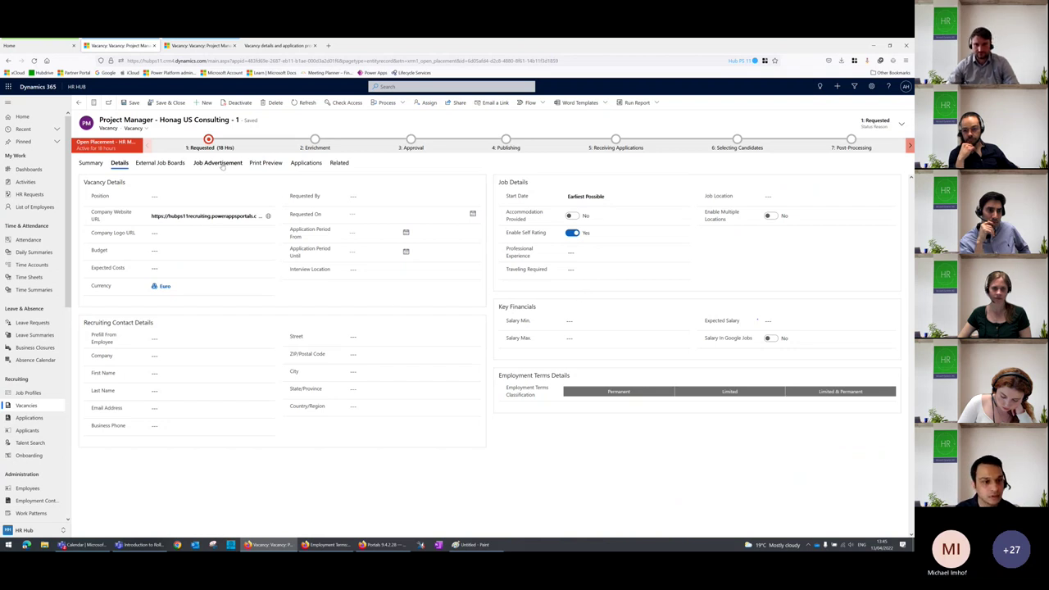
left_click(161, 163)
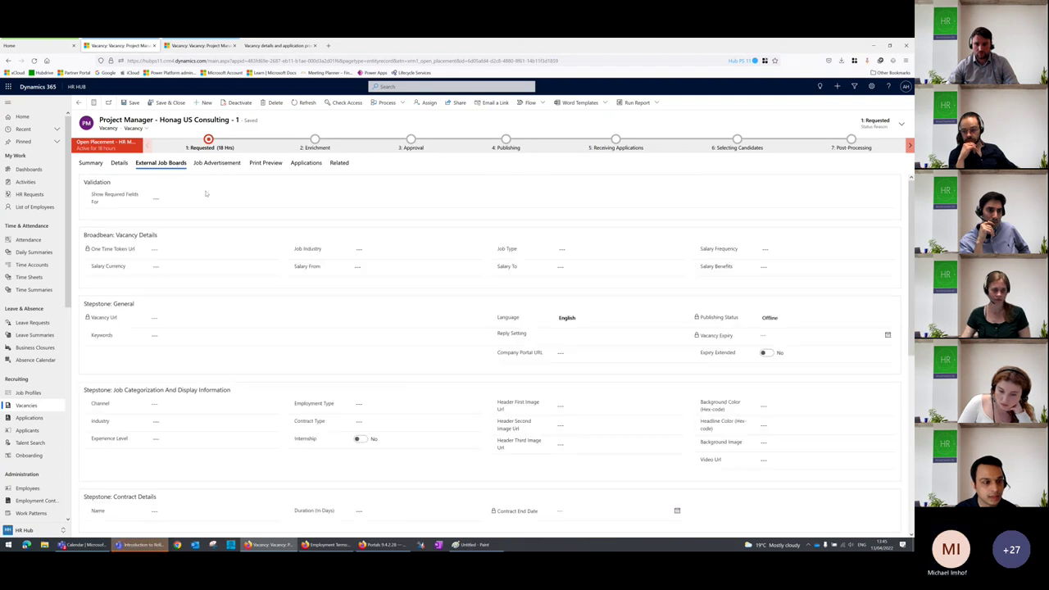
left_click(172, 198)
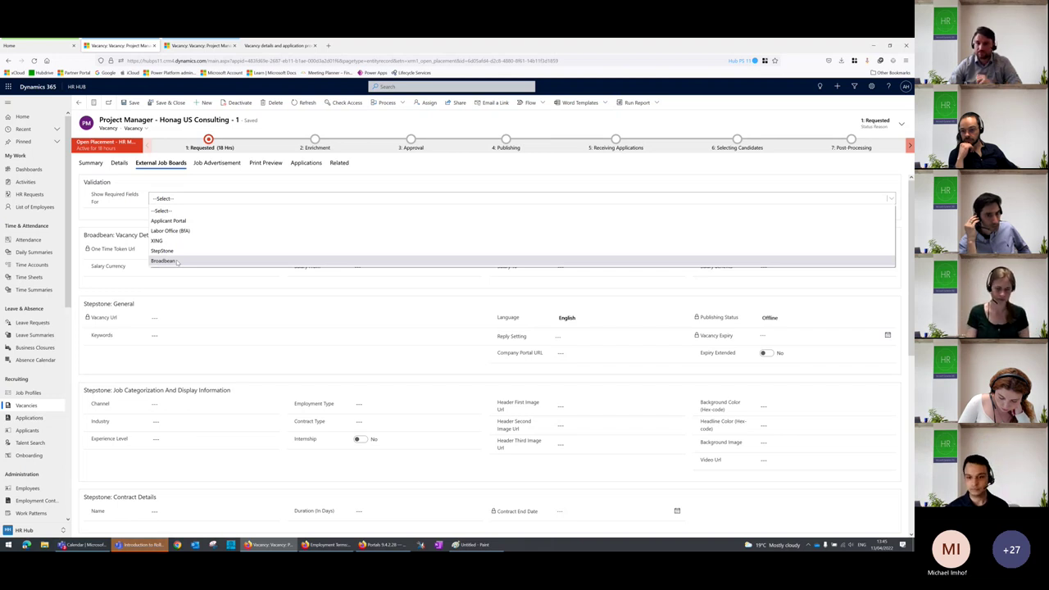
left_click(175, 260)
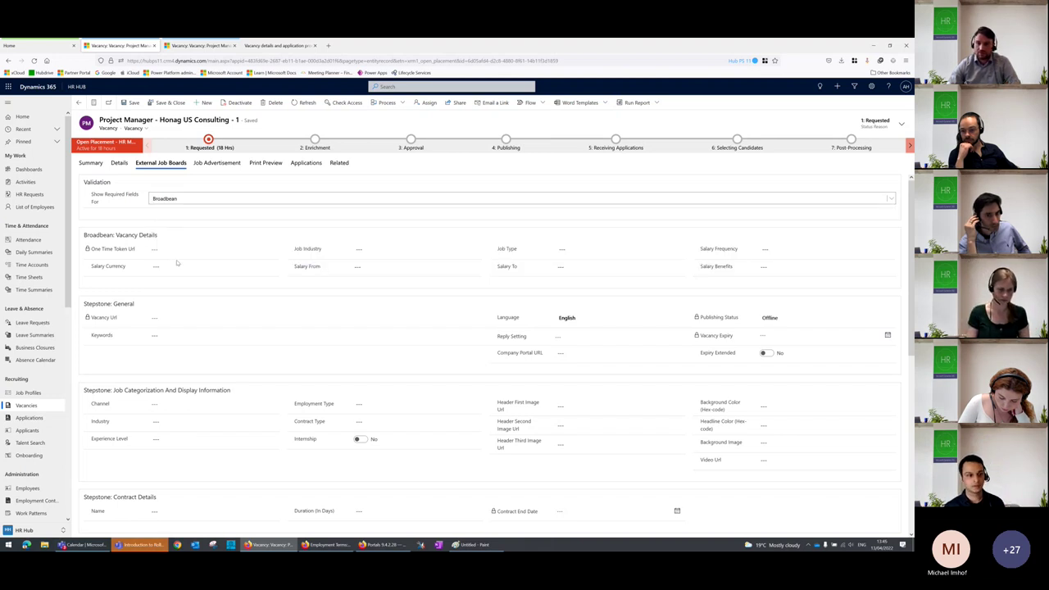
left_click(265, 227)
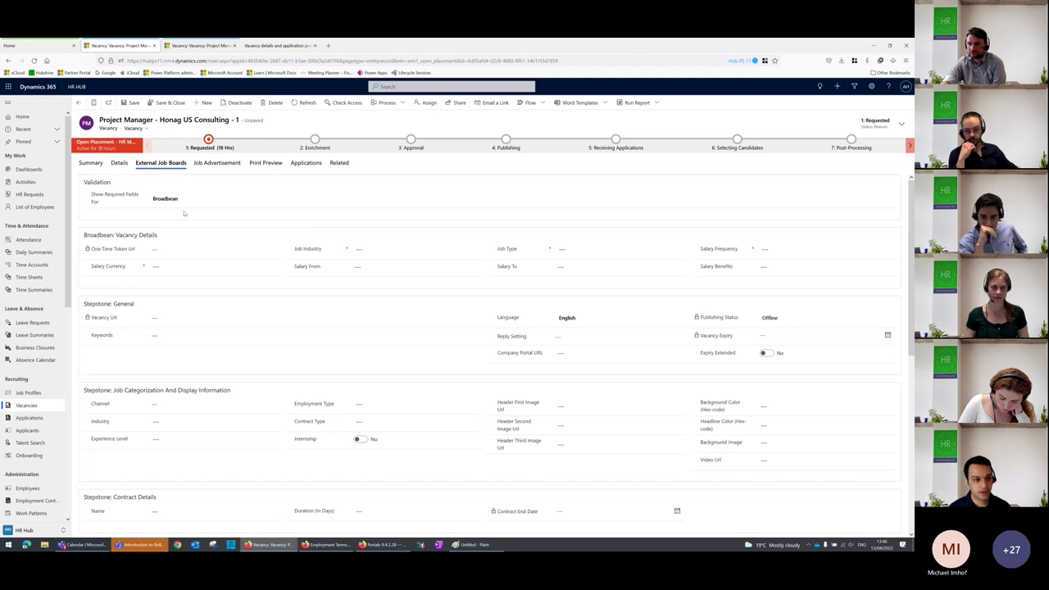
- Set Salary Currency to EUR and Job Industry to Consultancy
left_click(185, 198)
left_click(133, 264)
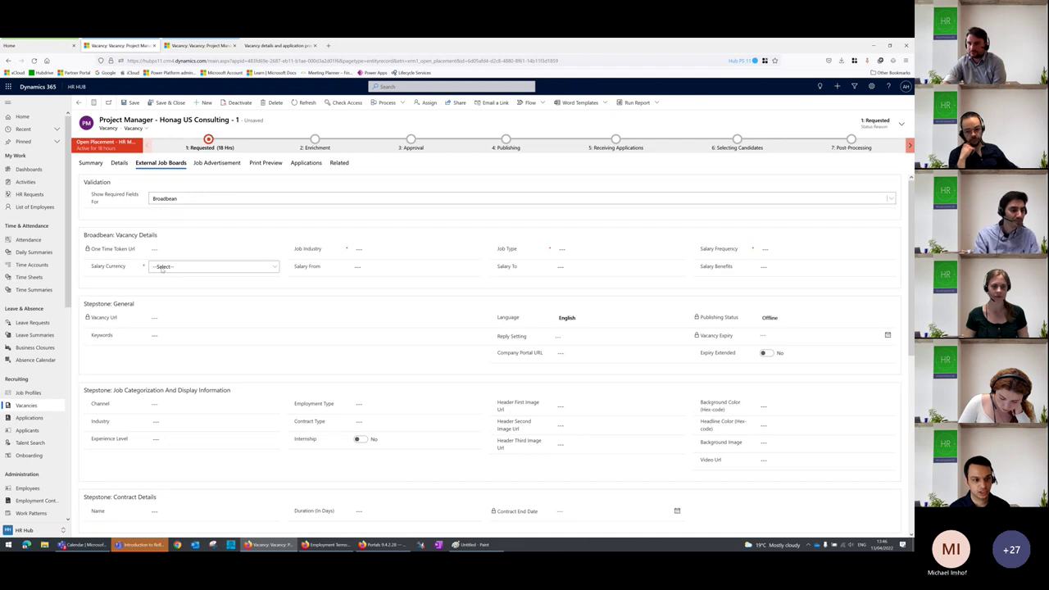
left_click(163, 269)
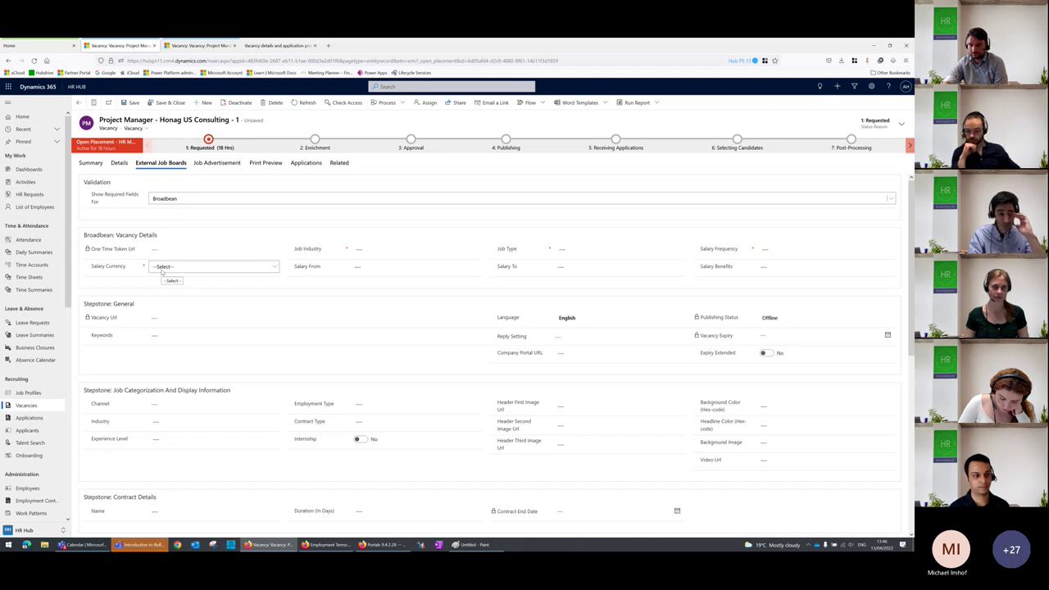
left_click(169, 302)
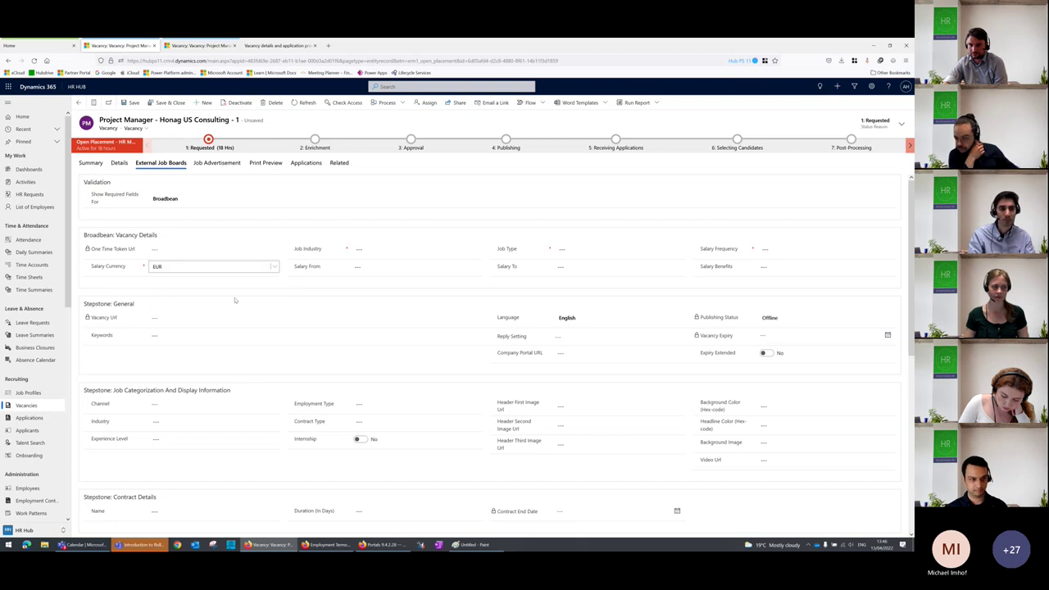
left_click(396, 250)
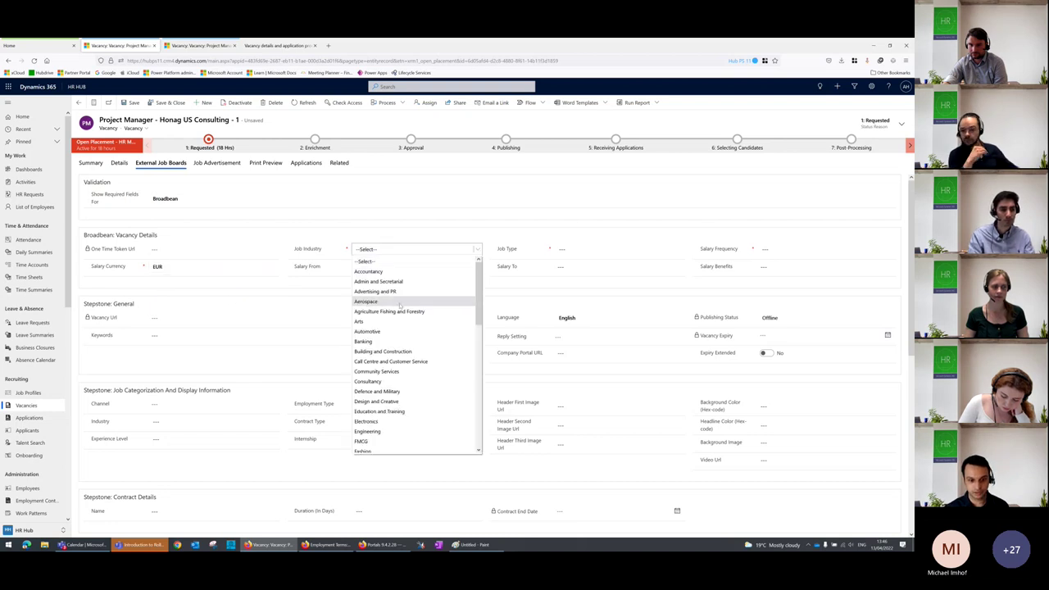
left_click(385, 381)
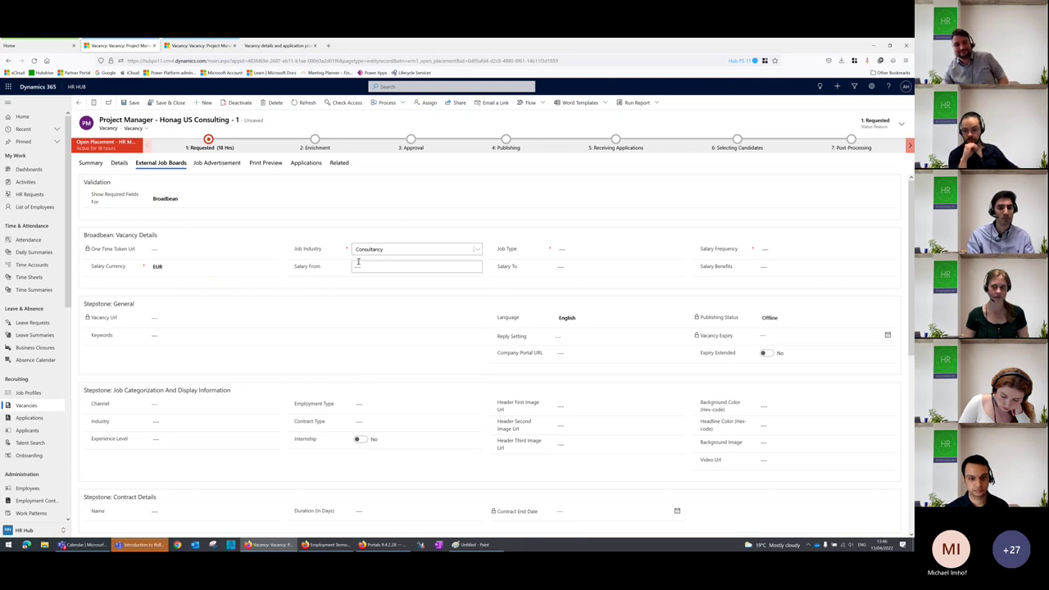
left_click(386, 249)
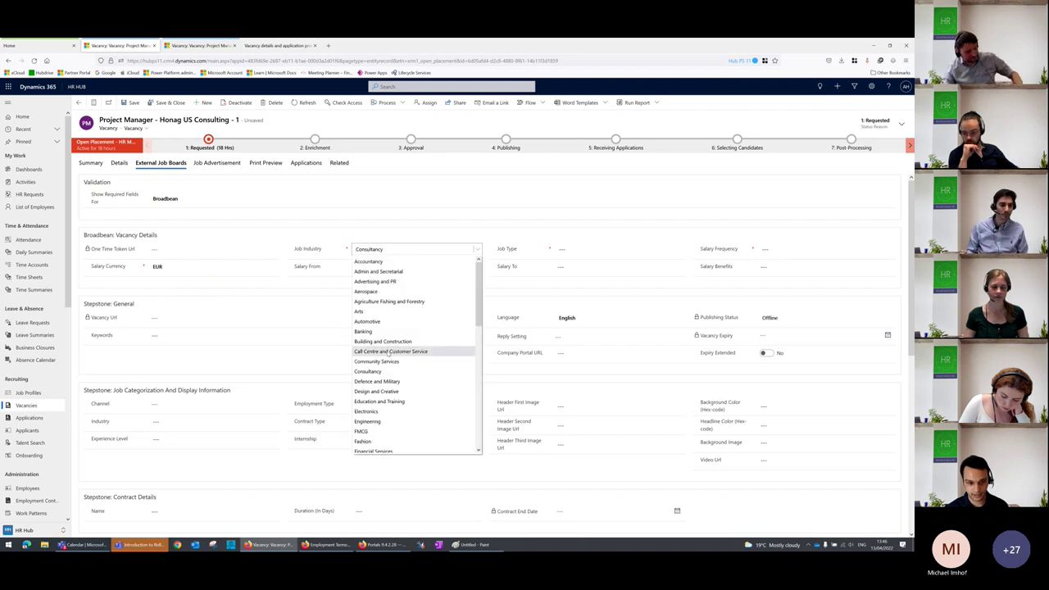
left_click(377, 371)
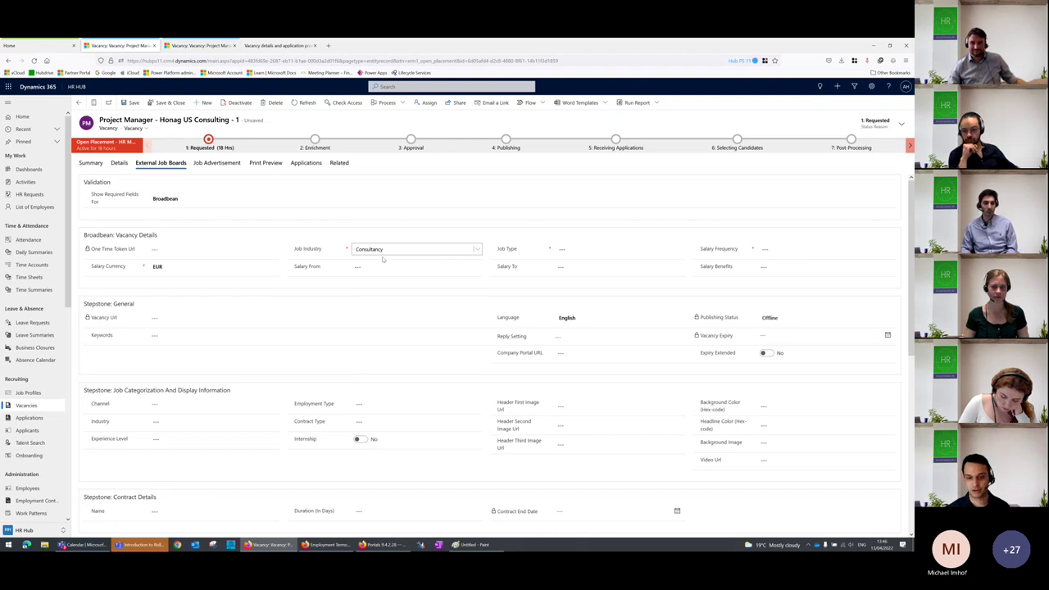
- Set Job Type to Permanent and Salary Frequency to month, then save the vacancy
left_click(619, 248)
left_click(592, 270)
left_click(789, 251)
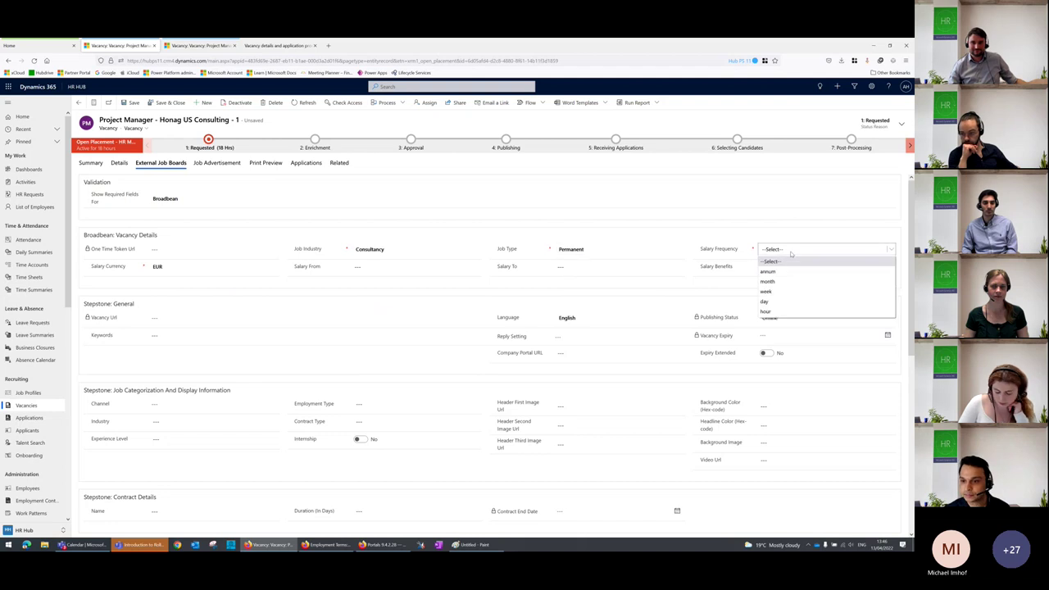
left_click(789, 281)
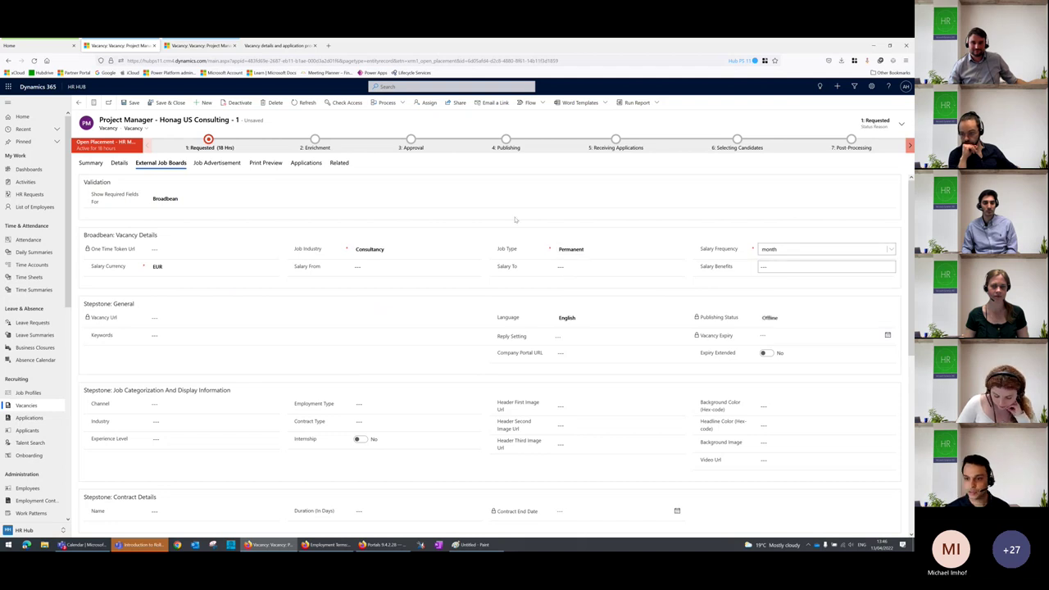
left_click(593, 203)
left_click(462, 195)
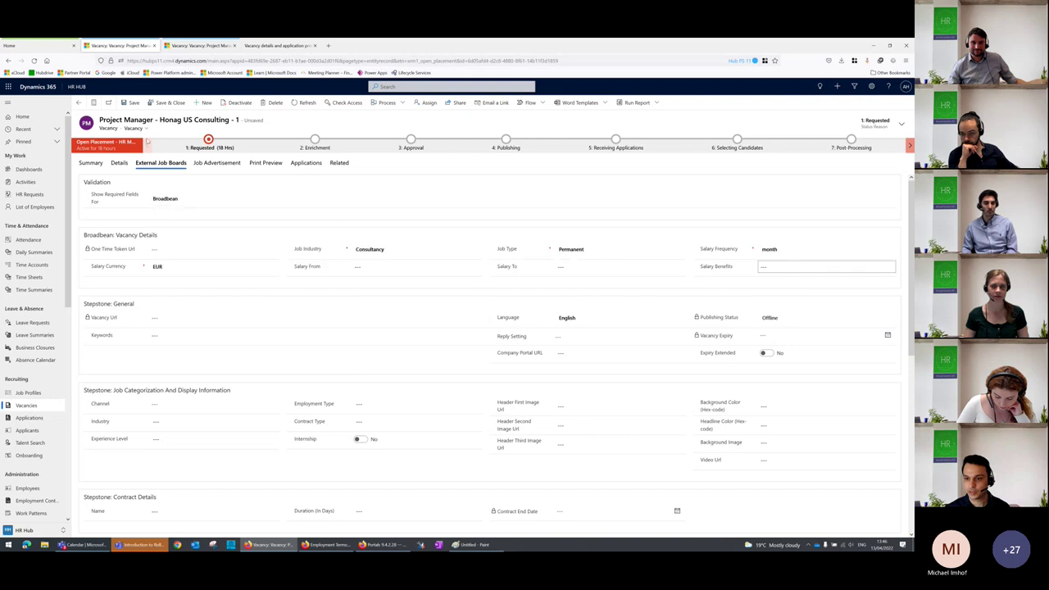
key("ctrl+s")
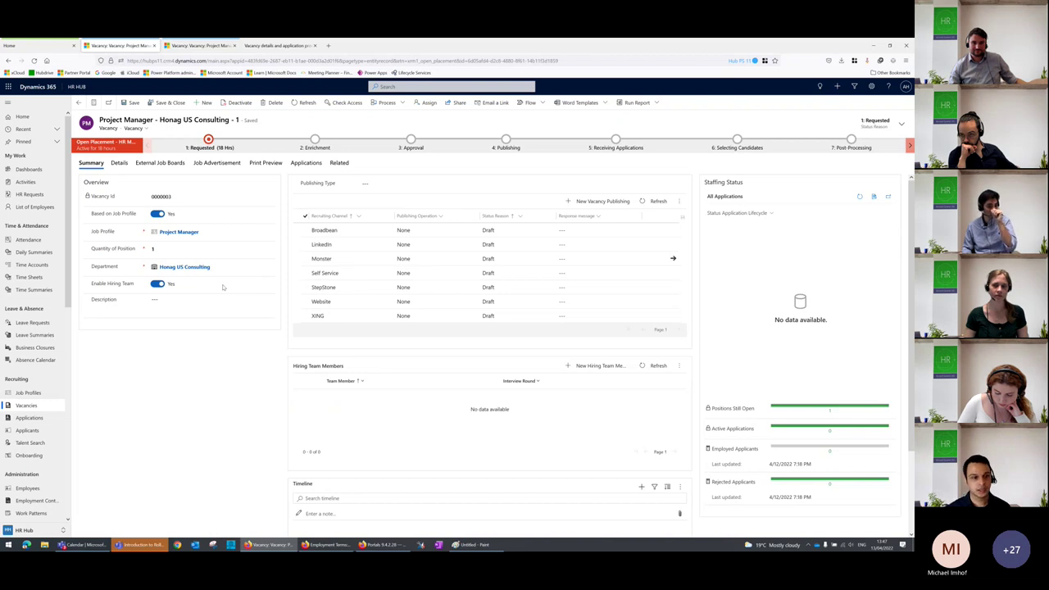
- Advance the vacancy through Enrichment and Approval to Publishing, then open the Publishing Type choices
left_click(211, 146)
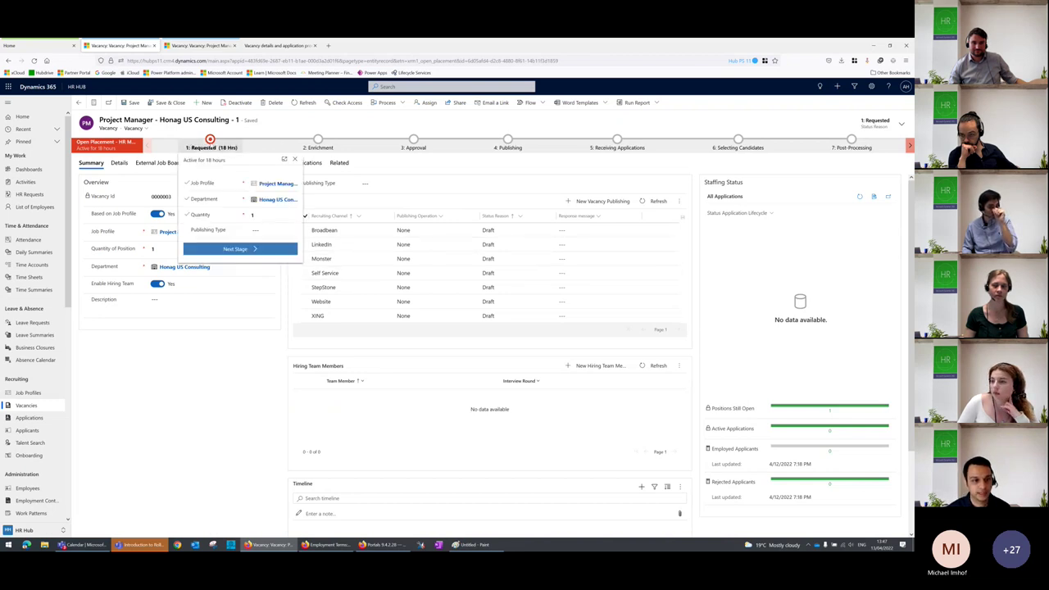
left_click(239, 249)
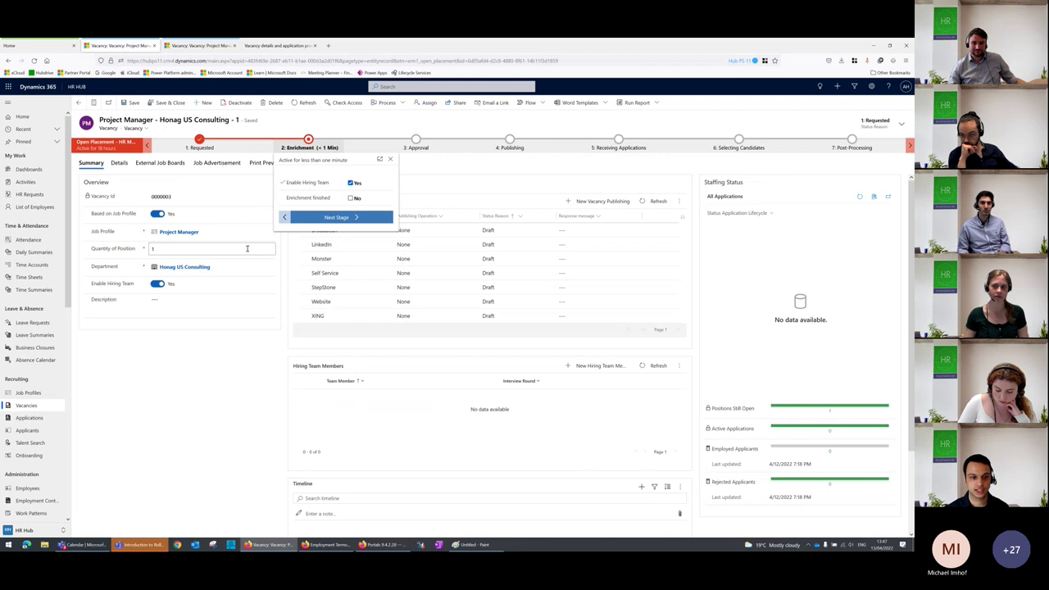
left_click(337, 219)
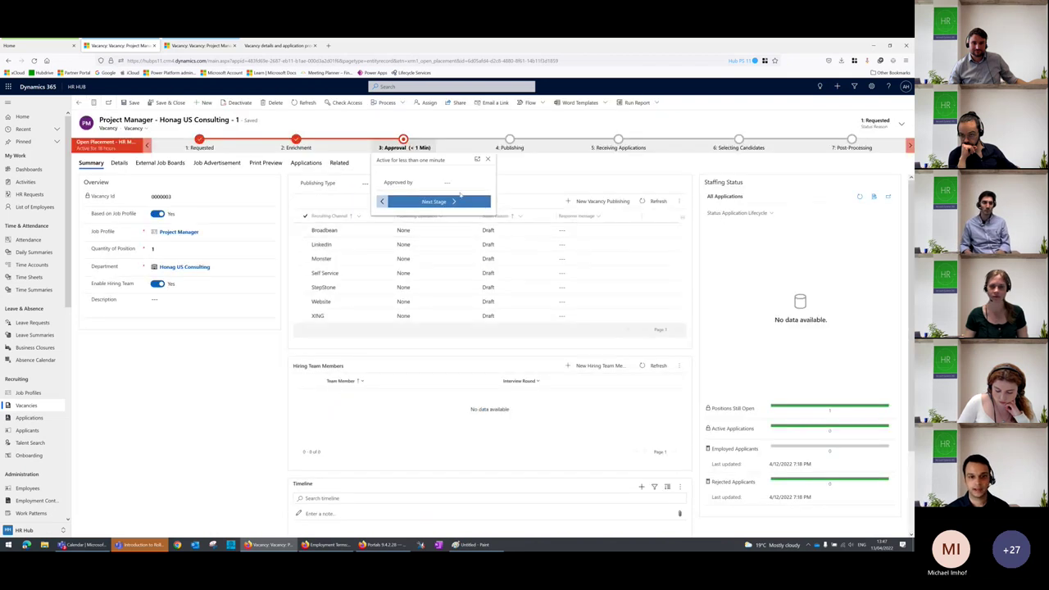
left_click(434, 202)
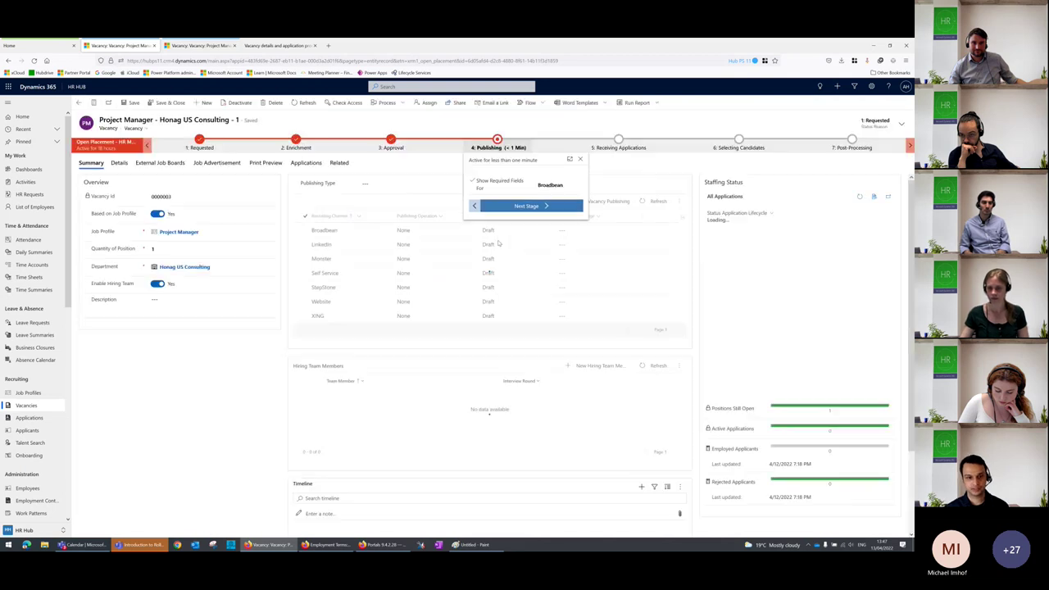
left_click(245, 358)
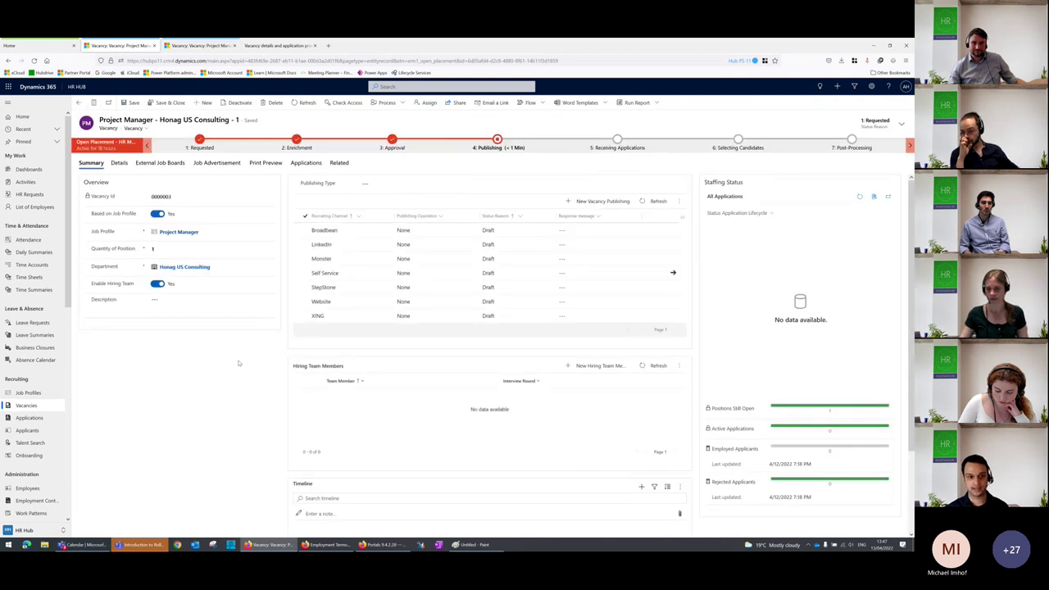
left_click(365, 184)
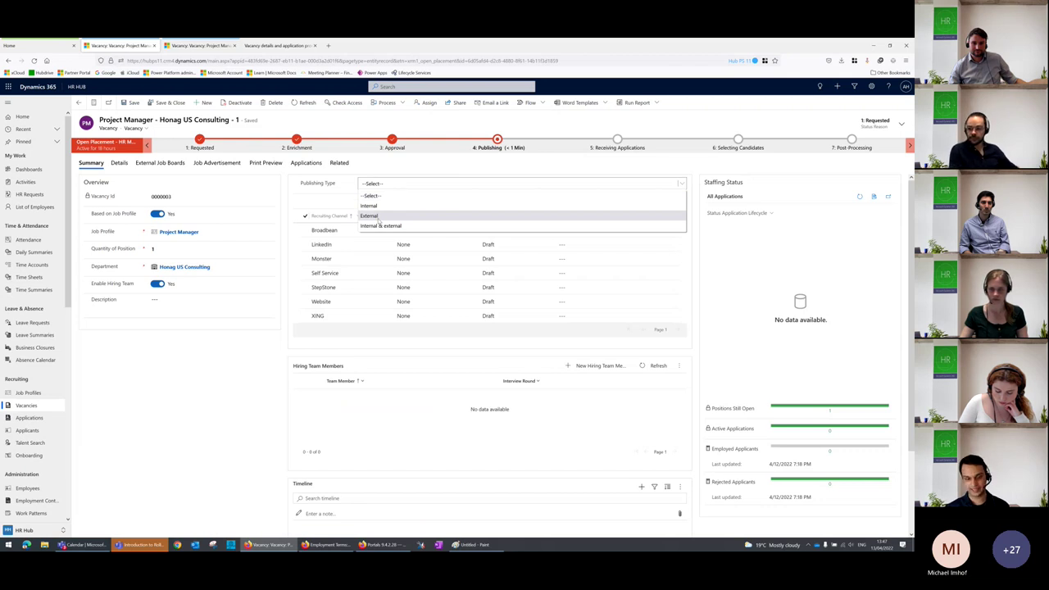
- Set Publishing Type to Internal & external and save the Project Manager vacancy
left_click(381, 225)
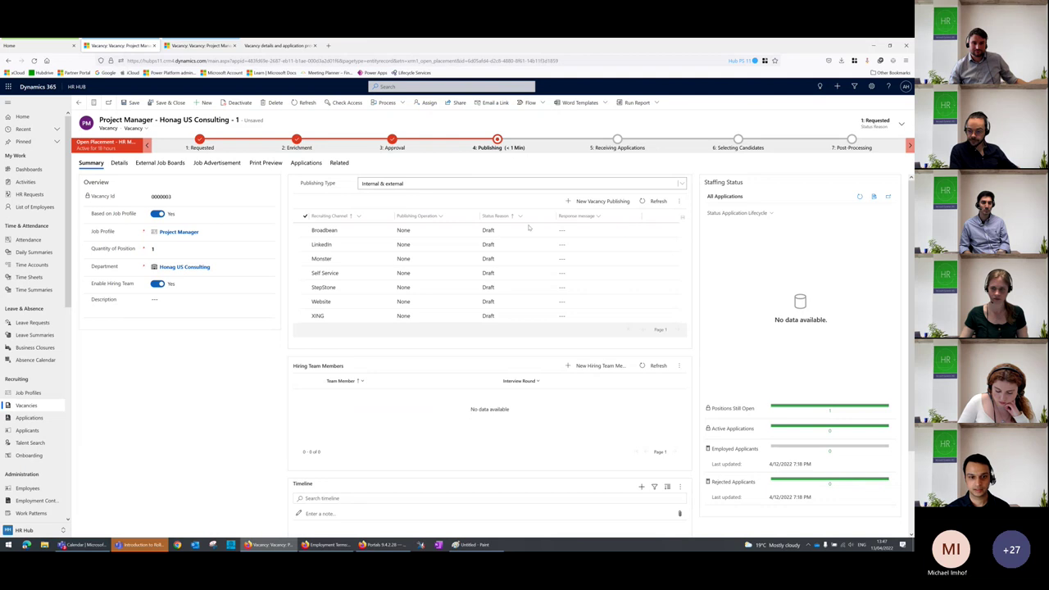
left_click(198, 364)
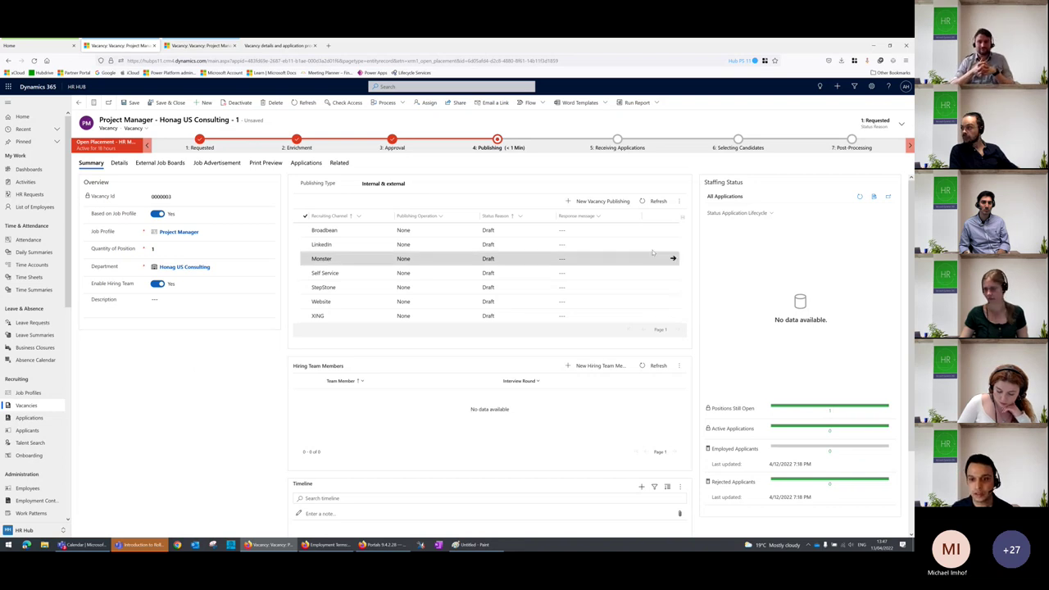
left_click(595, 205)
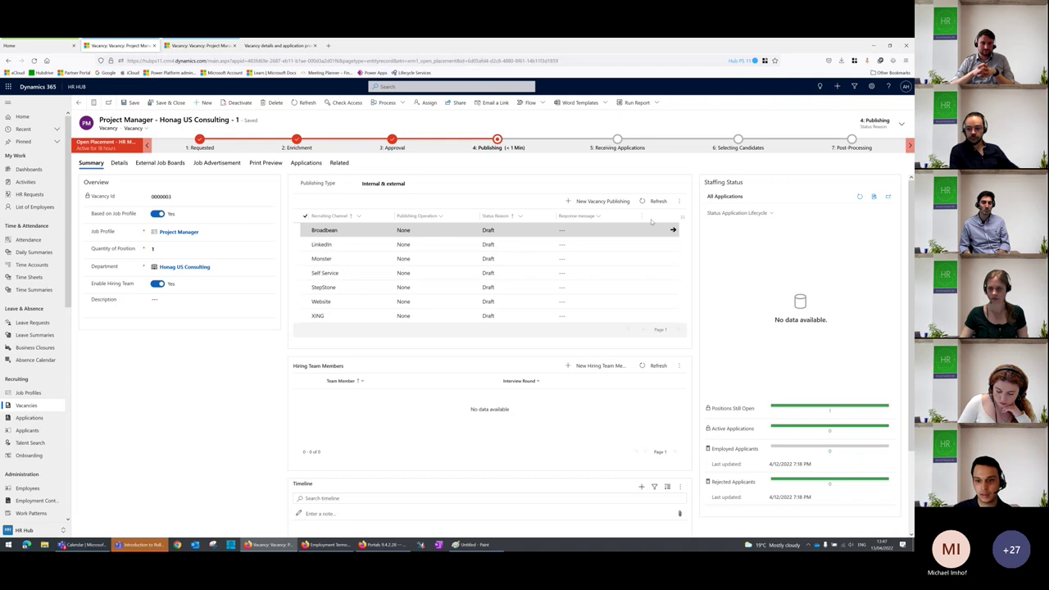
left_click(451, 231)
- Set the publishing operation to Start for the Website channel, then for Broadbean
left_click(472, 231)
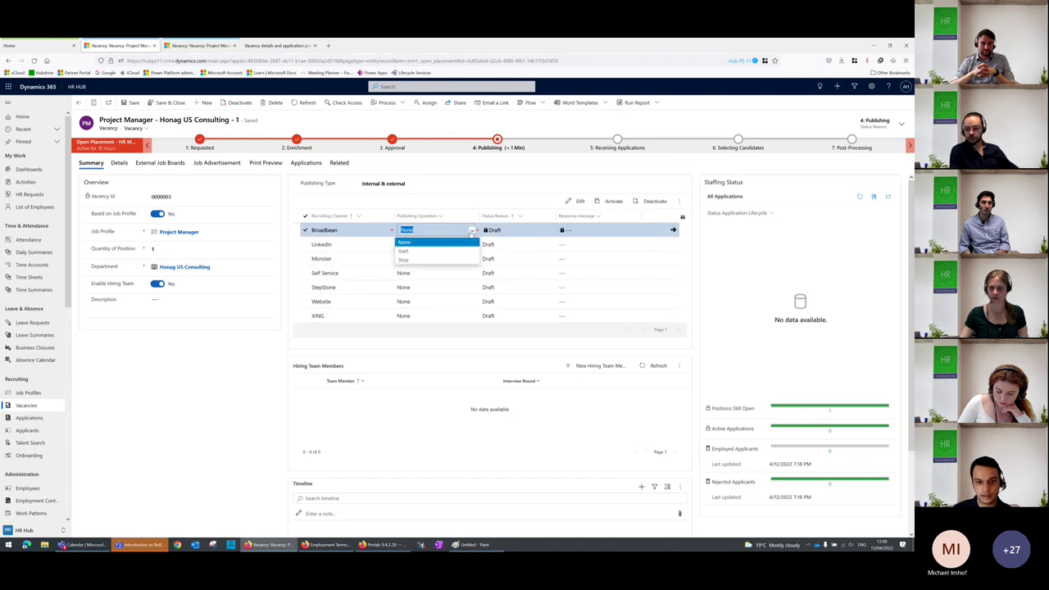
left_click(324, 283)
left_click(425, 303)
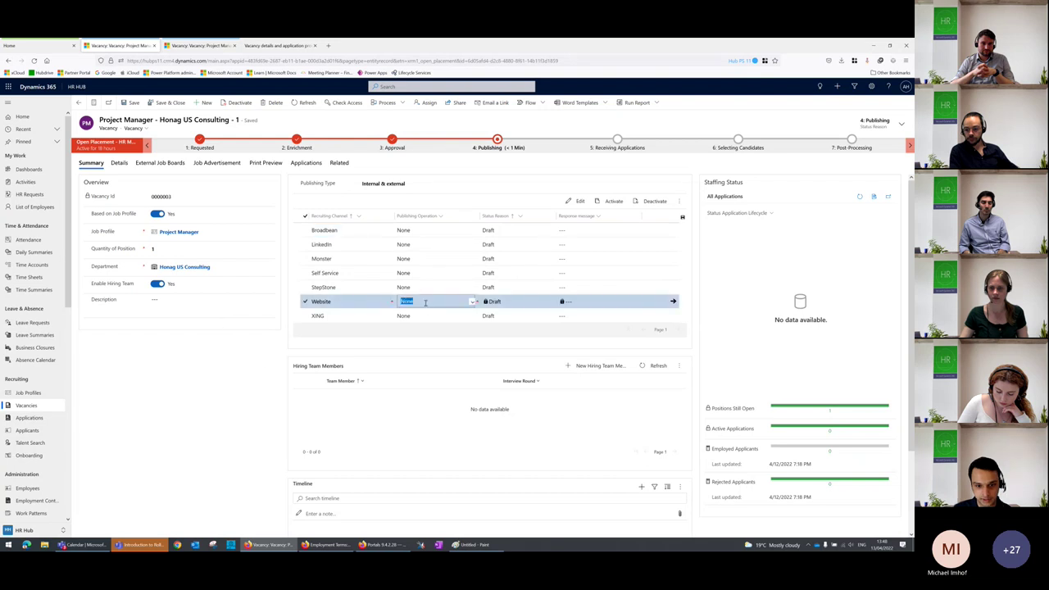
left_click(475, 303)
left_click(409, 323)
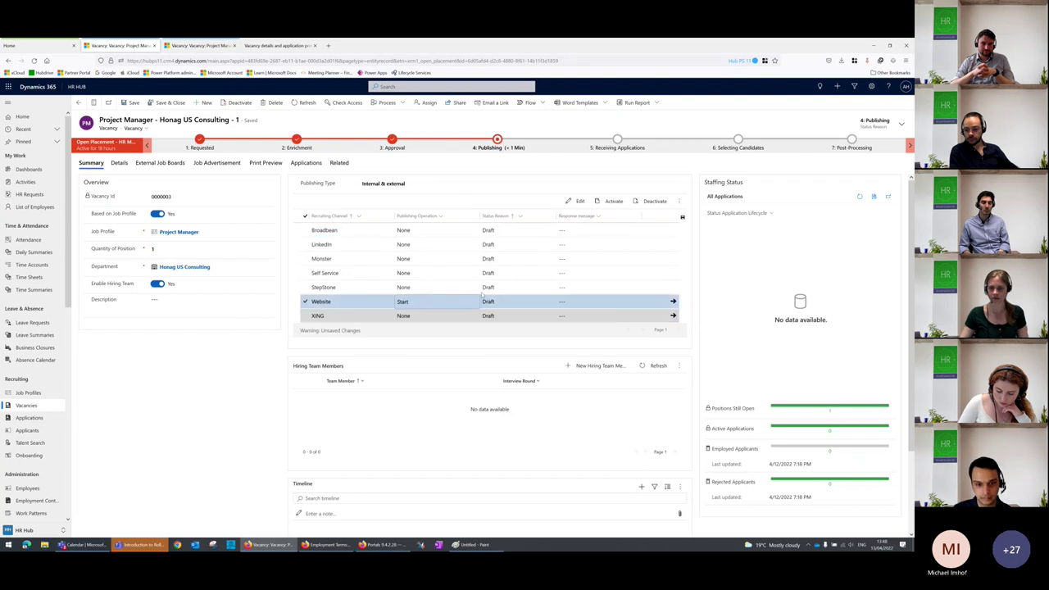
left_click(442, 231)
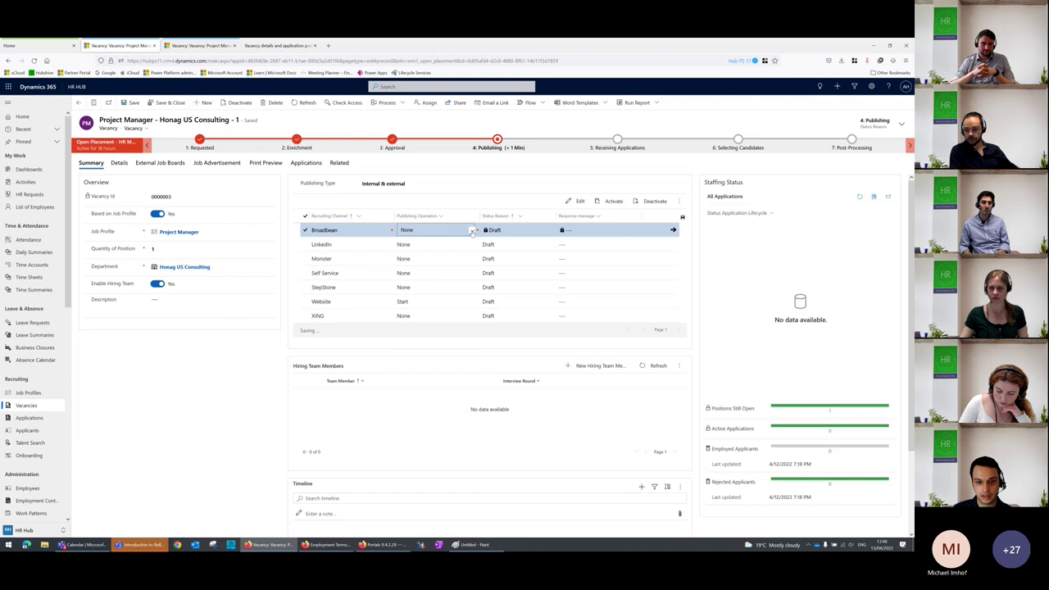
left_click(471, 230)
left_click(410, 251)
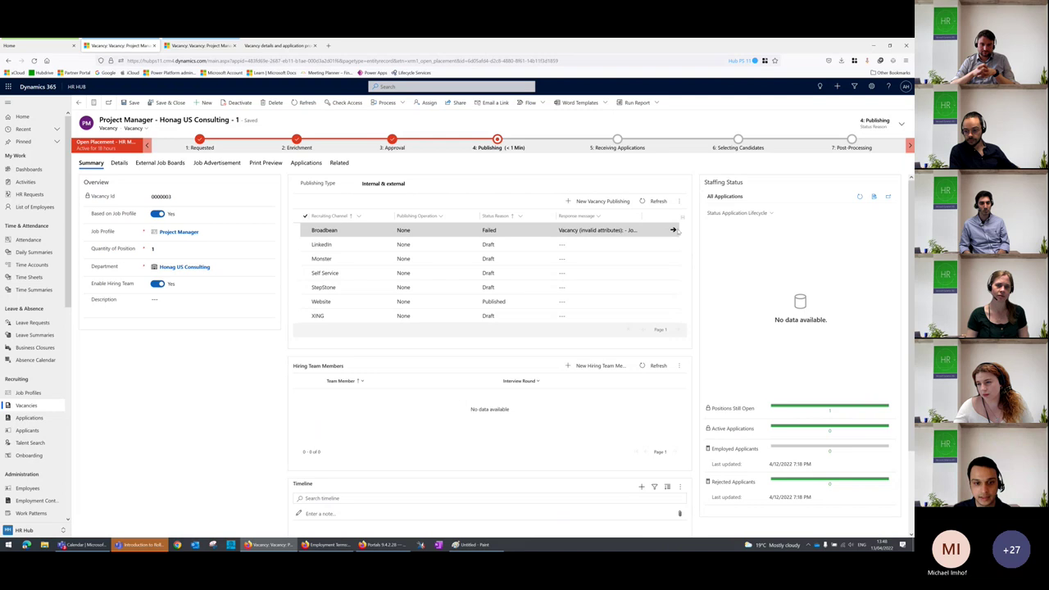
left_click(672, 231)
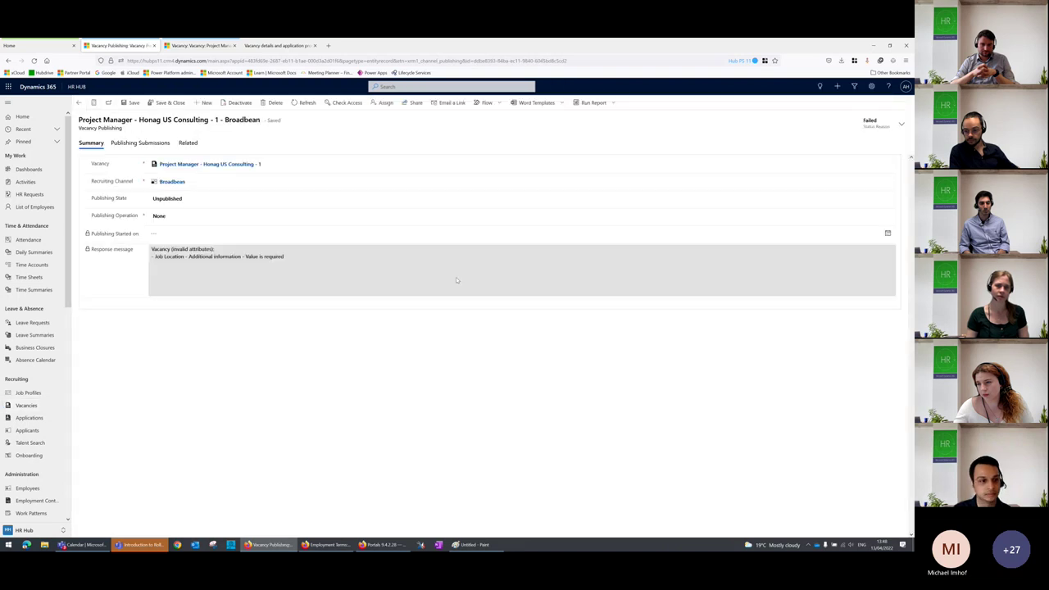
left_click_drag(199, 256, 257, 257)
left_click(290, 335)
left_click(41, 122)
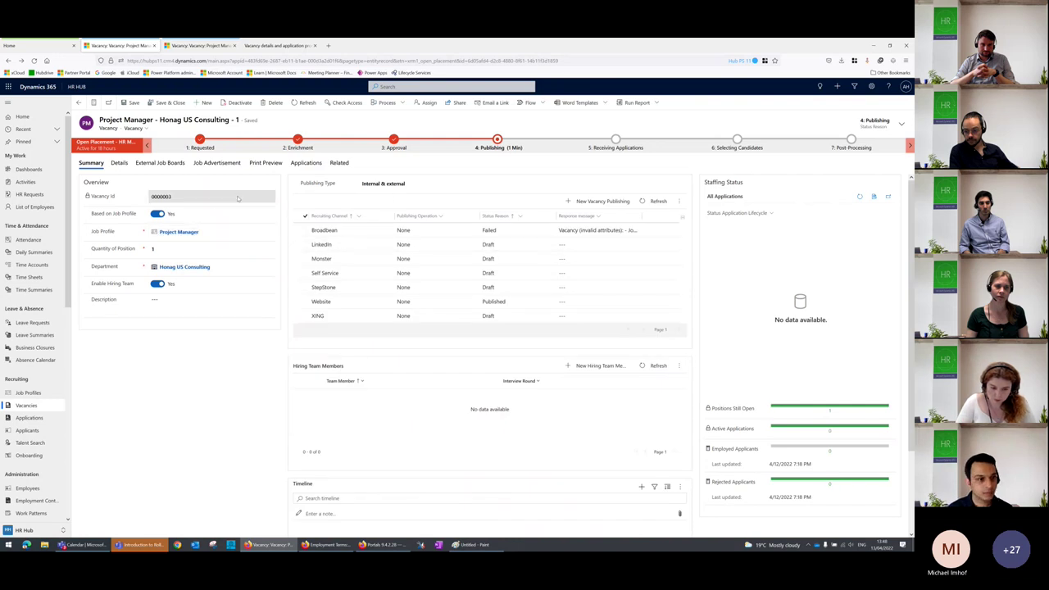
- On Details, set Job Location to Multiple Locations, turn on Enable Multiple Locations, and save
left_click(119, 163)
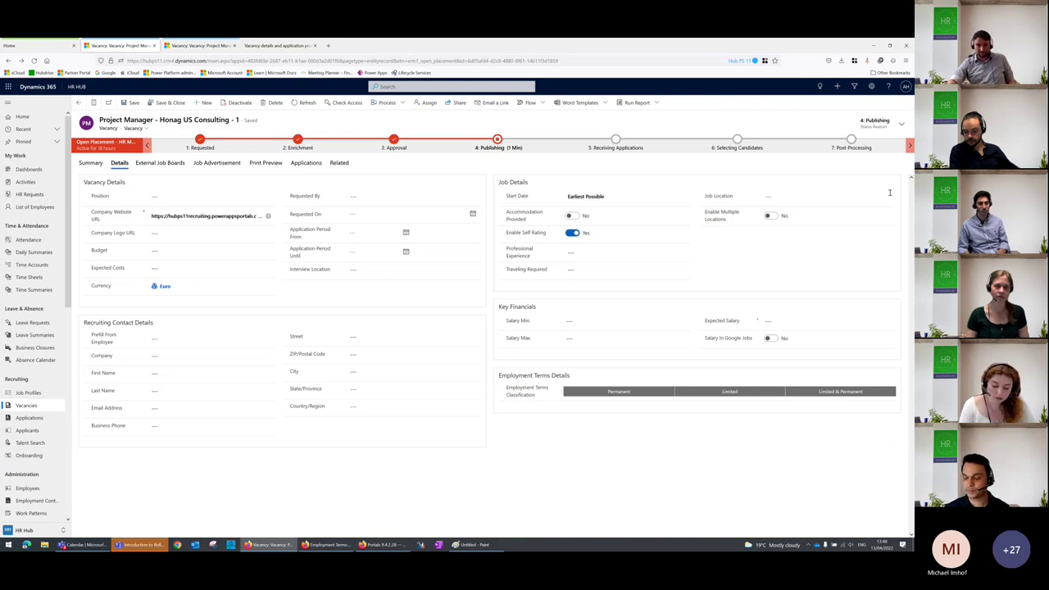
left_click(860, 197)
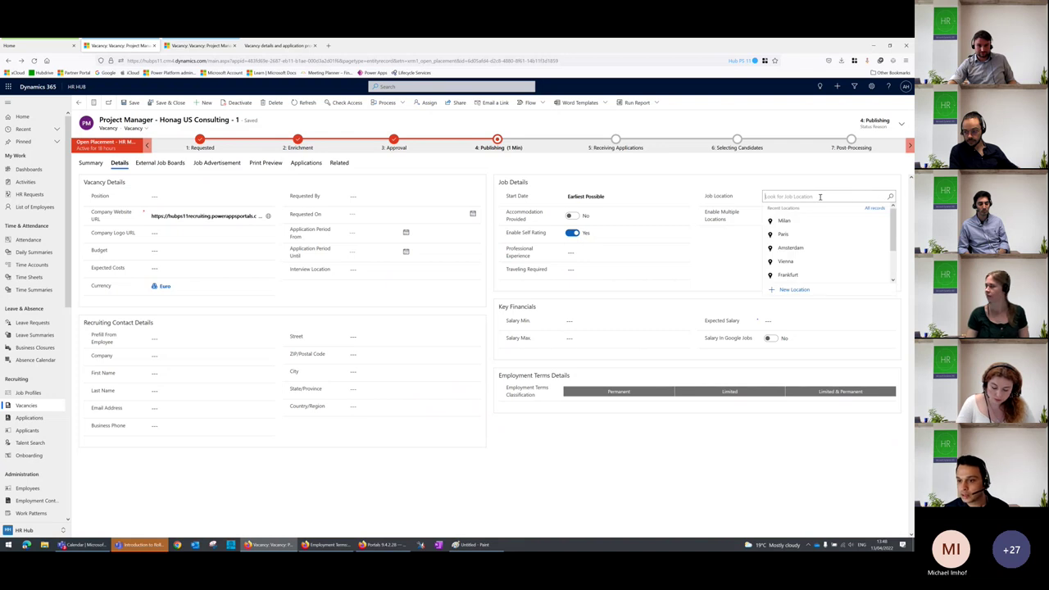
scroll(815, 250, "down", 2)
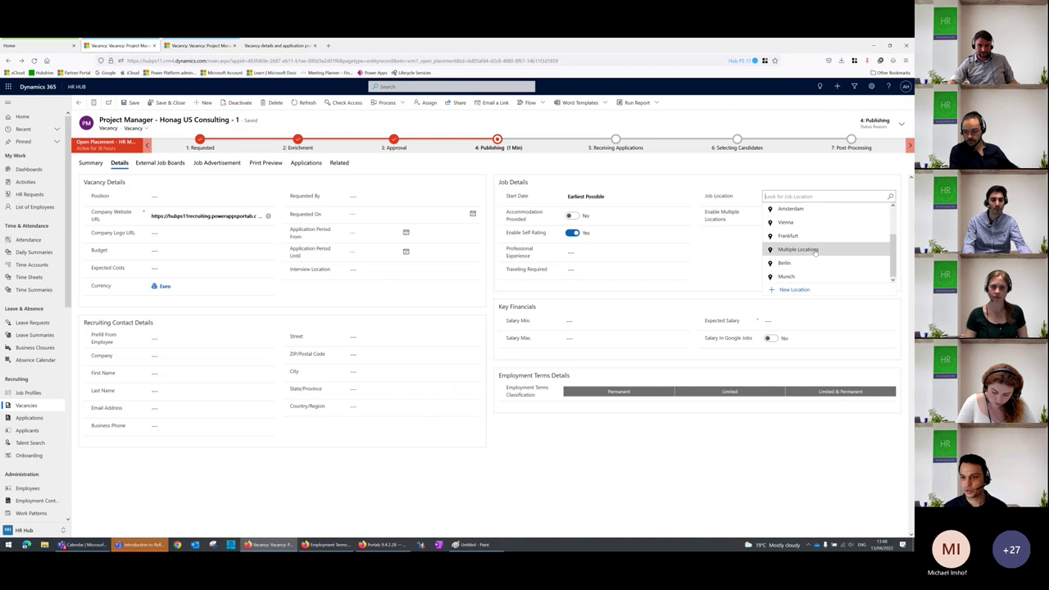
left_click(811, 250)
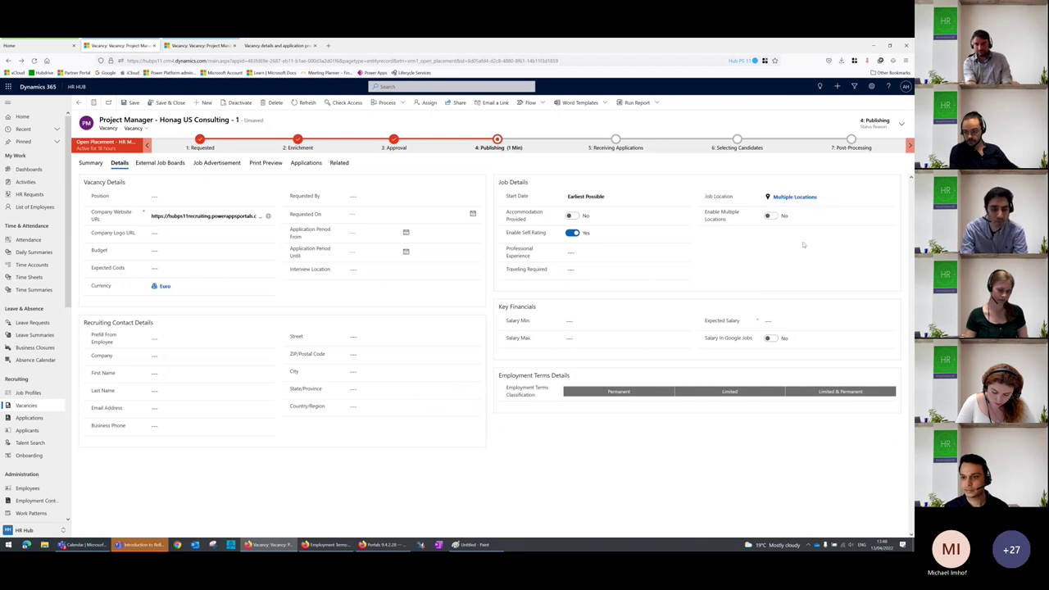
left_click(771, 216)
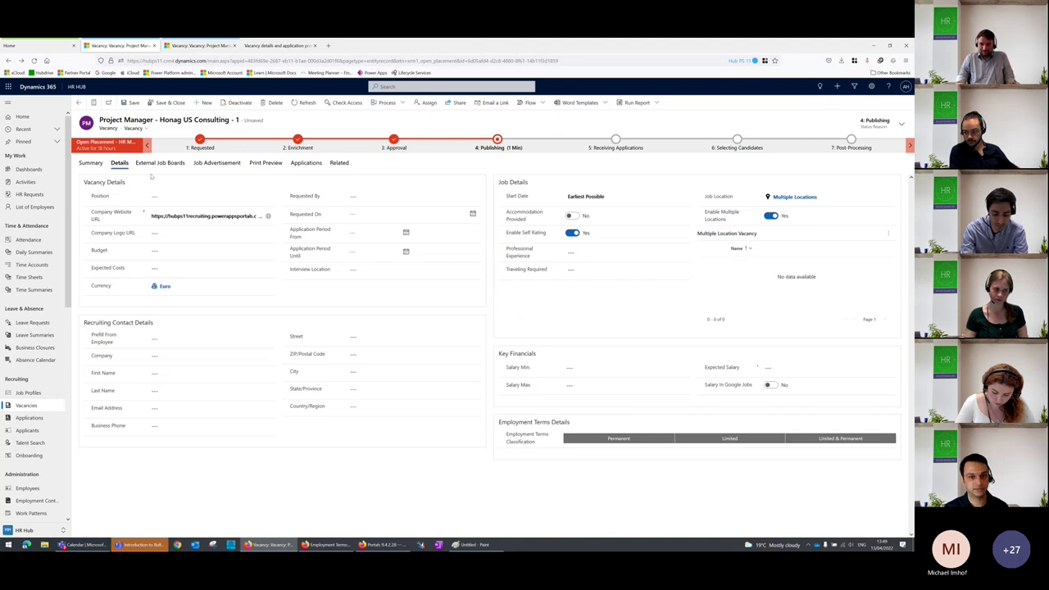
left_click(133, 103)
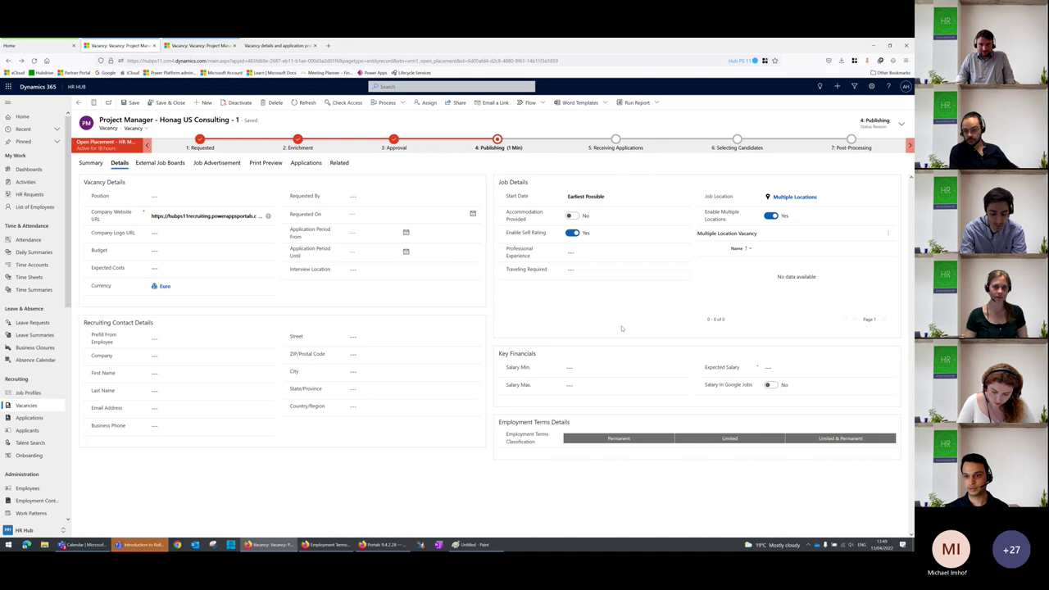
- Link Milan, Paris, Amsterdam, Vienna, Frankfurt, Berlin and Munich as vacancy locations
left_click(887, 234)
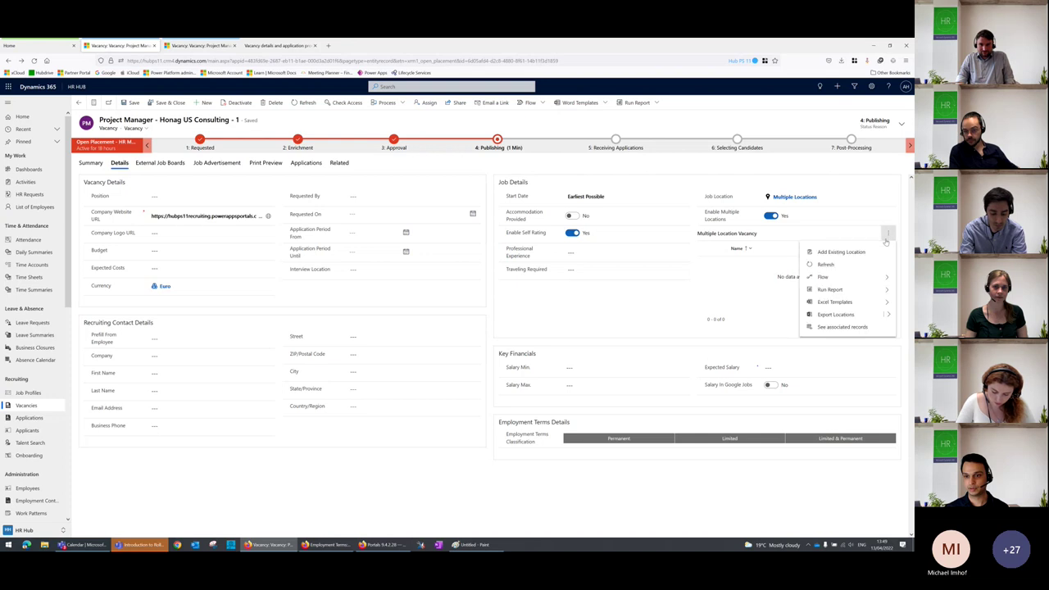
left_click(852, 254)
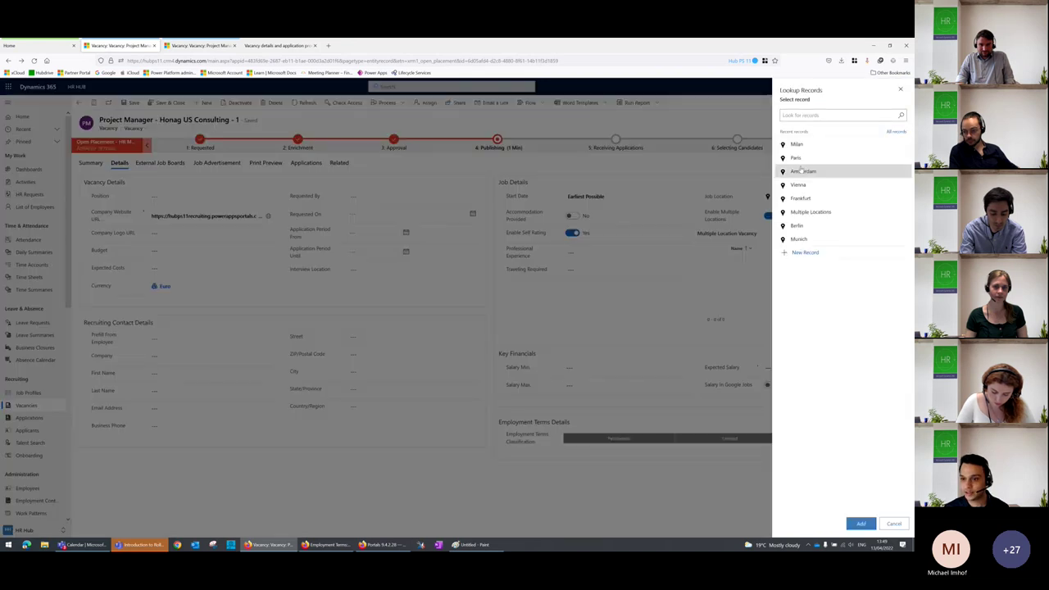
left_click(803, 148)
left_click(799, 167)
left_click(803, 168)
left_click(799, 168)
left_click(801, 168)
left_click(808, 180)
left_click(808, 180)
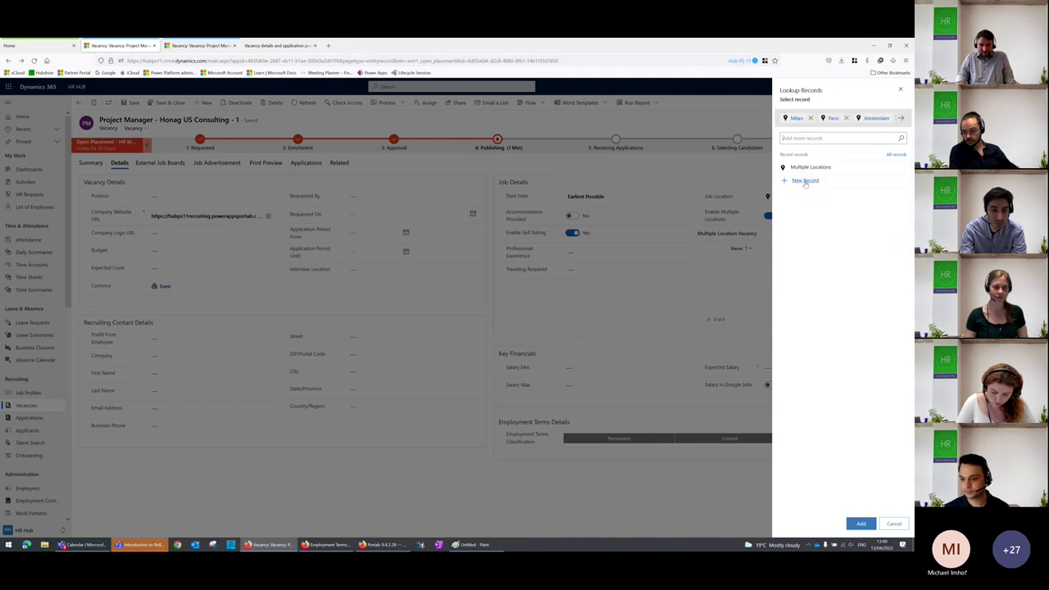
left_click(861, 523)
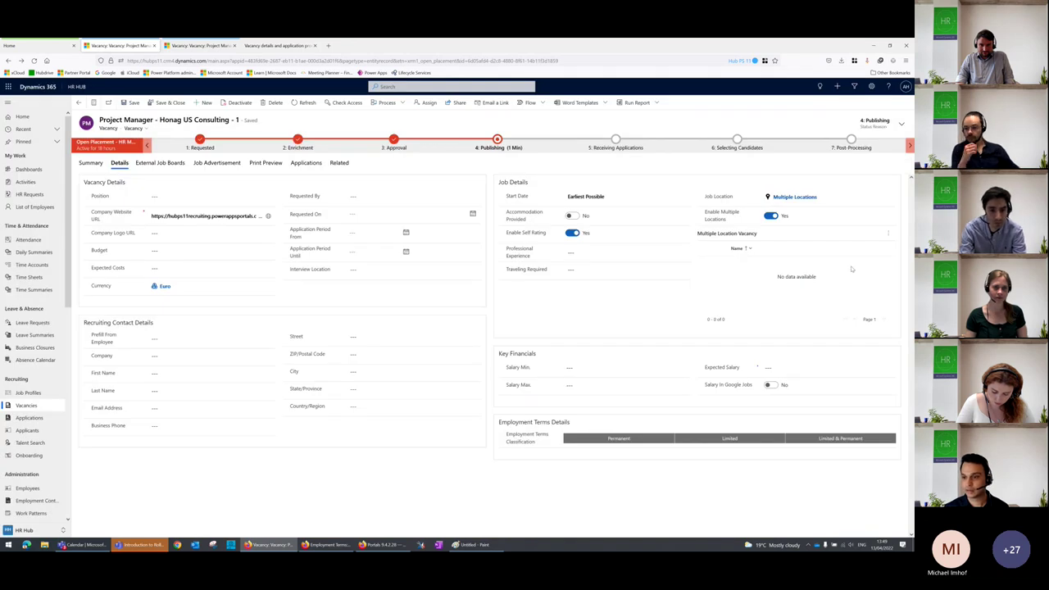
right_click(812, 263)
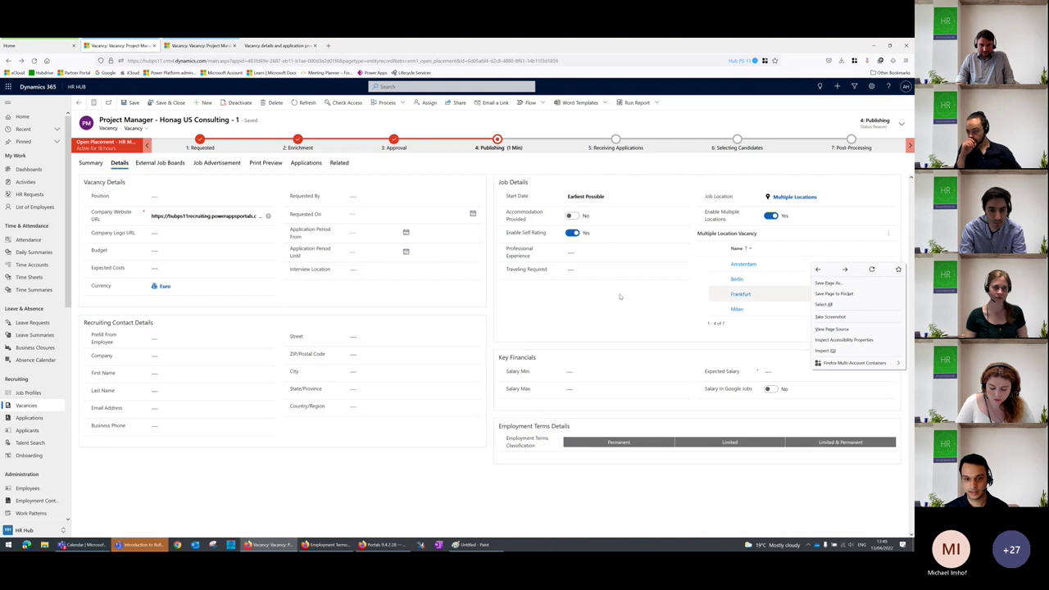
left_click(664, 318)
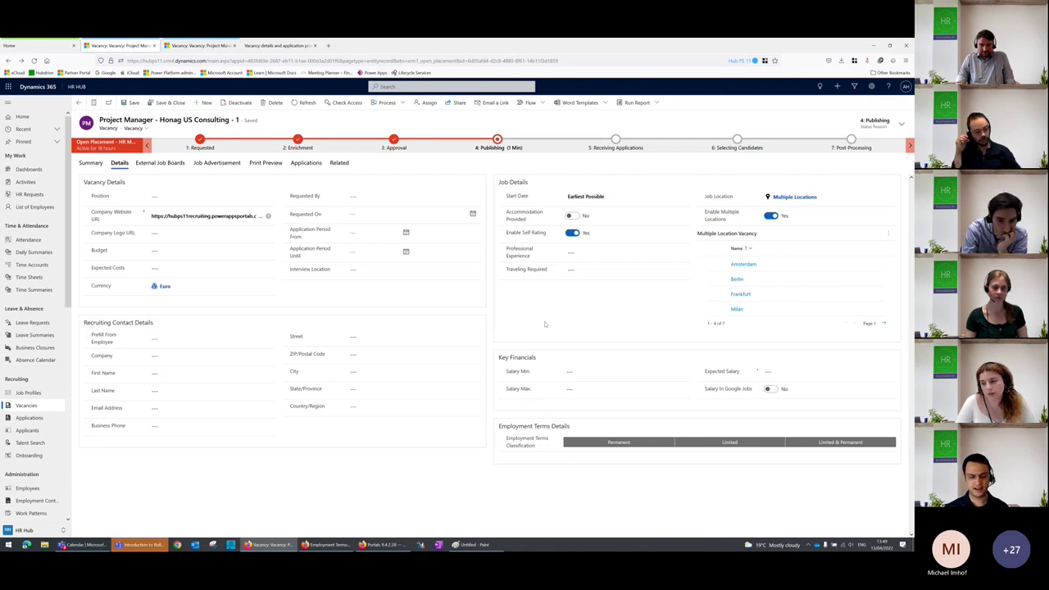
- Set Broadbean's Publishing Operation to Start in the Summary grid and save it
left_click(169, 165)
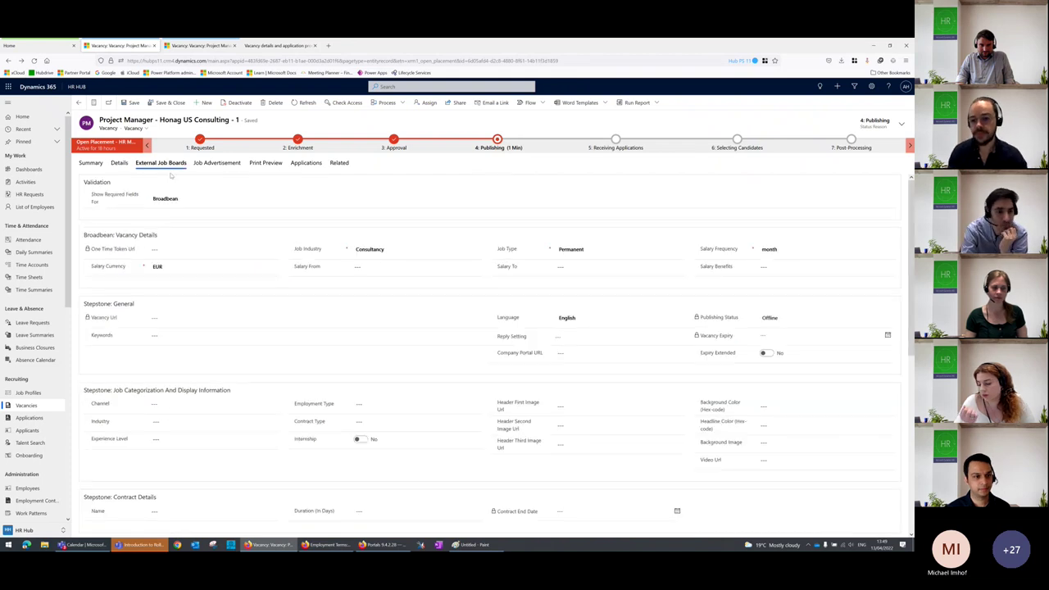
left_click(460, 229)
left_click(472, 230)
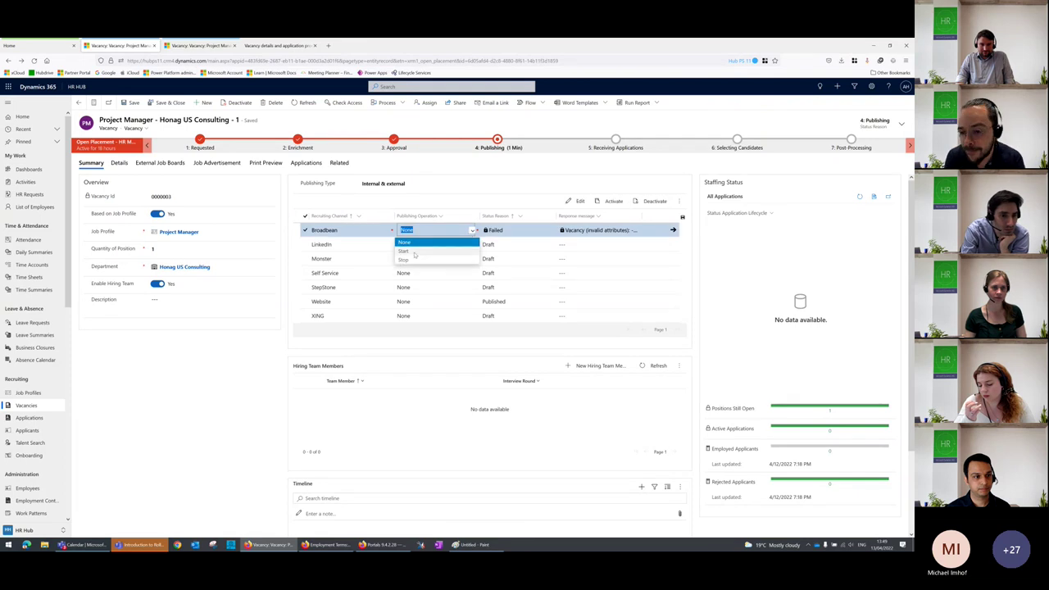
left_click(434, 252)
left_click(682, 218)
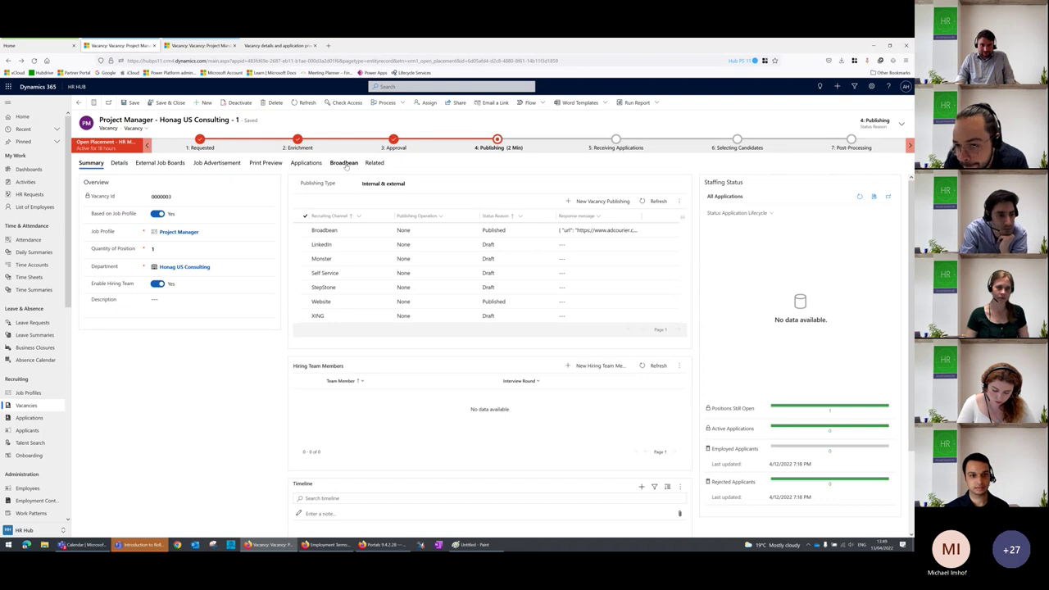
- Leave the Paint screenshot and return to the vacancy's Broadbean tab showing Choose Job Boards
left_click(345, 163)
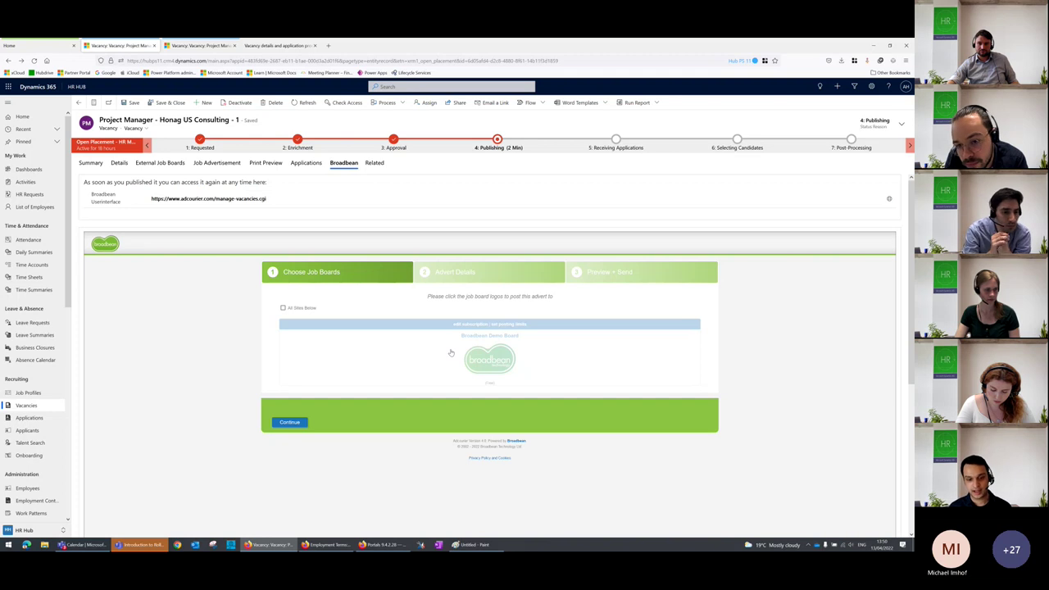
left_click(472, 544)
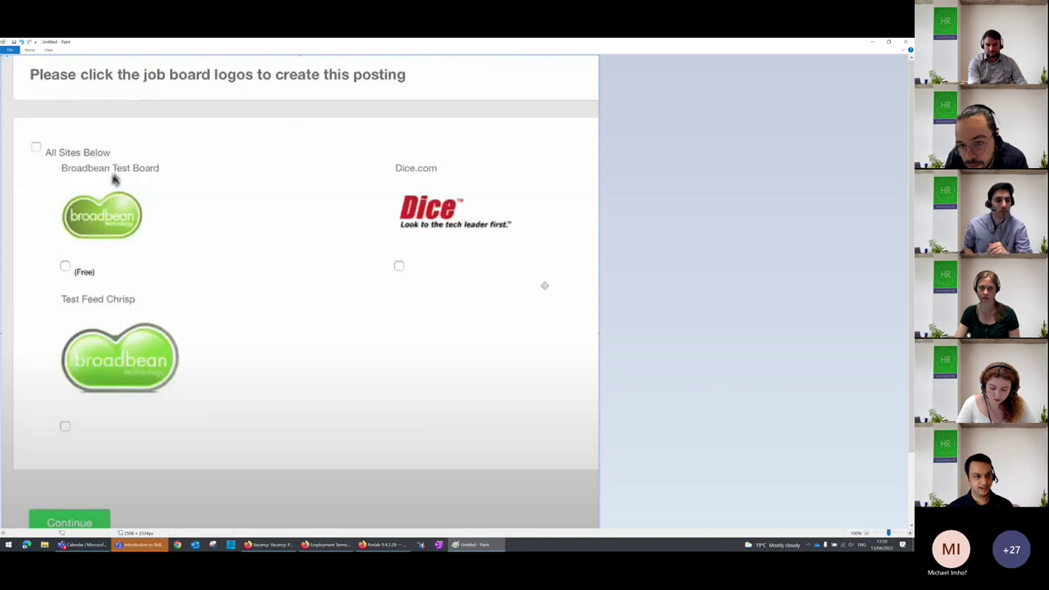
left_click(874, 41)
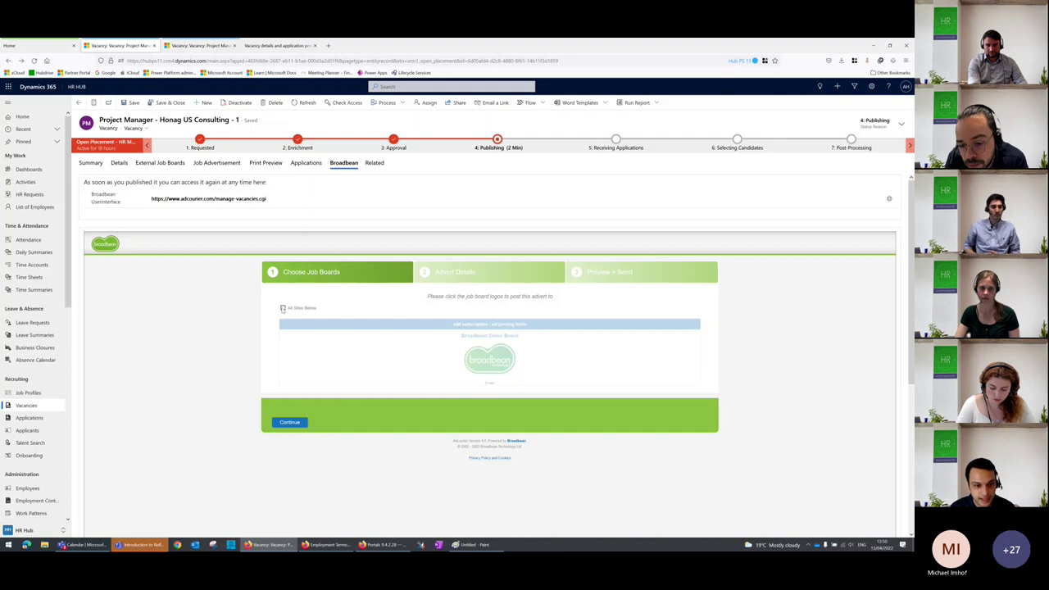
- Select All Sites Below (Broadbean Demo Board) and continue to the advert details
left_click(283, 308)
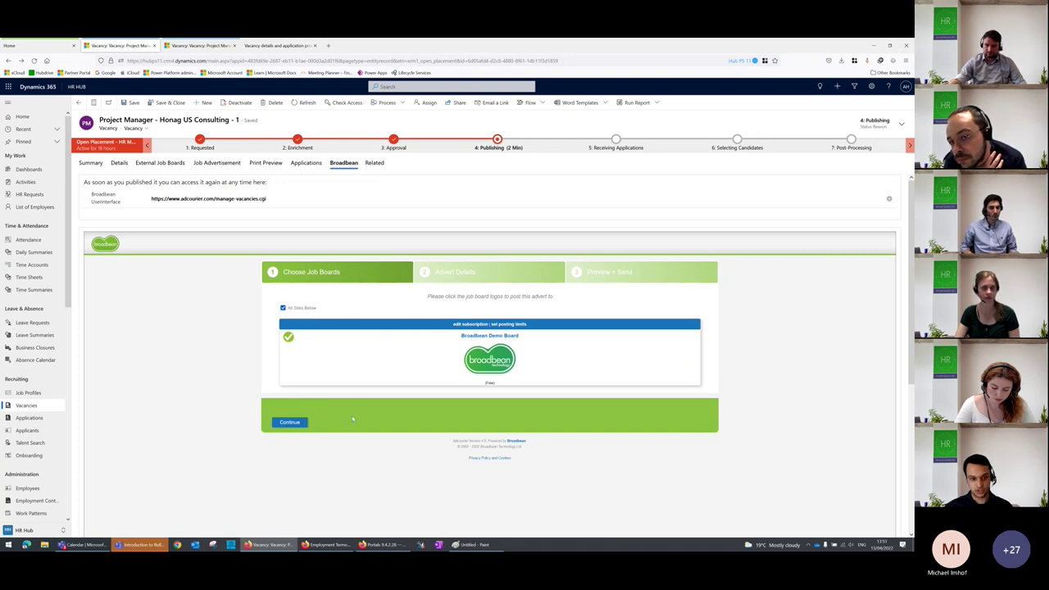
left_click(289, 422)
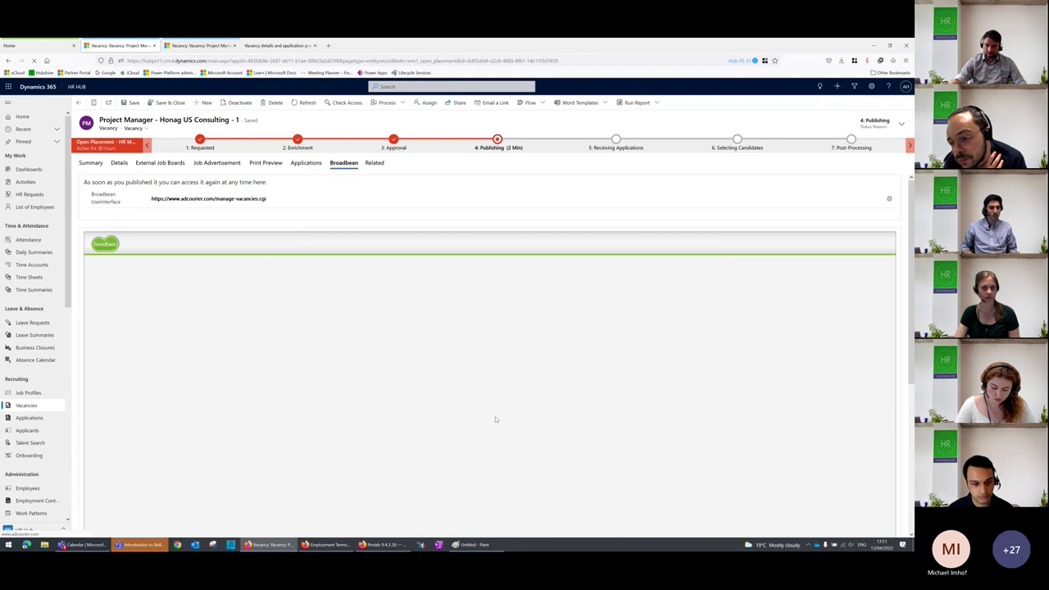
- Choose the consultant the advert is broadcast as from the Broadcast As list
scroll(553, 354, "down", 1)
left_click(390, 309)
left_click(380, 345)
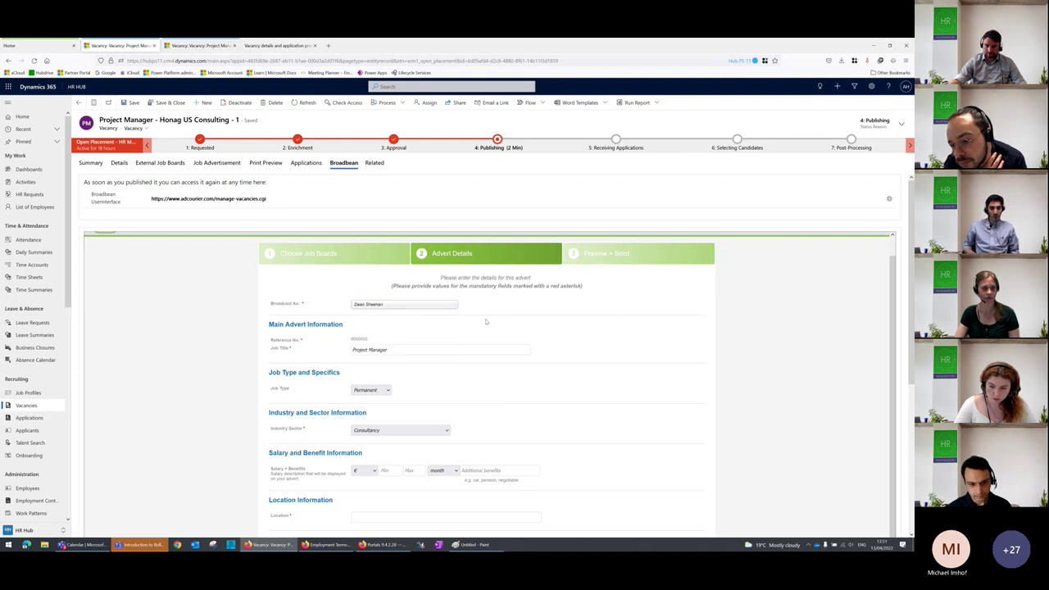
- Set the advert location to Europe > Germany > Berlin > Berlin
scroll(485, 322, "down", 3)
scroll(485, 322, "down", 2)
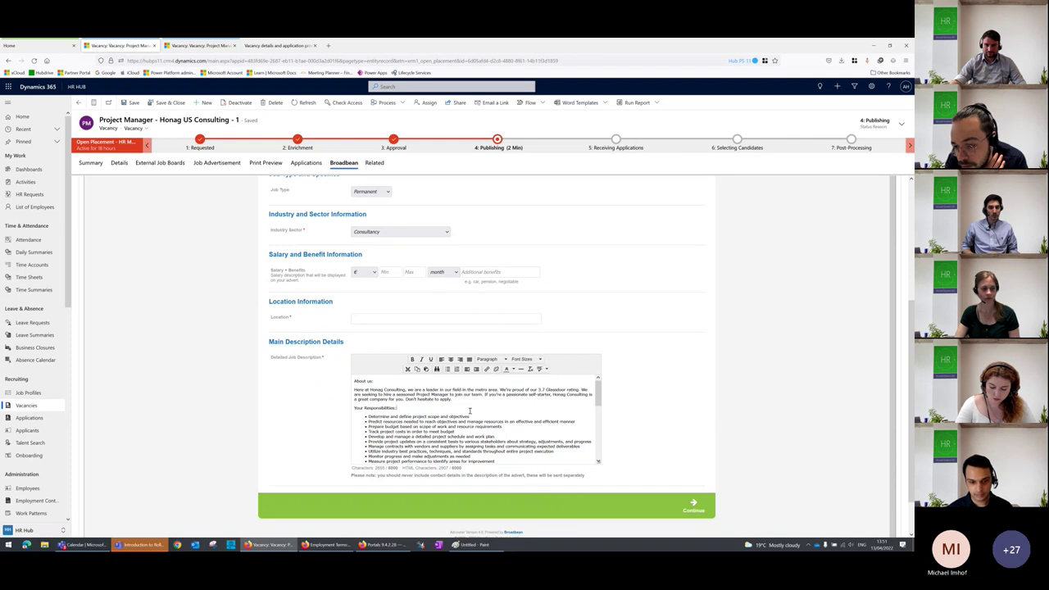
scroll(512, 415, "down", 3)
scroll(512, 415, "down", 3)
scroll(512, 416, "down", 3)
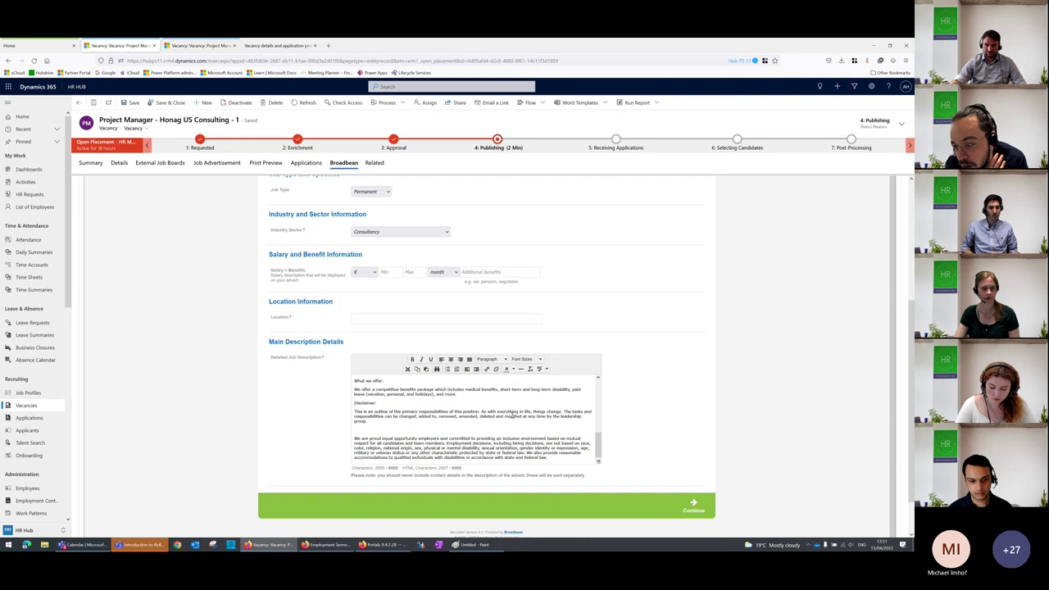
scroll(663, 423, "down", 1)
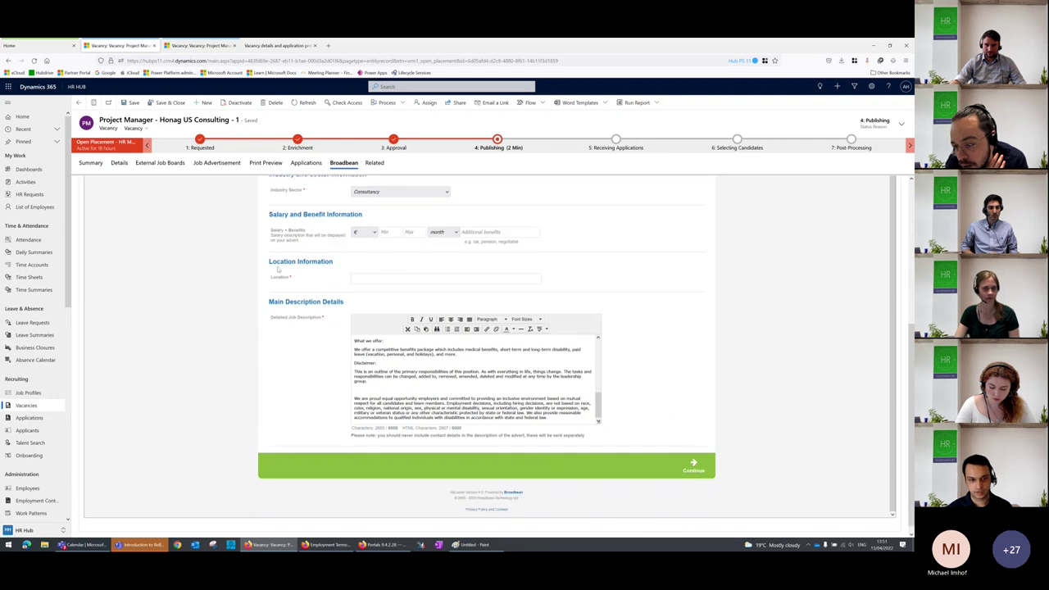
left_click(376, 277)
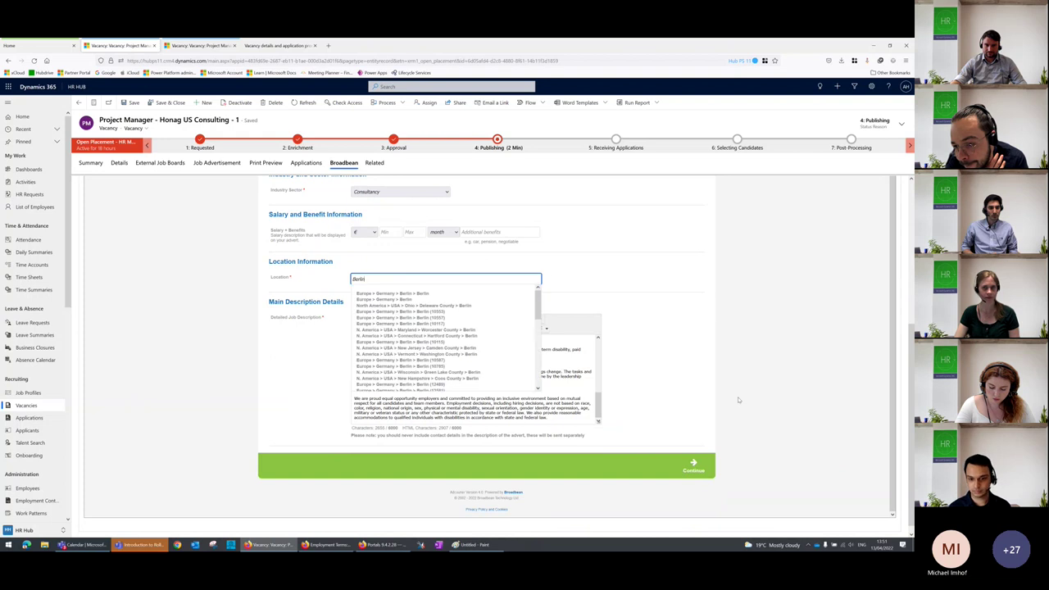
left_click(413, 295)
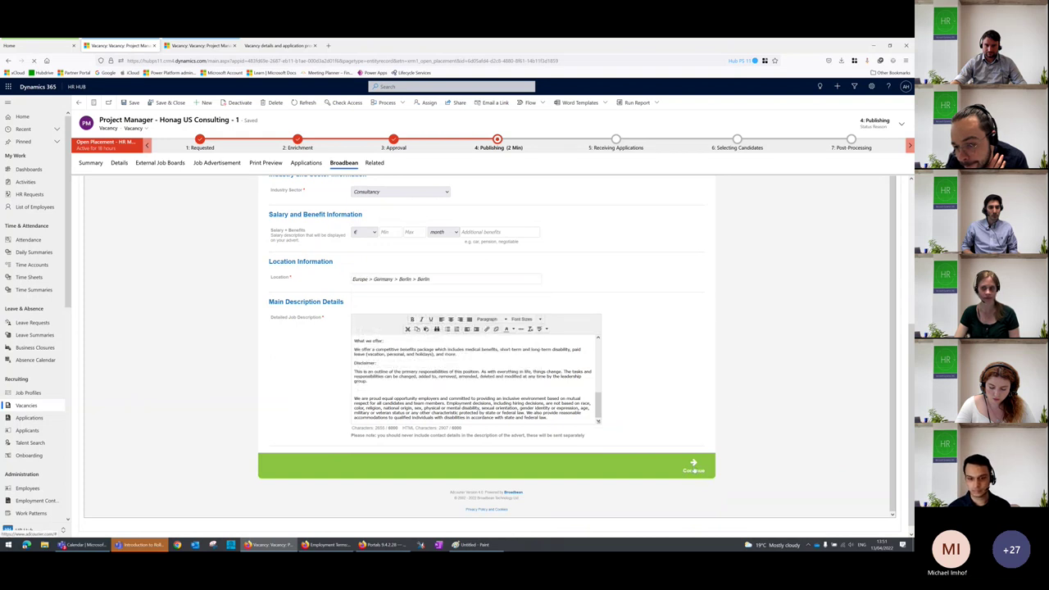
- Continue to the review step and send the Project Manager advert to the job boards
left_click(693, 467)
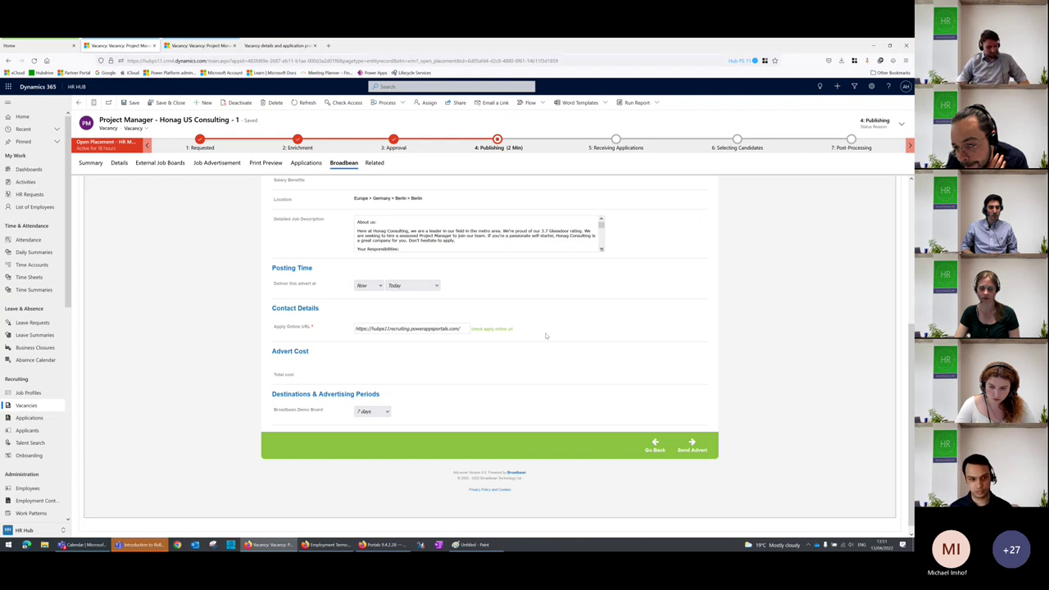
scroll(544, 333, "up", 1)
scroll(544, 333, "down", 1)
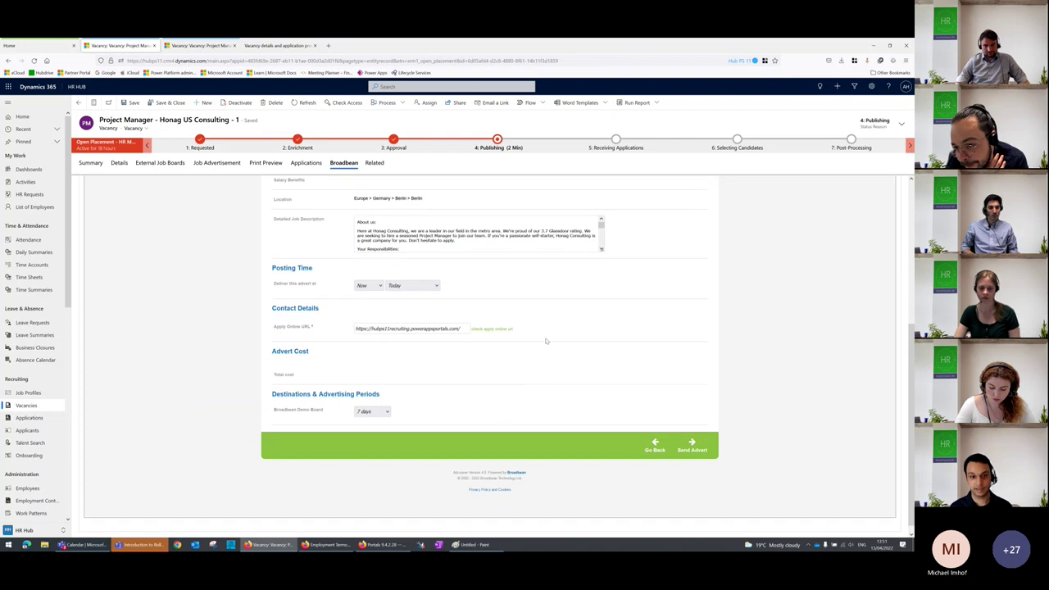
left_click(691, 447)
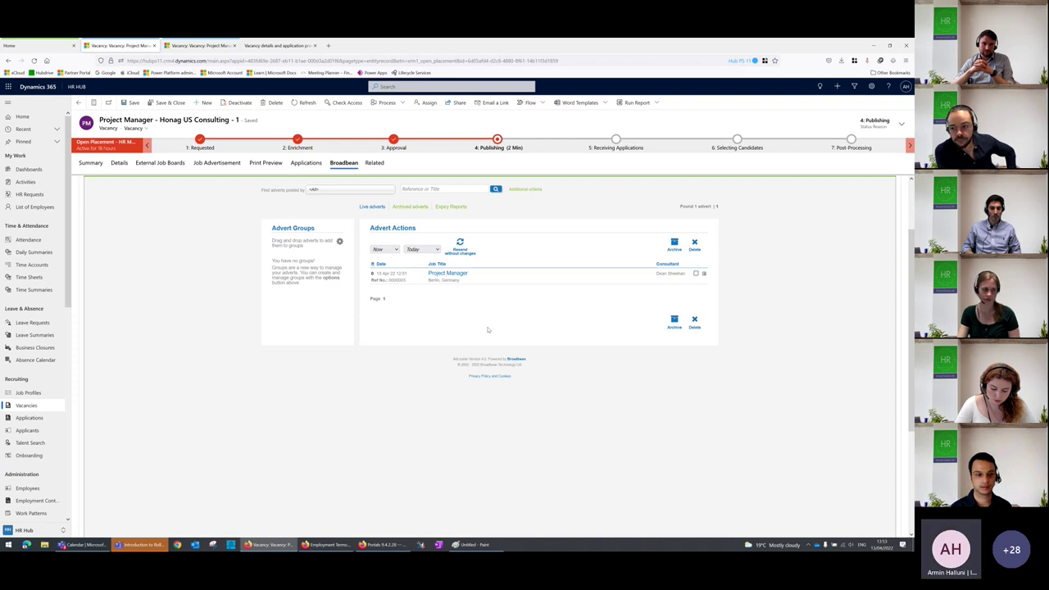
- Compare the vacancy's Summary and Broadbean tabs, then open the Project Manager job profile
left_click(91, 162)
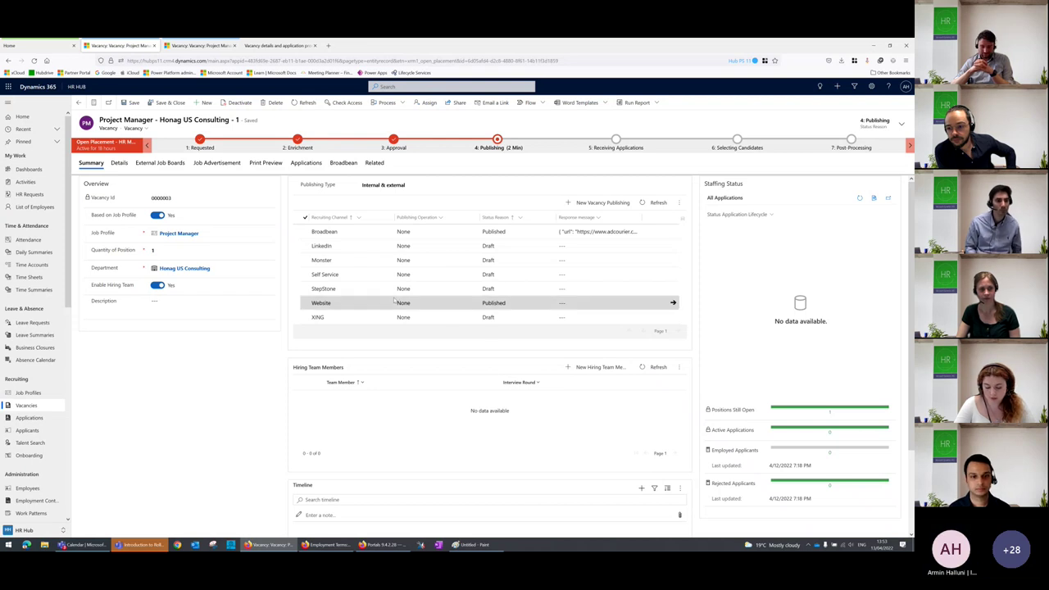
left_click(340, 163)
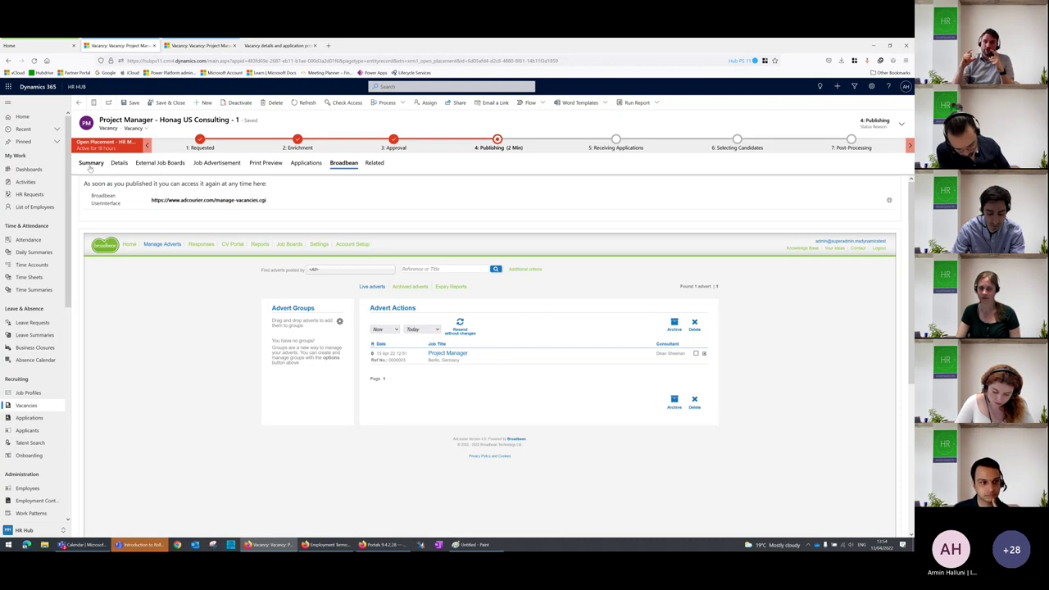
left_click(91, 164)
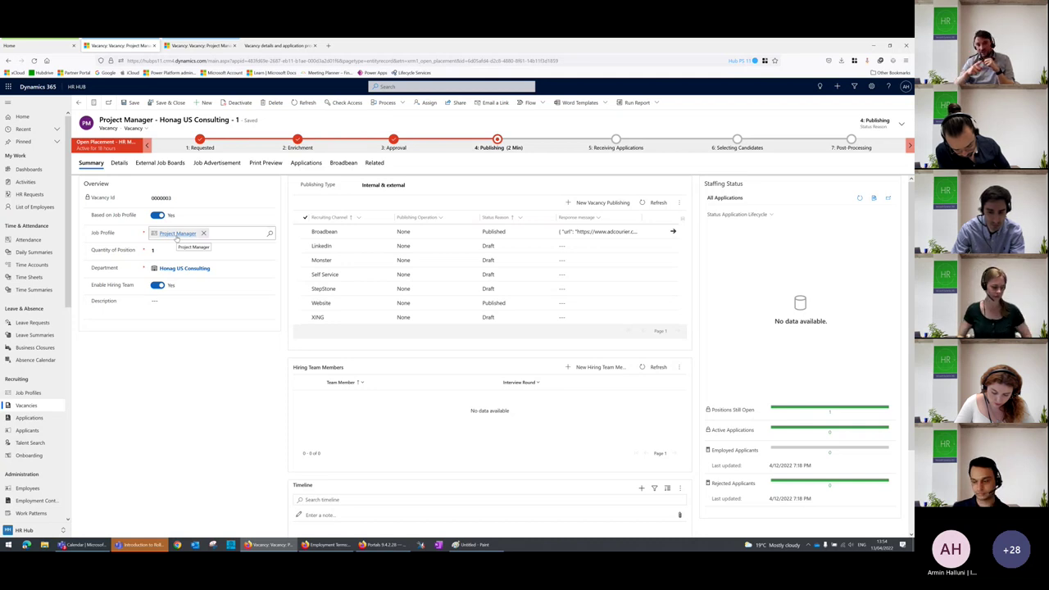
left_click(176, 234)
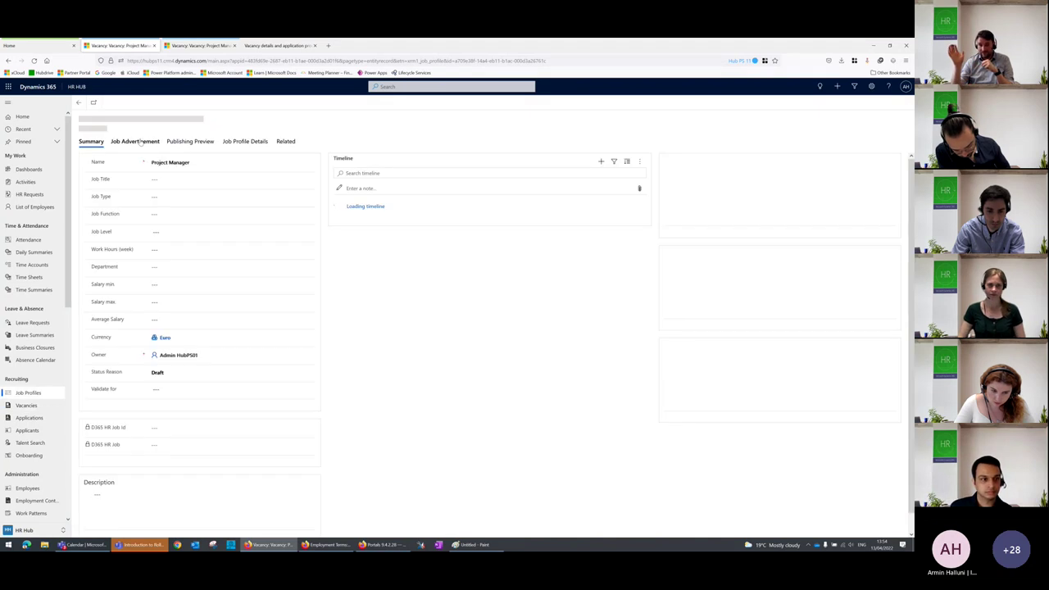
- Make 'Here at Honag Consulting' bold in the Job Advertisement text
left_click(137, 142)
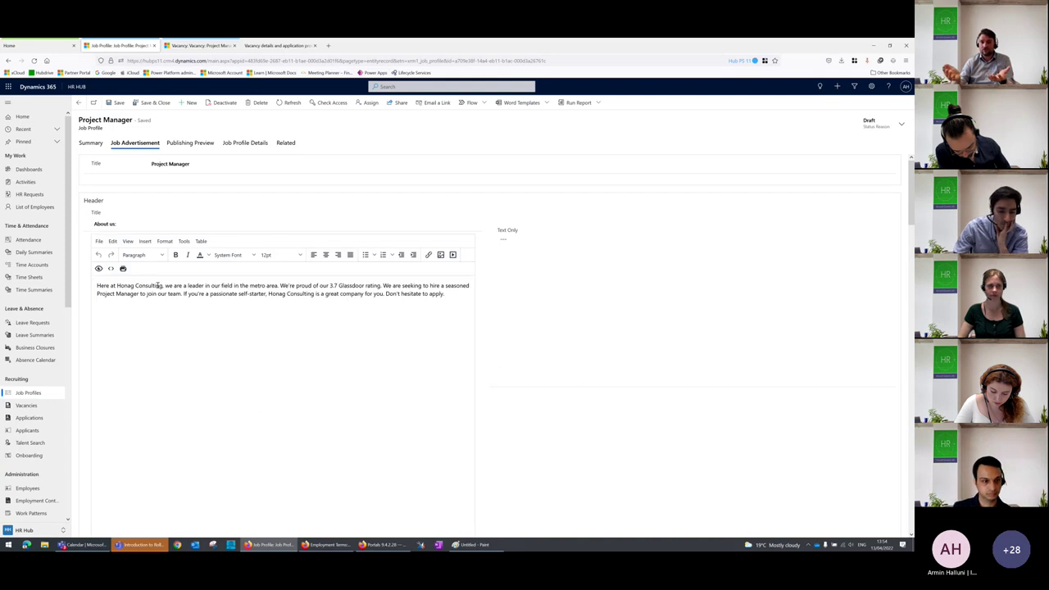
left_click_drag(163, 286, 113, 286)
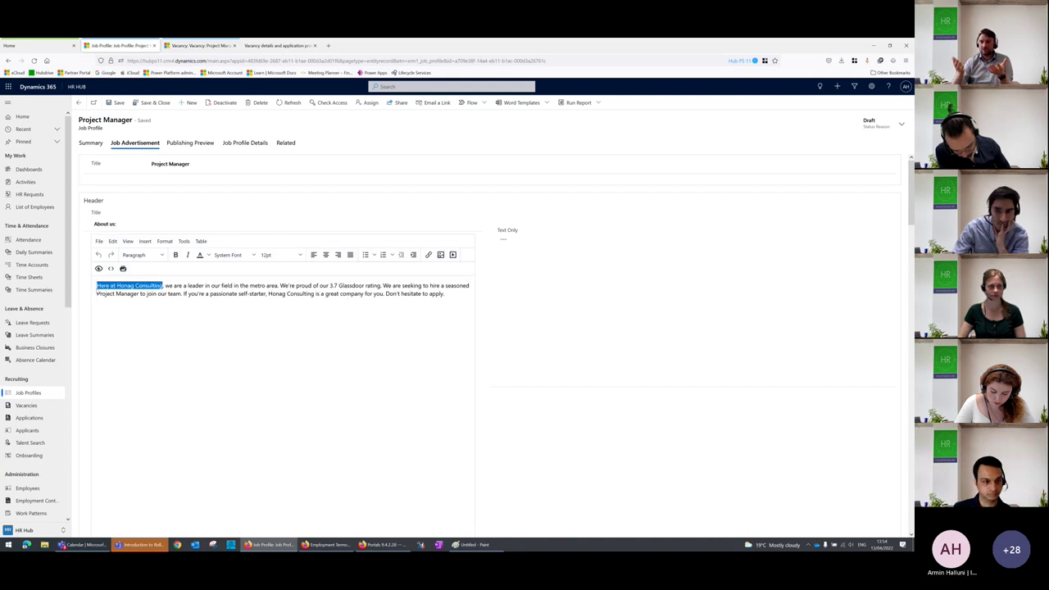
left_click(176, 255)
left_click(134, 303)
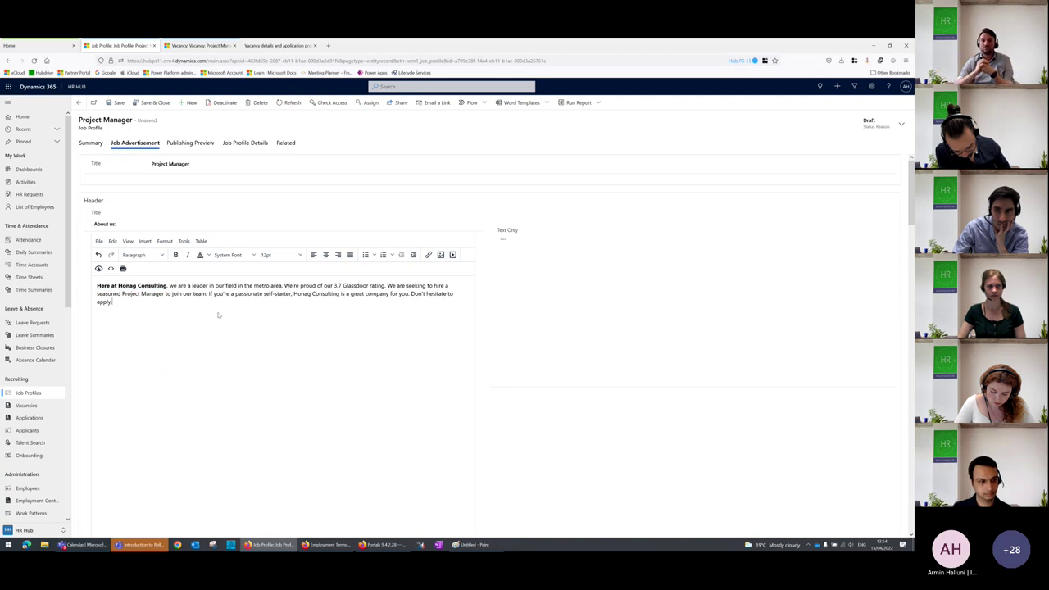
- Colour those opening words red, save the job profile, and go to Active Vacancies
left_click_drag(167, 285, 94, 285)
left_click(209, 255)
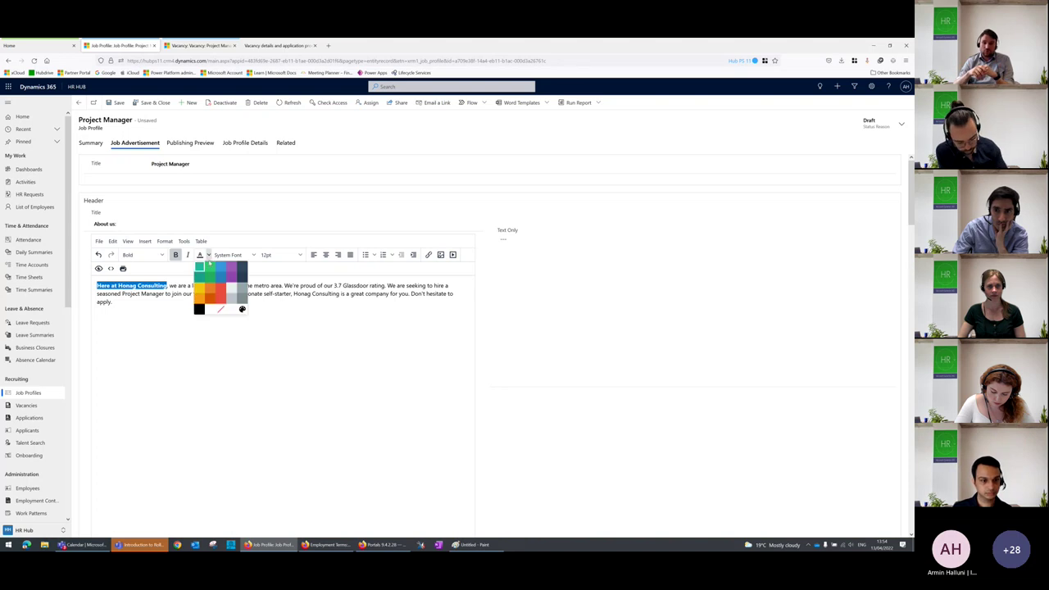
left_click(220, 288)
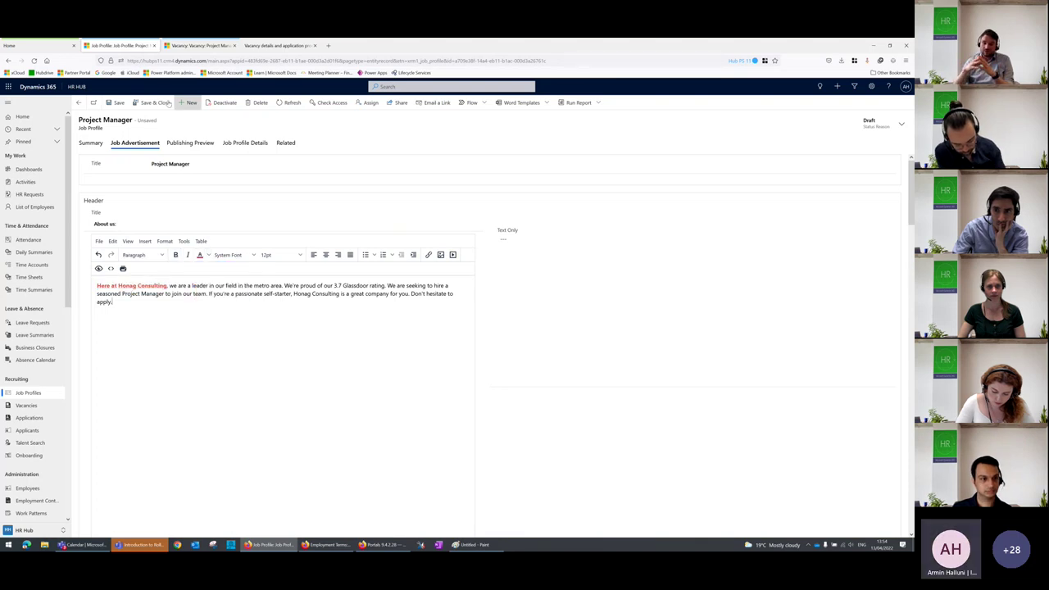
left_click(115, 103)
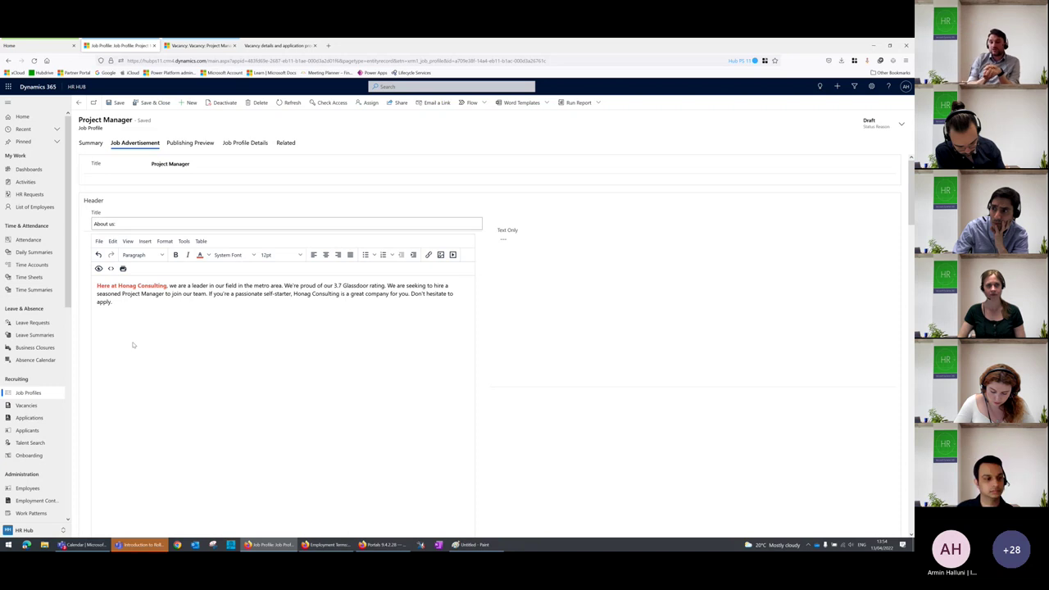
left_click(26, 405)
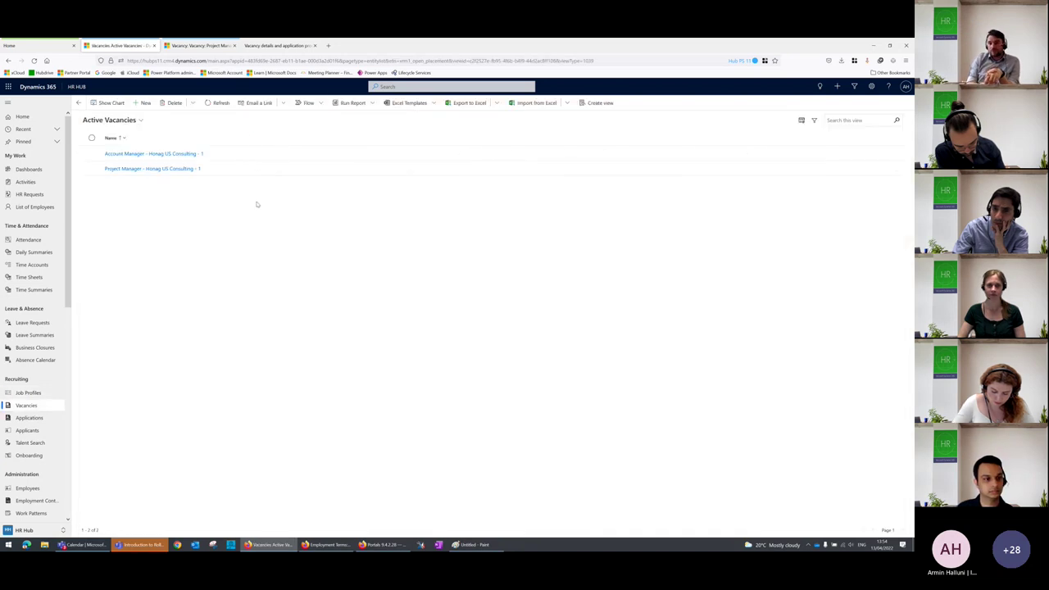
- Open the Account Manager vacancy, then switch to Project Manager's Broadbean tab
left_click(149, 154)
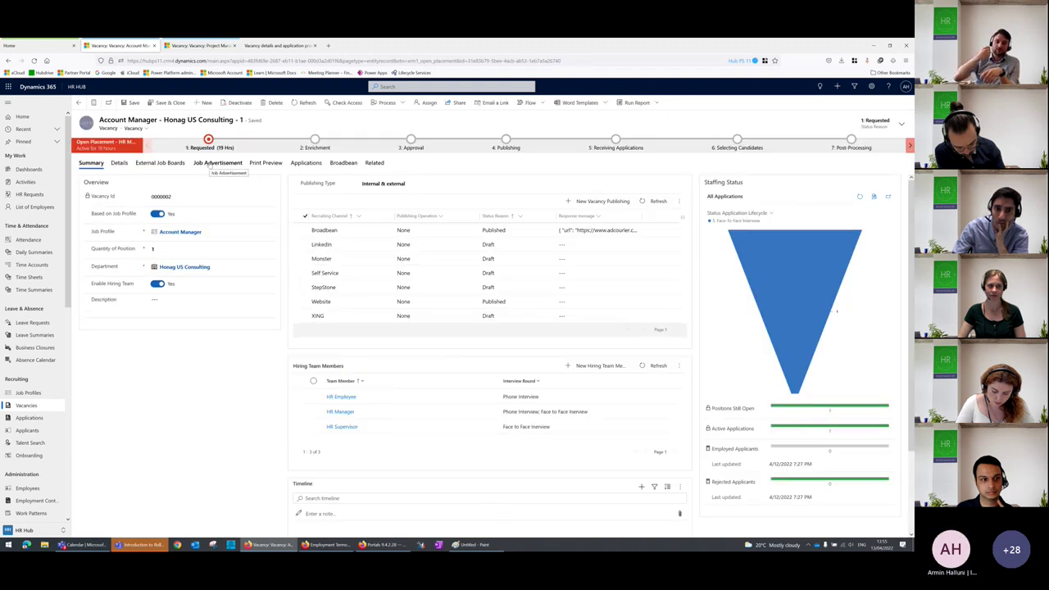
left_click(89, 119)
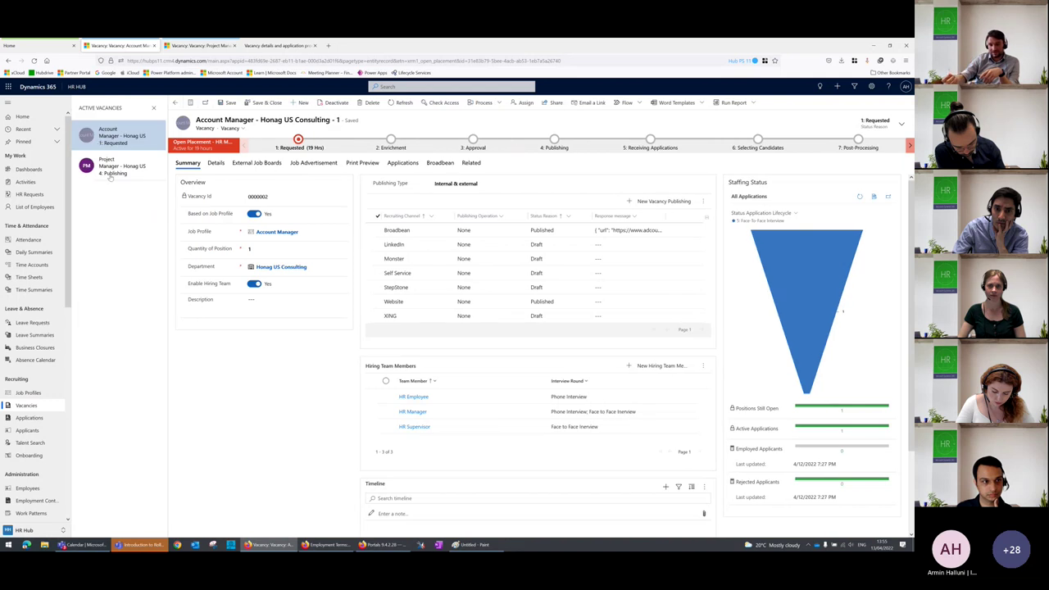
left_click(110, 174)
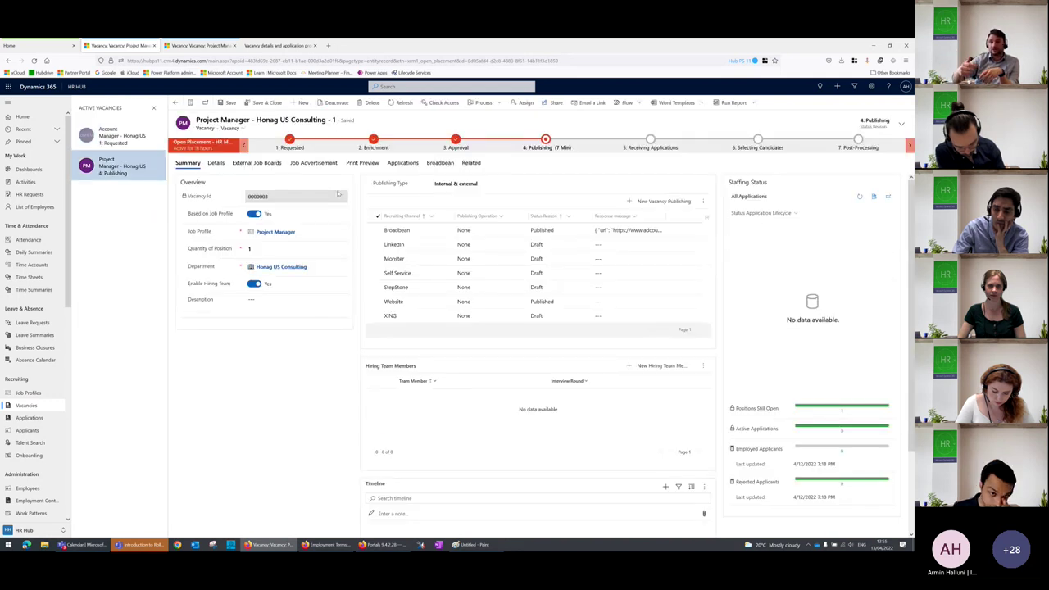
left_click(440, 162)
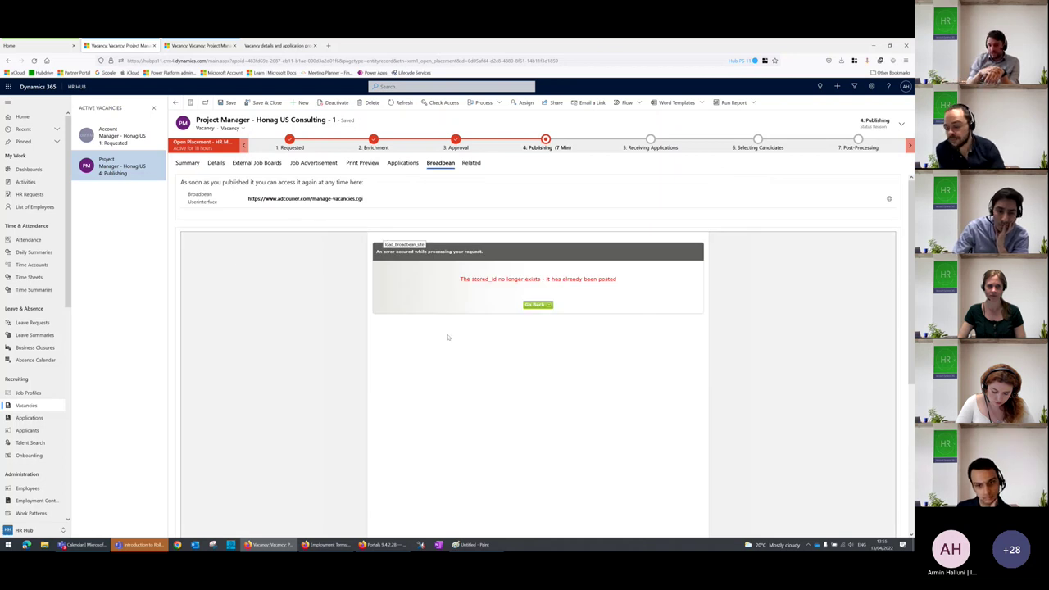
- Leave the already-posted error and reload the Project Manager vacancy's Broadbean view
left_click(549, 305)
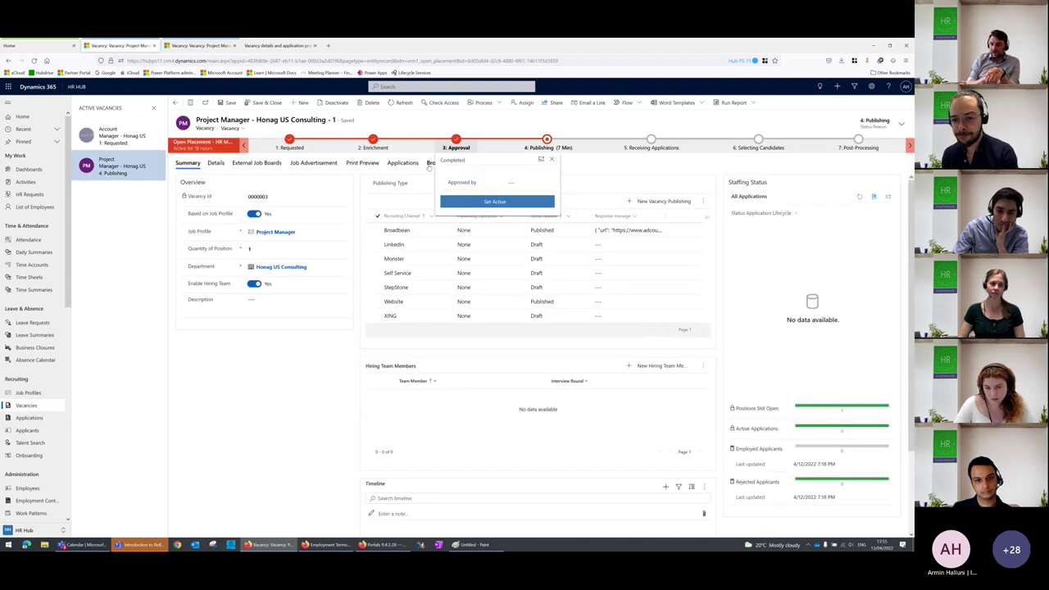
left_click(431, 163)
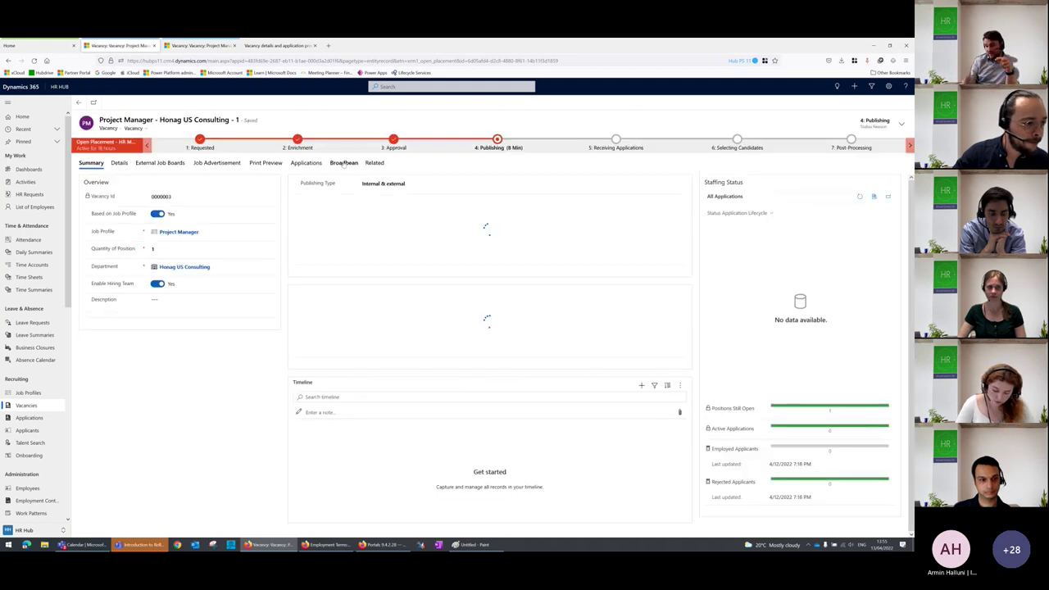
left_click(344, 162)
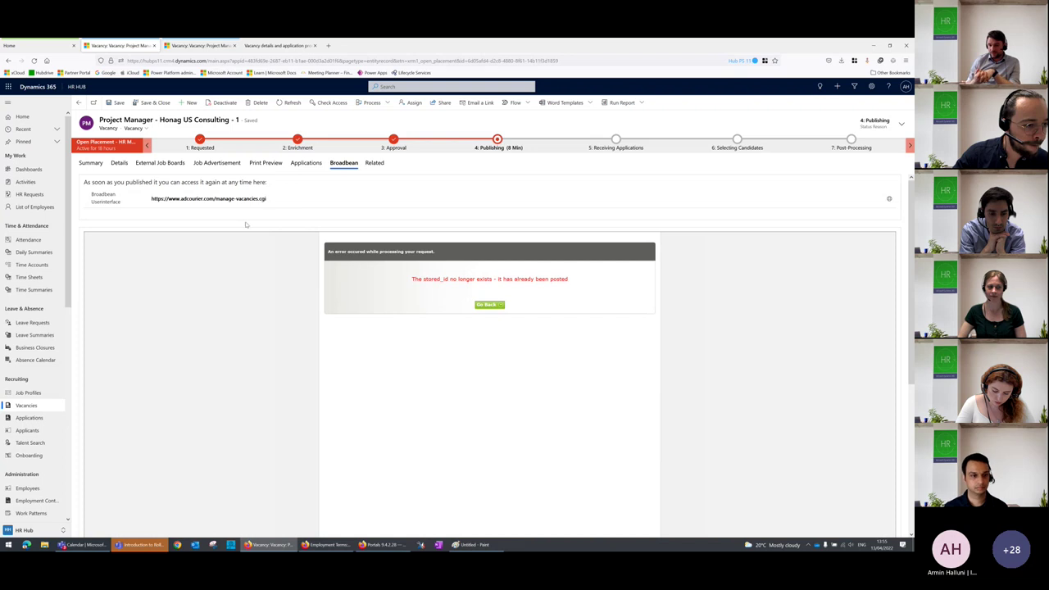
- Load the Broadbean interface URL in a new tab, close it, and start a new vacancy
left_click_drag(274, 199, 140, 199)
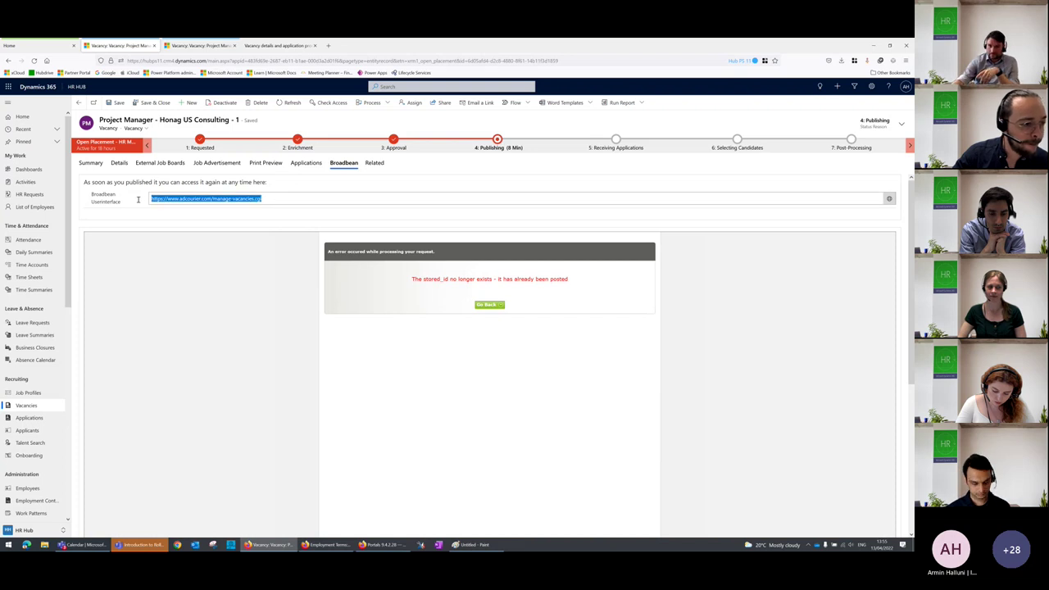
left_click(327, 45)
type("https://www.adcourier.com/manage-vacancies.cgi")
key("Return")
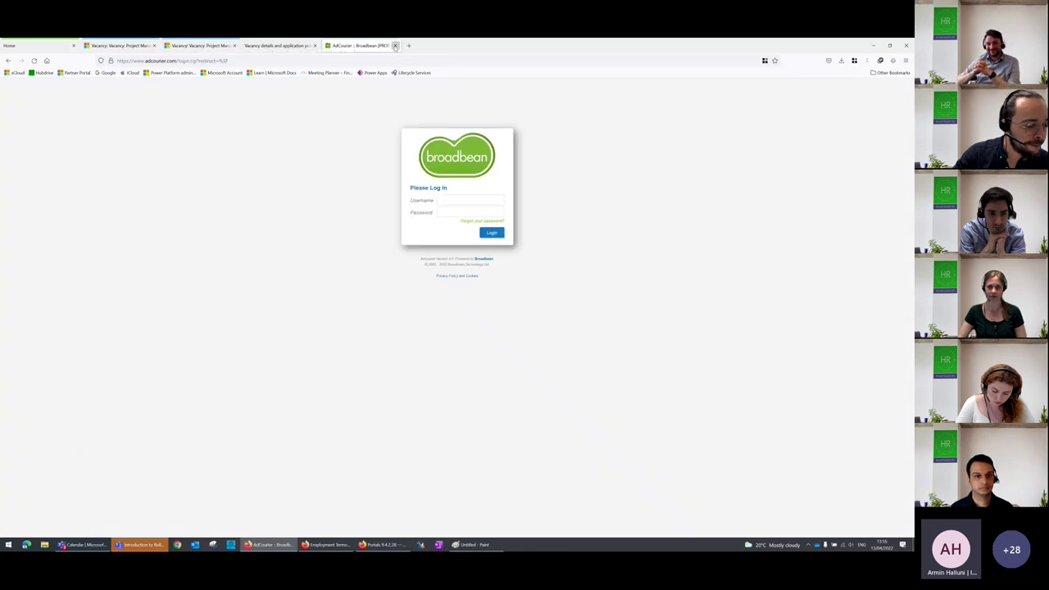
left_click(395, 45)
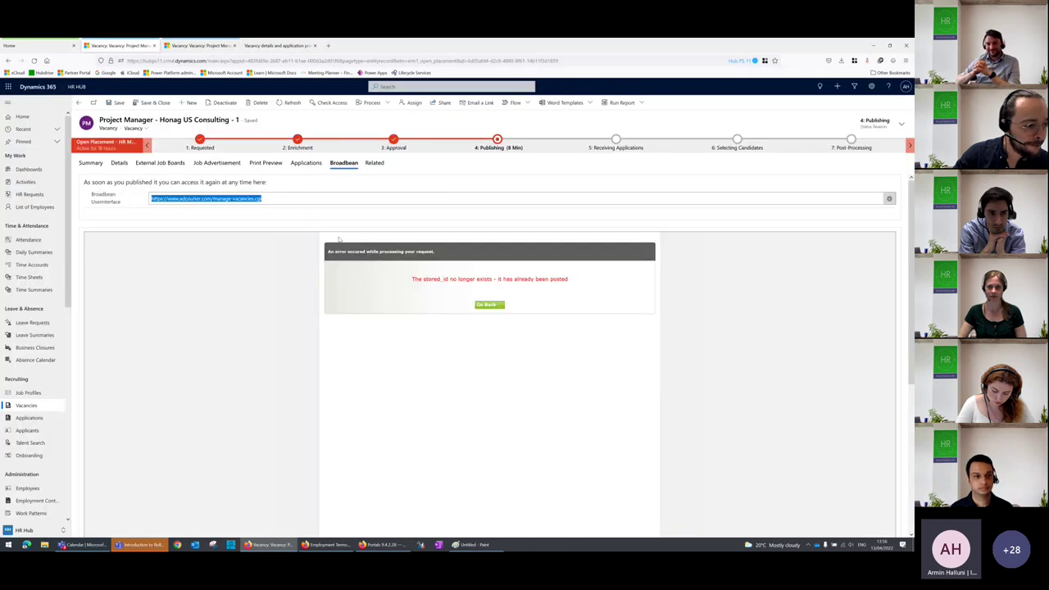
left_click(215, 267)
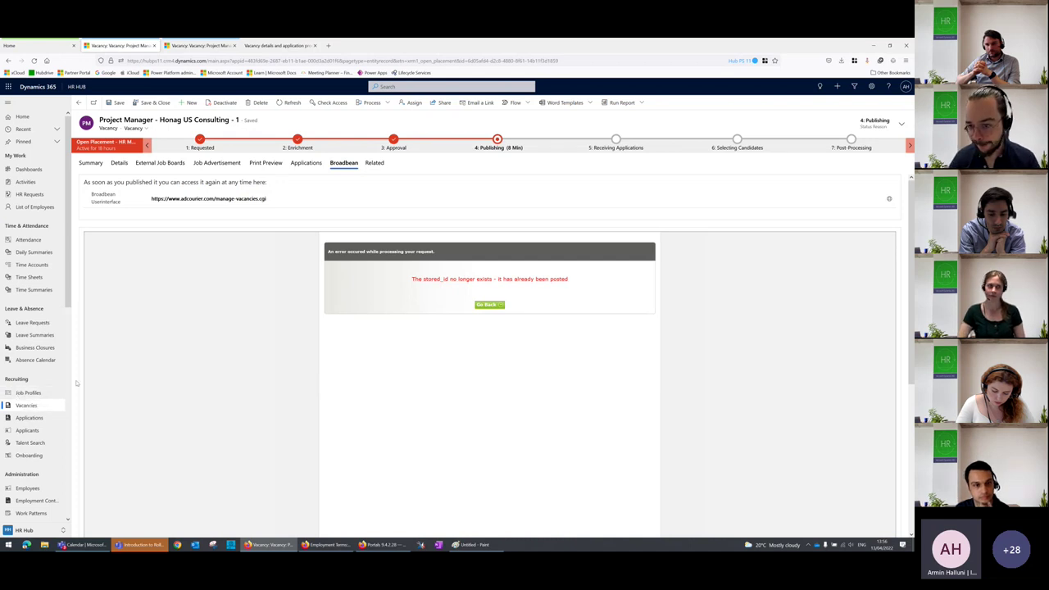
left_click(189, 103)
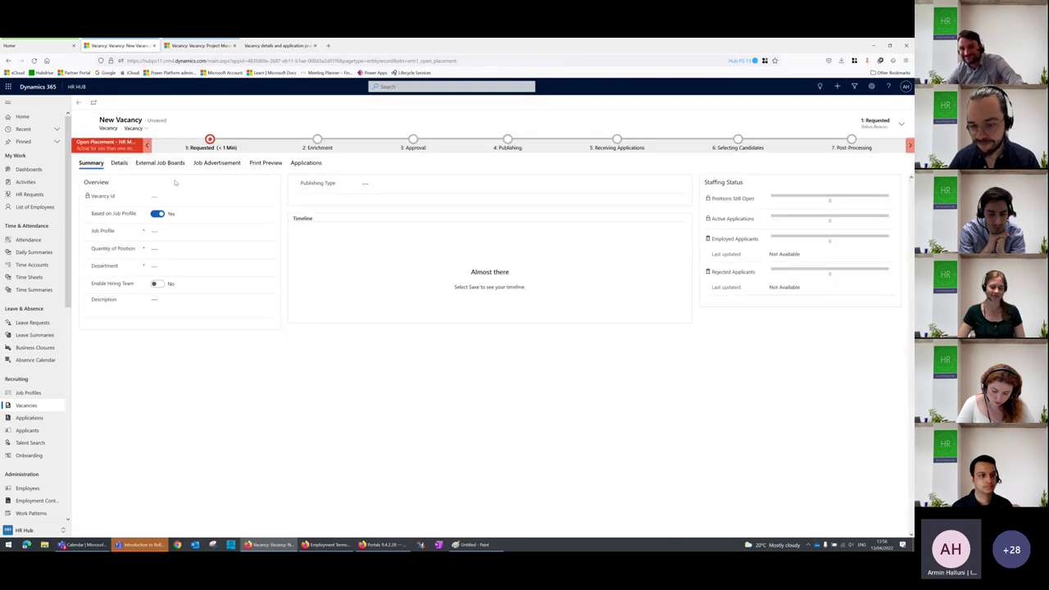
- Fill the new vacancy with Job Profile Project Manager, Department Marketing and Enable Hiring Team Yes, then save
left_click(159, 232)
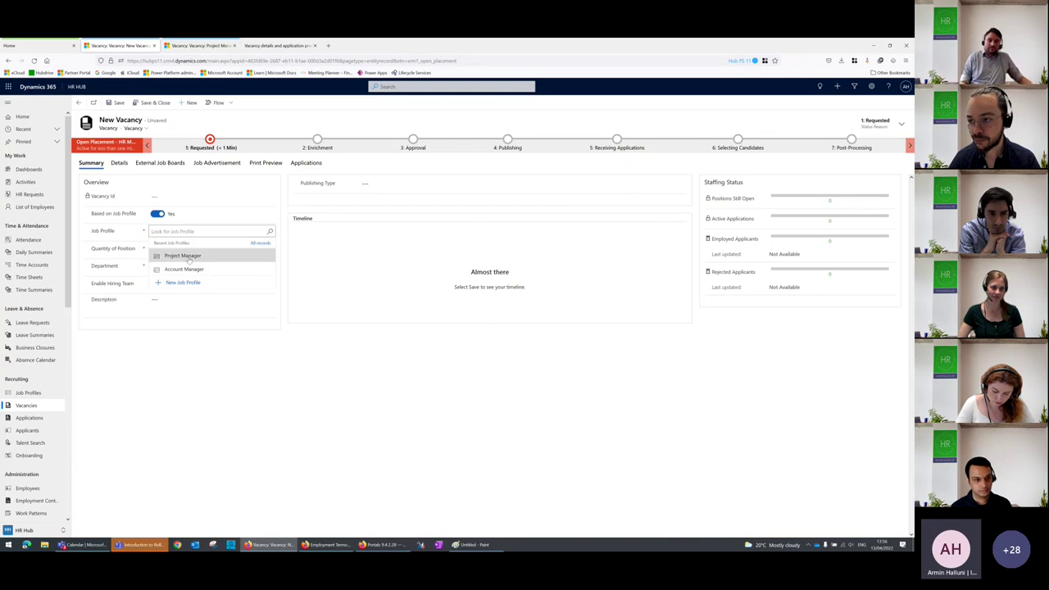
left_click(187, 258)
left_click(166, 247)
left_click(171, 265)
left_click(270, 266)
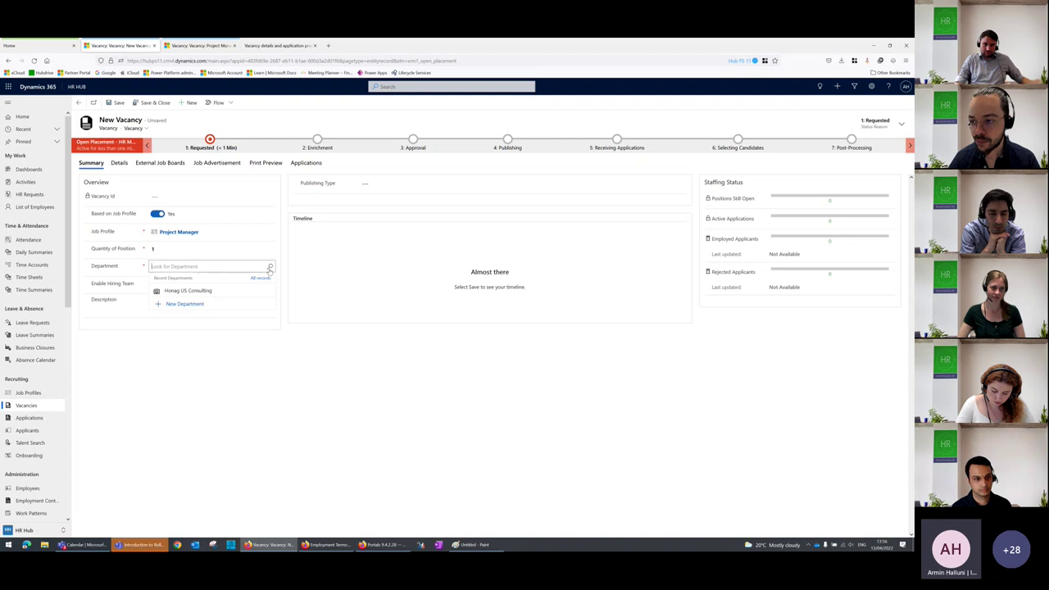
left_click(265, 320)
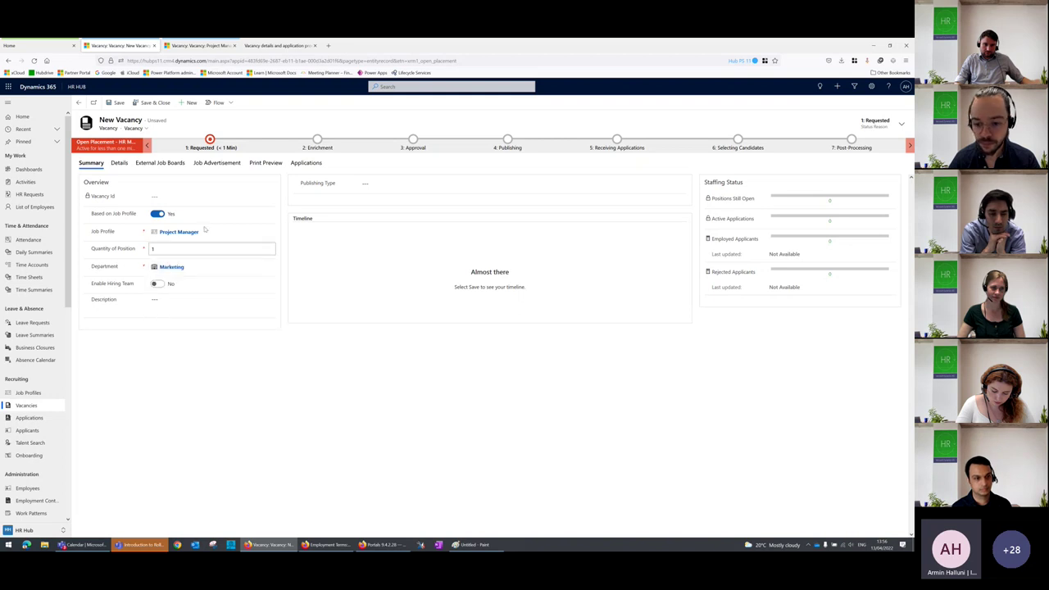
left_click(156, 284)
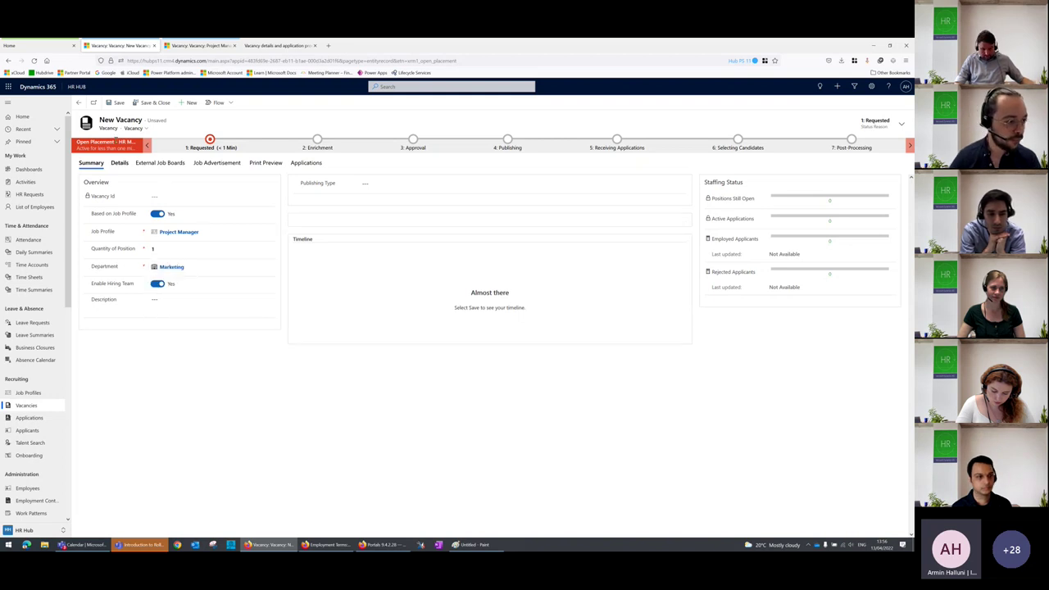
left_click(115, 103)
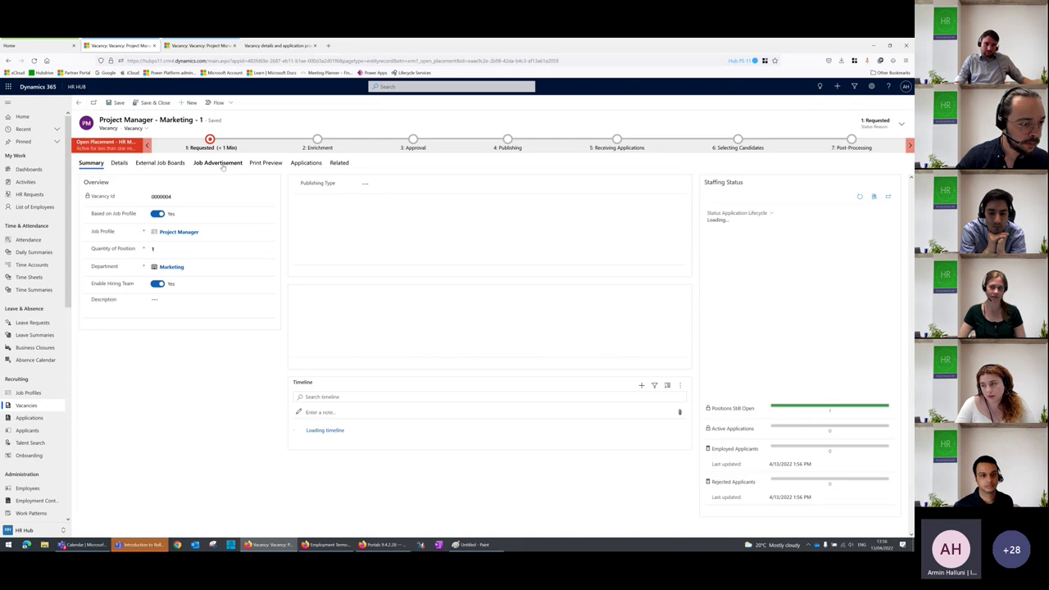
- On External Job Boards, show the fields Broadbean requires
left_click(222, 164)
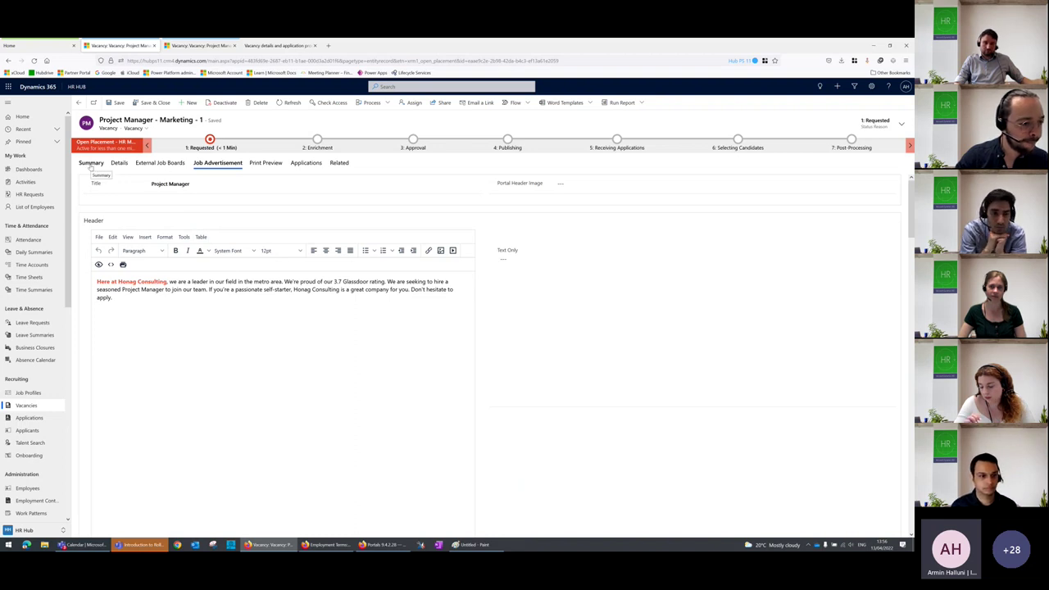
left_click(143, 165)
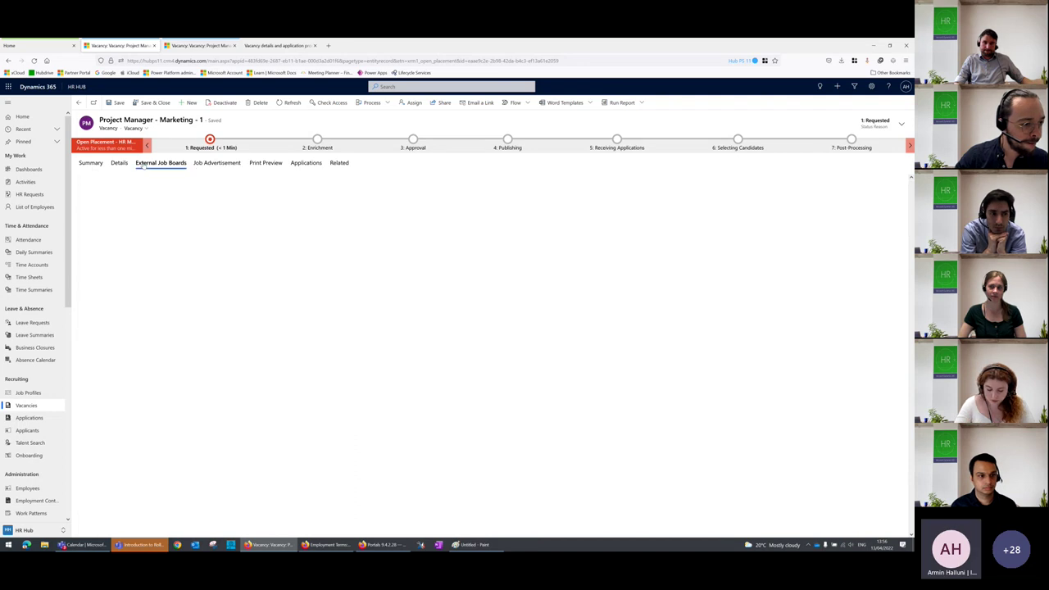
left_click(149, 199)
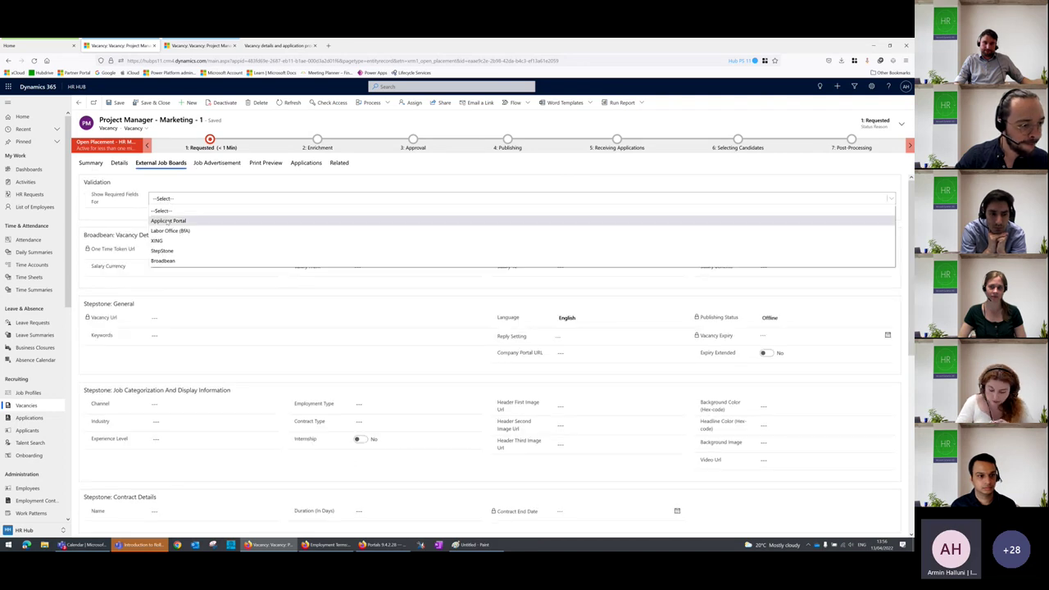
left_click(164, 261)
- Set salary currency EUR, industry Admin and Secretarial, job type Permanent, salary frequency month, and save
left_click(176, 267)
left_click(156, 298)
left_click(410, 249)
left_click(422, 280)
left_click(573, 250)
left_click(578, 281)
left_click(784, 250)
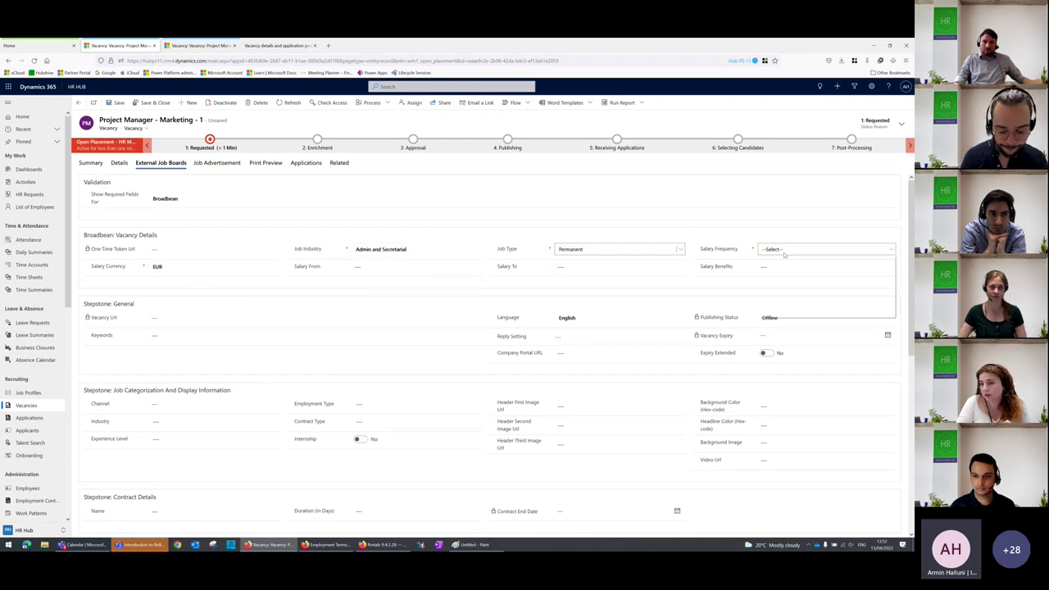
left_click(779, 282)
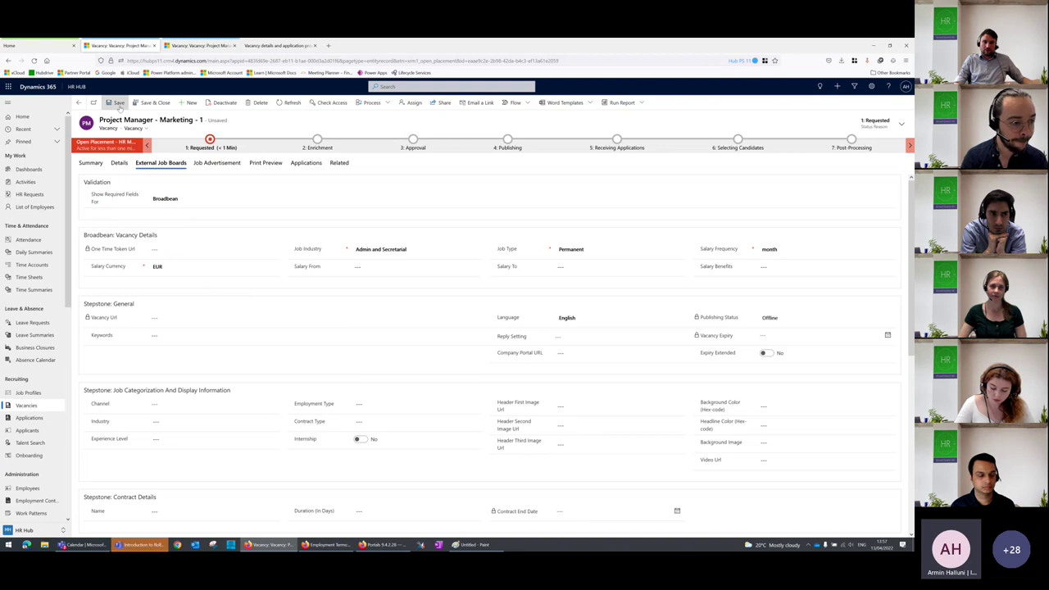
left_click(119, 102)
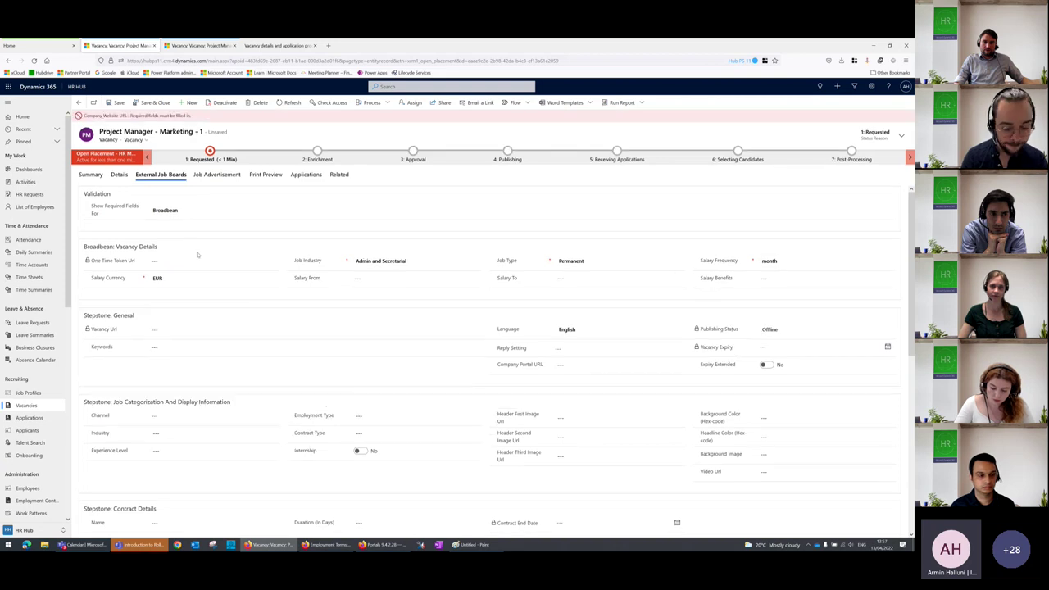
left_click(91, 174)
- Copy the careers portal's base URL into Company Website URL and save the vacancy
left_click(125, 176)
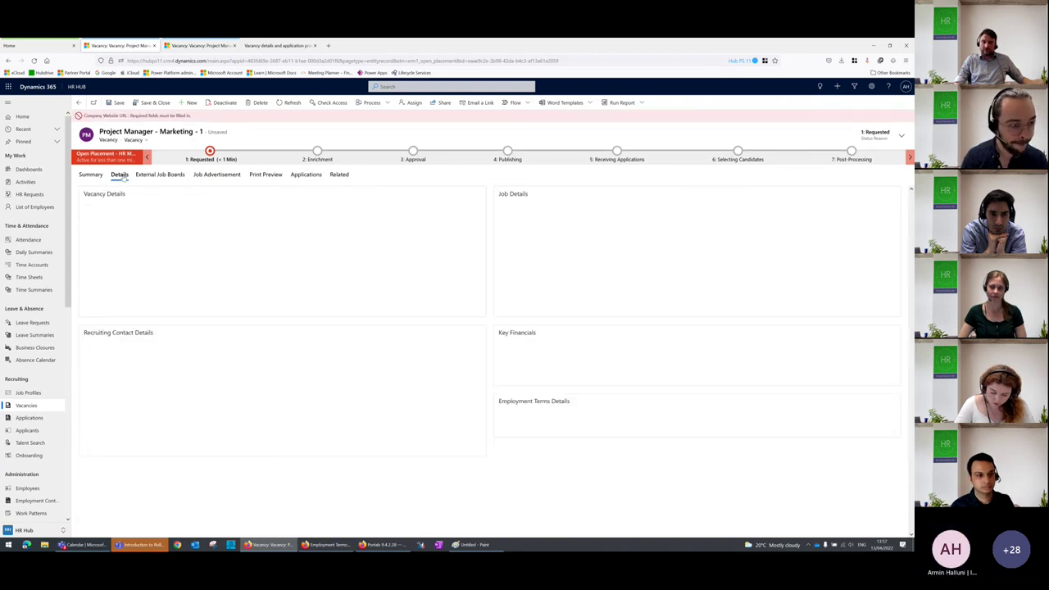
left_click(271, 45)
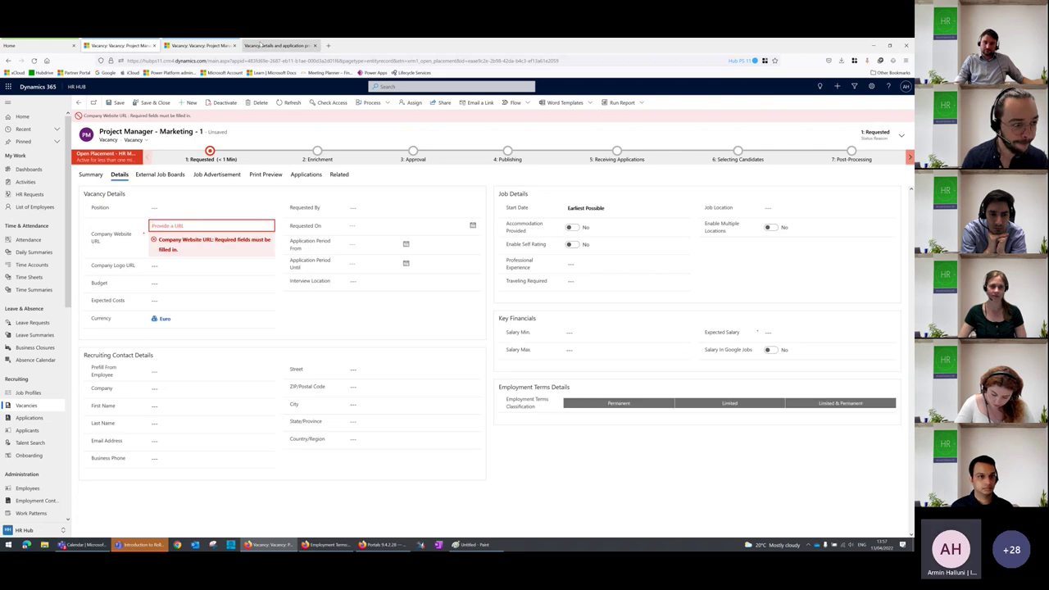
left_click(215, 61)
left_click(216, 60)
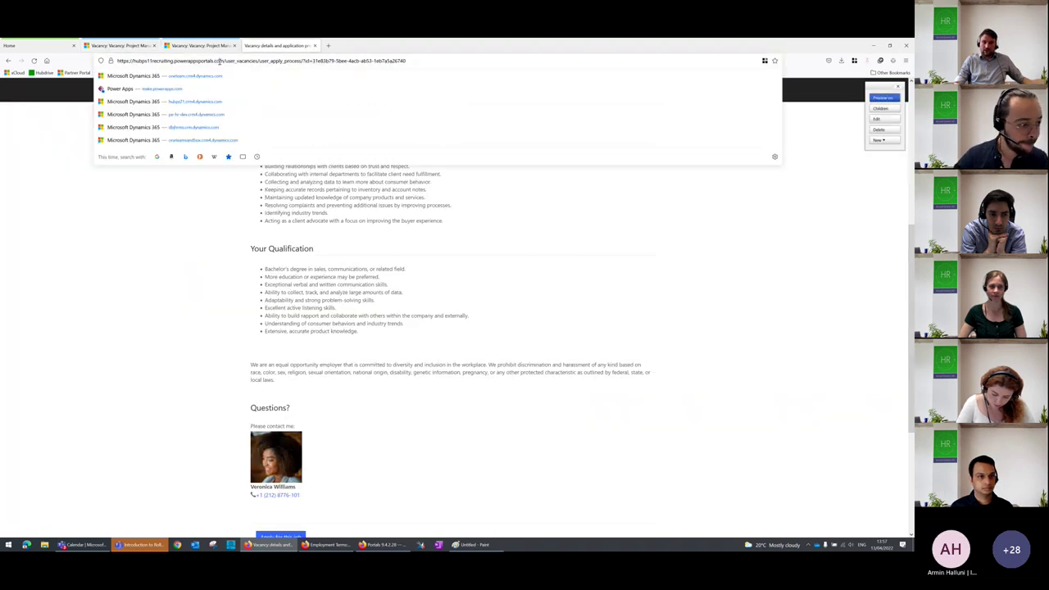
left_click_drag(222, 60, 117, 60)
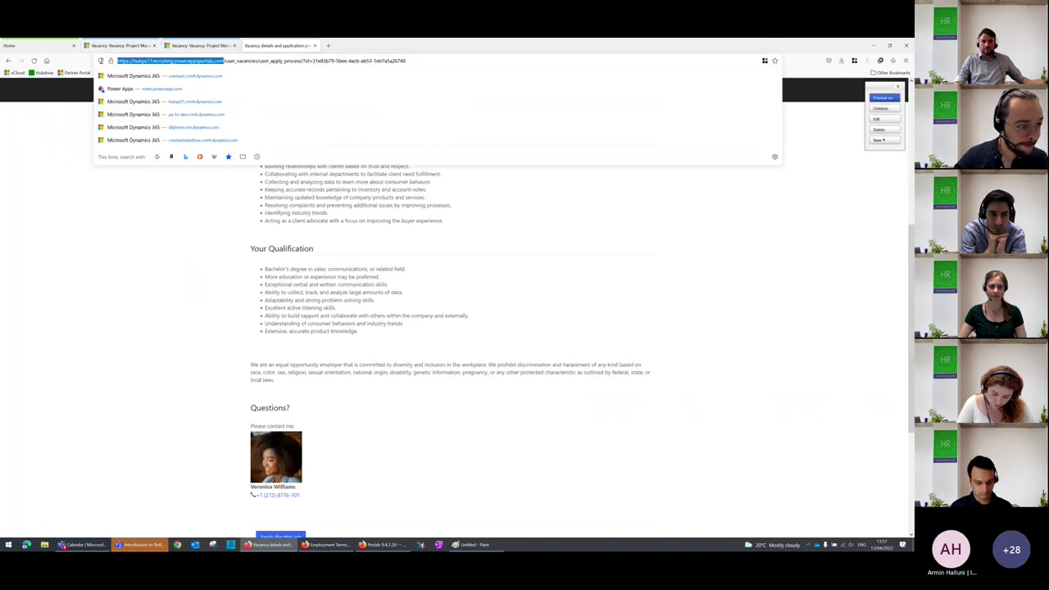
left_click(203, 45)
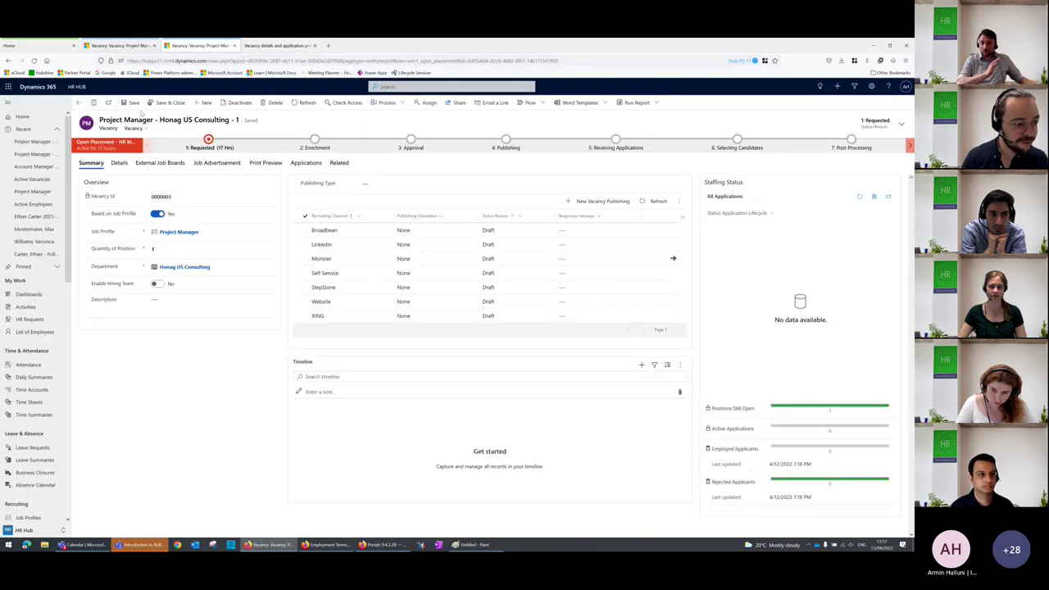
left_click(123, 45)
type("https://hubps11recruiting.powerappsportals.com/")
key("ctrl+s")
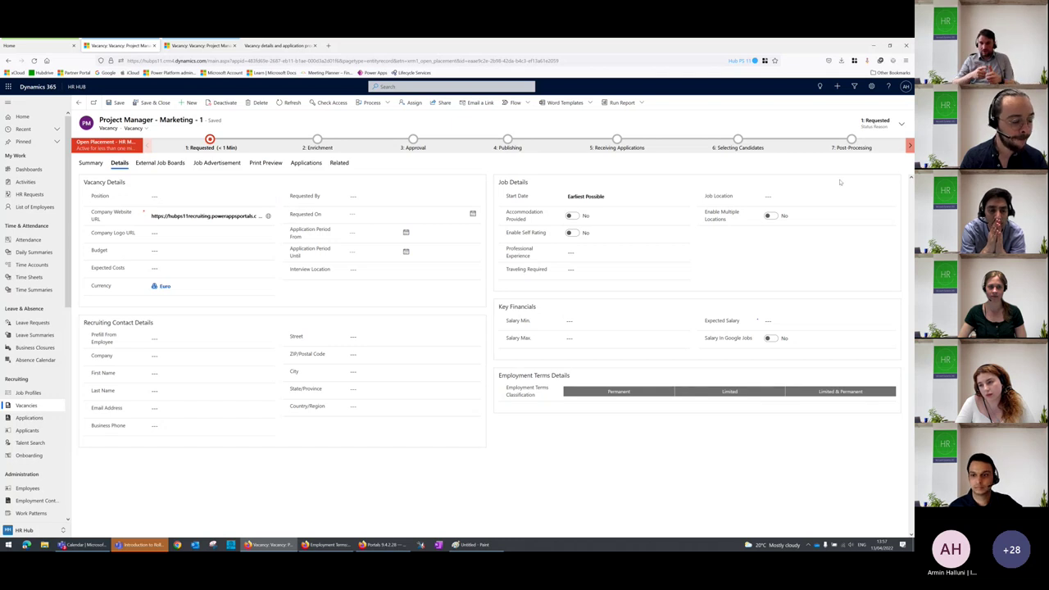
- Set the job location to Milan and save the vacancy
left_click(774, 196)
left_click(782, 220)
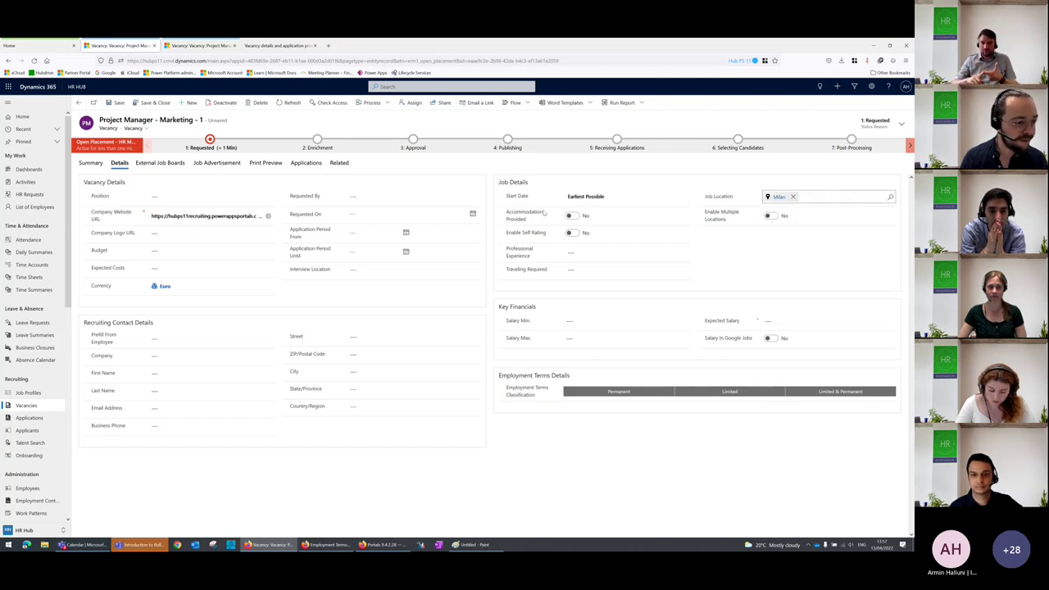
left_click(471, 172)
left_click(114, 103)
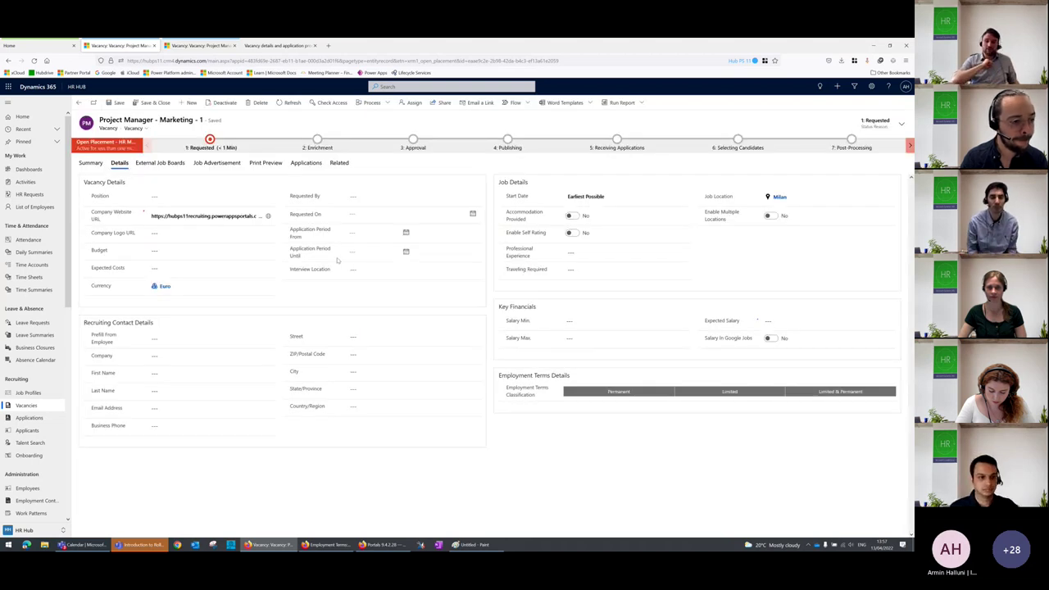
- Set the vacancy's publishing type to External
left_click(164, 164)
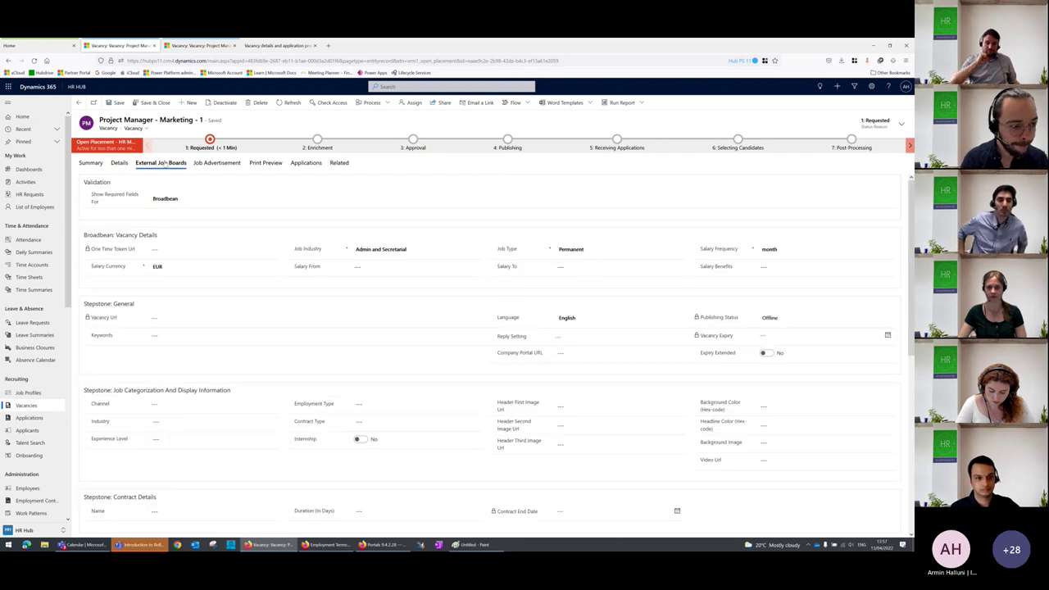
left_click(88, 163)
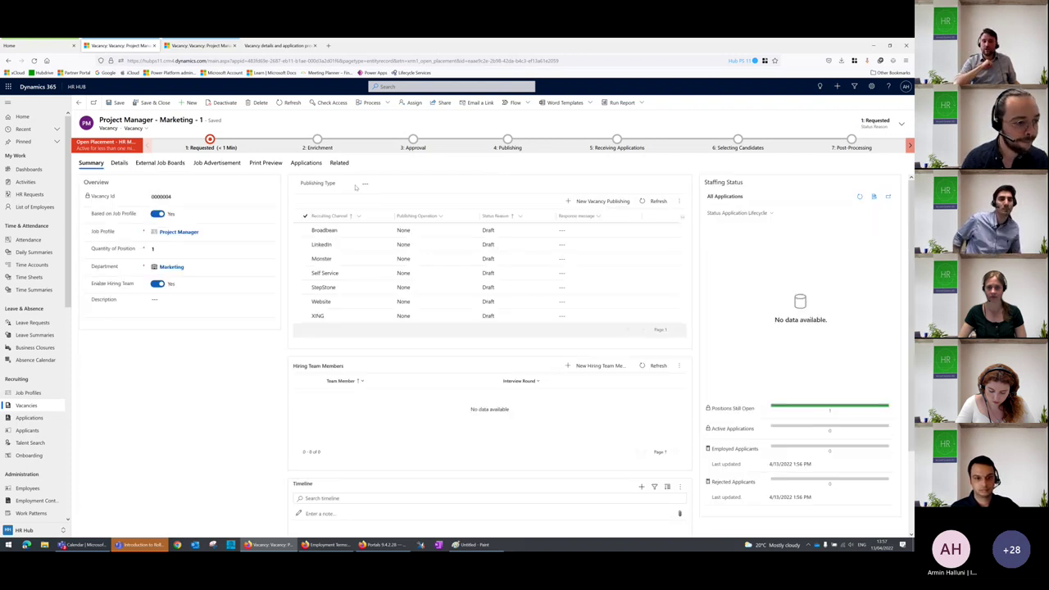
left_click(373, 184)
left_click(375, 217)
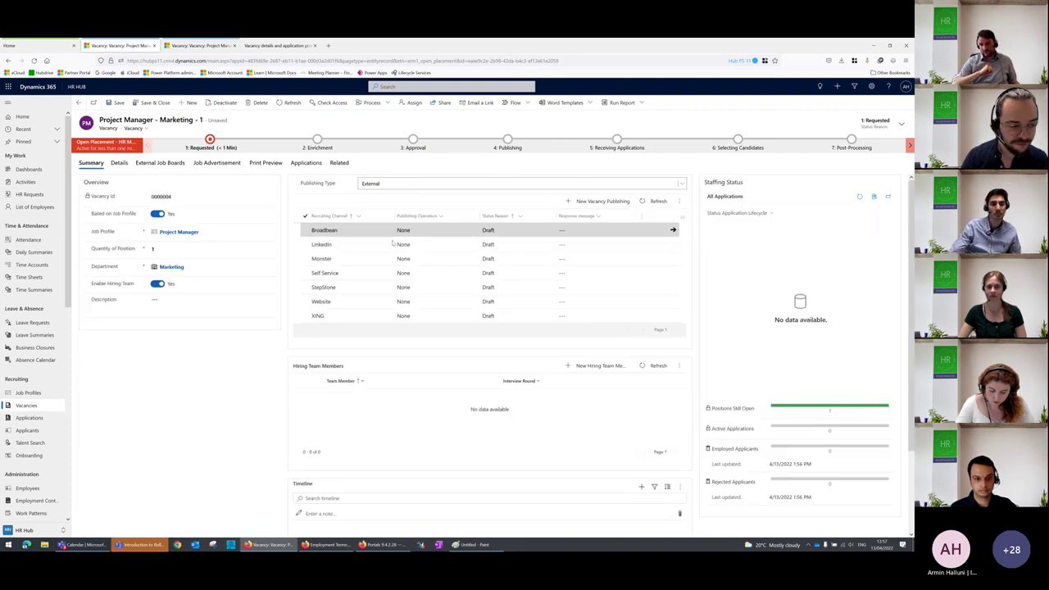
- Set Broadbean's publishing operation to Start, save the channel grid, and save the record
left_click(439, 232)
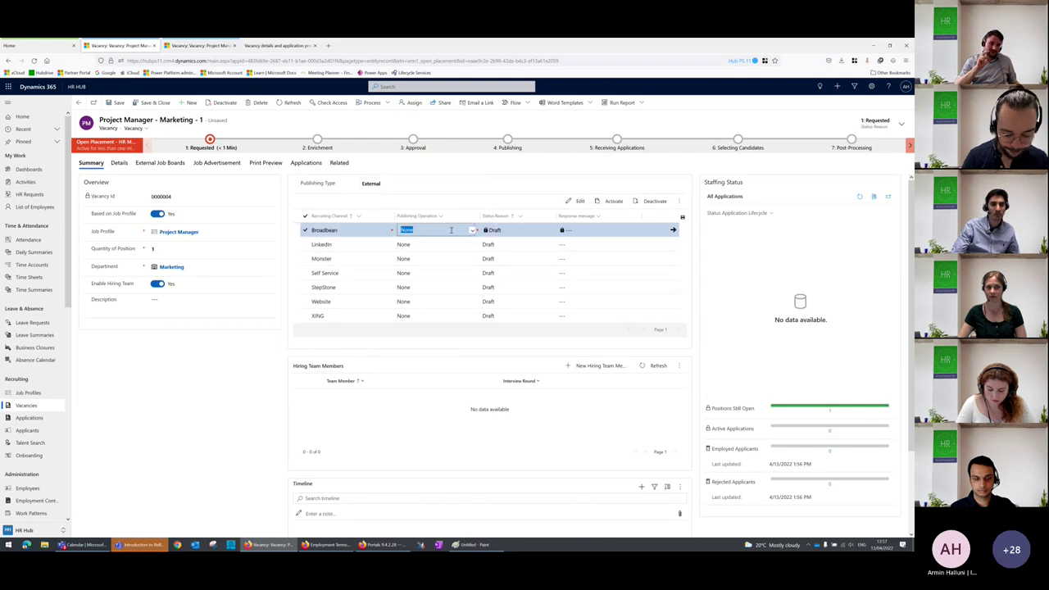
left_click(414, 231)
left_click(404, 250)
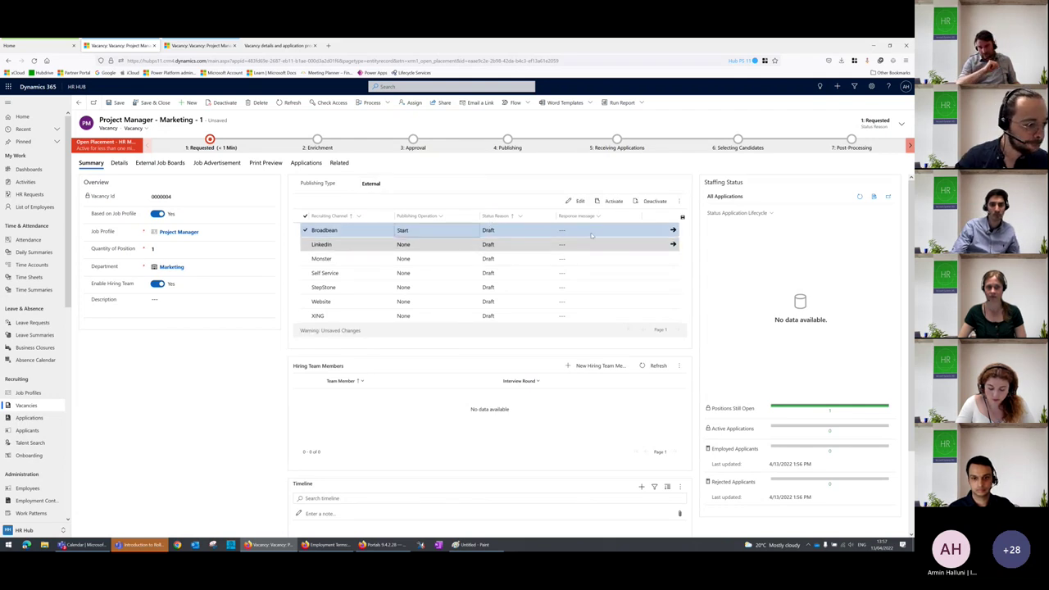
left_click(681, 218)
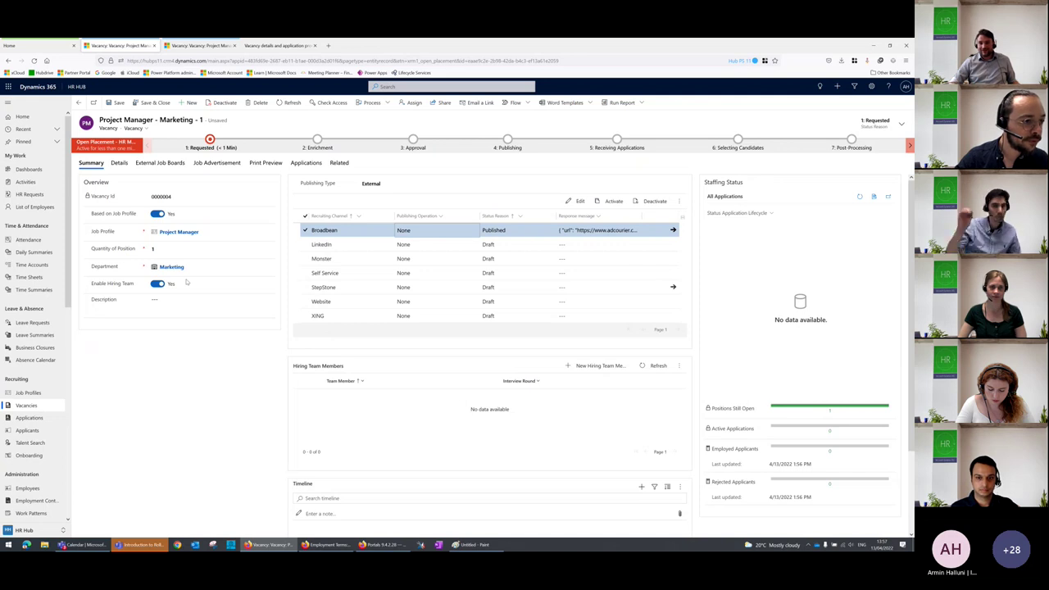
key("ctrl+s")
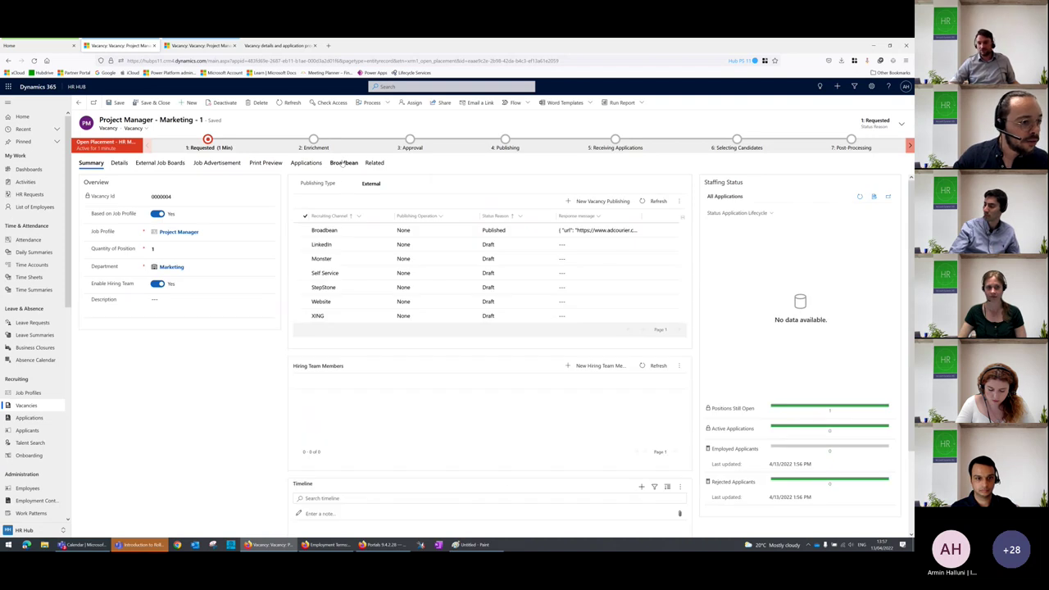
left_click(343, 163)
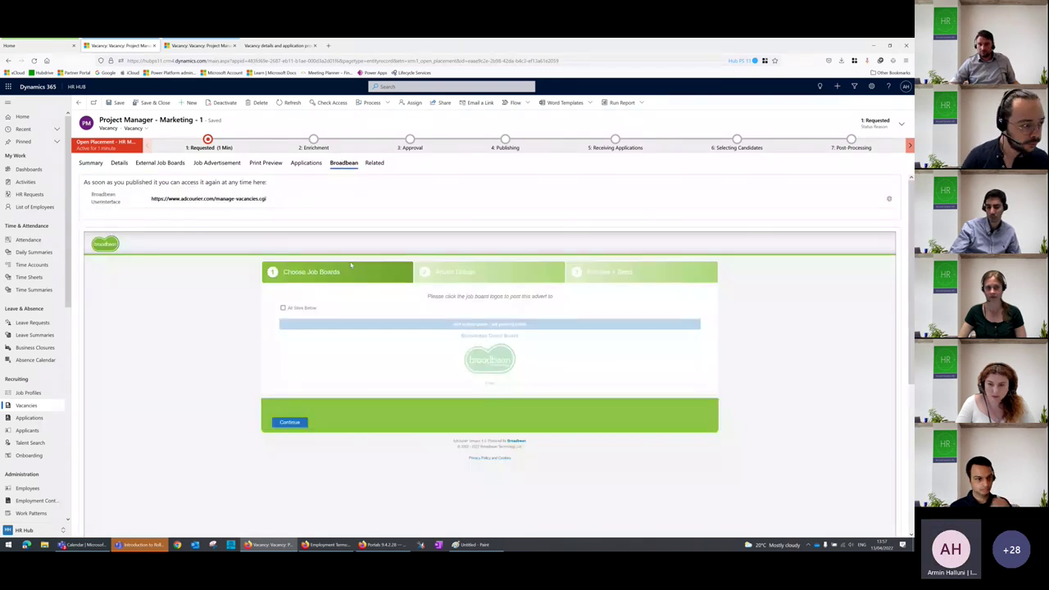
left_click(289, 422)
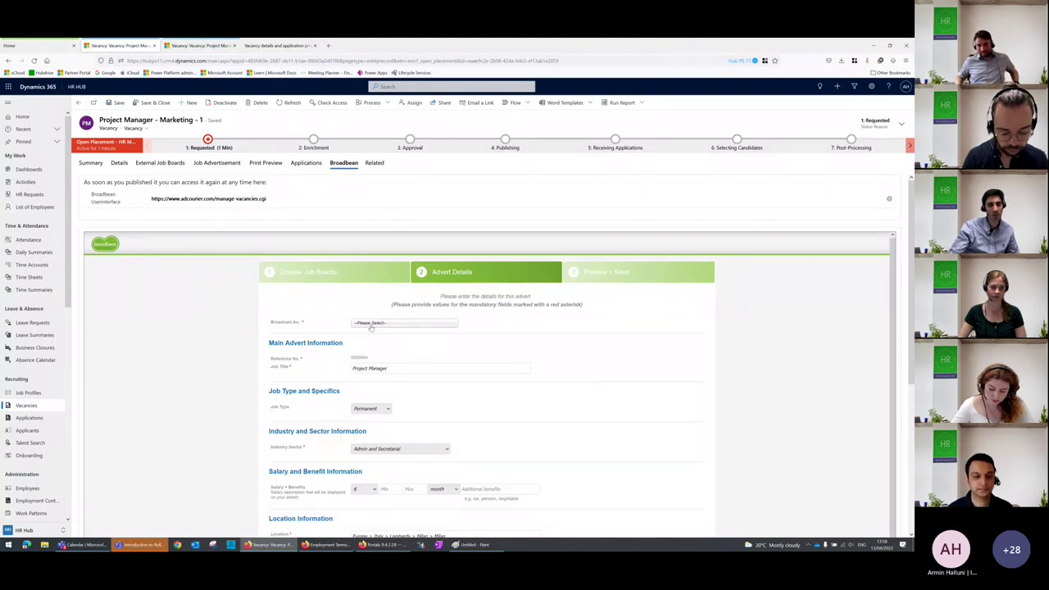
scroll(369, 326, "down", 1)
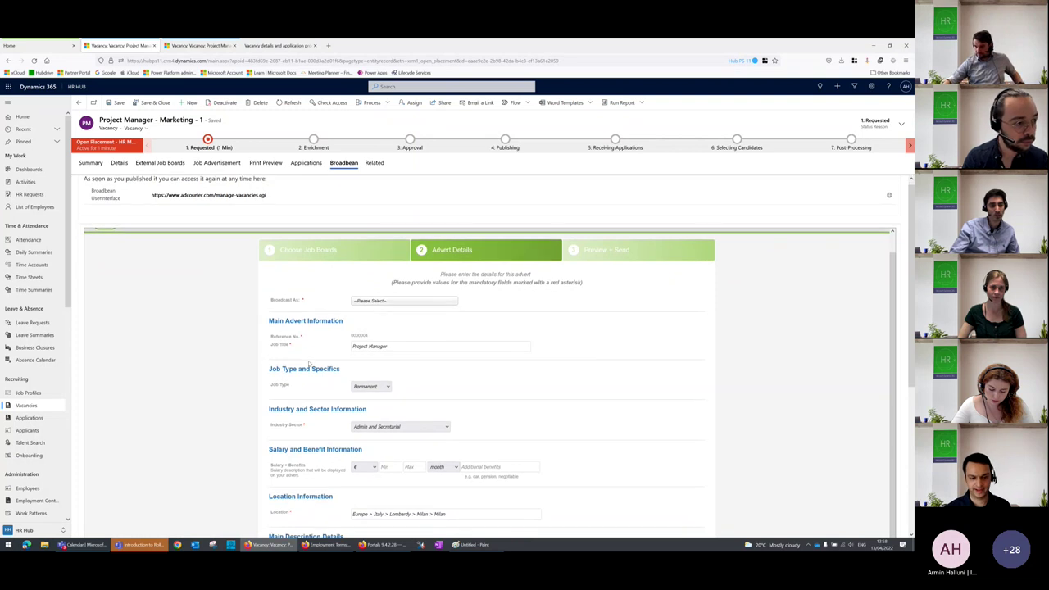
scroll(309, 363, "down", 3)
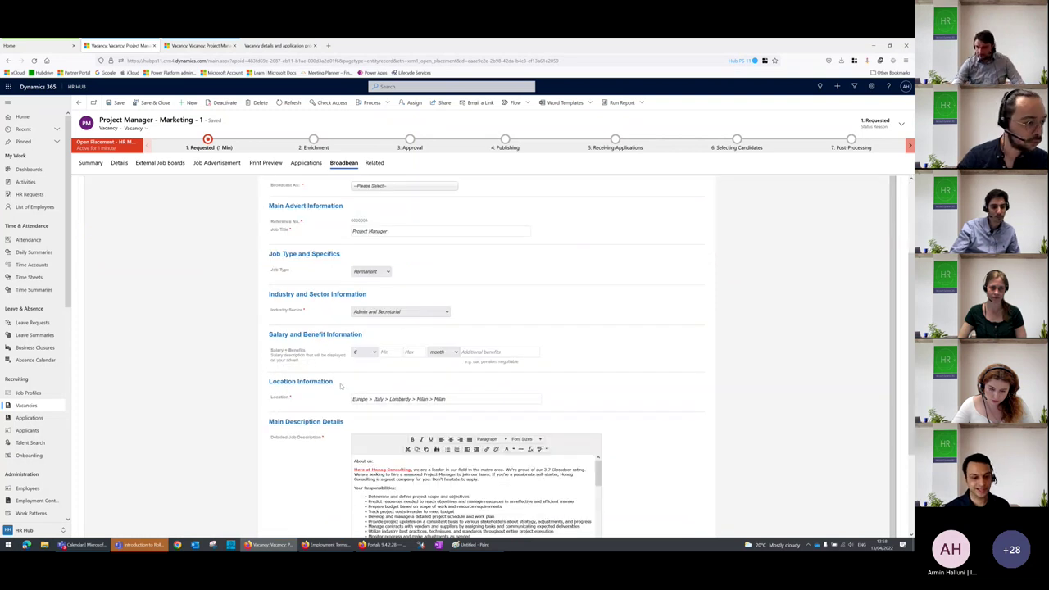
scroll(374, 469, "down", 3)
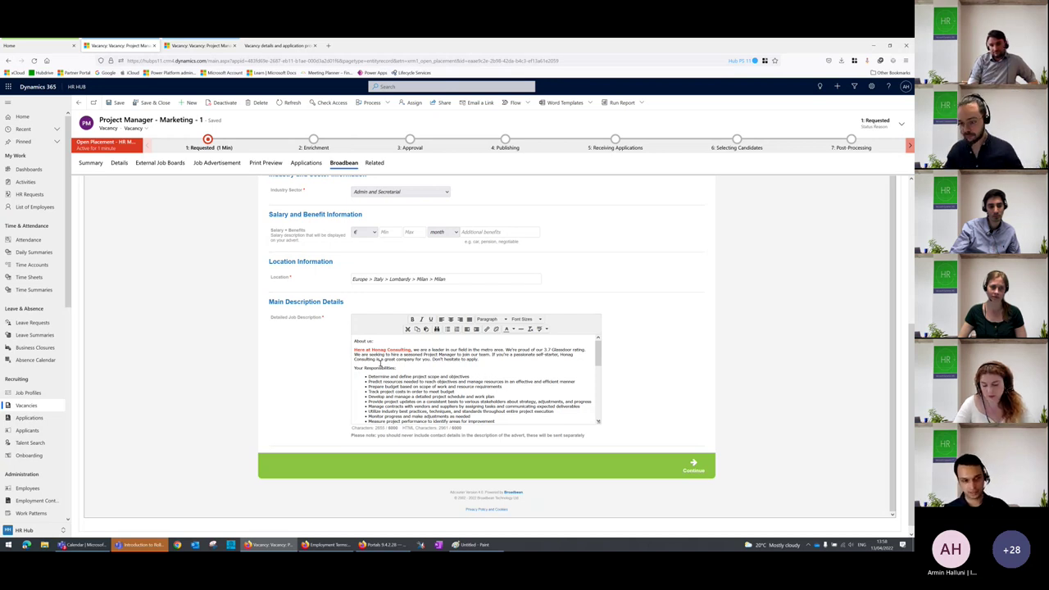
left_click_drag(400, 348, 356, 350)
left_click(414, 359)
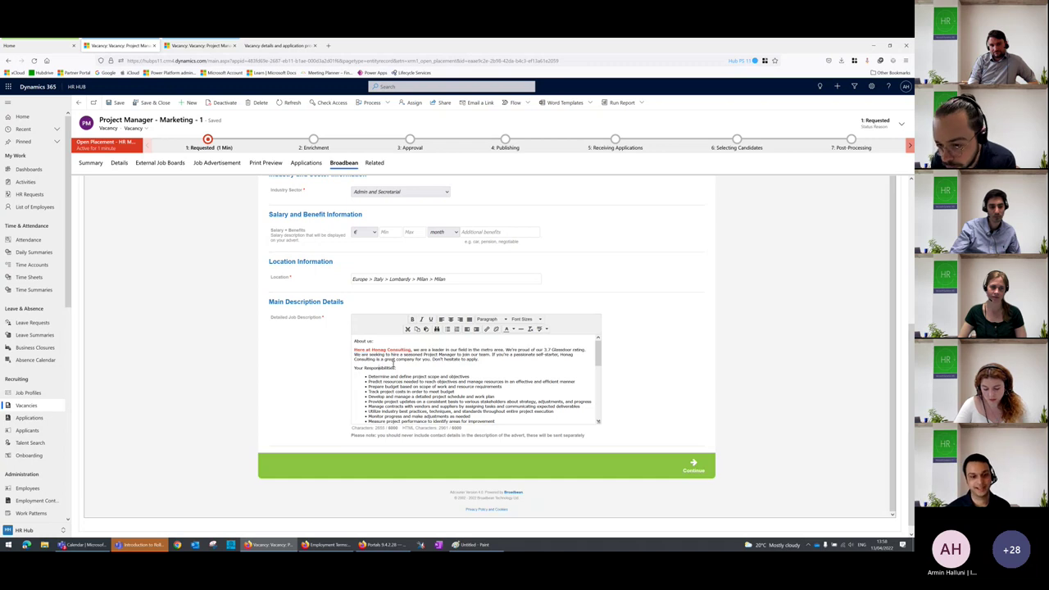
scroll(420, 365, "down", 6)
scroll(420, 365, "up", 3)
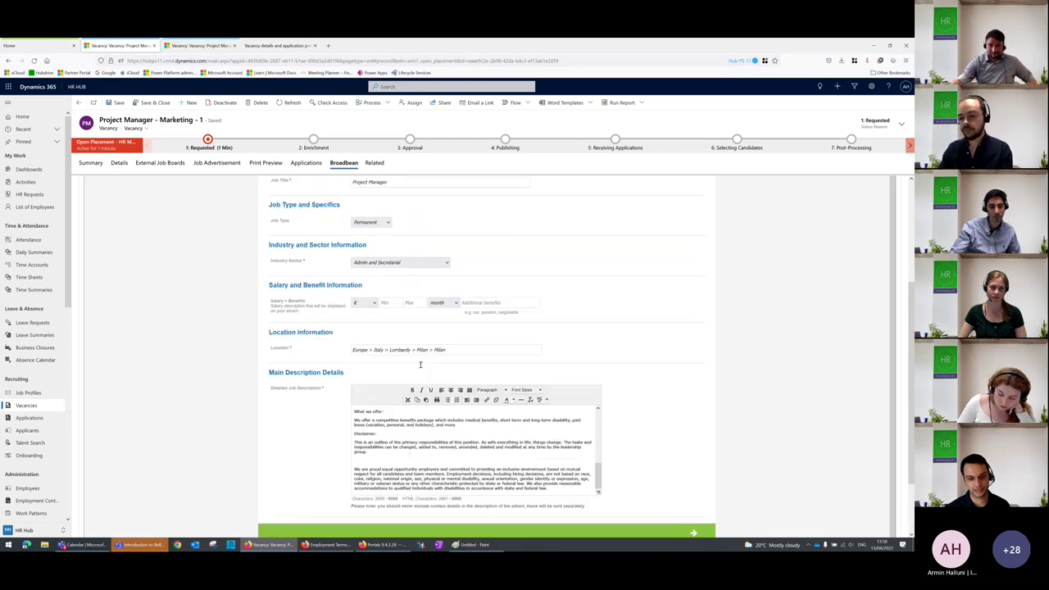
scroll(448, 429, "up", 10)
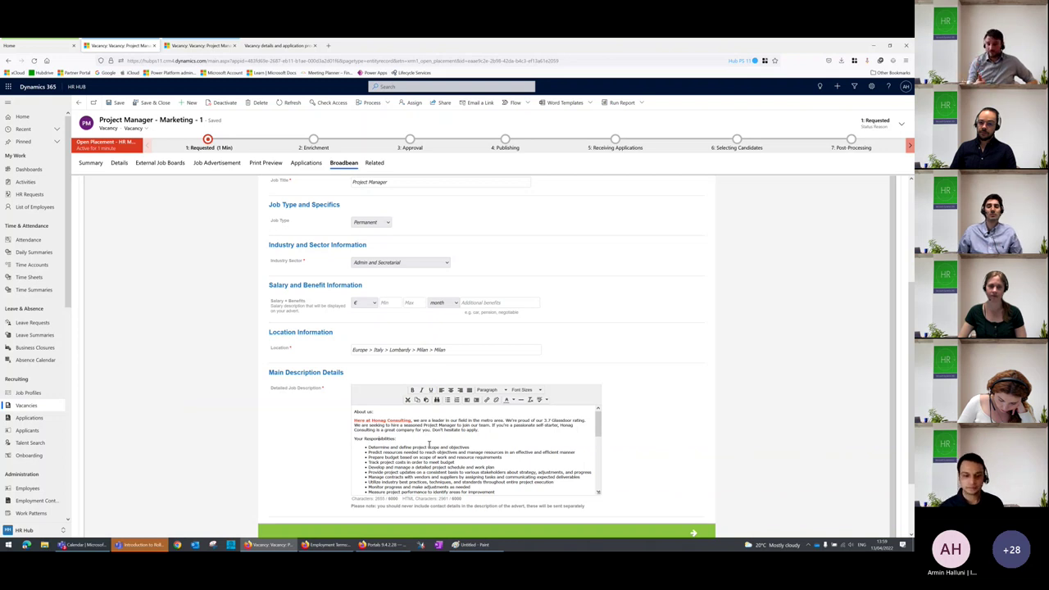
left_click(91, 162)
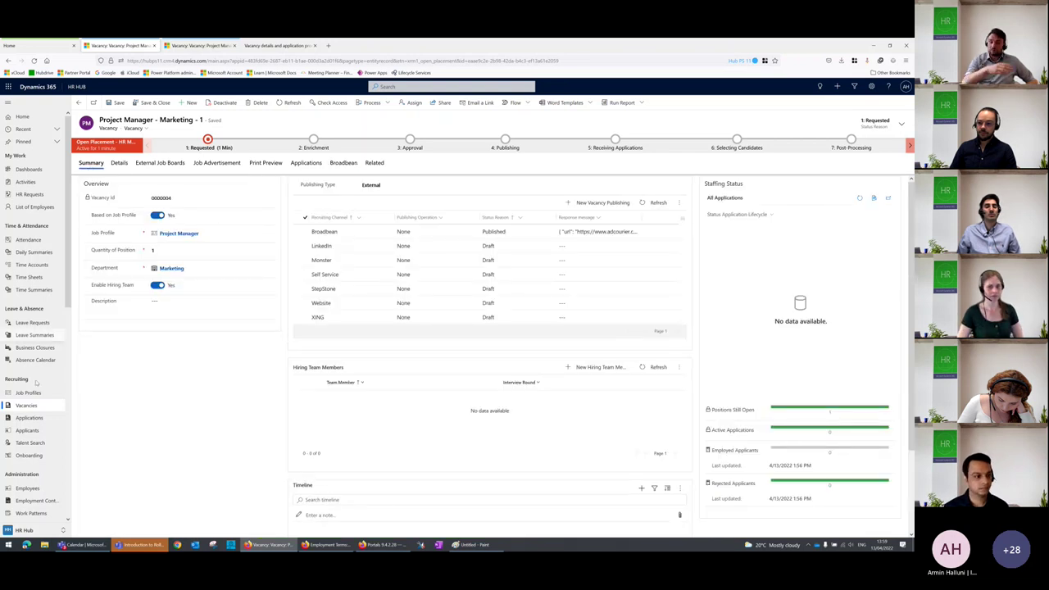
- Go to Vacancies and open Project Manager - Honag US Consulting - 1
left_click(28, 404)
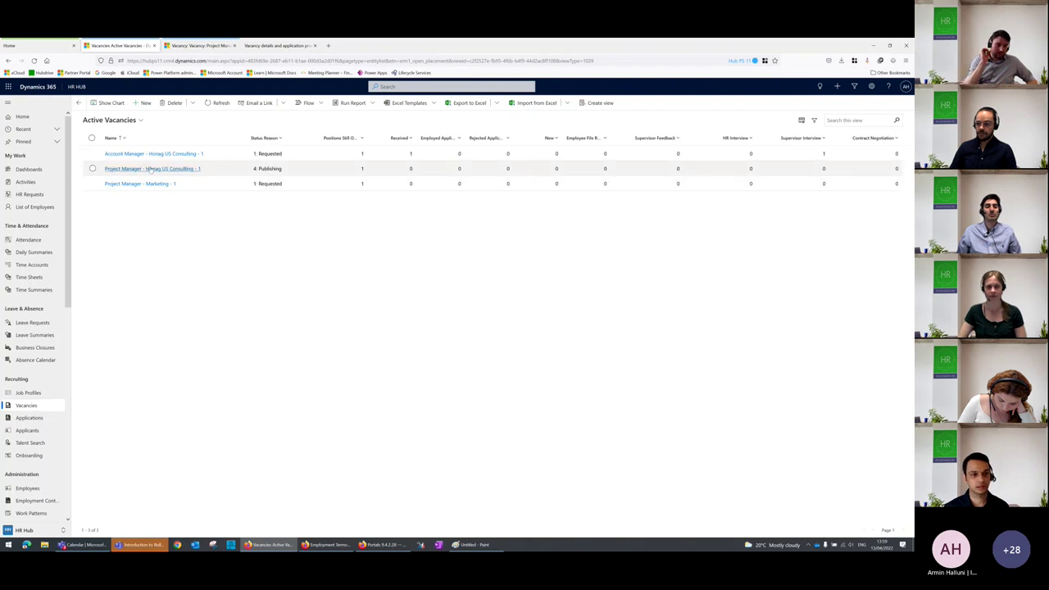
left_click(150, 168)
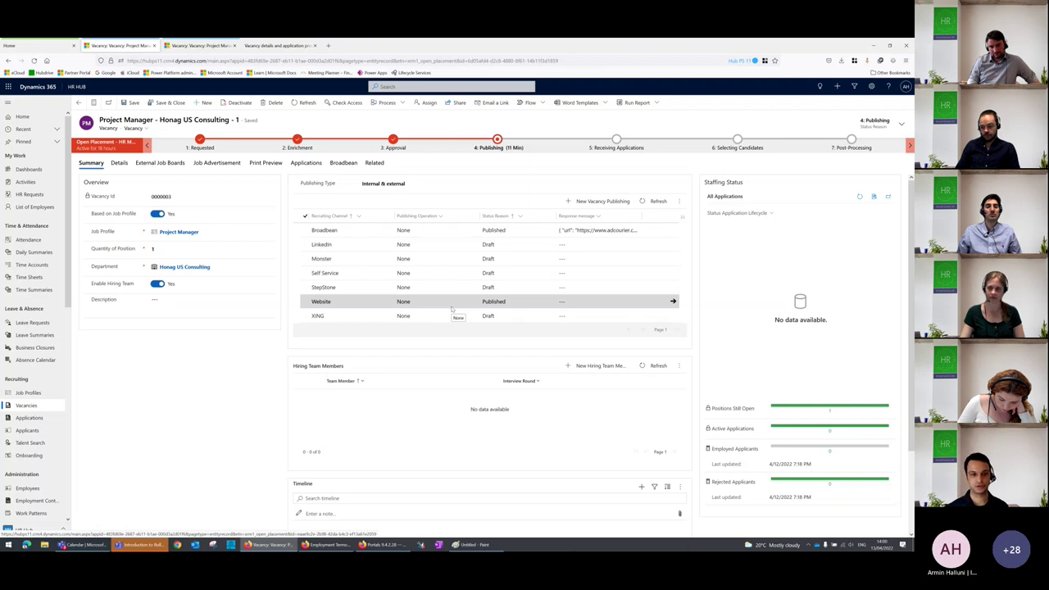
left_click(343, 163)
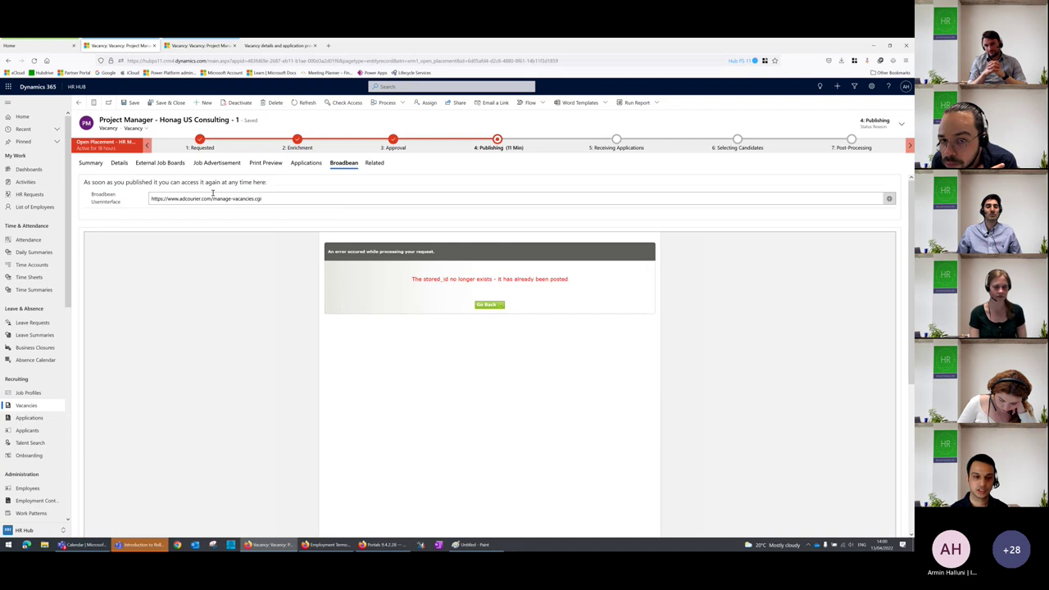
left_click(83, 163)
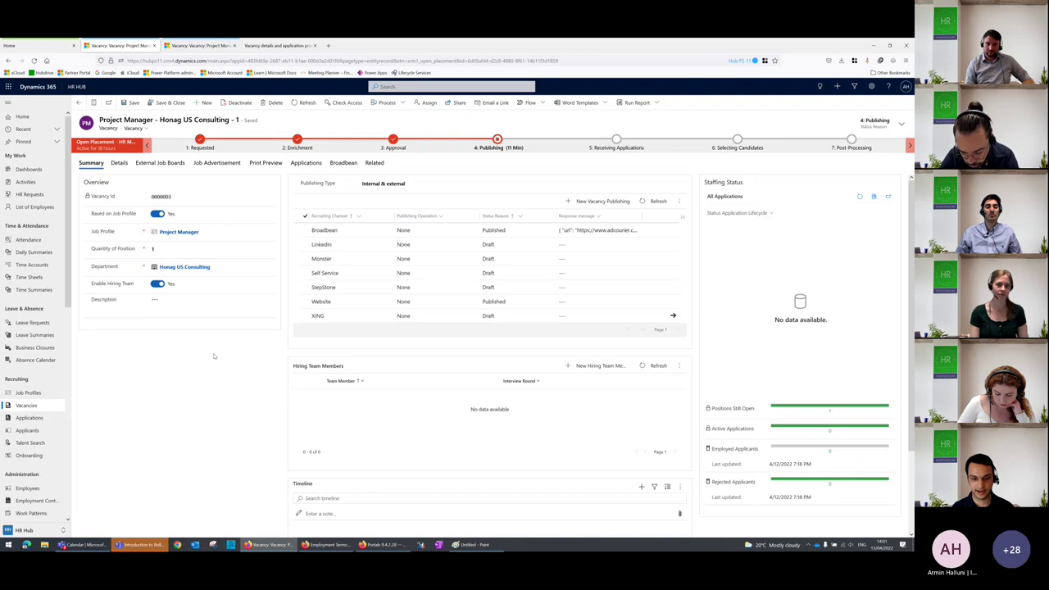
- Switch to the Settings area, view Hiring Team Members, then open Hiring Team Feedbacks
scroll(214, 355, "down", 1)
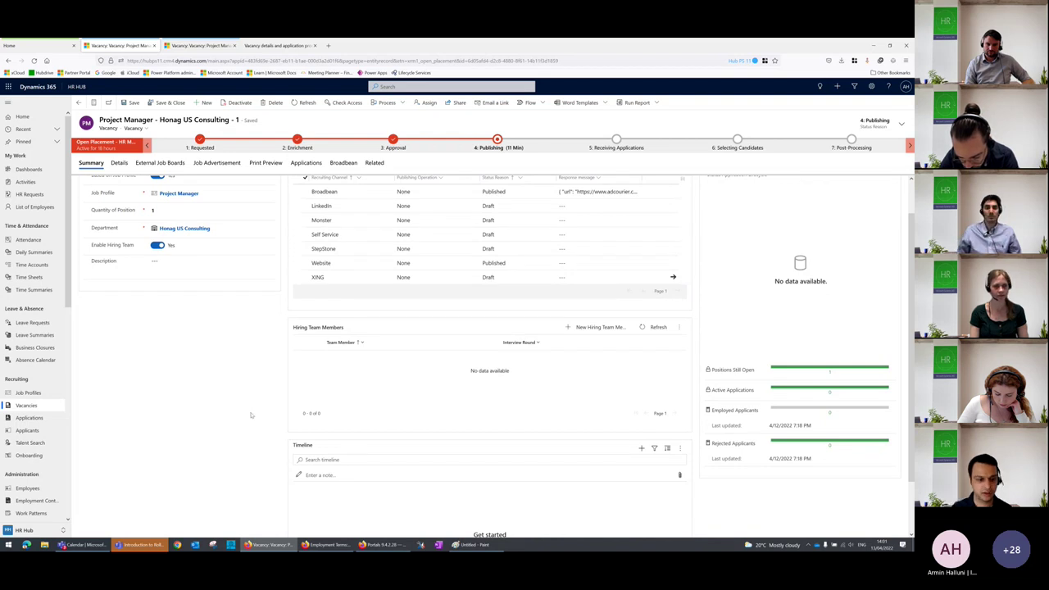
left_click(46, 530)
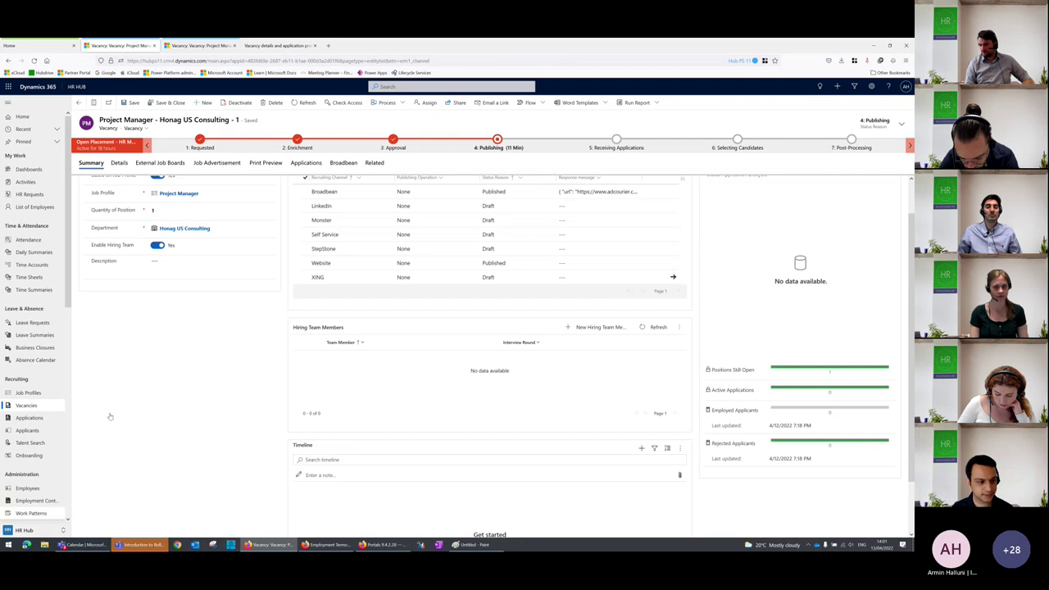
left_click(33, 508)
left_click(34, 219)
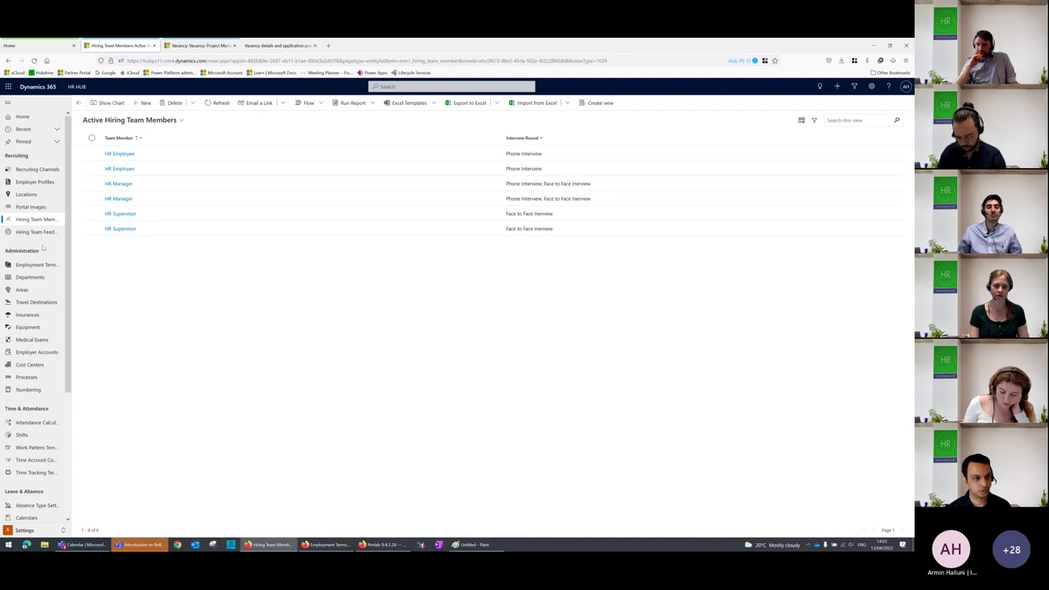
left_click(36, 232)
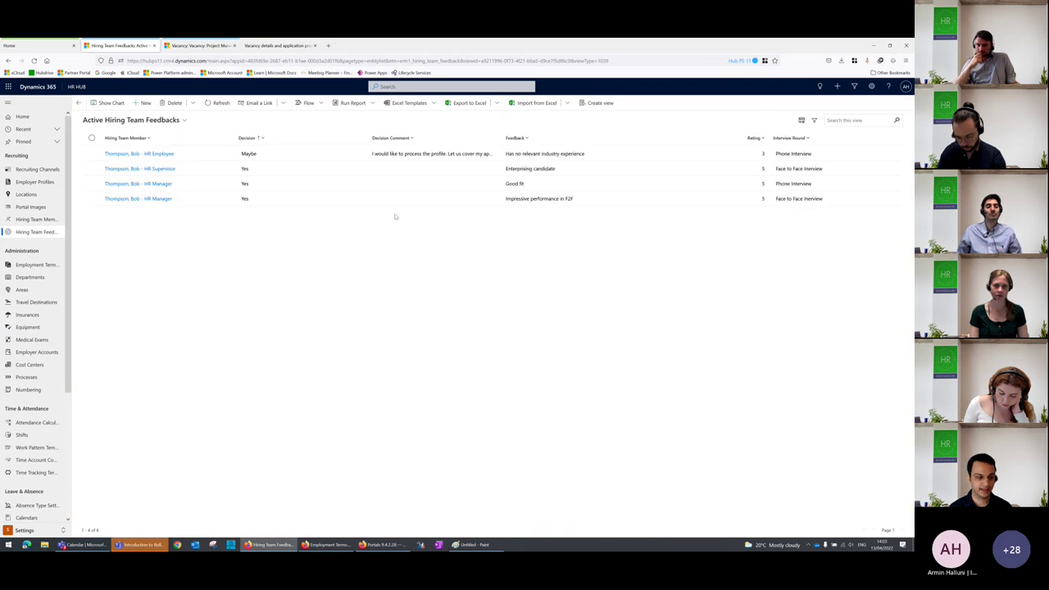
- Switch back to HR Hub and reopen the Project Manager vacancy from Recent records
left_click(33, 530)
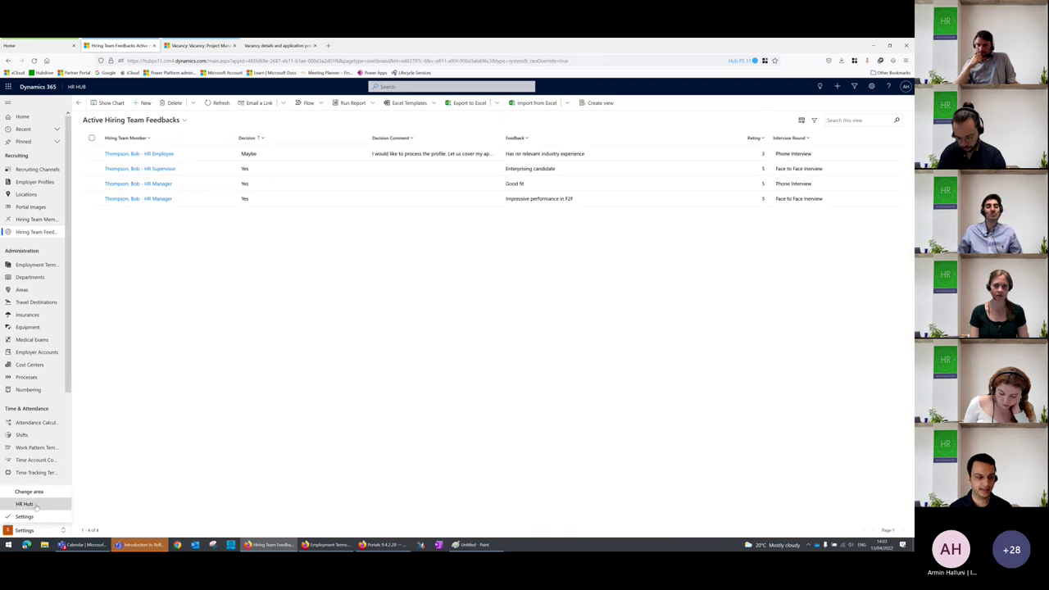
left_click(37, 504)
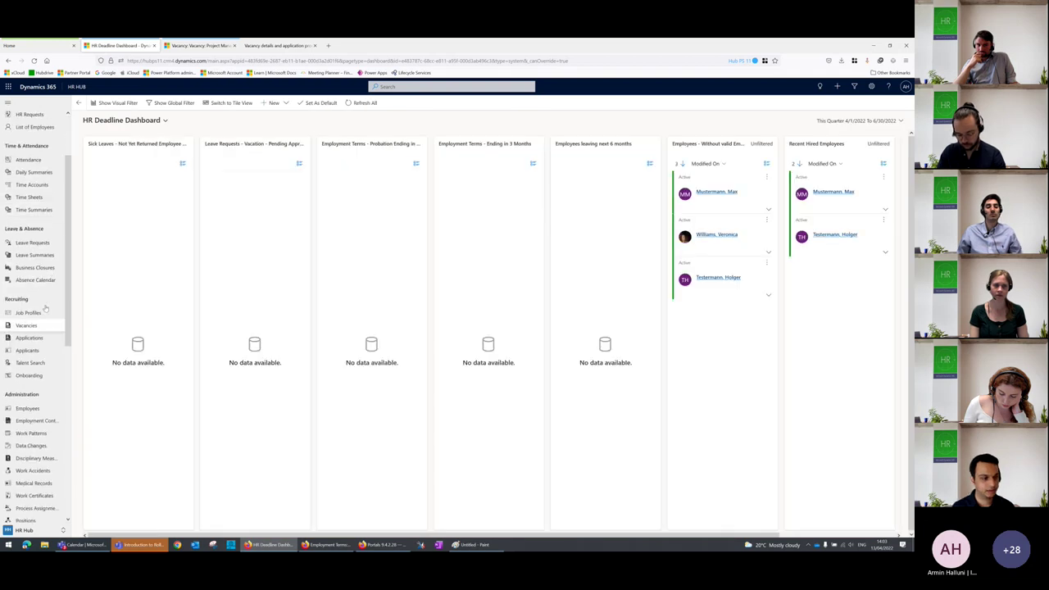
scroll(33, 148, "down", 1)
scroll(33, 148, "up", 1)
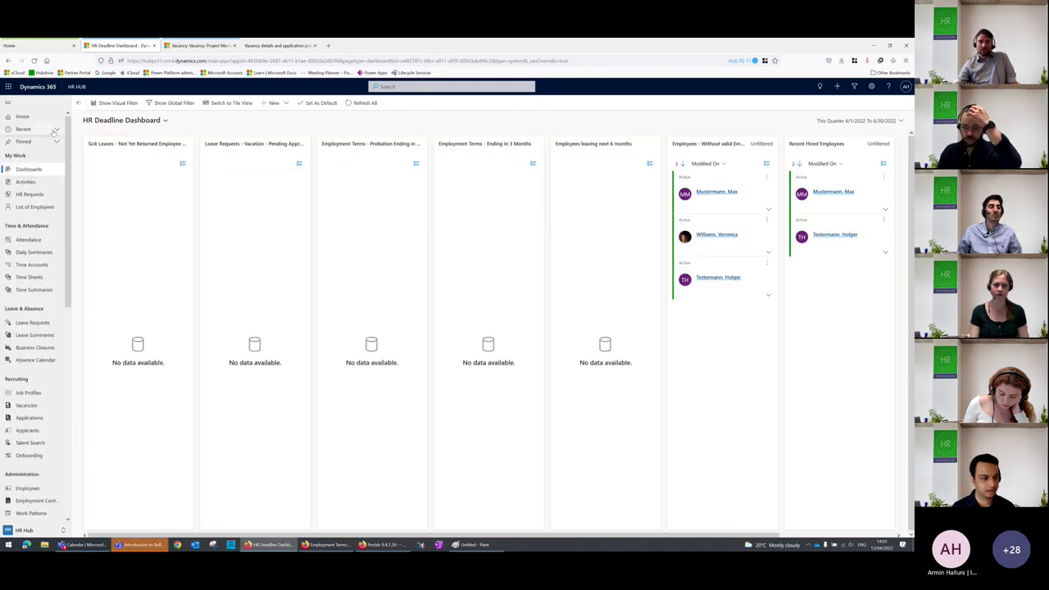
left_click(55, 130)
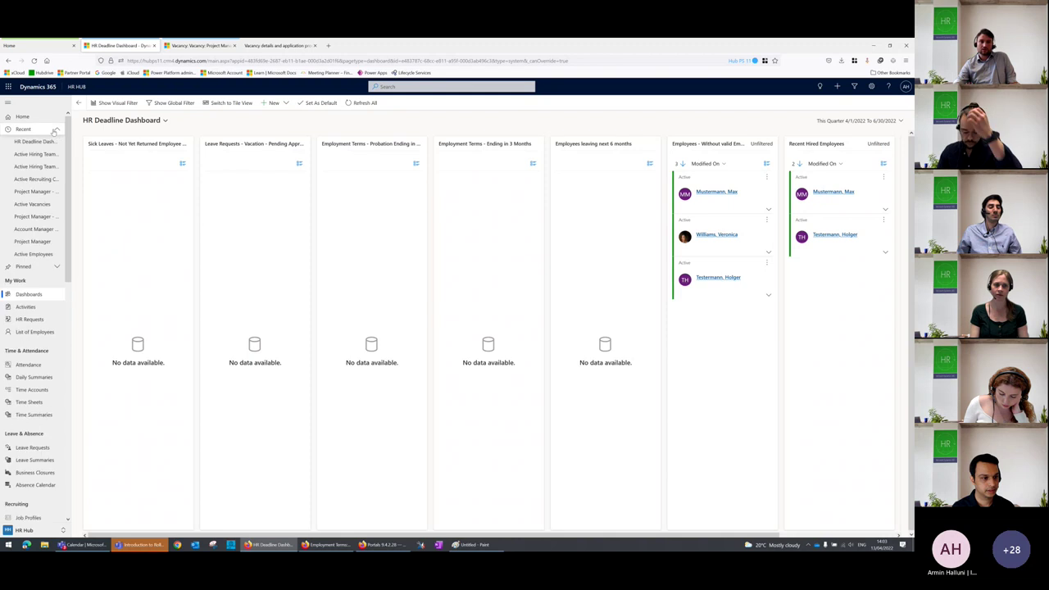
left_click(33, 191)
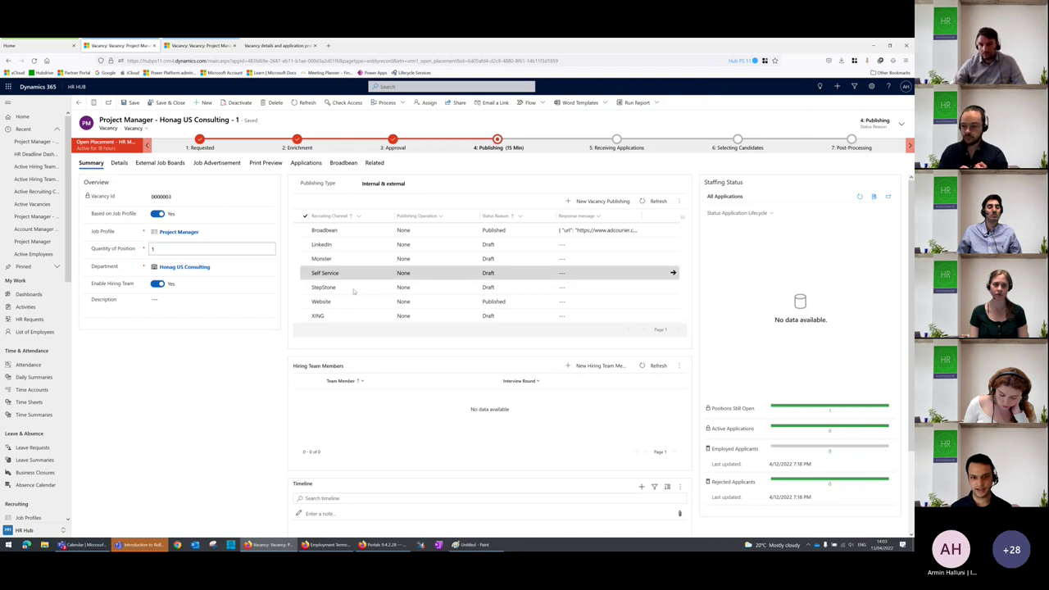
- Add HR Supervisor to the hiring team for Phone and Face to Face Interview rounds
left_click(592, 365)
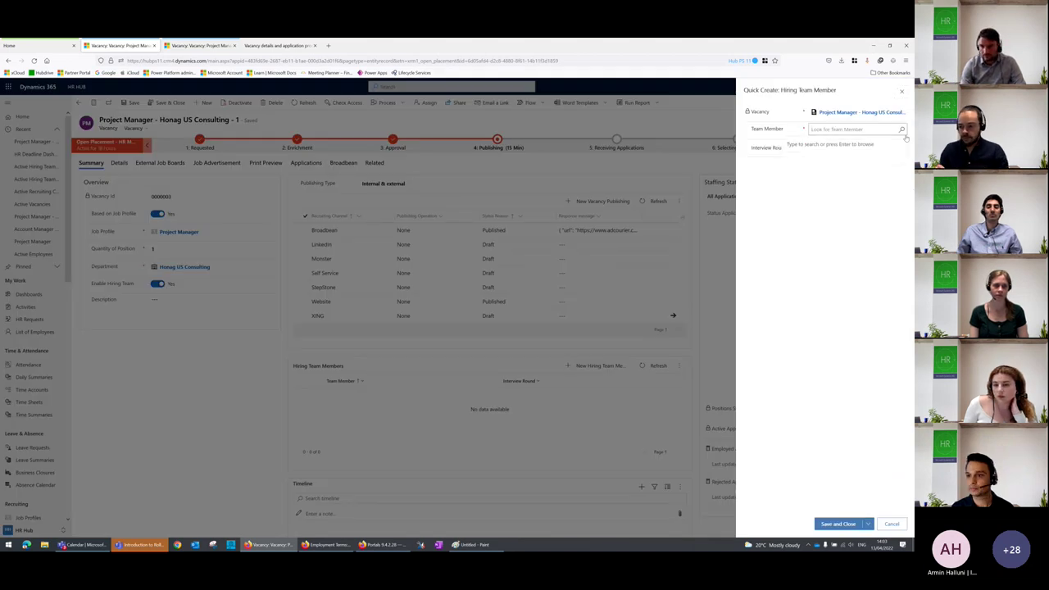
left_click(901, 129)
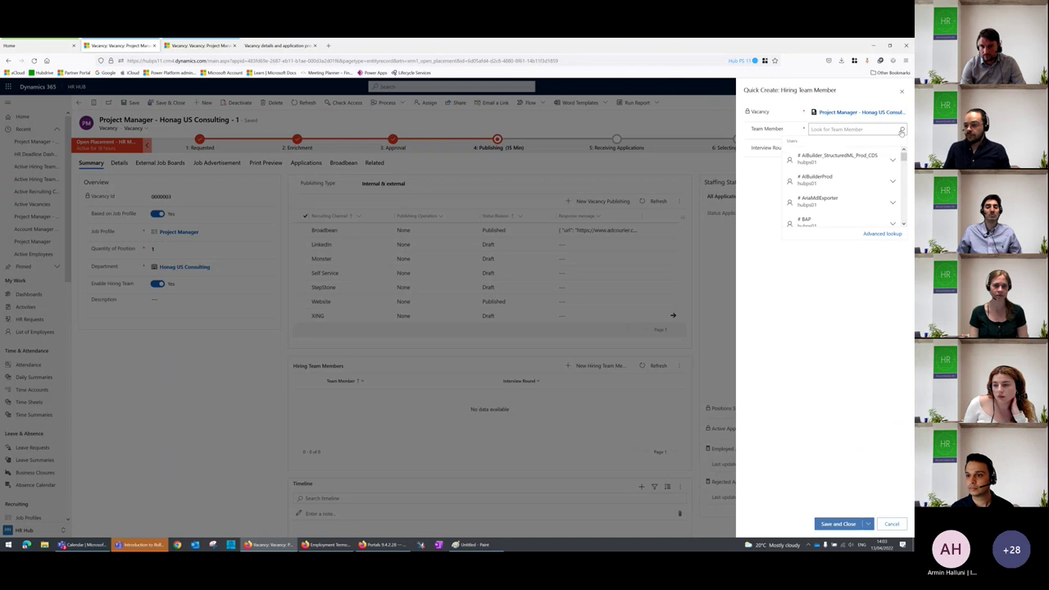
left_click(827, 128)
type("-super")
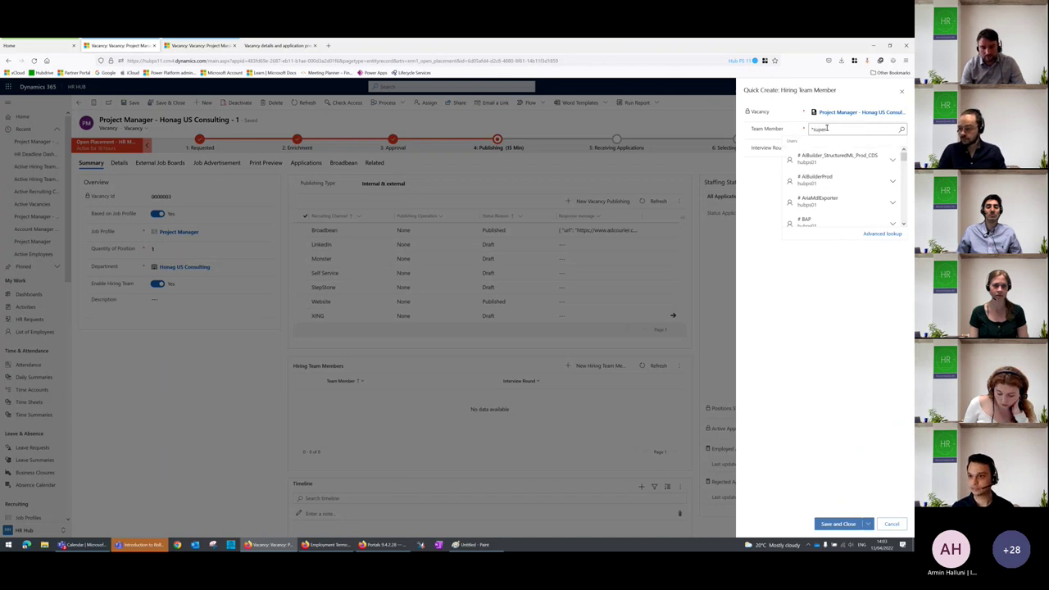
left_click(826, 159)
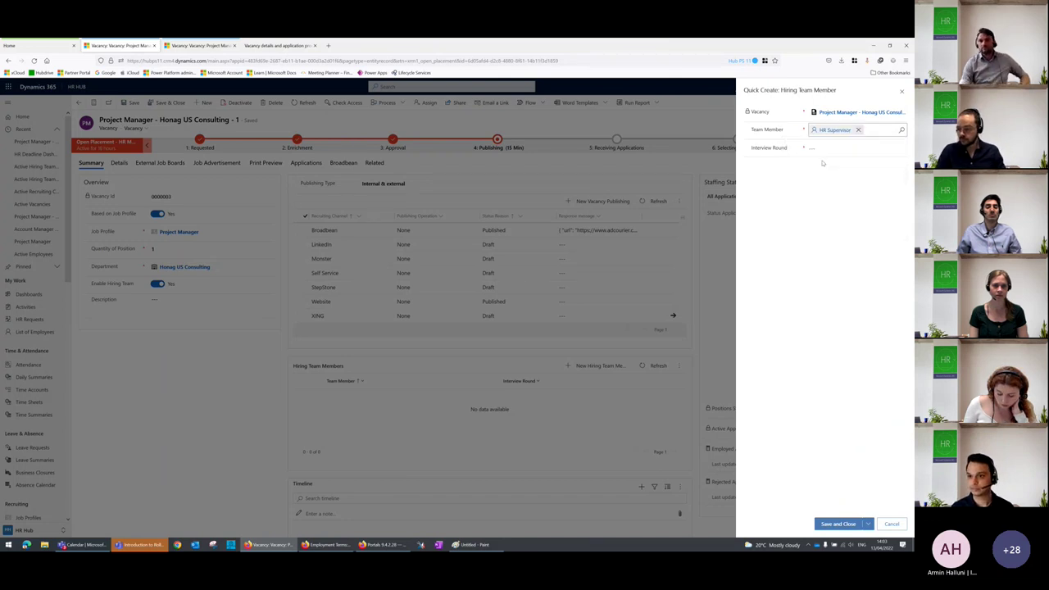
left_click(835, 148)
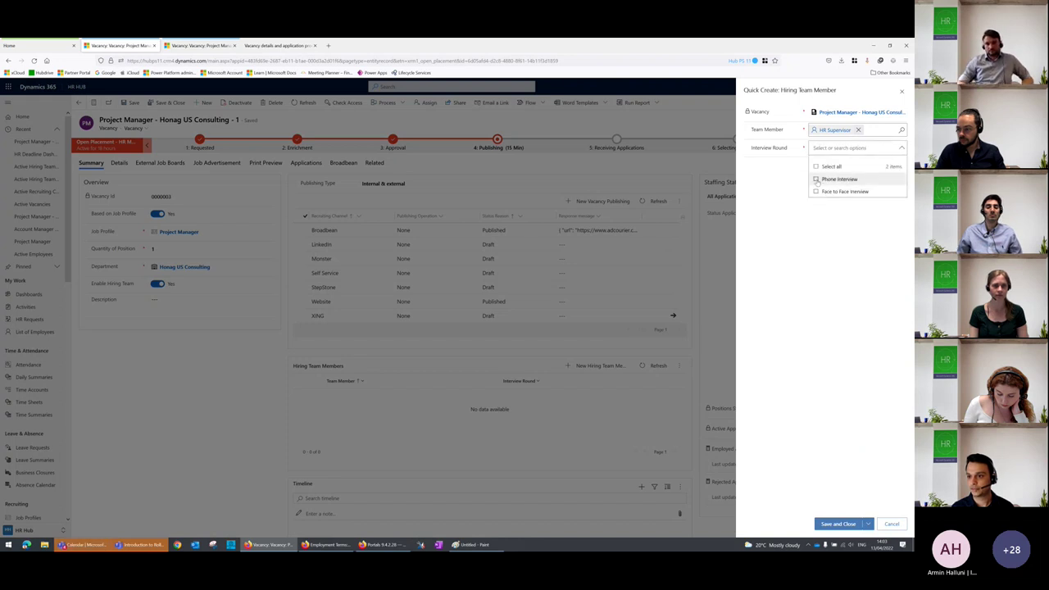
left_click(818, 179)
left_click(844, 204)
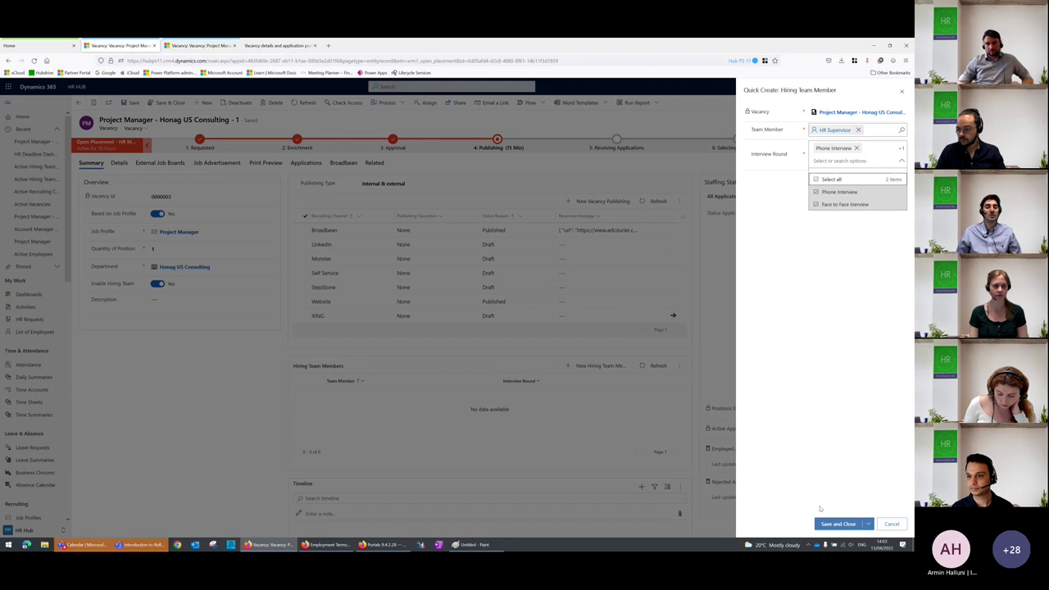
left_click(837, 524)
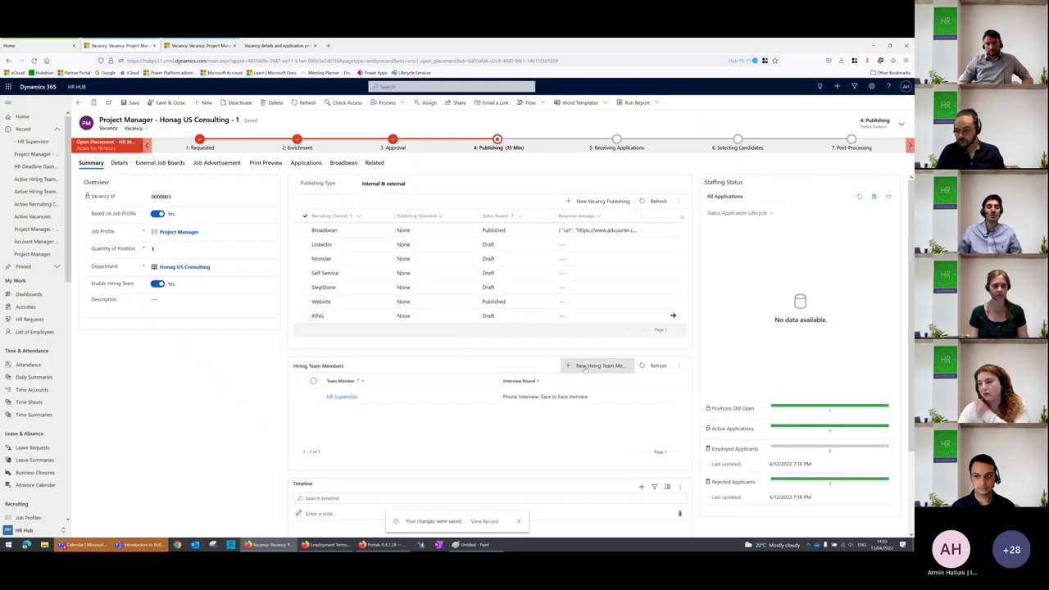
- Add HR Manager to the hiring team for the Face to Face Interview round
left_click(596, 366)
left_click(904, 130)
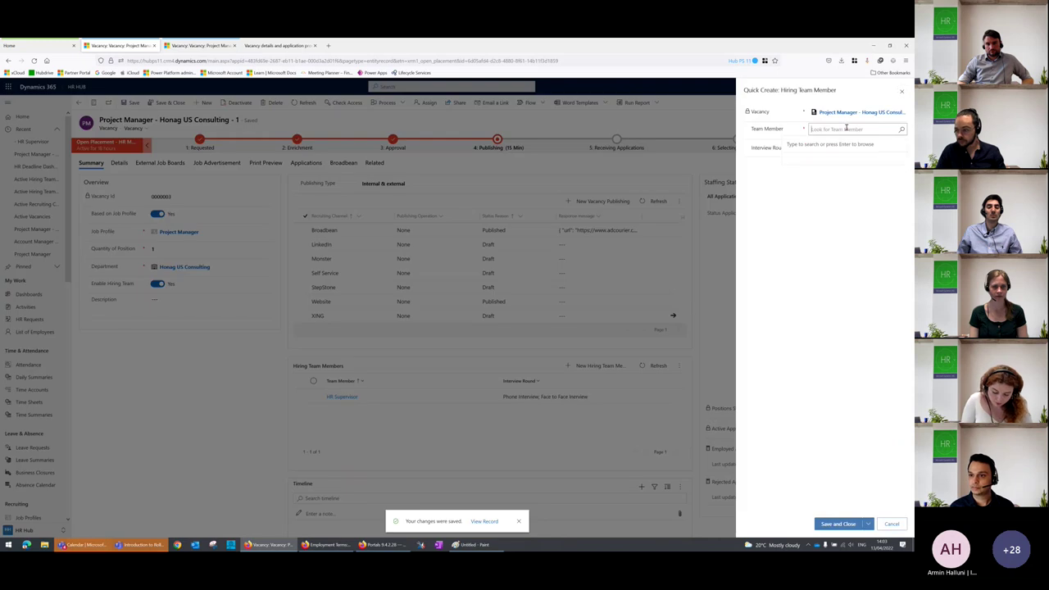
left_click(901, 130)
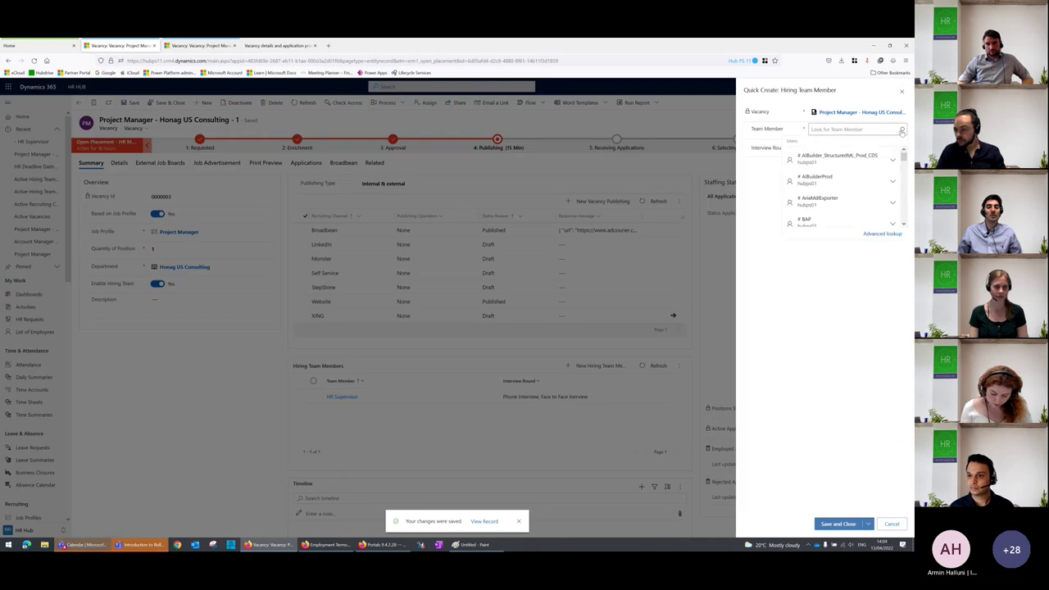
type("*hr")
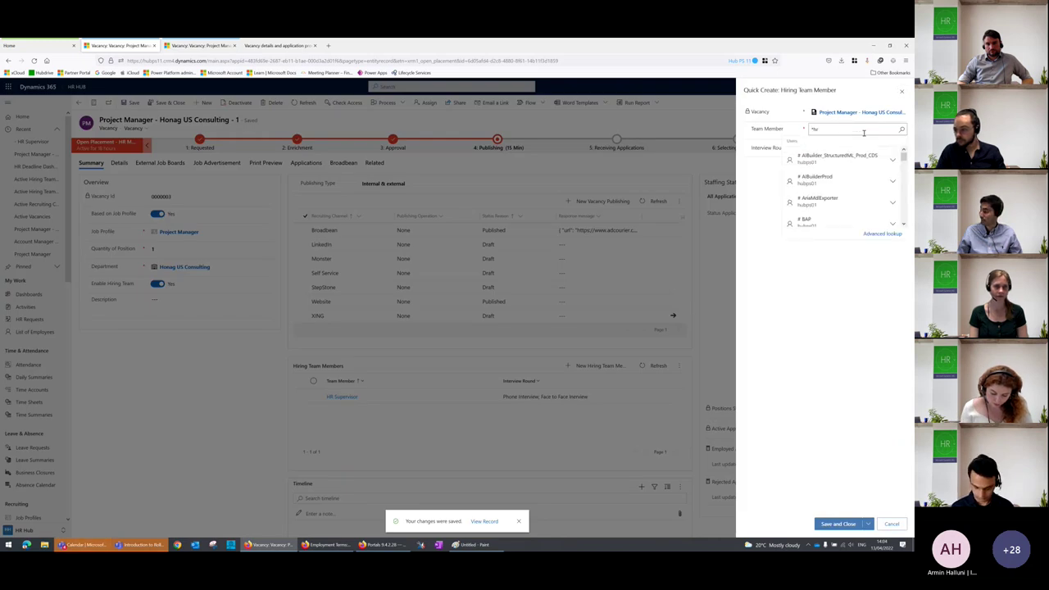
type("*manager")
left_click(820, 161)
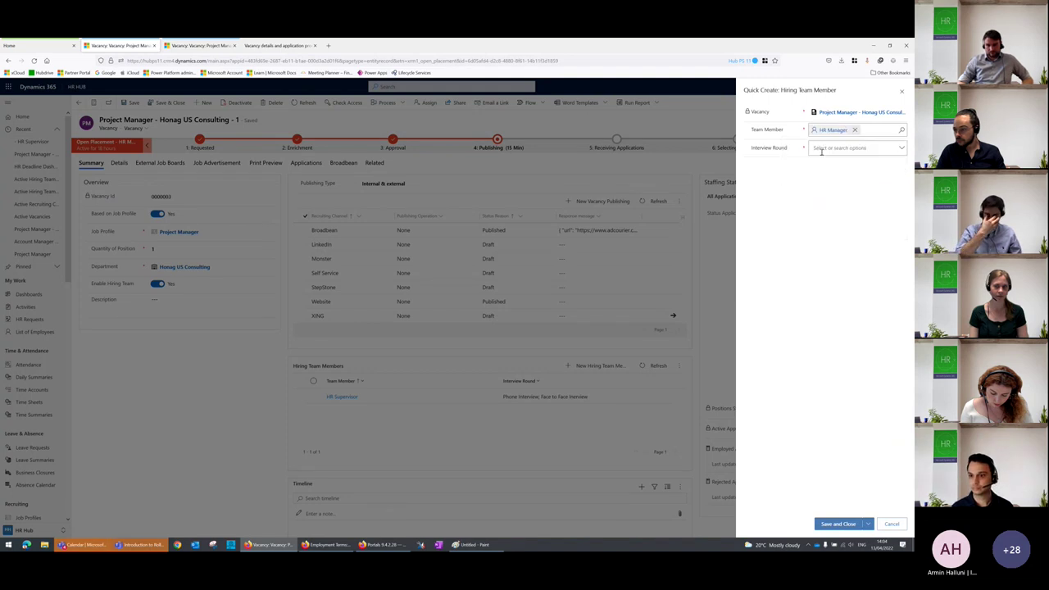
left_click(900, 149)
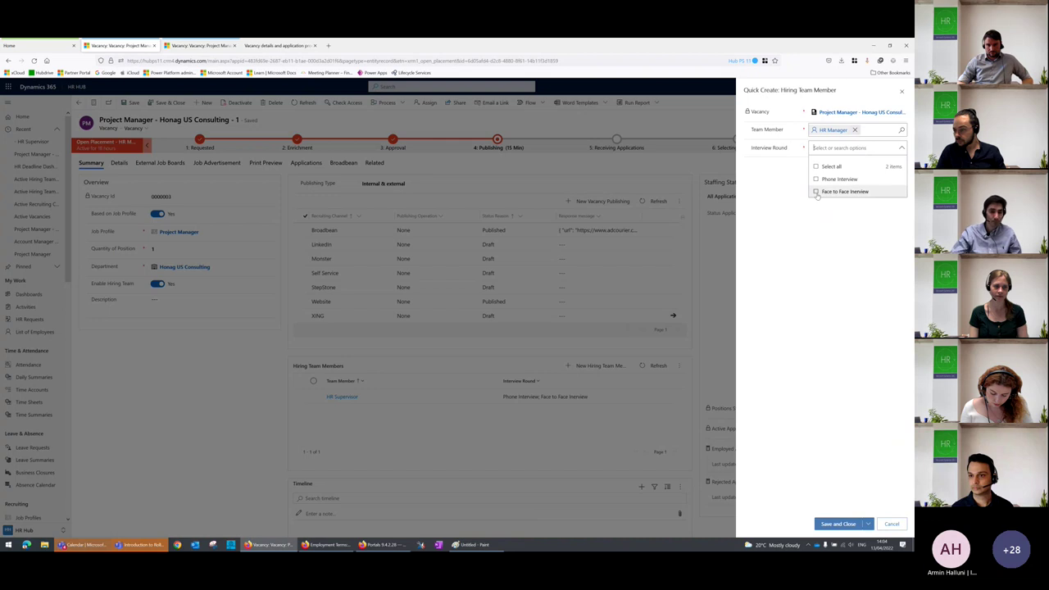
left_click(816, 191)
left_click(837, 525)
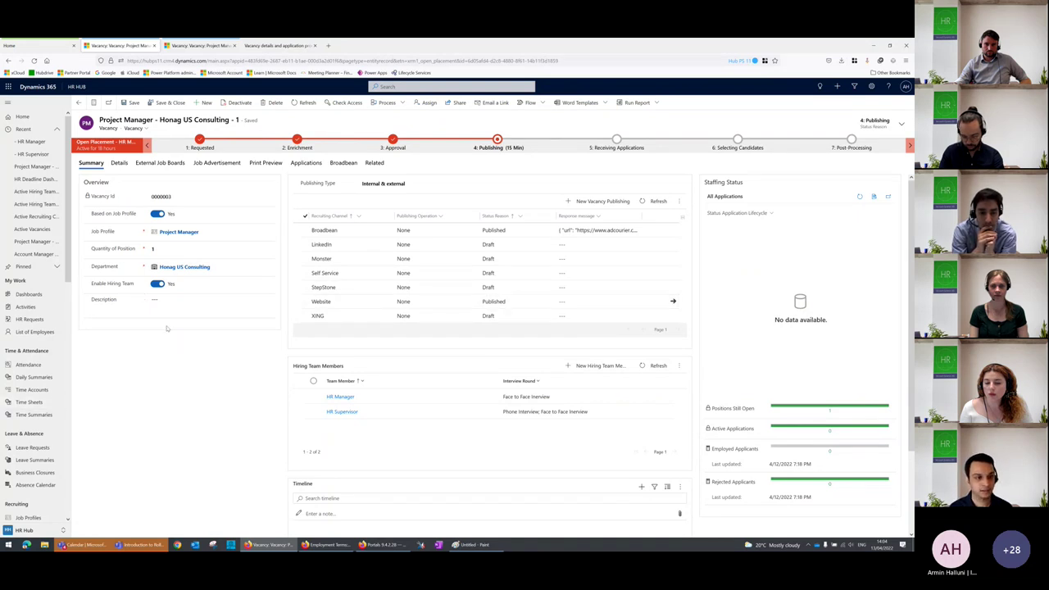
- Review the vacancy's Details tab, scrolling through its fields and the sitemap
left_click(119, 163)
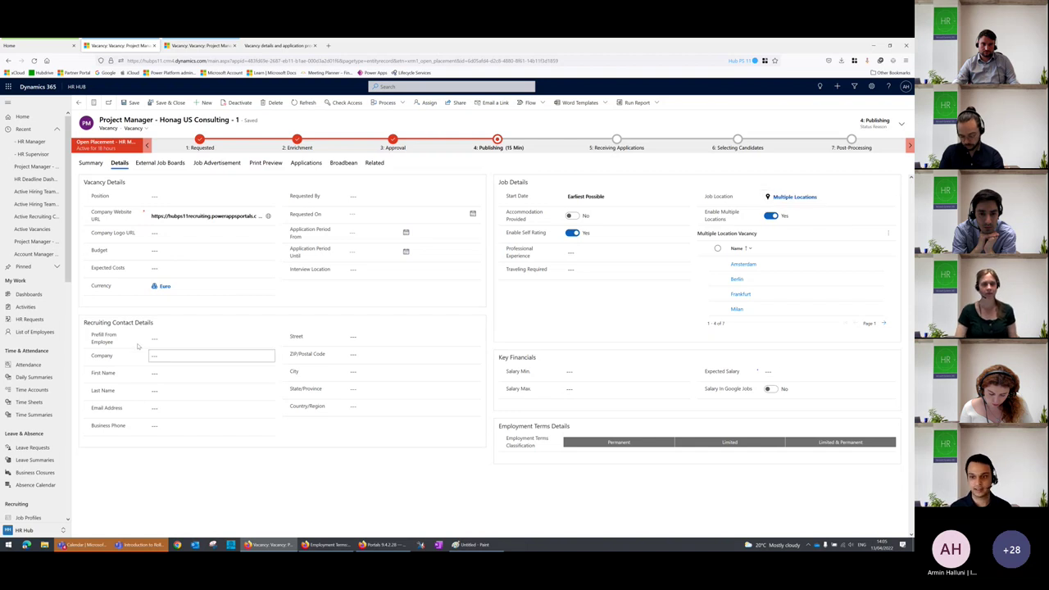
scroll(33, 377, "down", 6)
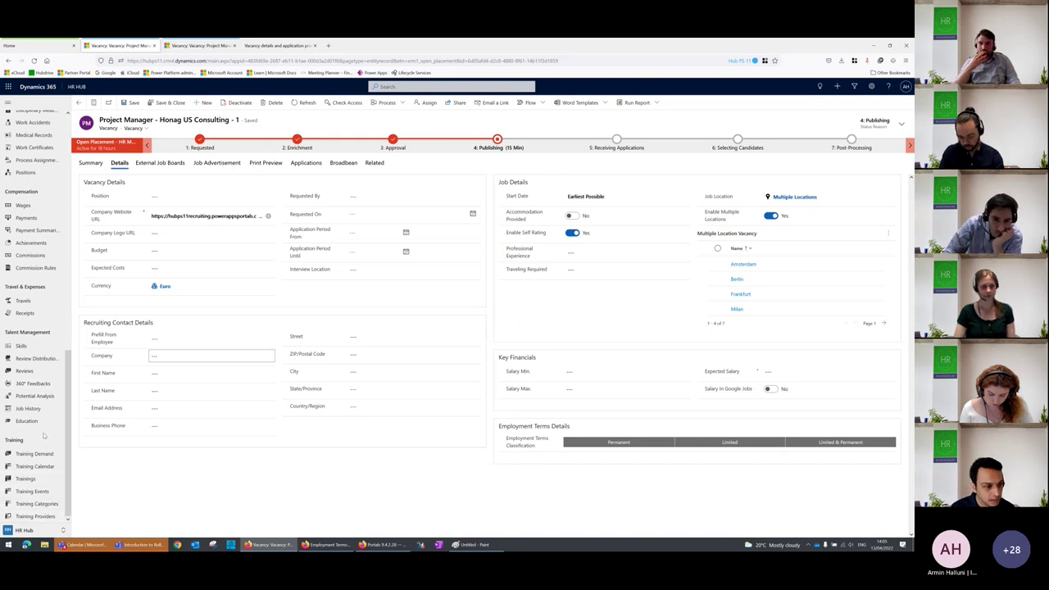
scroll(41, 396, "up", 1)
scroll(41, 397, "up", 2)
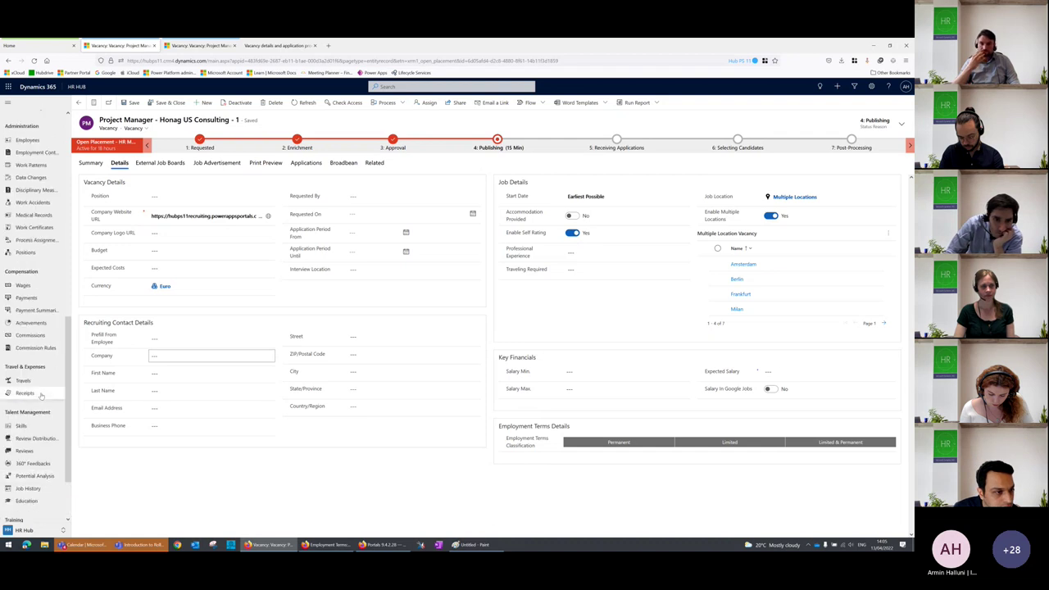
scroll(39, 459, "down", 2)
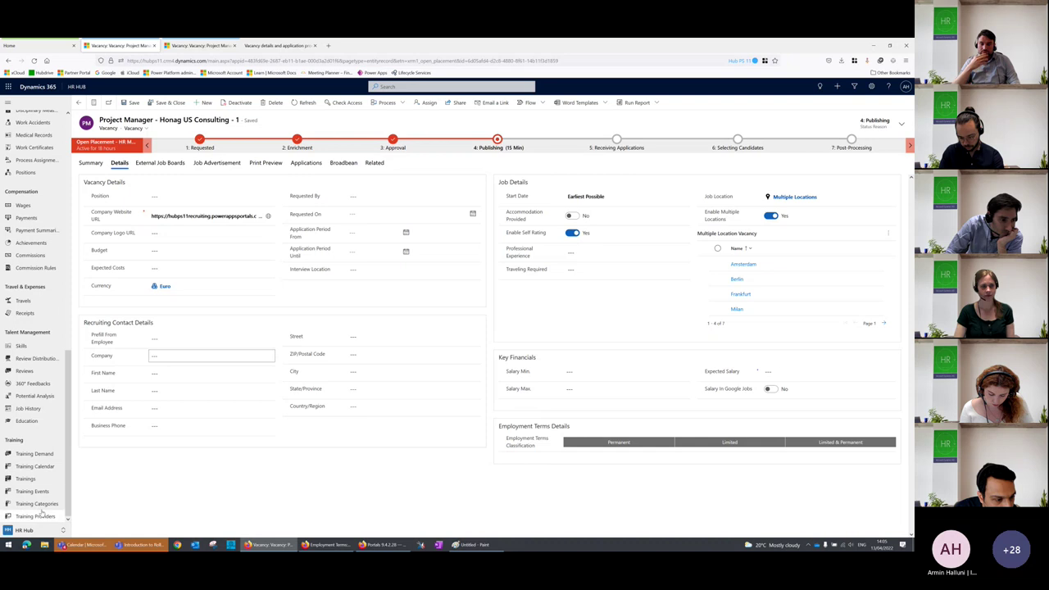
scroll(34, 403, "up", 1)
scroll(34, 404, "up", 6)
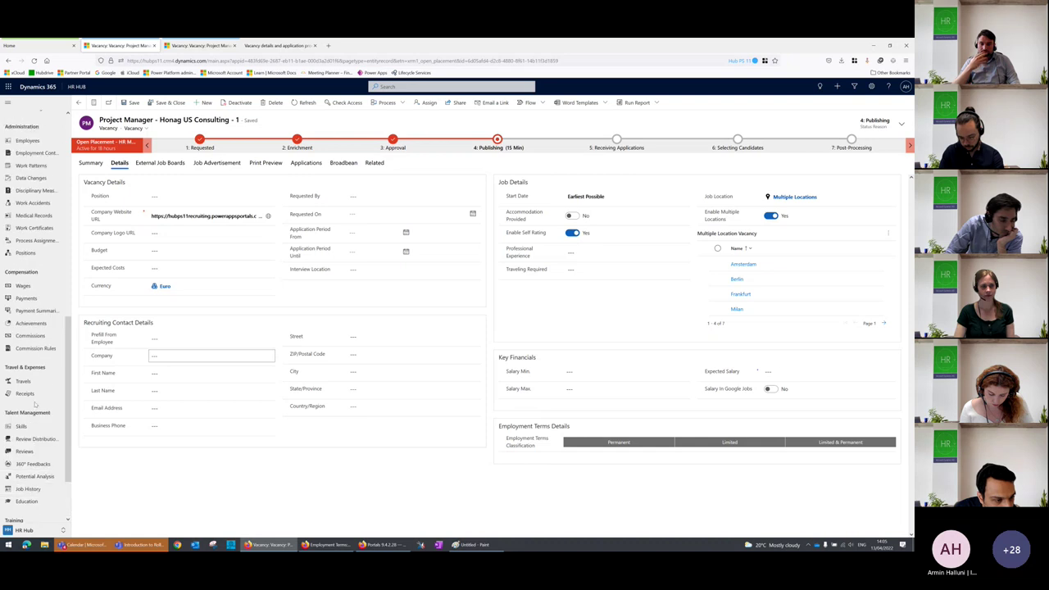
scroll(35, 403, "up", 4)
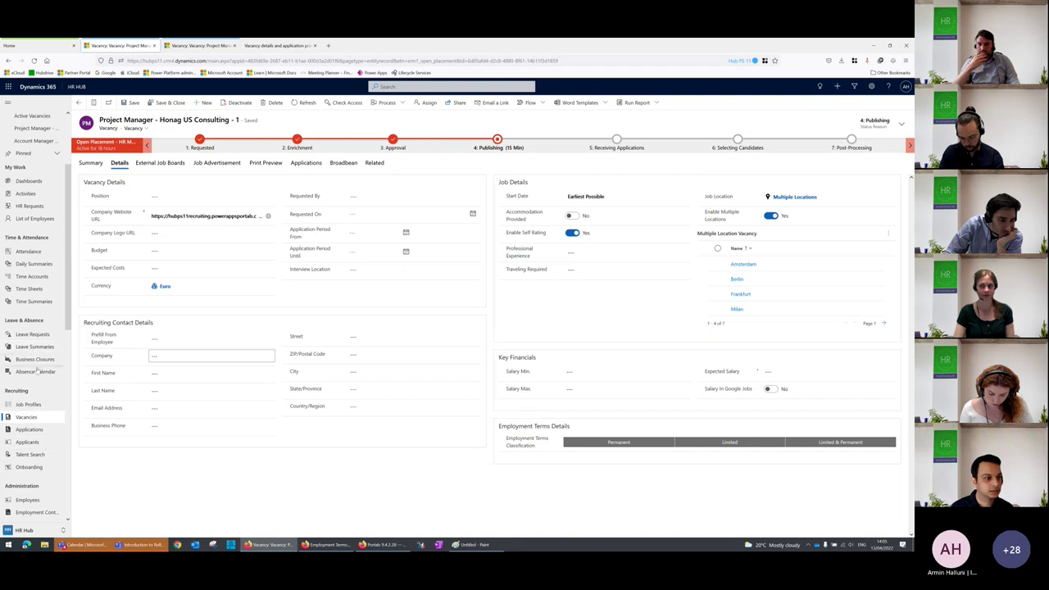
scroll(33, 394, "down", 10)
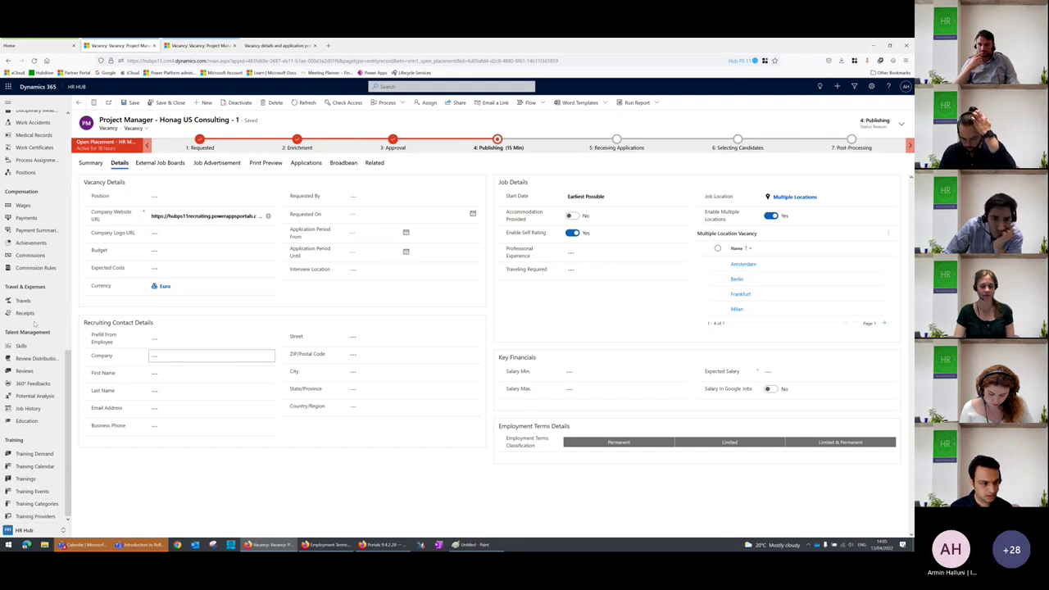
scroll(34, 426, "up", 1)
scroll(35, 359, "up", 4)
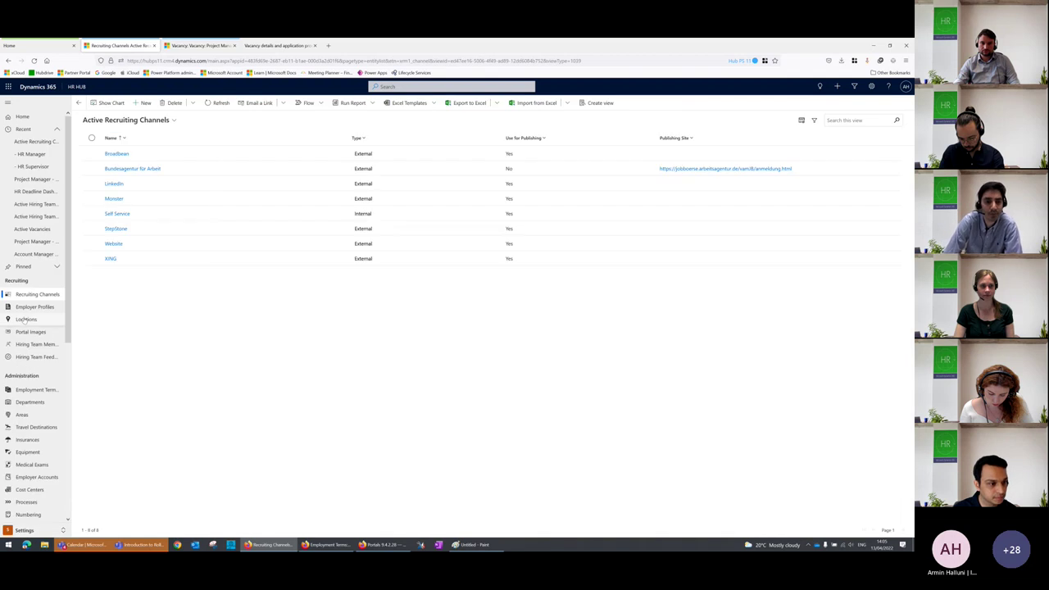
- View the active Locations list, then switch back to the HR Hub area
left_click(26, 319)
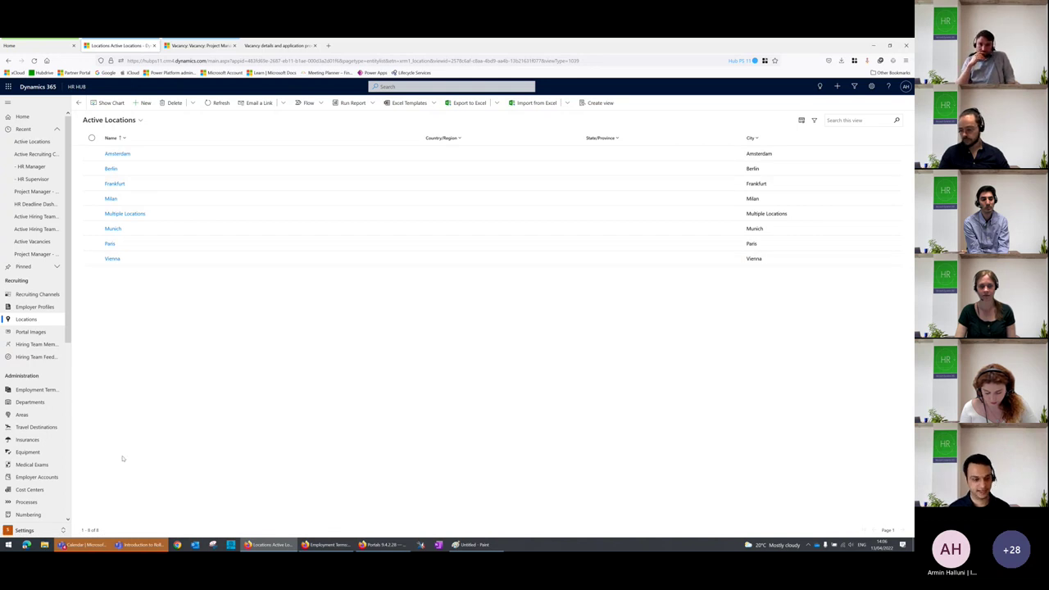
left_click(33, 530)
left_click(33, 503)
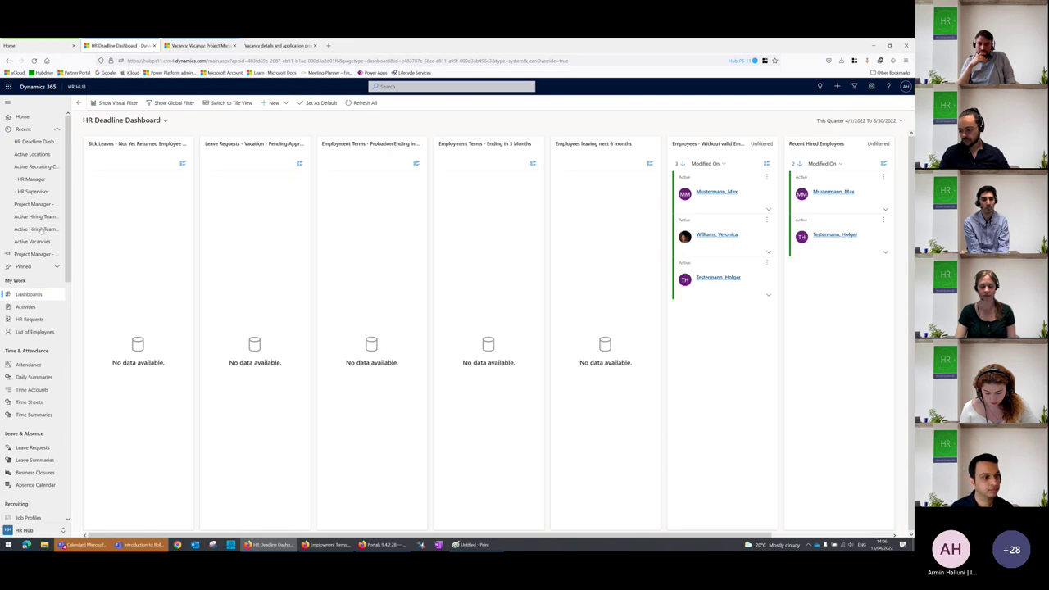
- Reopen the Project Manager - Honag US Consulting - 1 vacancy and review its Details, Summary and Job Advertisement content
left_click(34, 204)
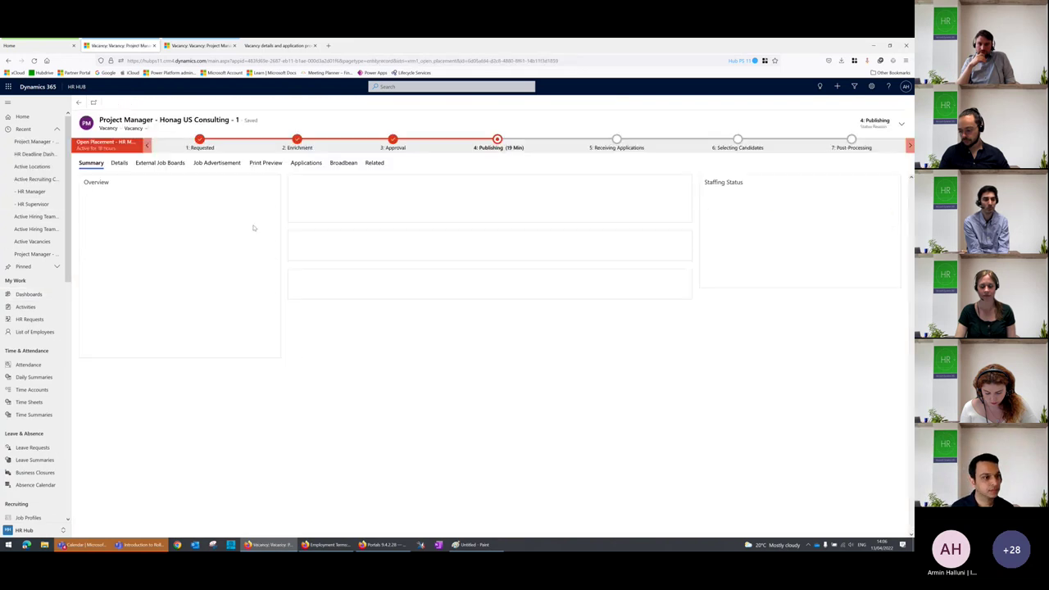
left_click(120, 163)
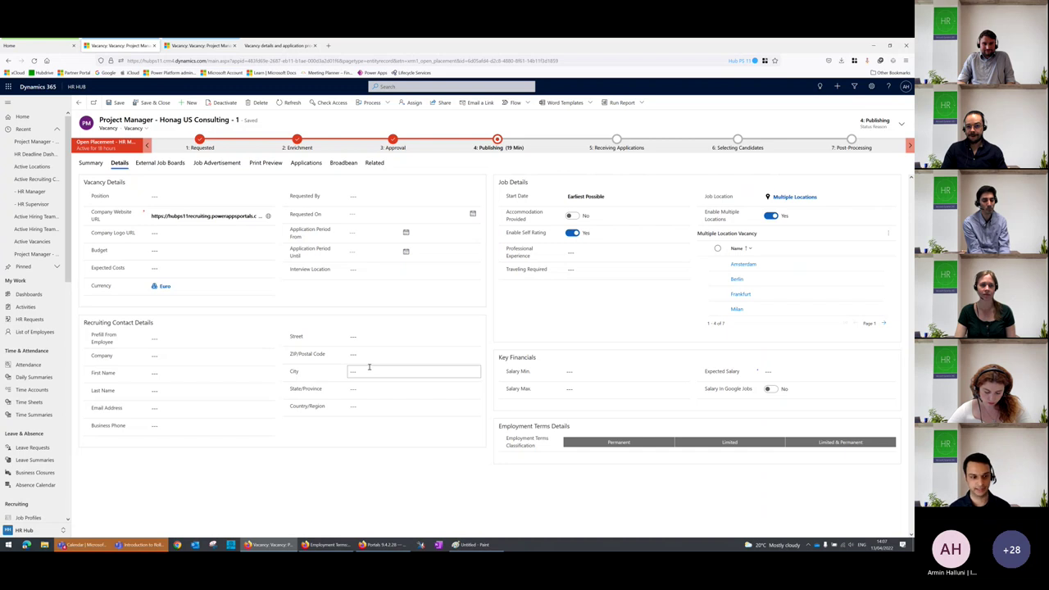
left_click(91, 162)
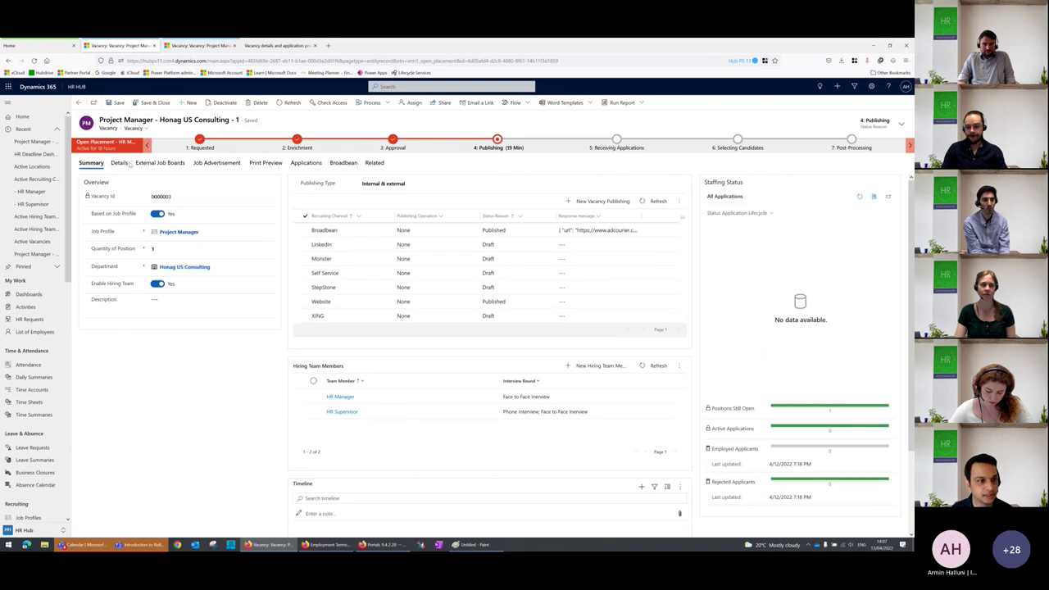
left_click(217, 163)
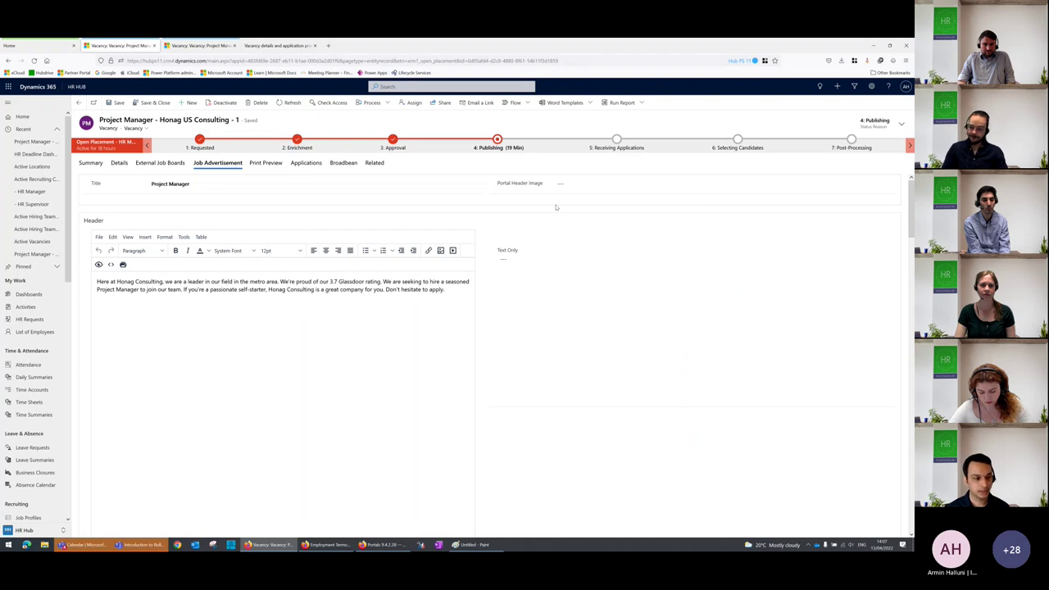
left_click(51, 530)
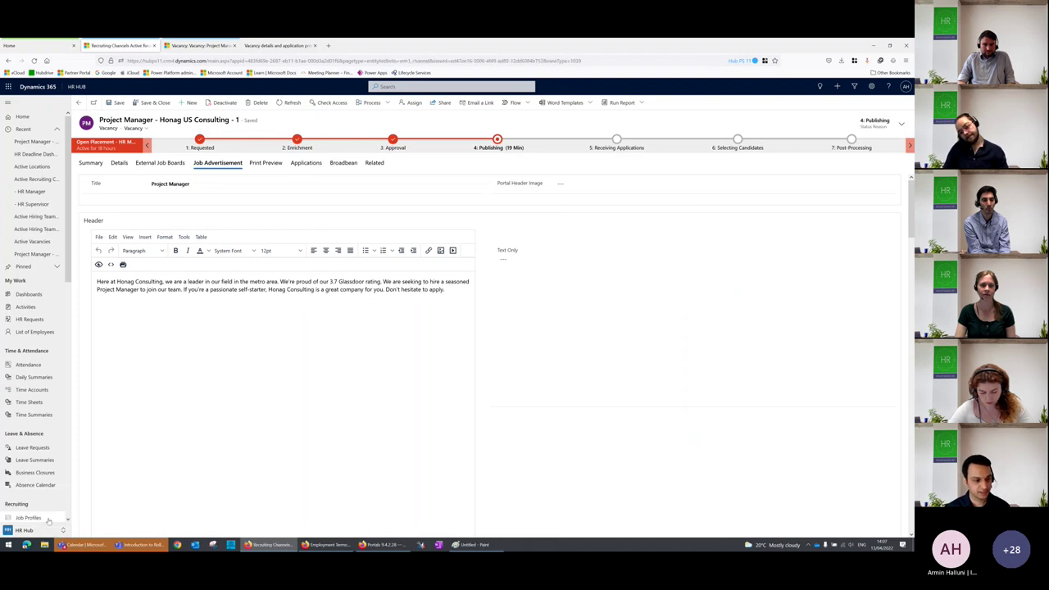
- From Settings > Portal Images, open the Theme - Project Management header image record, title color #27085d
left_click(25, 517)
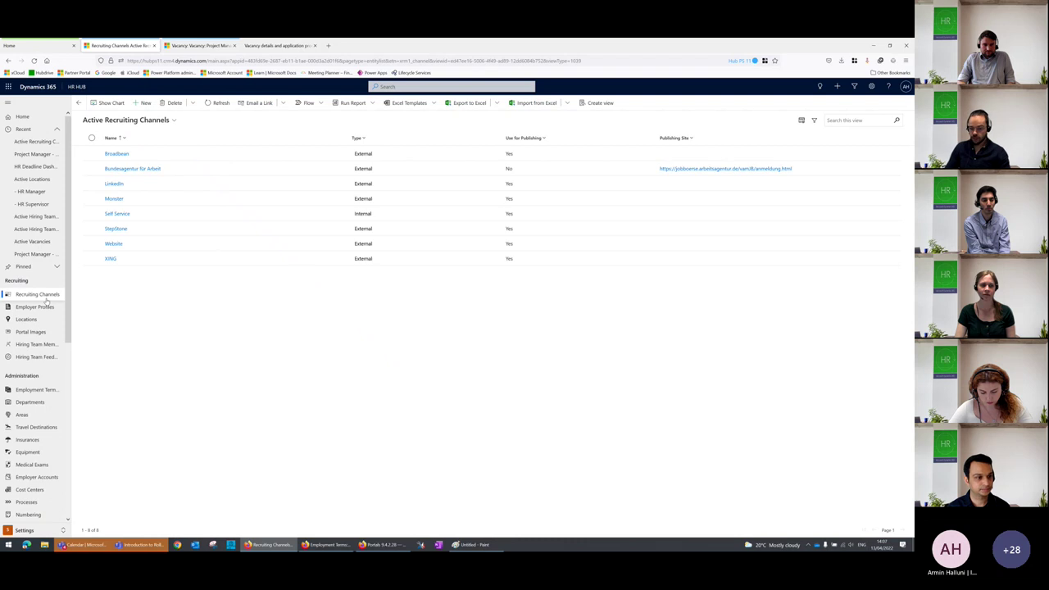
left_click(30, 332)
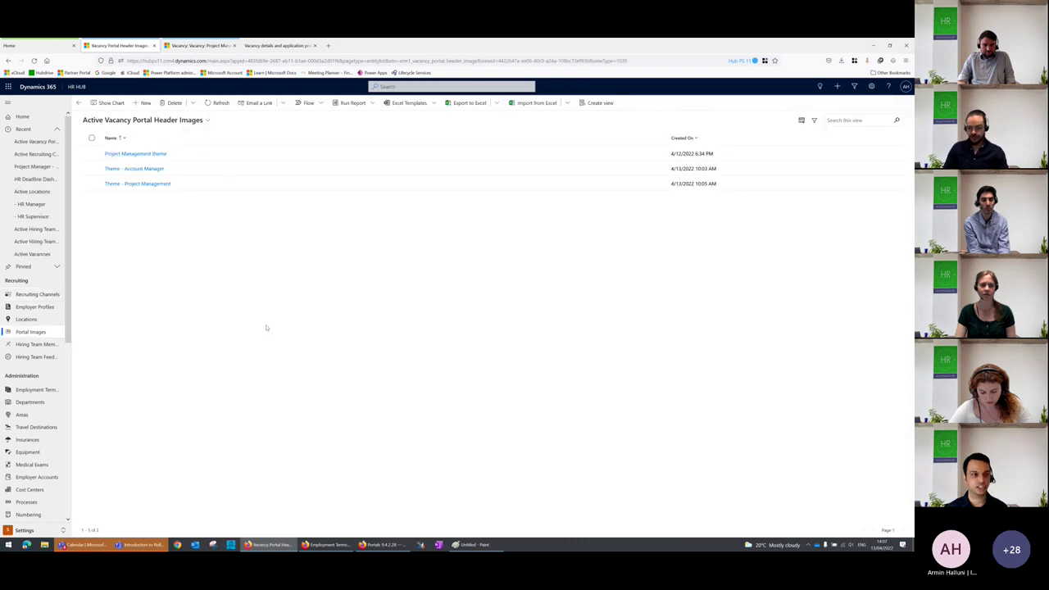
left_click(131, 185)
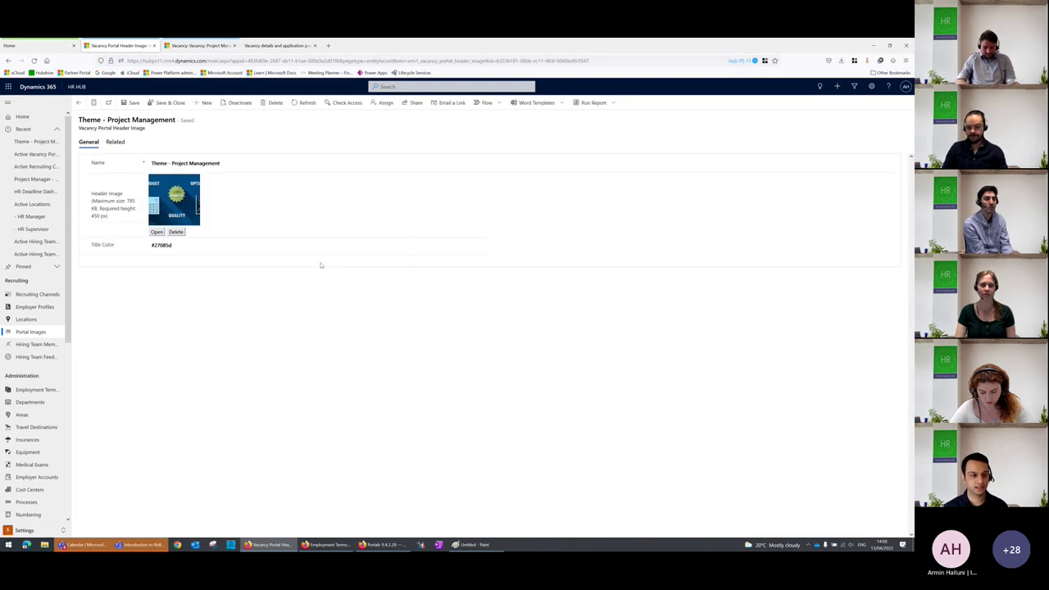
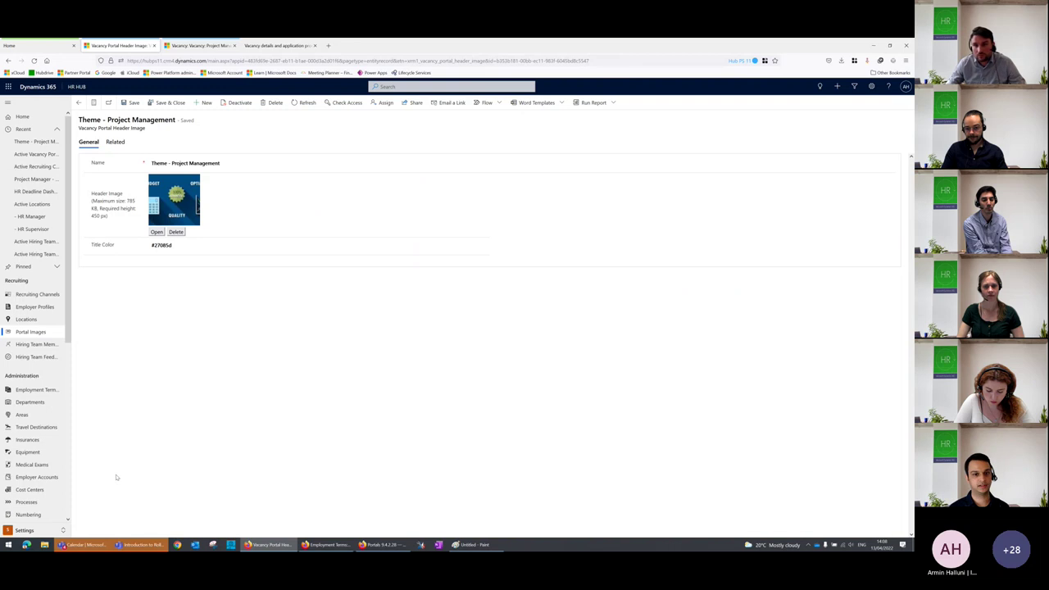
- Give the Project Manager vacancy the 'Theme - Project Management' portal header image and save
left_click(64, 530)
left_click(24, 503)
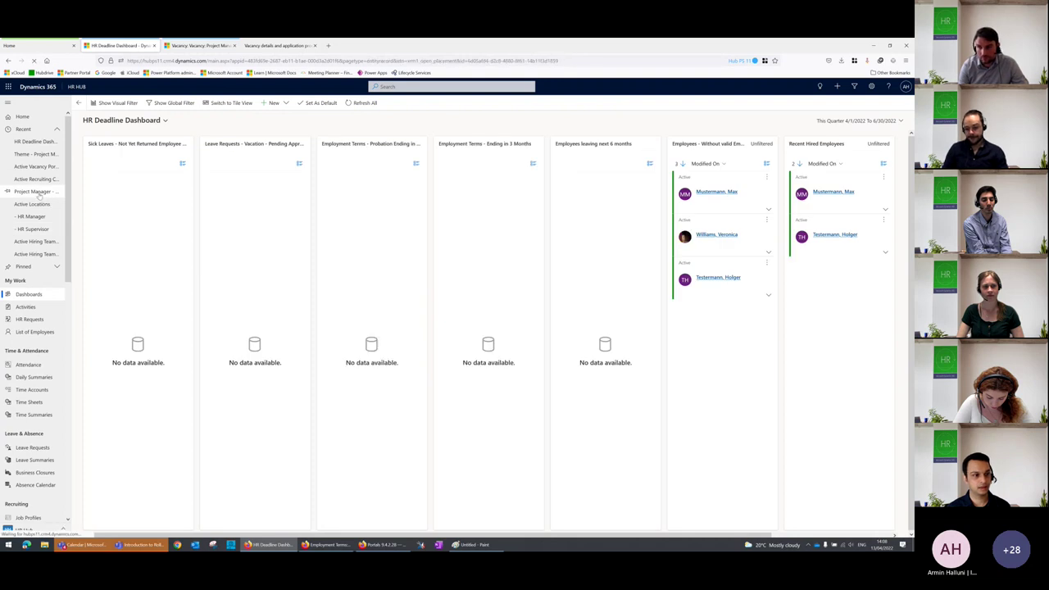
left_click(36, 193)
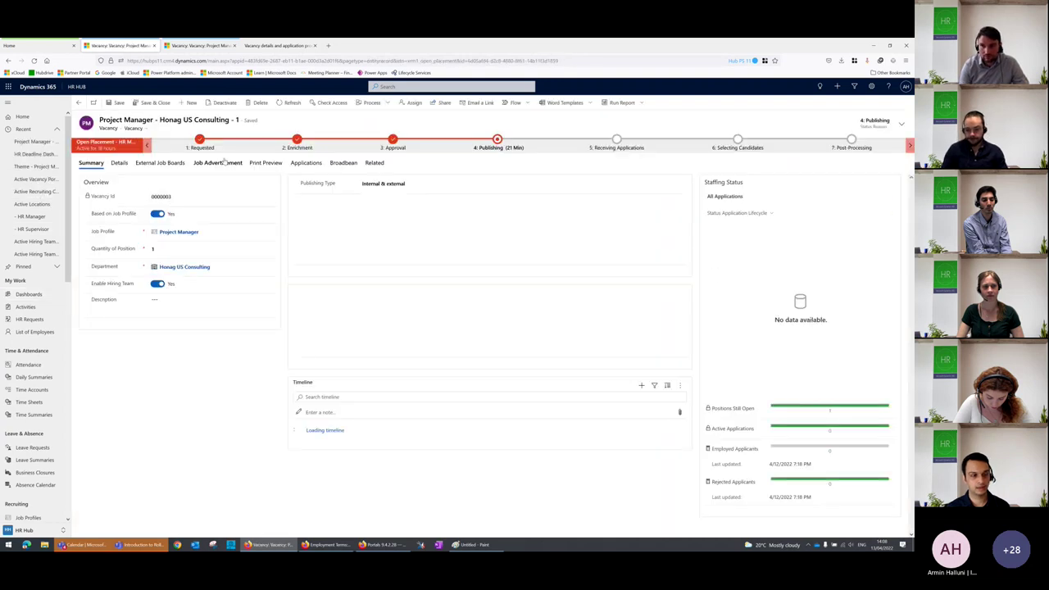
left_click(223, 162)
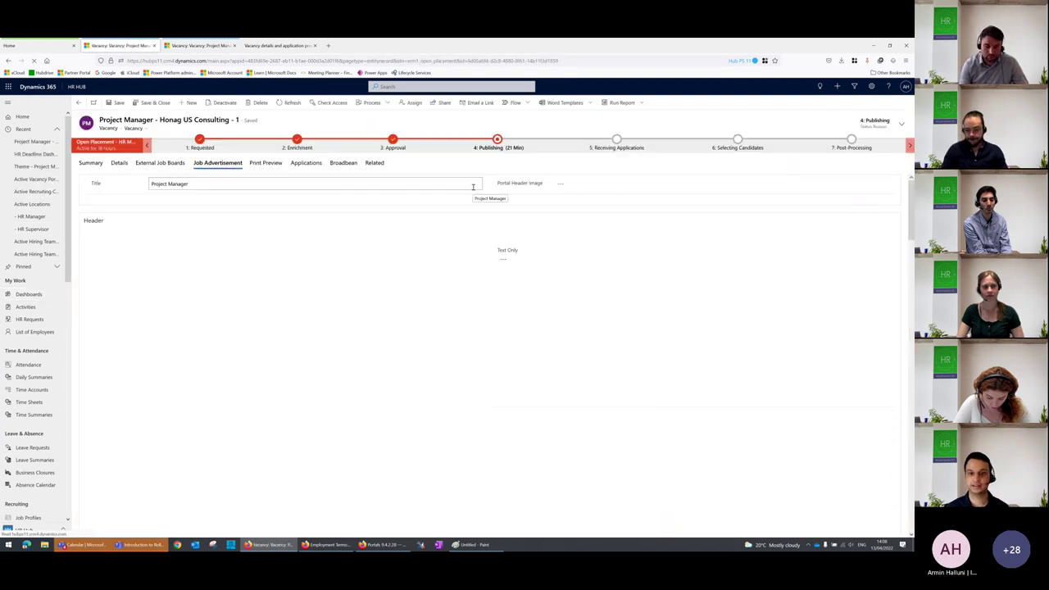
left_click(889, 186)
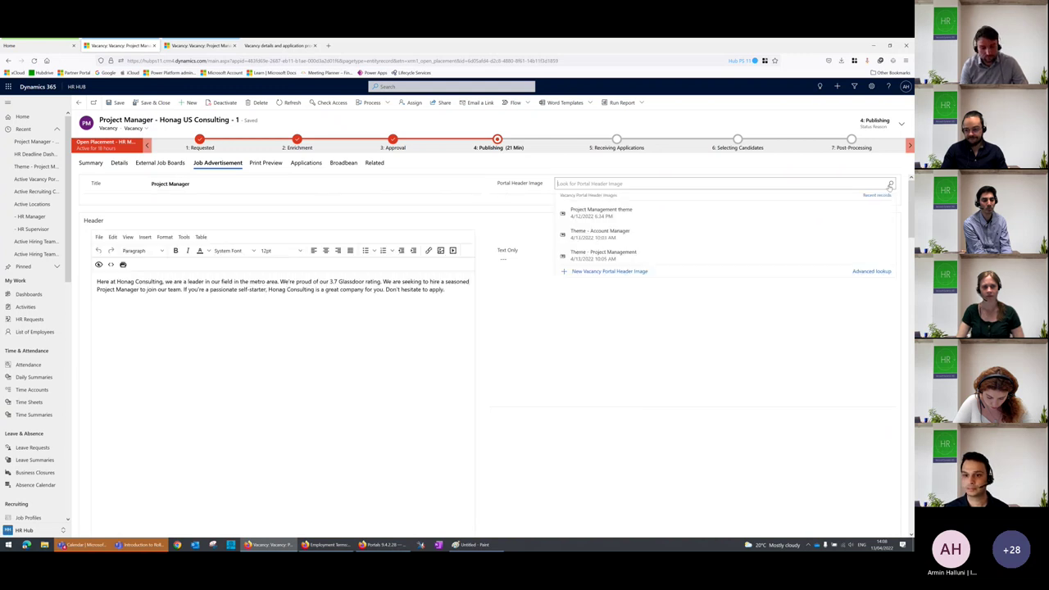
left_click(620, 256)
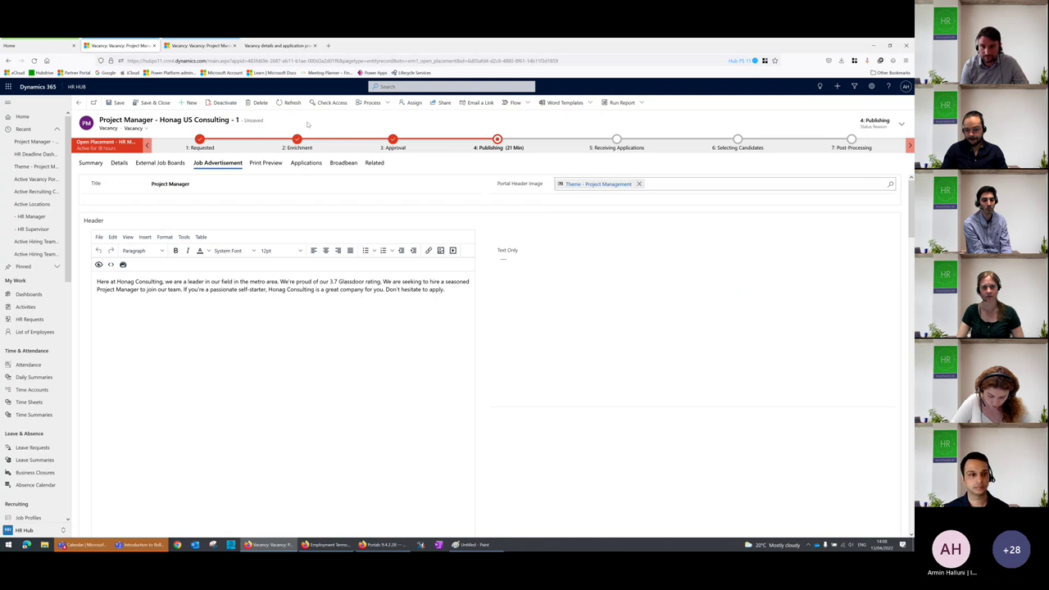
left_click(115, 103)
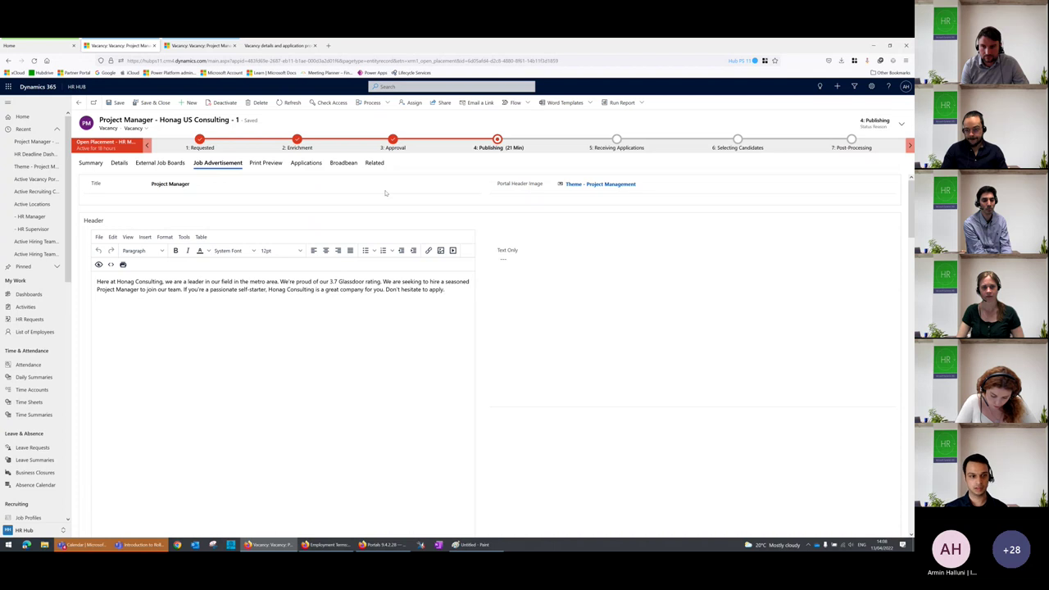
- Prefill the vacancy's recruiting contact from an employee, save, and open that employee's record
left_click(119, 163)
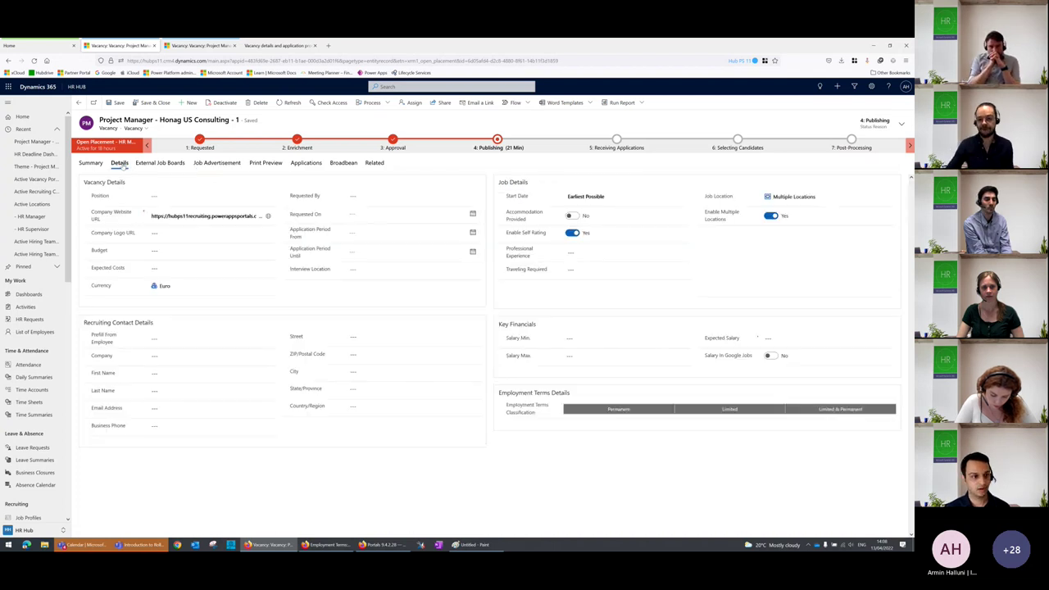
left_click(154, 338)
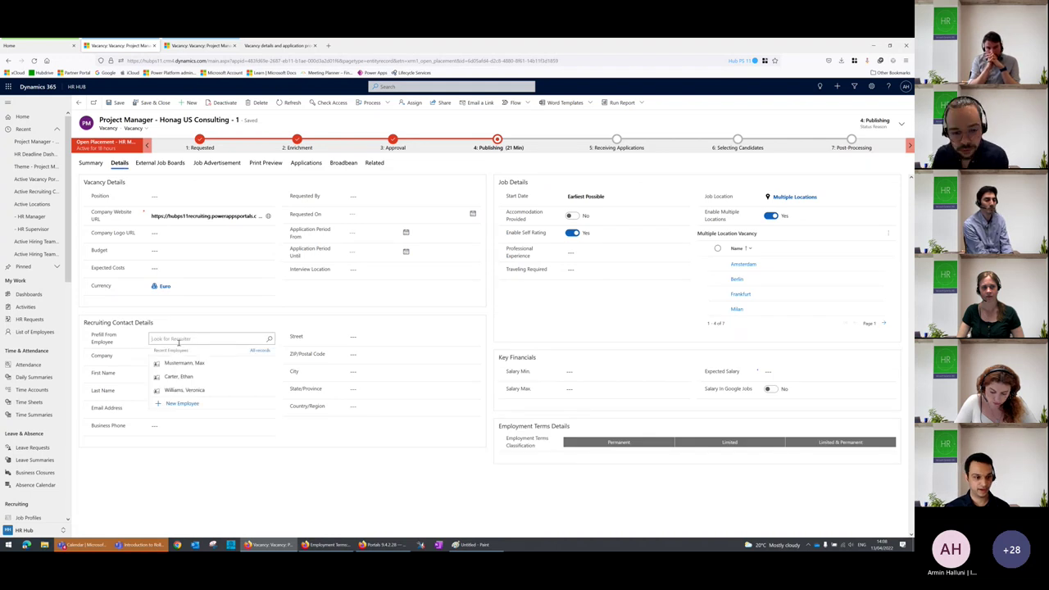
left_click(185, 389)
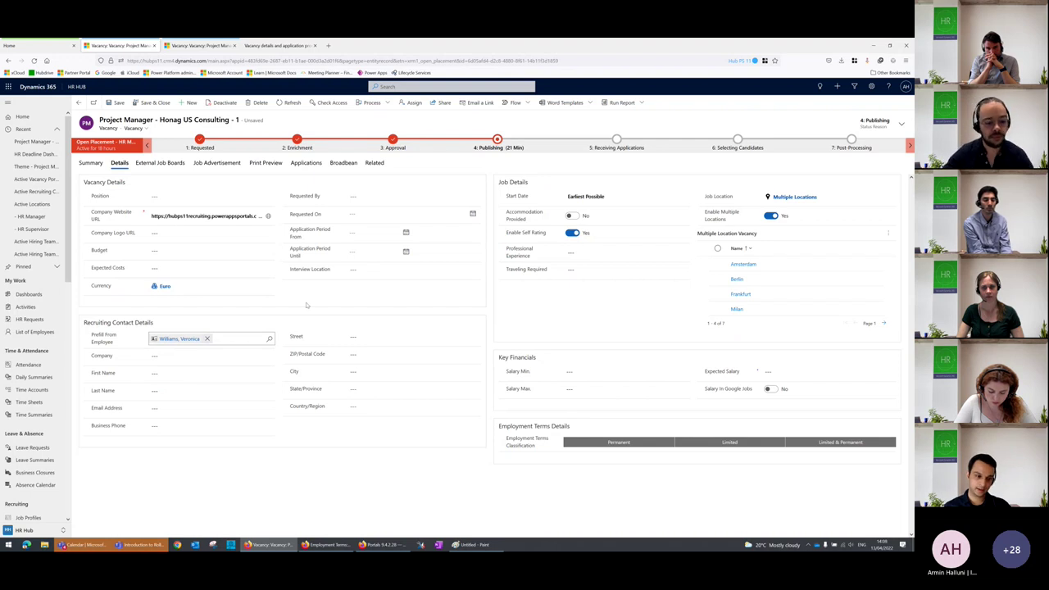
left_click(306, 305)
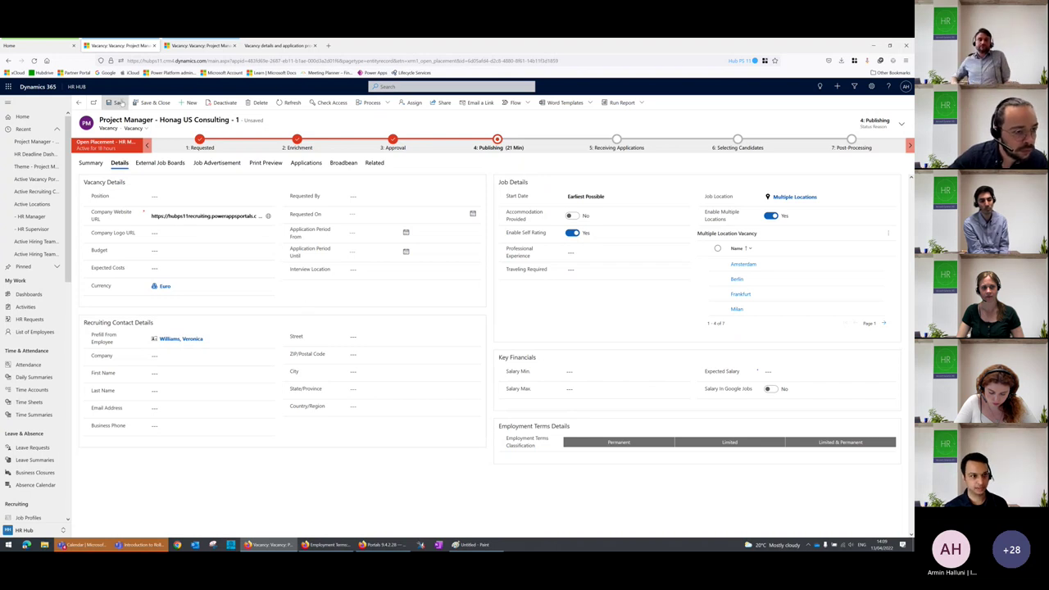
left_click(119, 103)
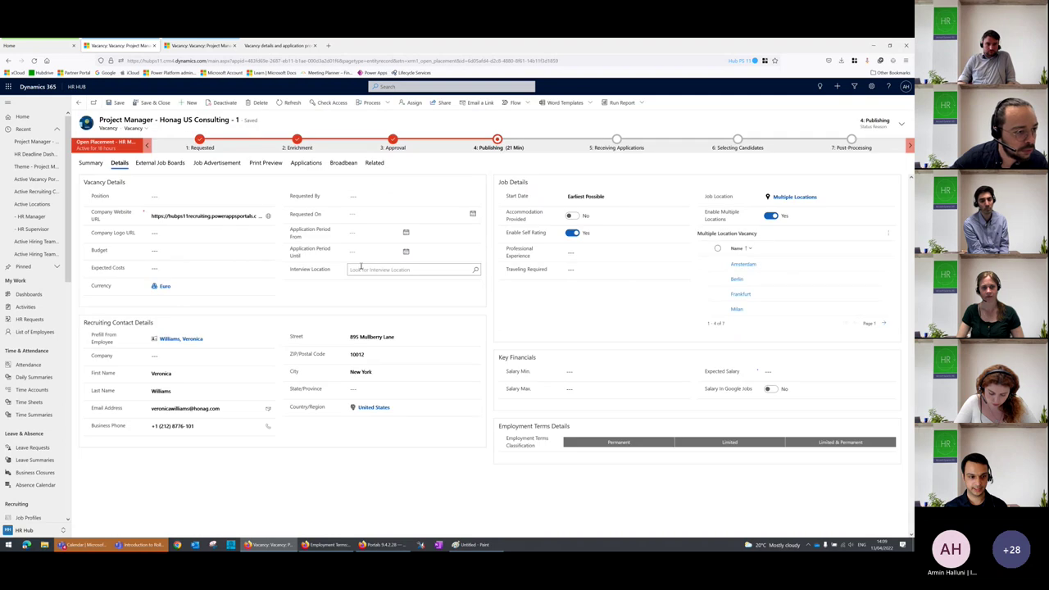
left_click(177, 339)
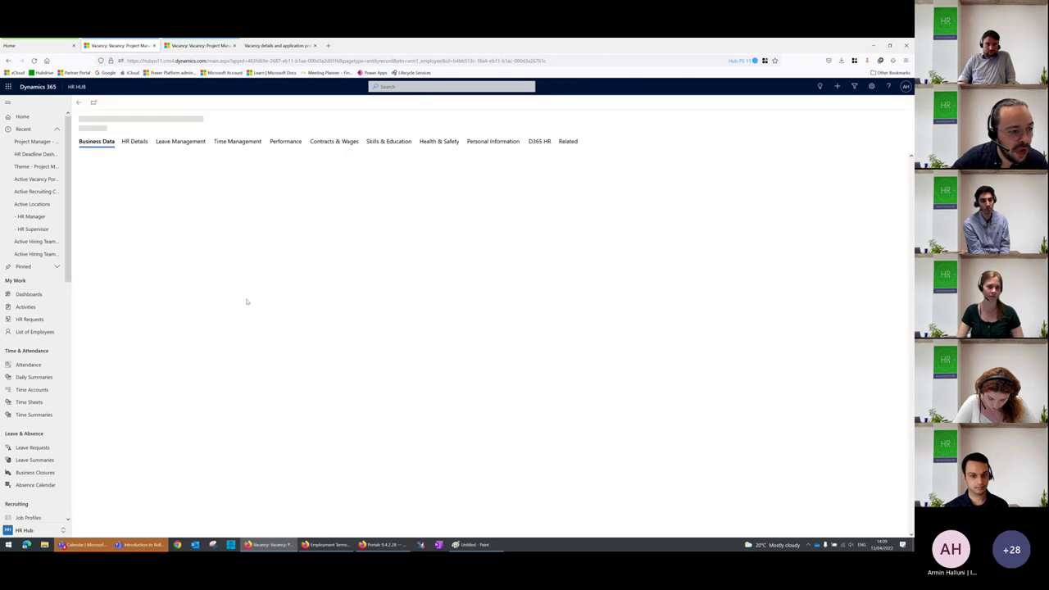
- Show the employee record's HR Details tab with contract, bank data and position information
left_click(137, 143)
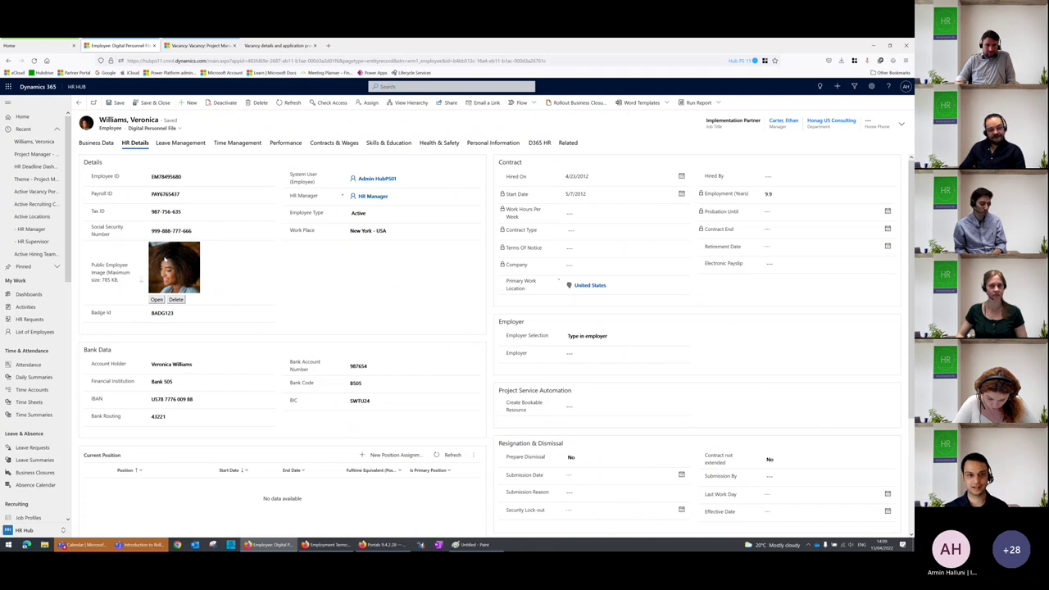
- Open the Project Manager job posting in the career portal
left_click(279, 46)
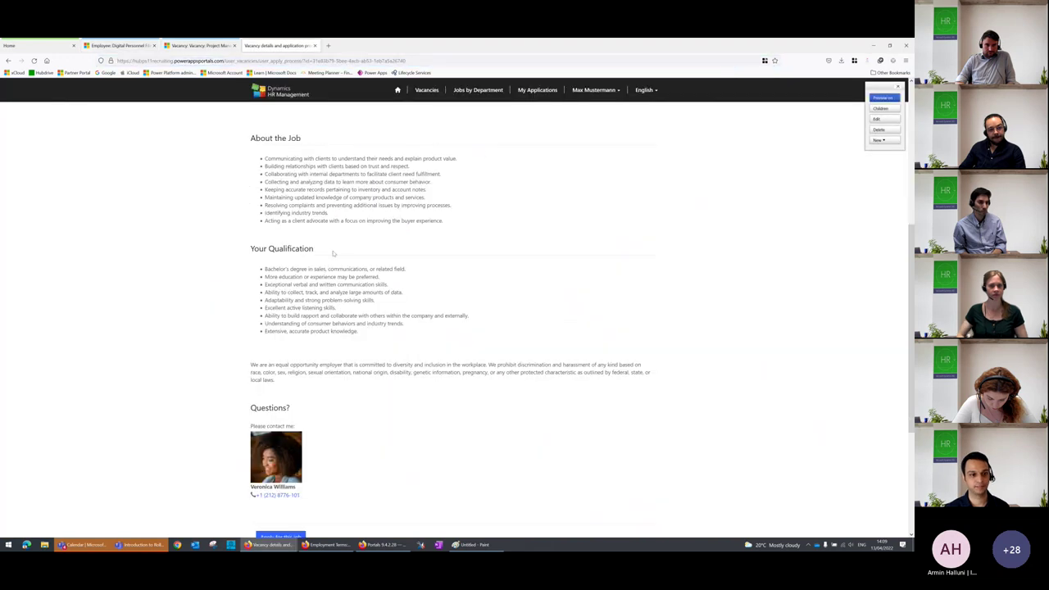
scroll(322, 249, "up", 3)
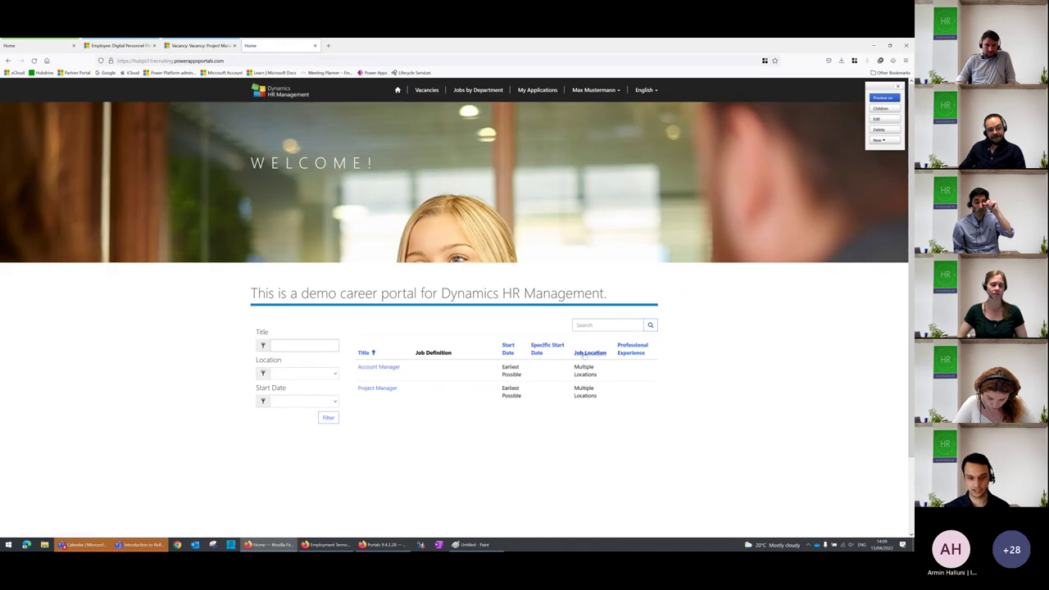
scroll(583, 354, "down", 1)
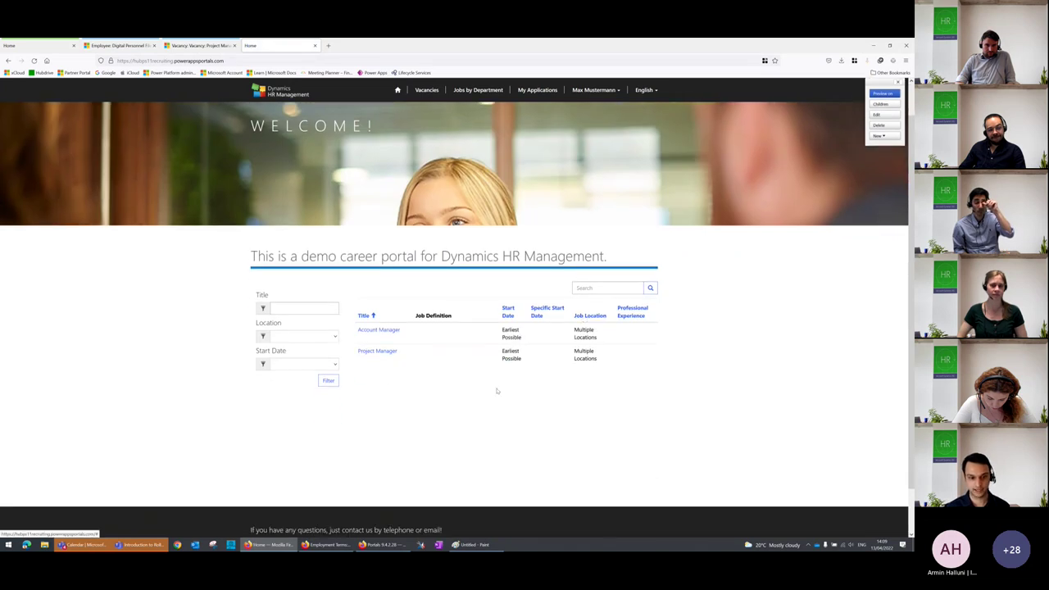
left_click(372, 352)
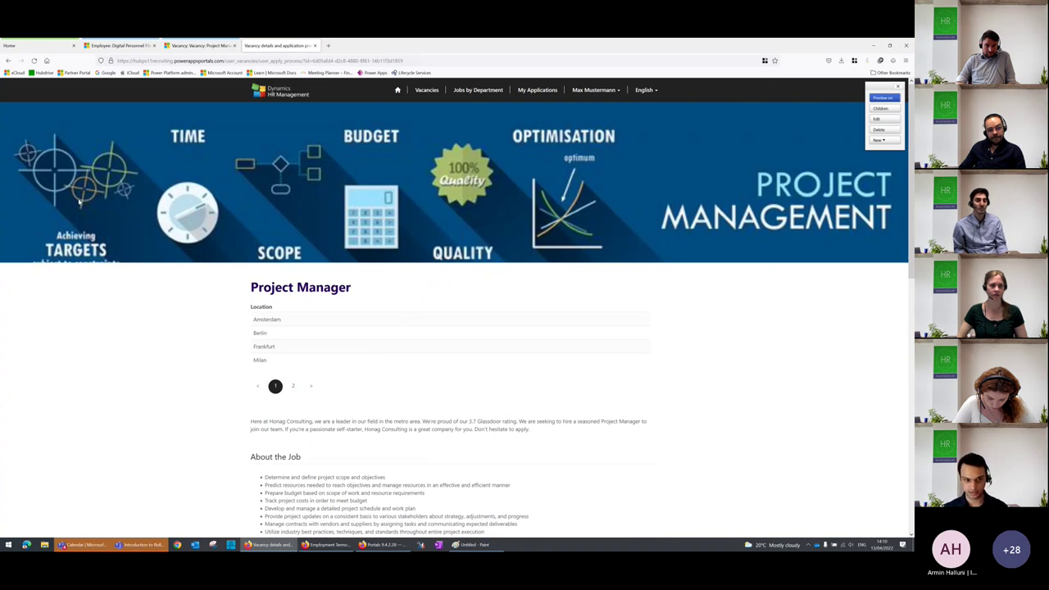
- Page through the posting's job locations, then return to the portal home page
scroll(205, 303, "down", 1)
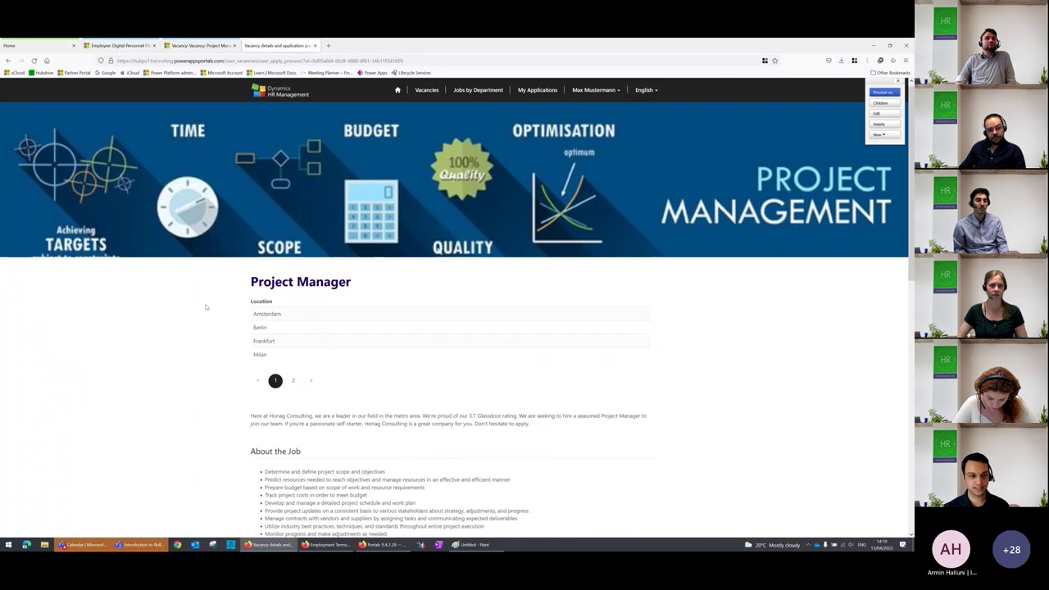
left_click(292, 350)
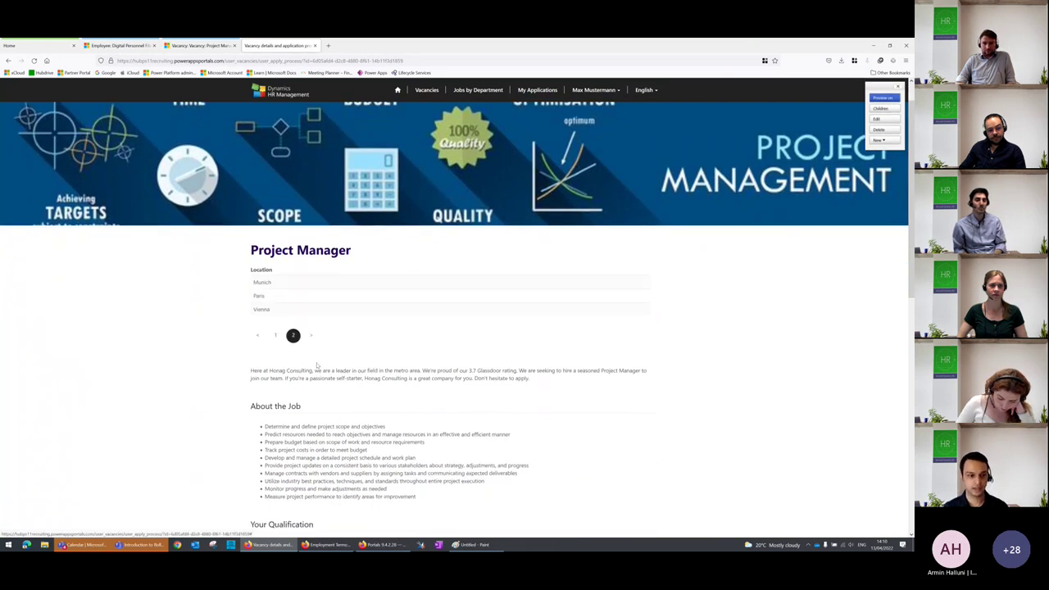
left_click(275, 336)
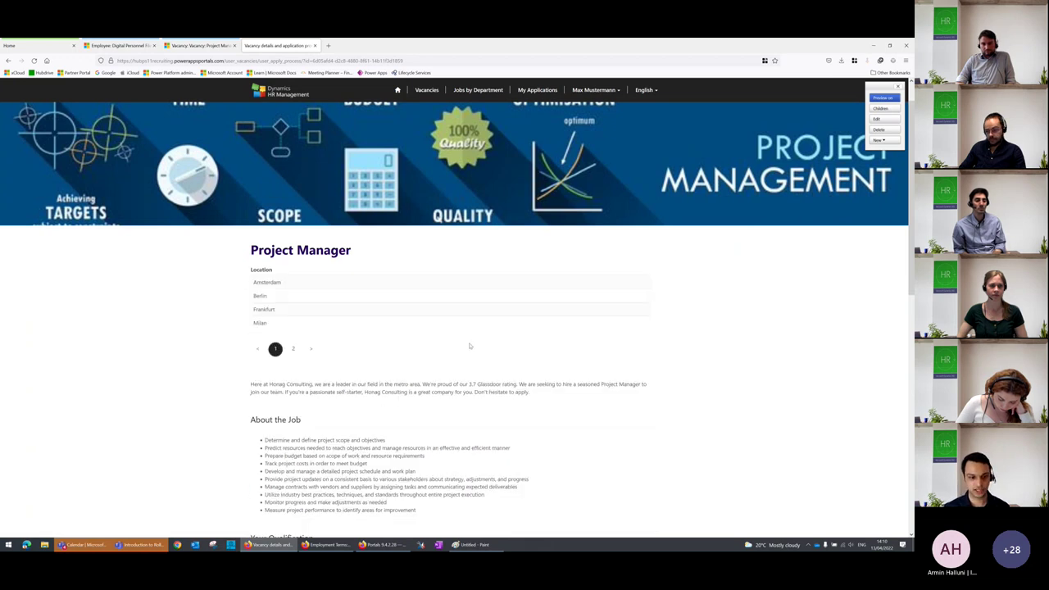
scroll(471, 331, "down", 5)
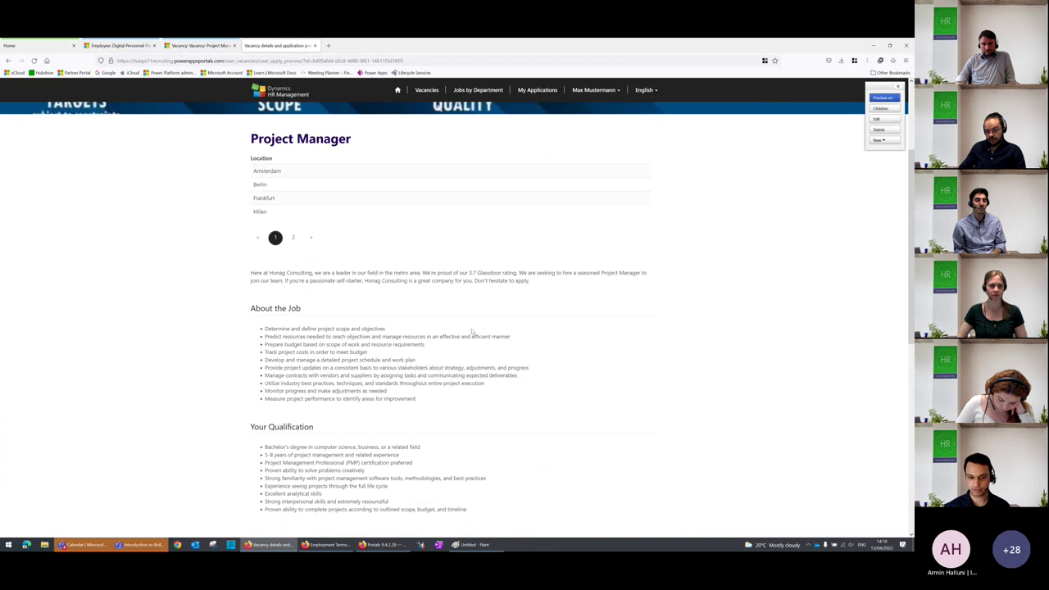
scroll(471, 331, "down", 6)
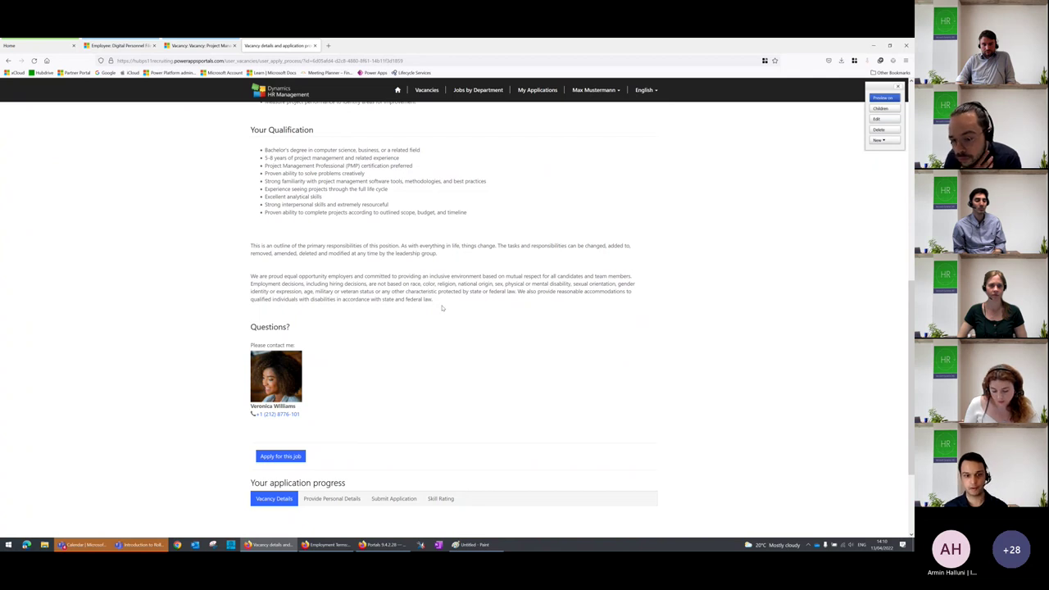
left_click(397, 90)
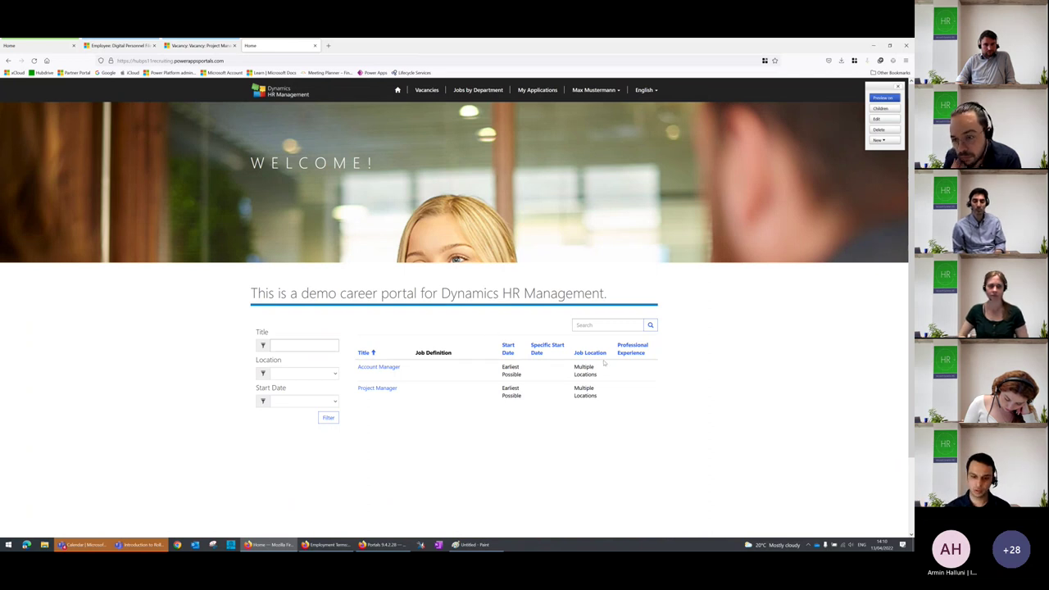
- Filter the vacancy list by Frankfurt and open the resulting Project Manager posting
left_click(332, 375)
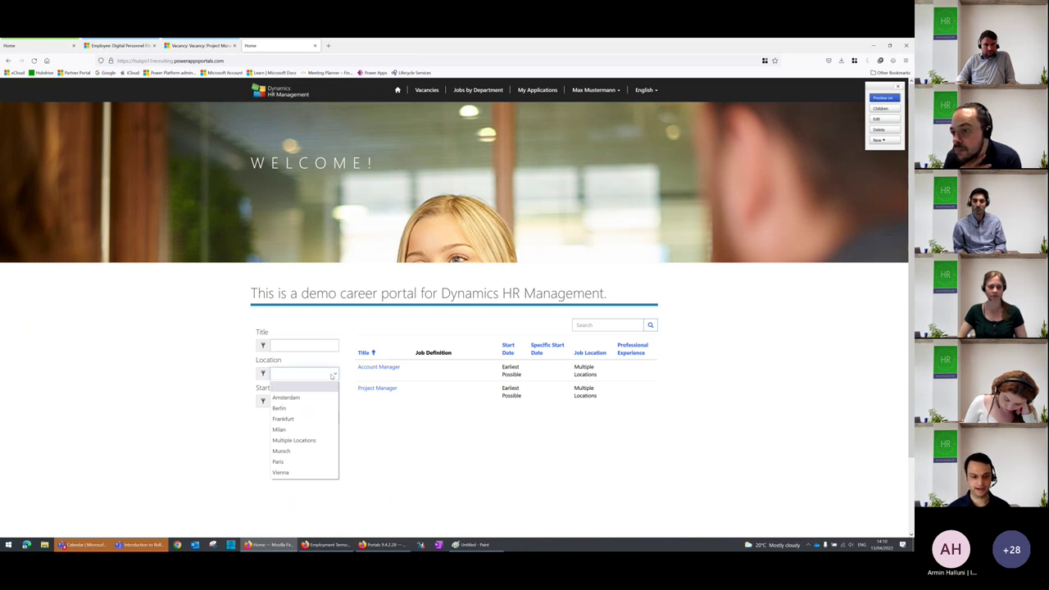
left_click(300, 419)
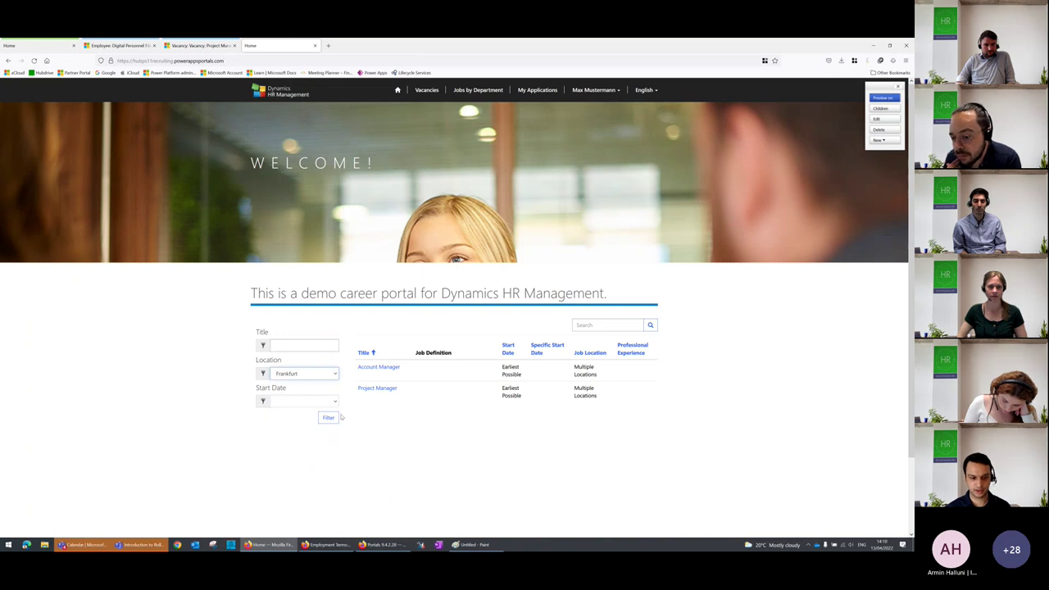
left_click(328, 417)
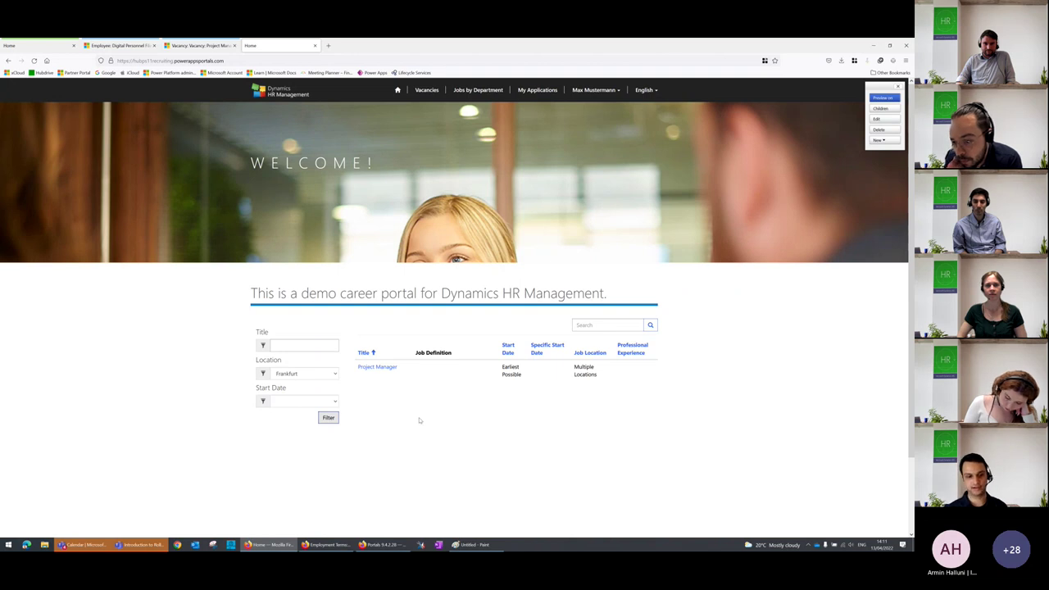
left_click(377, 367)
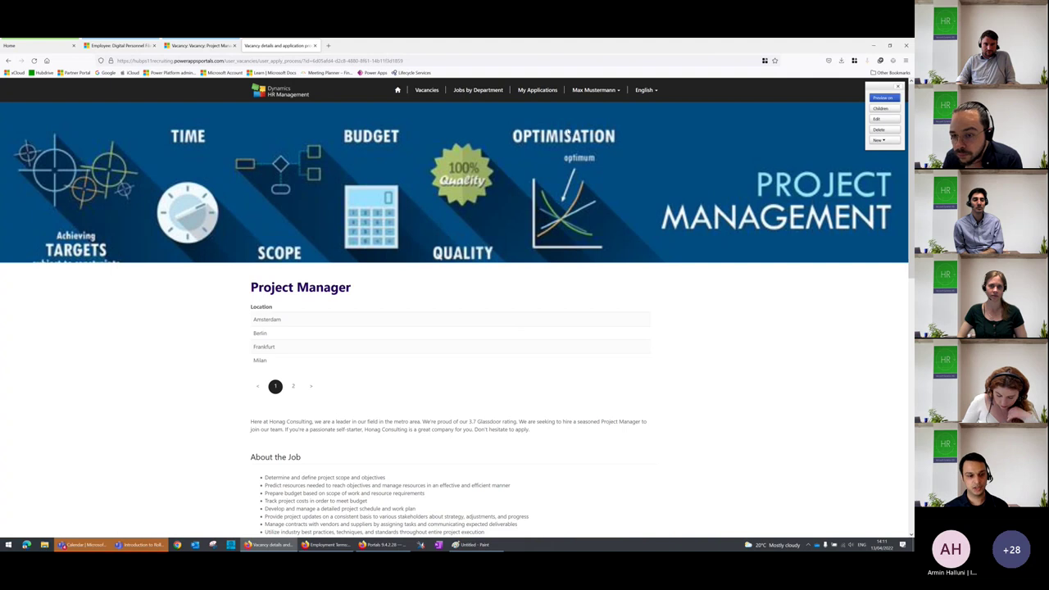
- Scroll past the Questions section and choose 'Apply for this job' on the Project Manager posting
left_click_drag(253, 286, 349, 287)
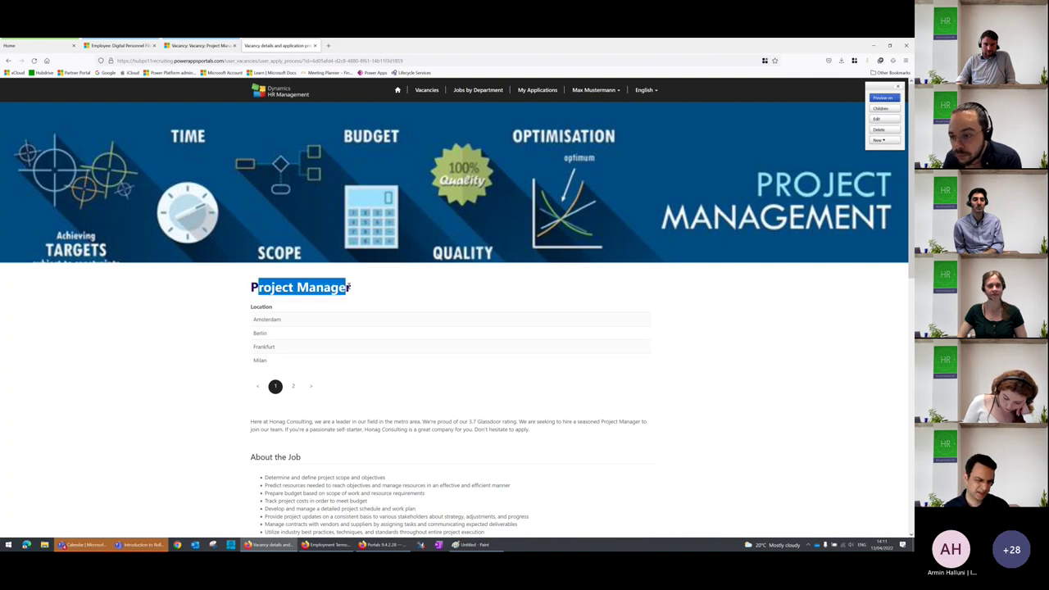
left_click(350, 287)
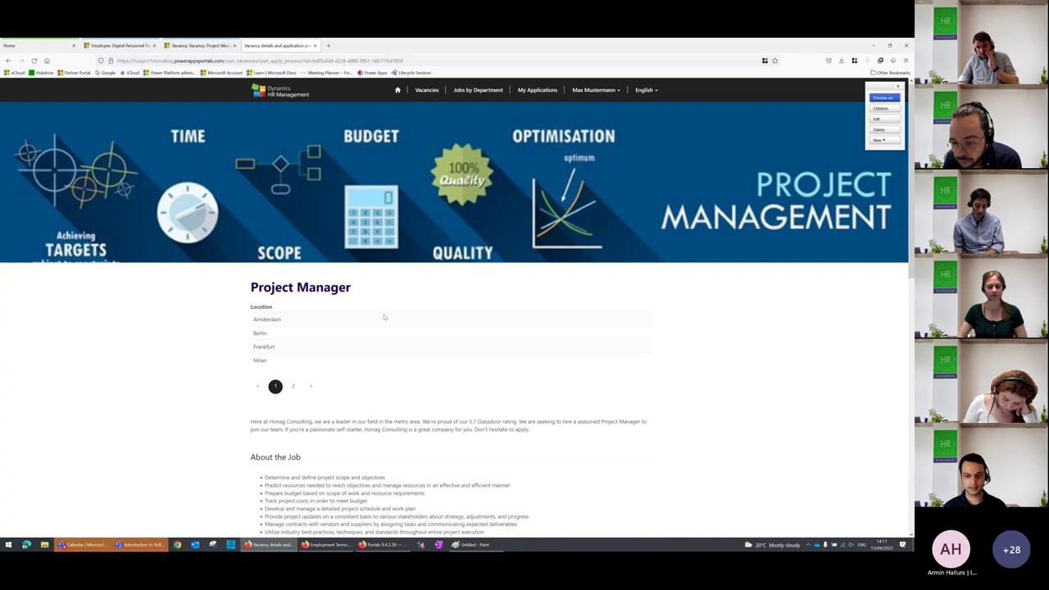
scroll(384, 316, "down", 2)
scroll(383, 316, "down", 1)
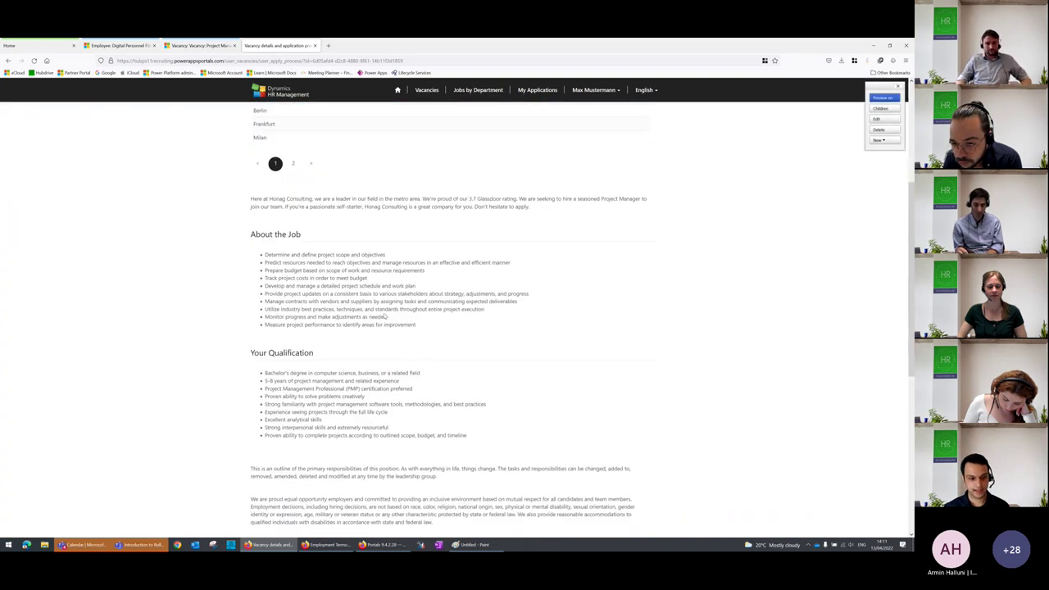
scroll(383, 316, "down", 3)
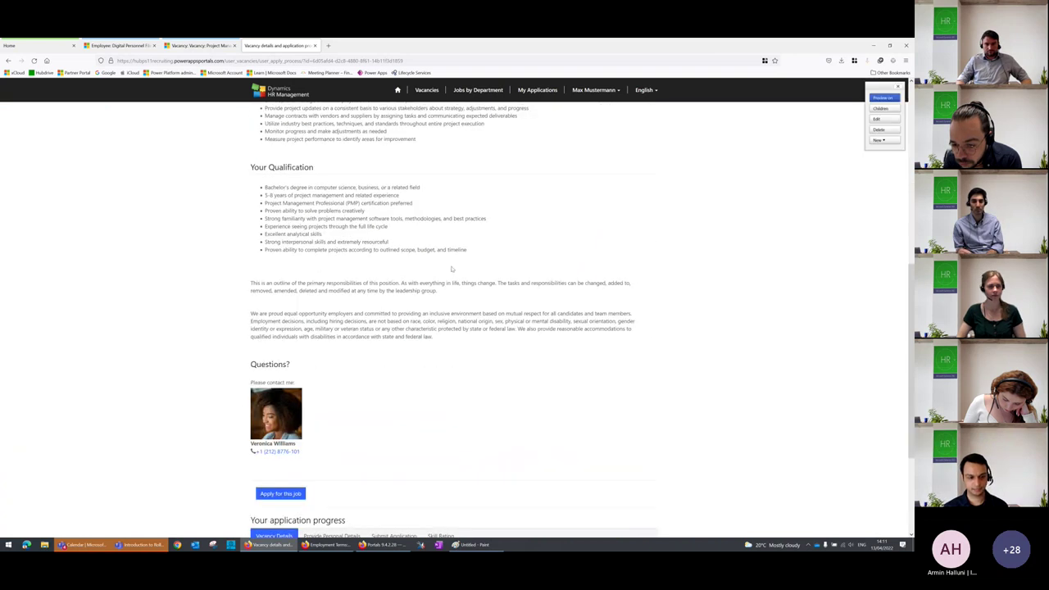
scroll(353, 312, "down", 1)
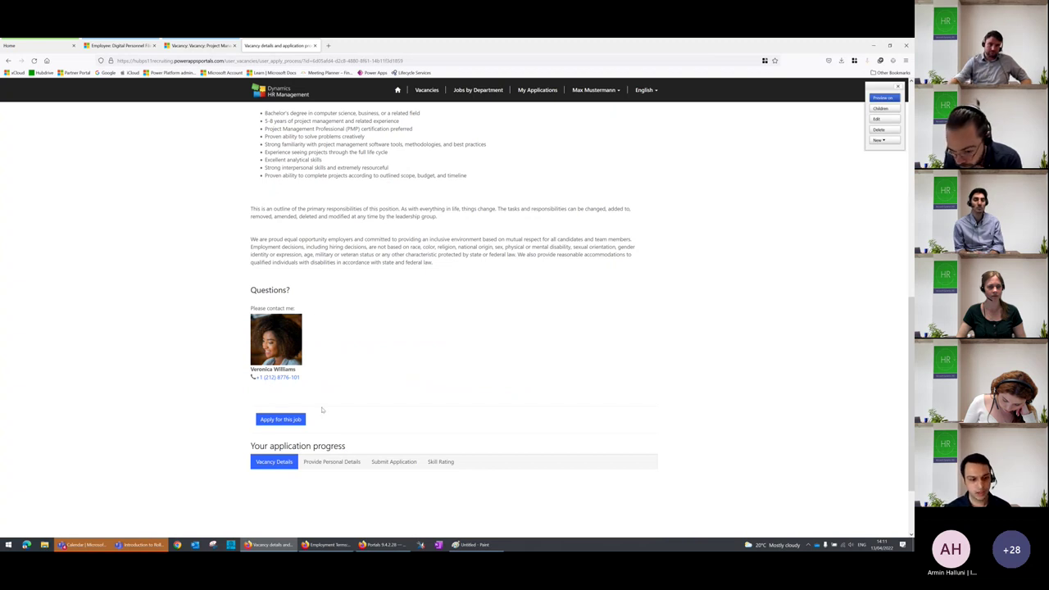
left_click(268, 420)
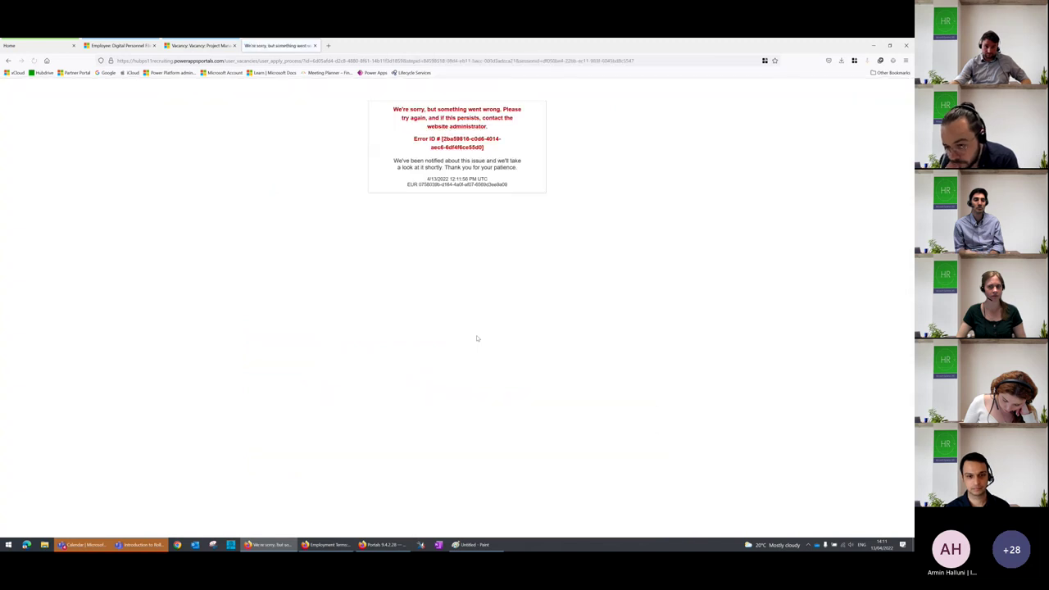
- Reload the failed application page, then close the error tab
left_click(301, 63)
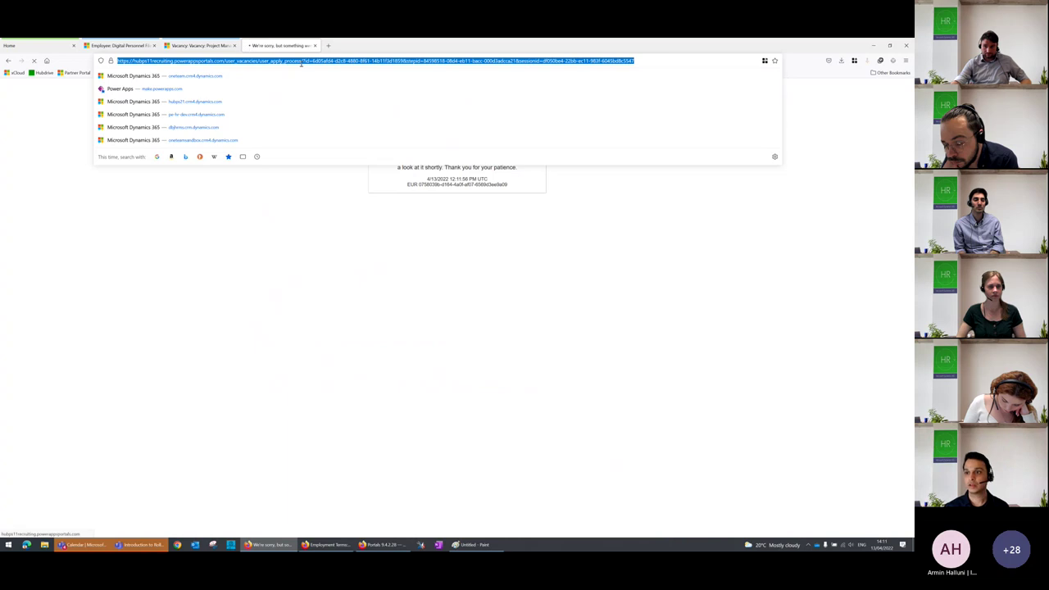
key("Return")
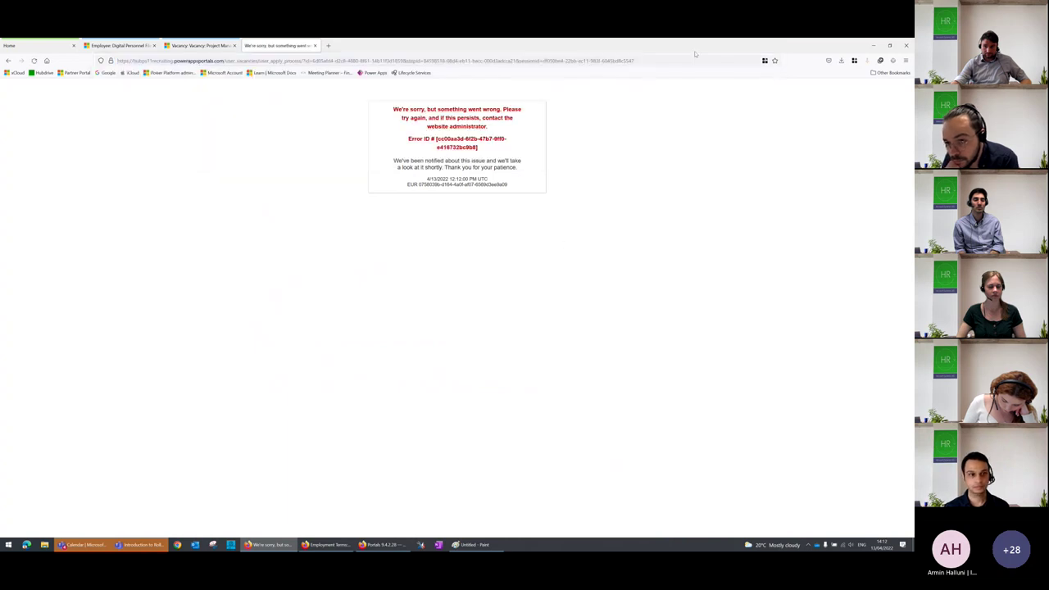
left_click(314, 46)
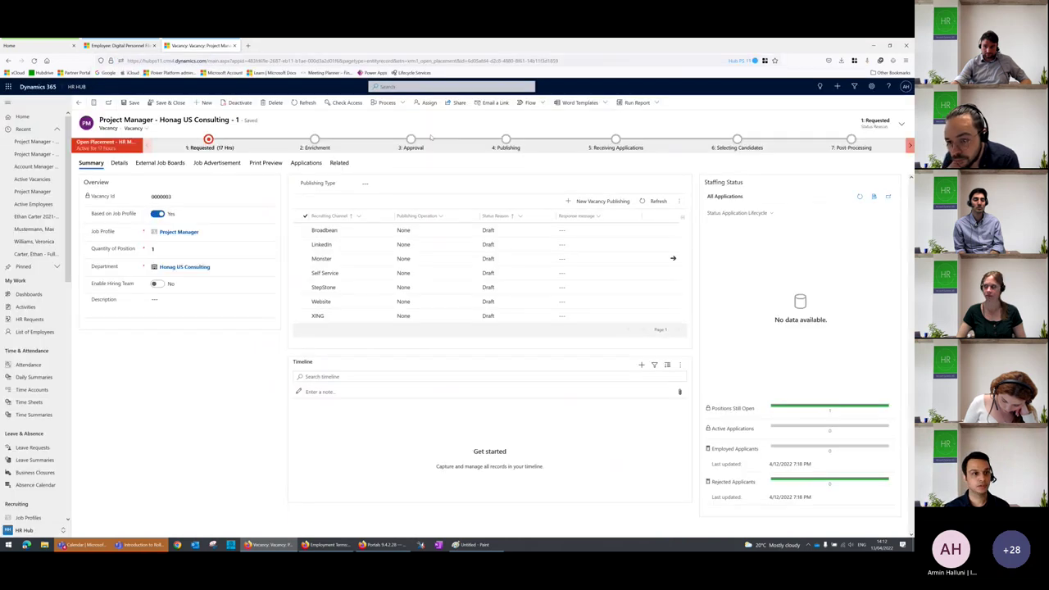
- Reopen the career portal's Welcome page in a new browser tab
left_click(249, 47)
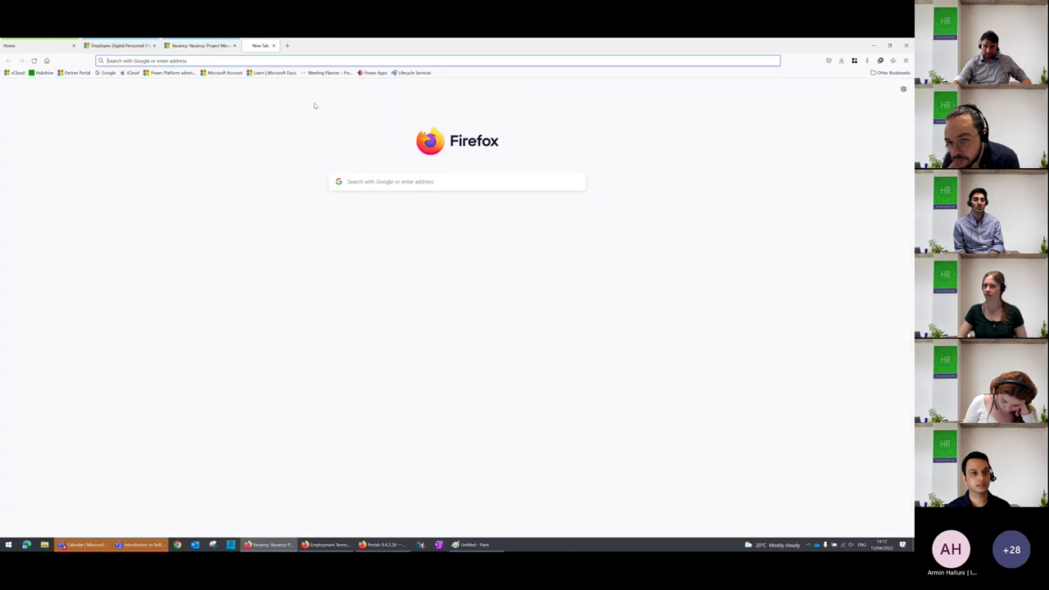
type("re")
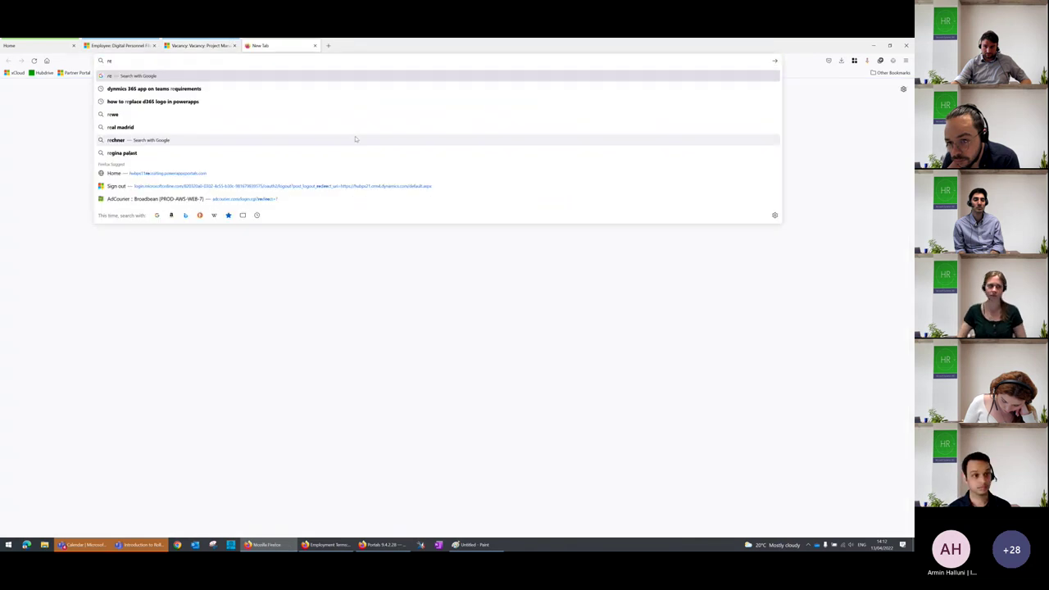
left_click(199, 174)
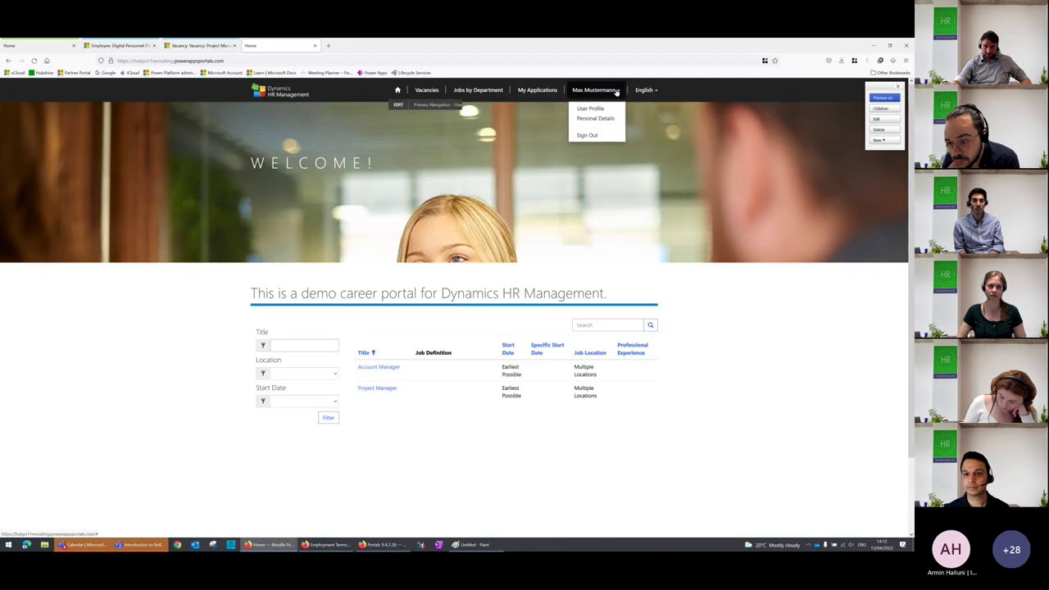
- Sign out of the candidate account, then start applying for the Project Manager vacancy
mouse_move(594, 92)
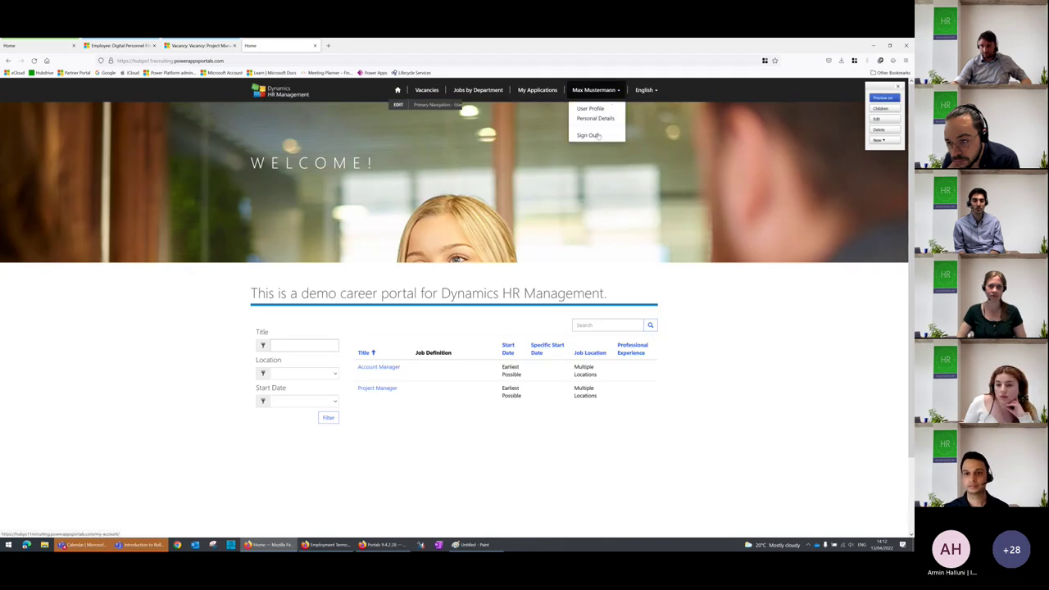
left_click(585, 134)
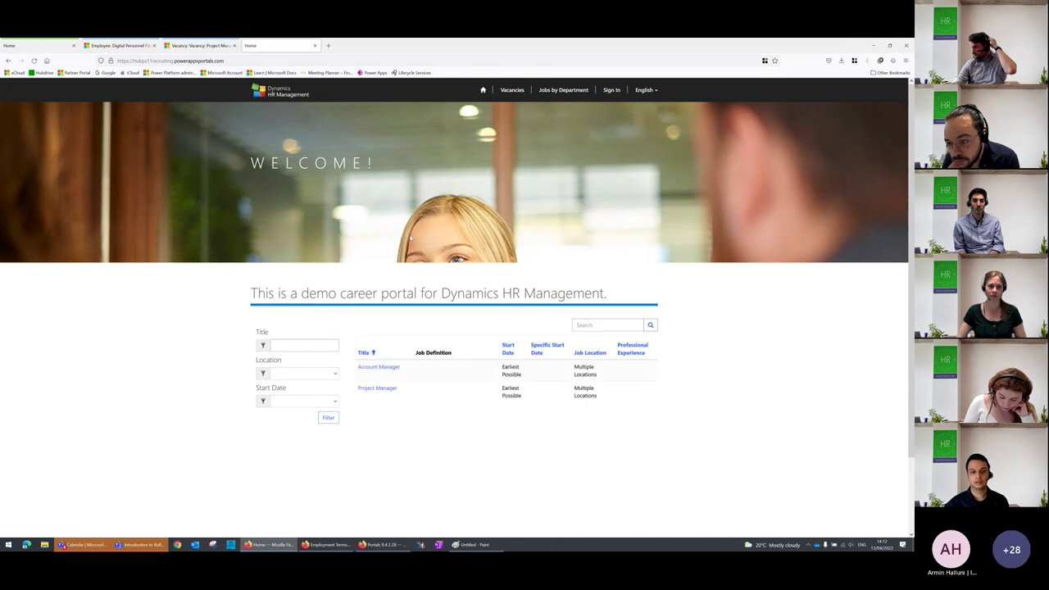
left_click(378, 388)
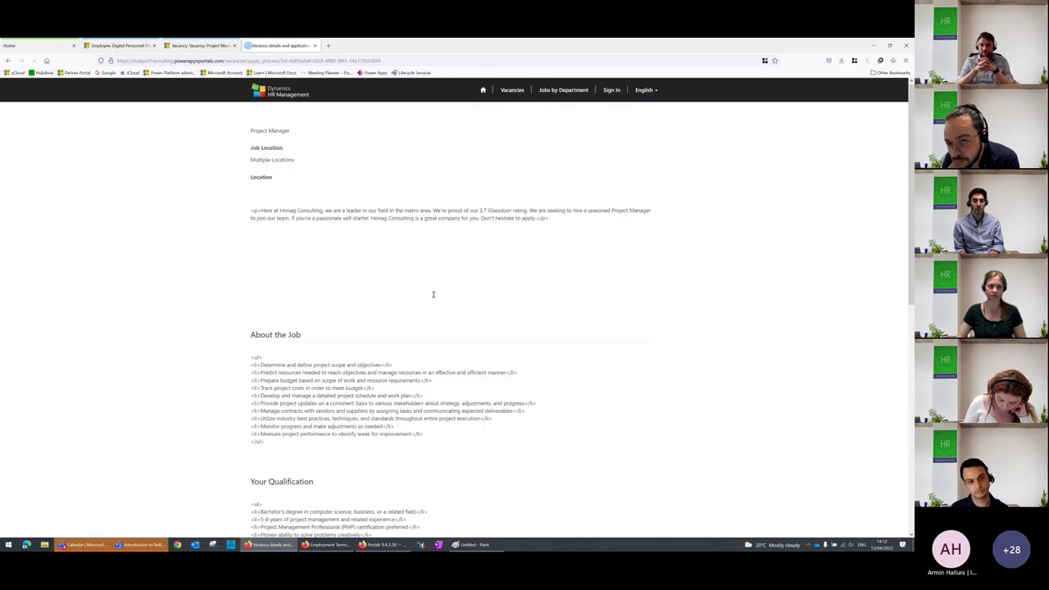
scroll(434, 297, "down", 3)
scroll(433, 298, "down", 5)
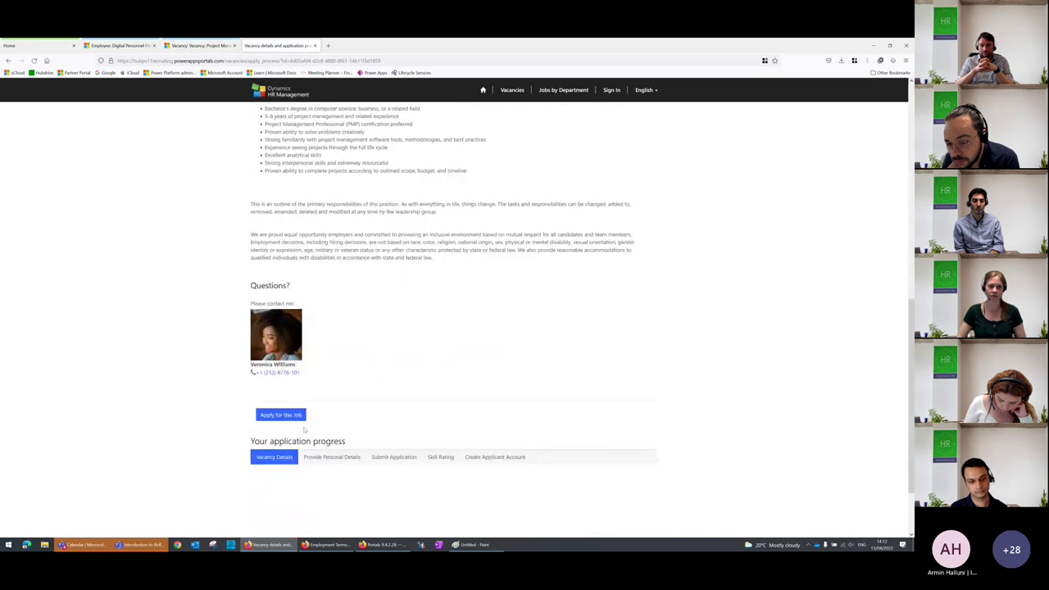
left_click(286, 415)
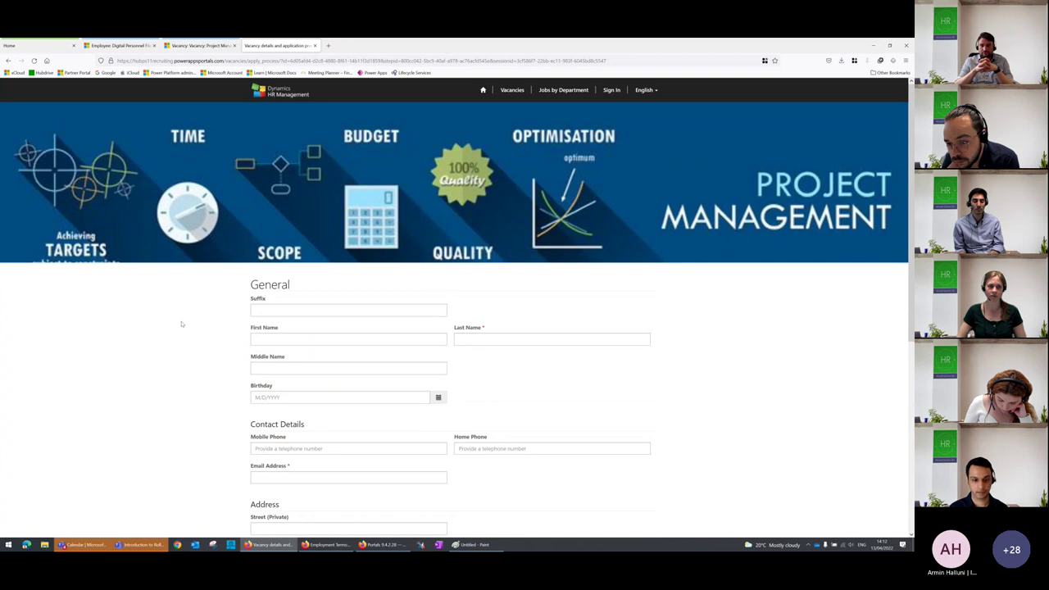
- Enter the applicant's first and last name on the application form
scroll(308, 302, "down", 1)
left_click(282, 266)
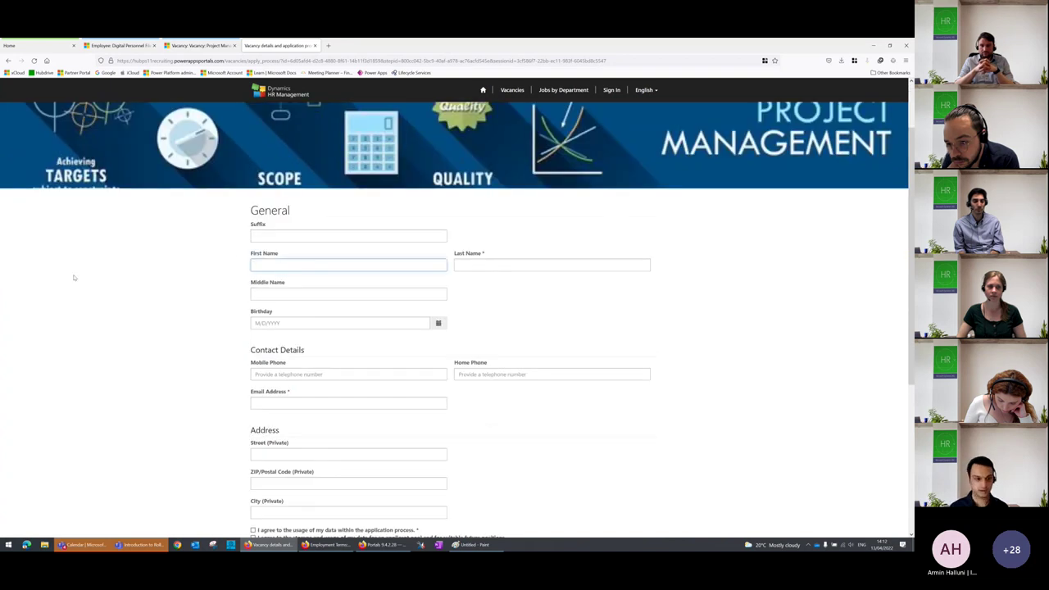
scroll(145, 266, "down", 1)
type("Bruce")
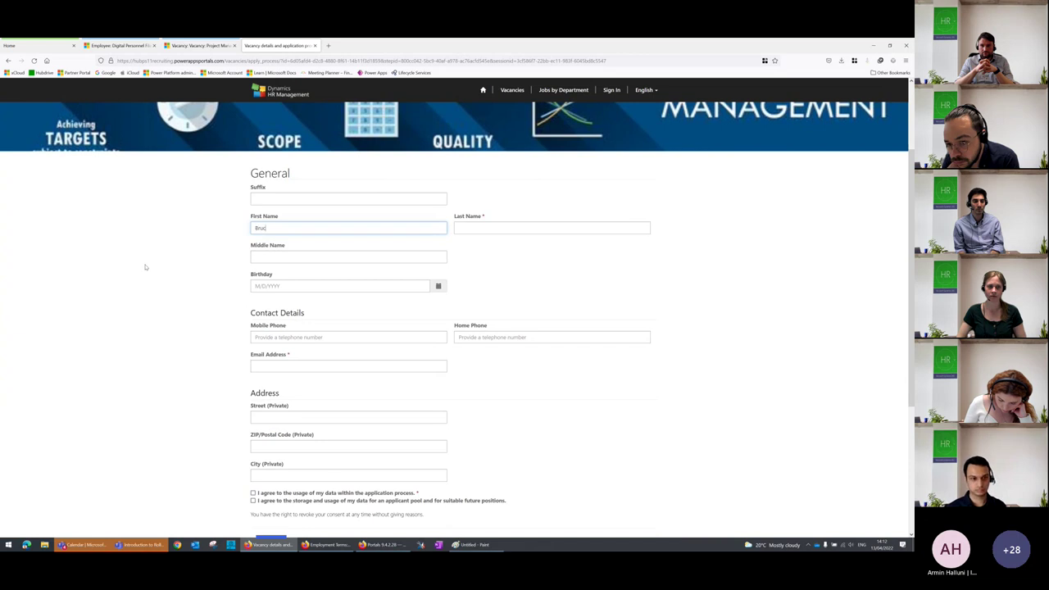
left_click(483, 230)
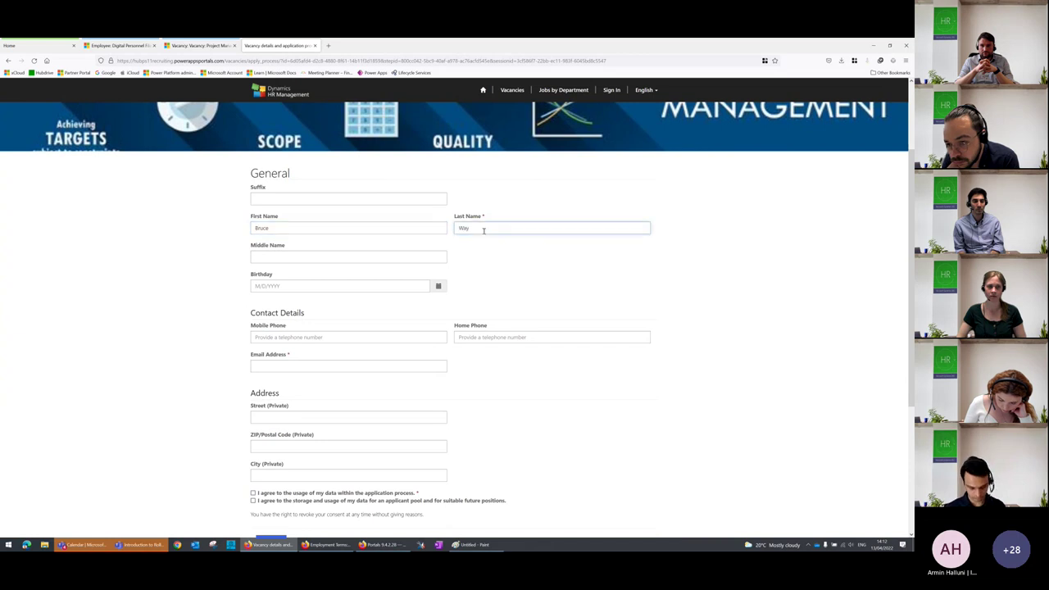
left_click(220, 263)
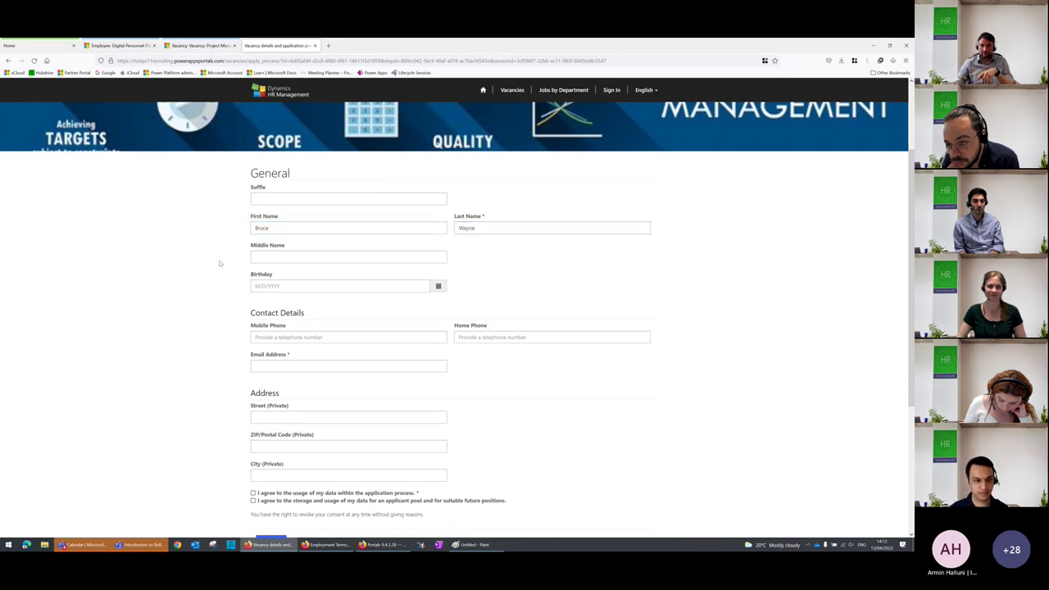
left_click(284, 283)
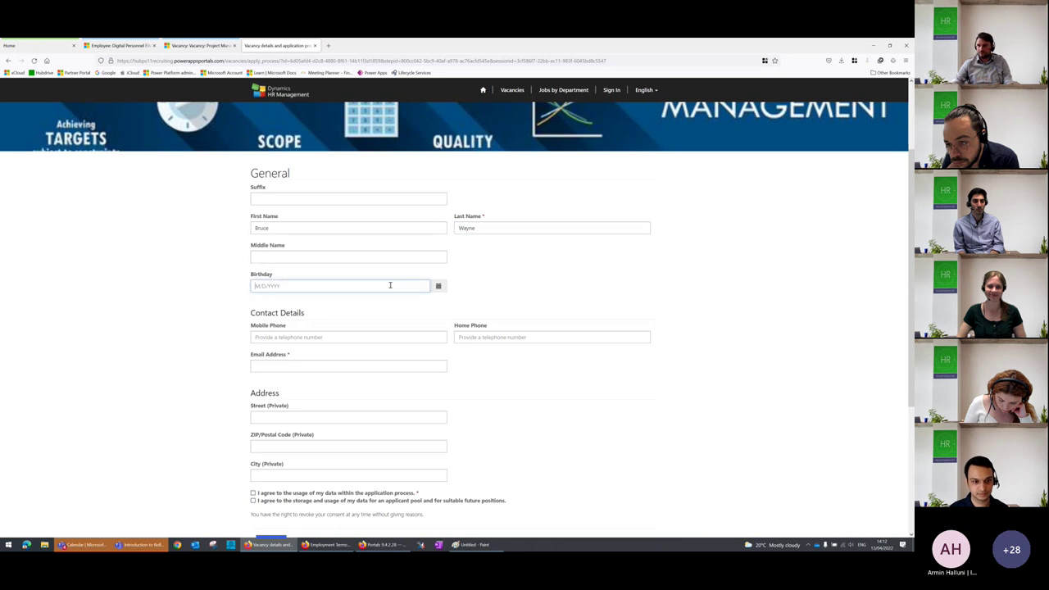
left_click(437, 285)
left_click(301, 300)
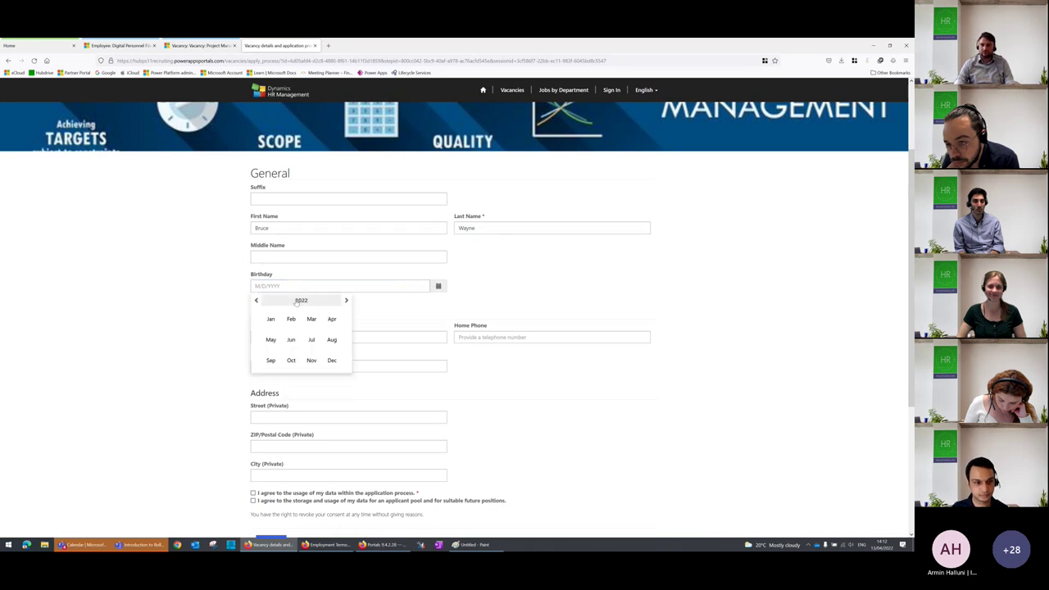
left_click(256, 301)
left_click(256, 301)
left_click(255, 301)
left_click(255, 300)
left_click(255, 301)
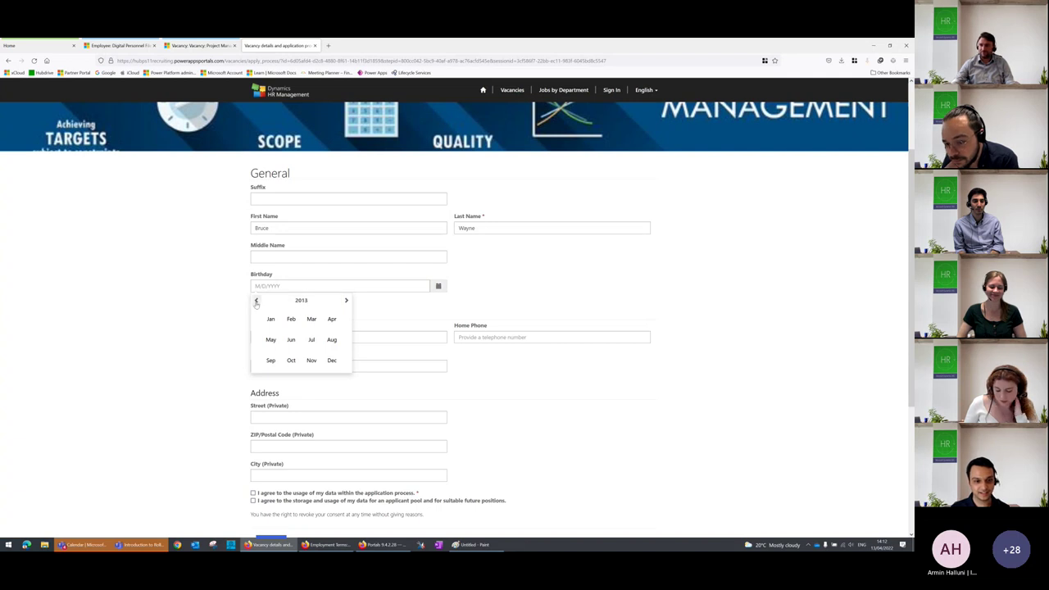
left_click(291, 301)
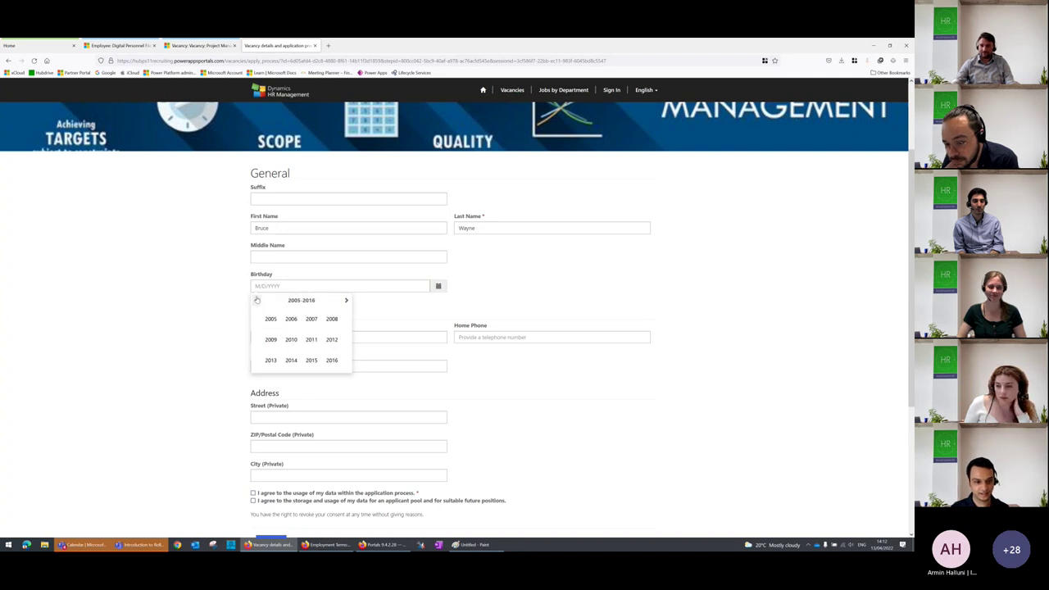
left_click(256, 300)
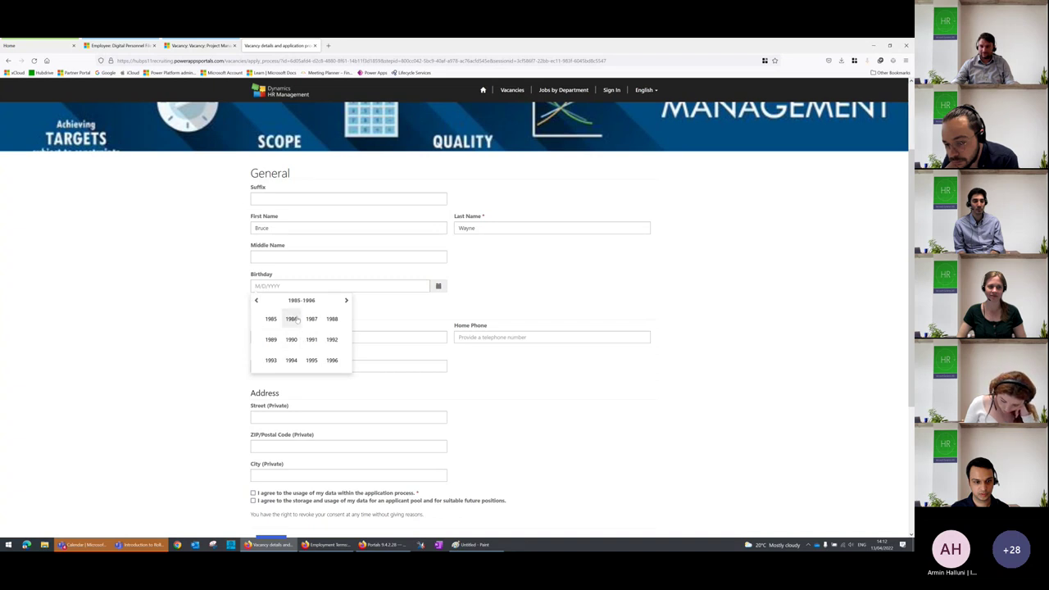
left_click(272, 322)
left_click(291, 319)
left_click(287, 334)
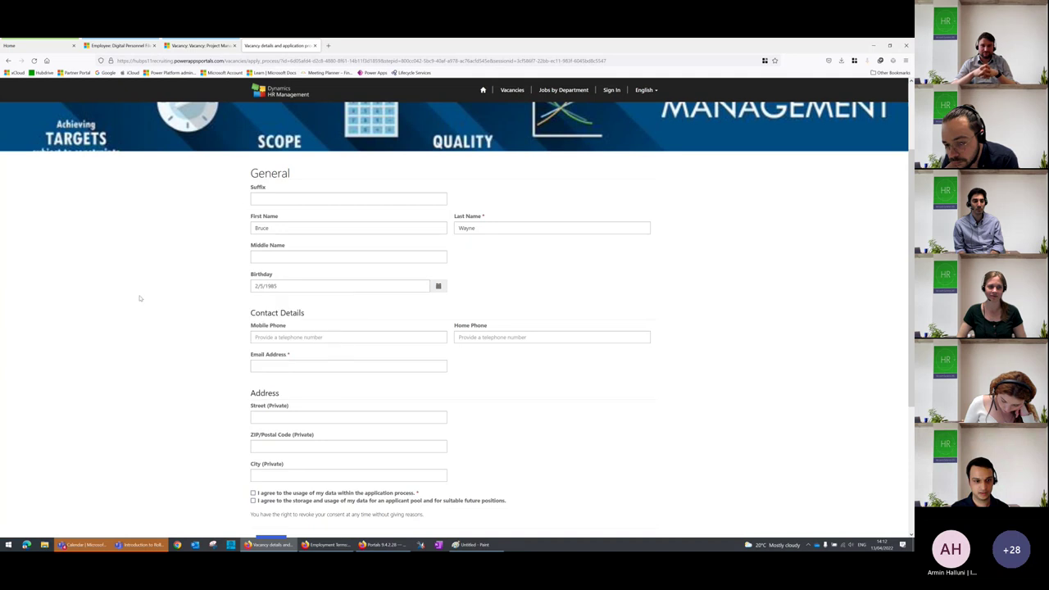
- Fill in the applicant's e-mail address from the autocomplete suggestion
left_click(299, 366)
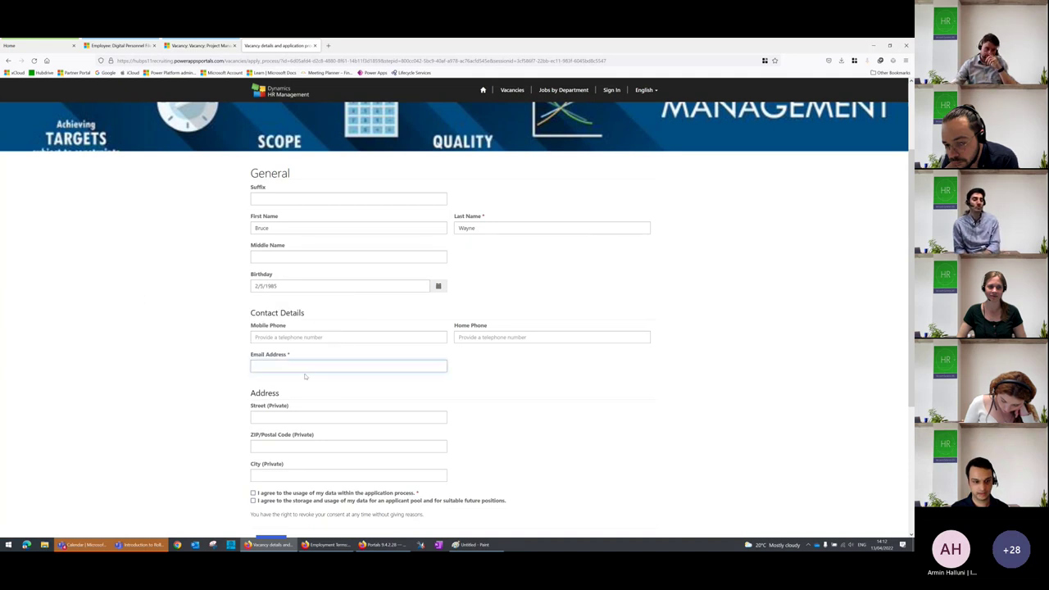
type("test")
key("Down")
key("Down")
key("Return")
scroll(209, 375, "down", 2)
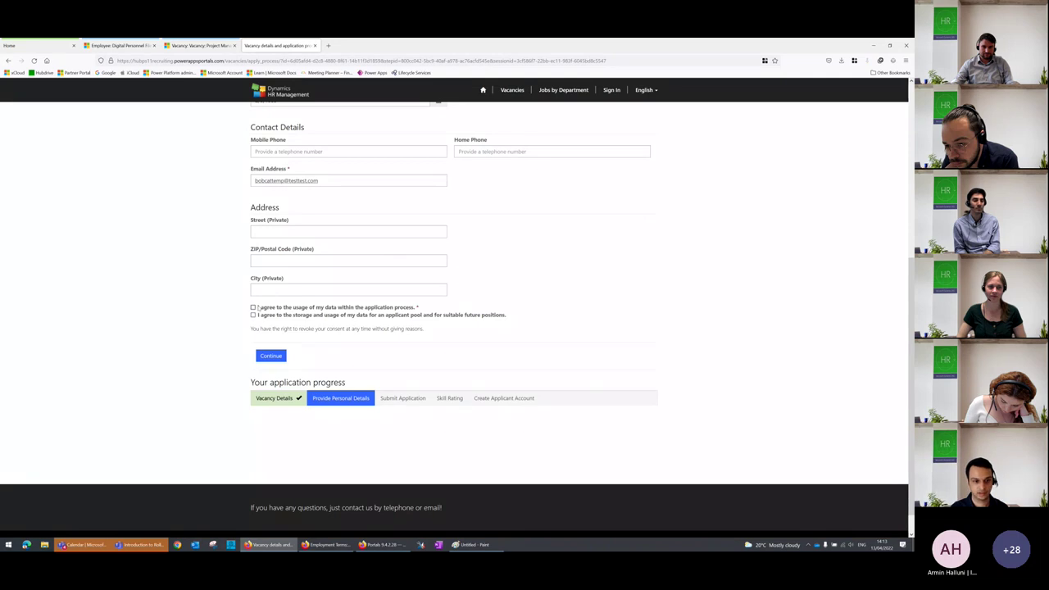
- Continue to the next application step and set the desired location to Frankfurt
left_click(272, 355)
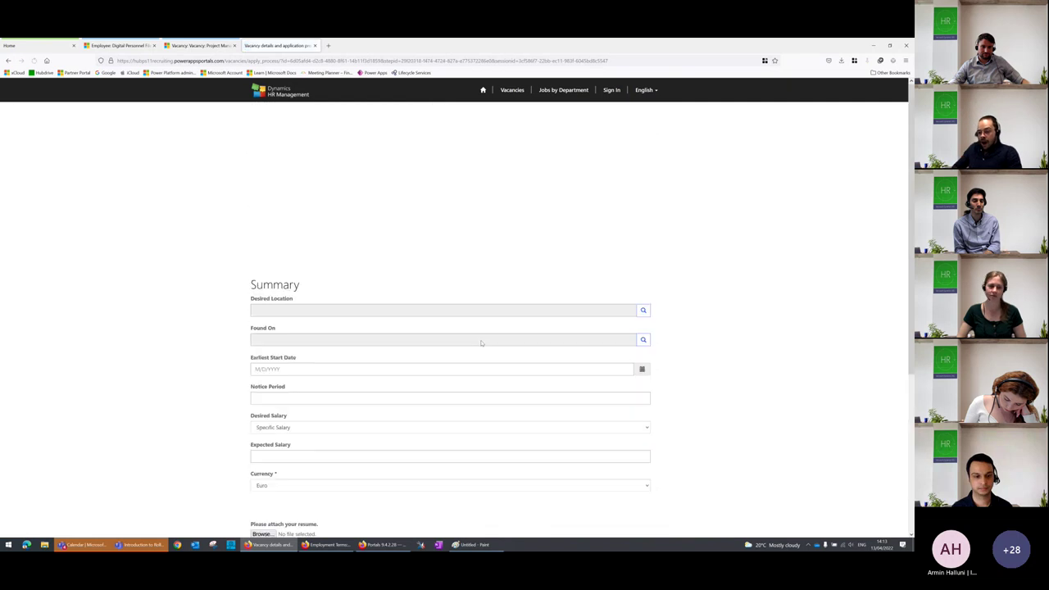
scroll(403, 334, "down", 1)
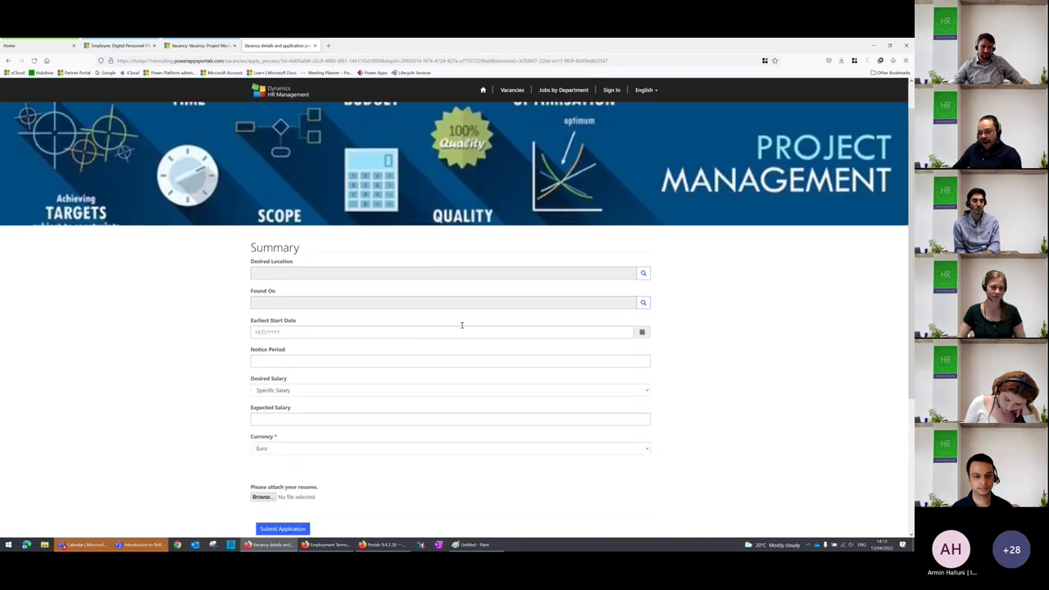
left_click(643, 272)
left_click(305, 141)
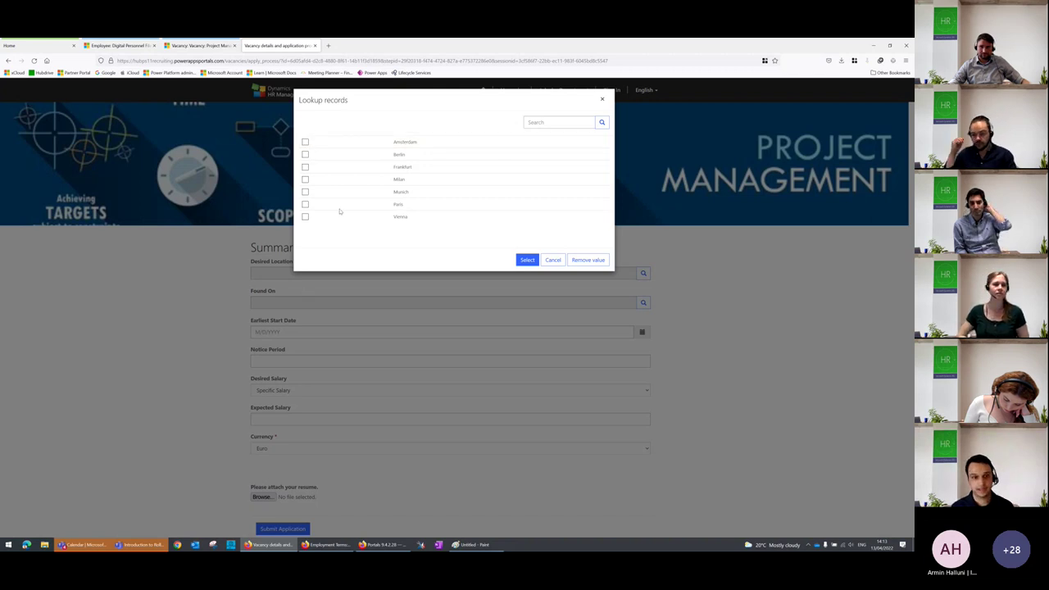
left_click(305, 142)
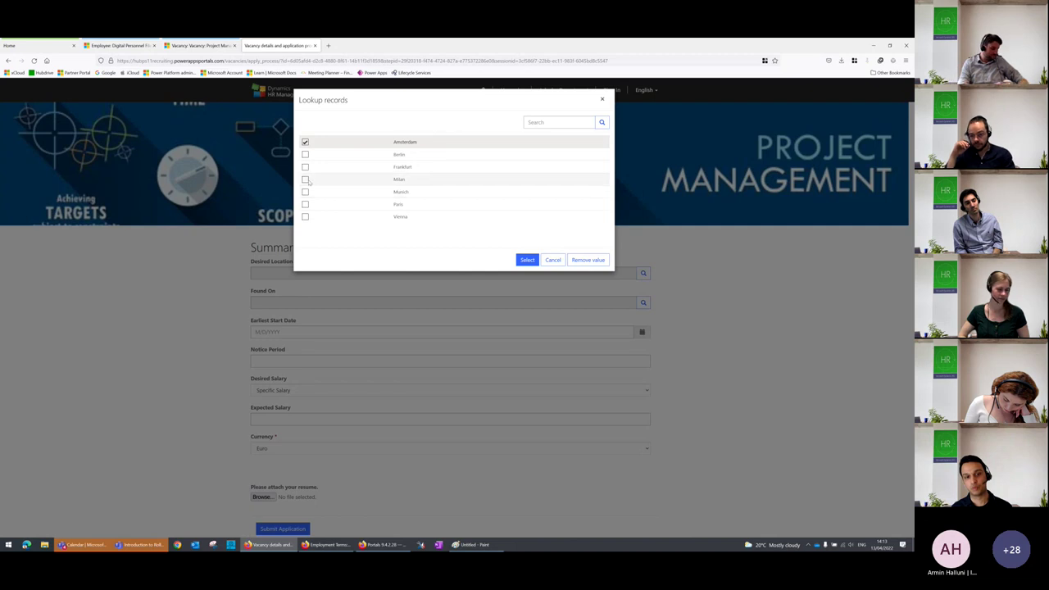
left_click(305, 166)
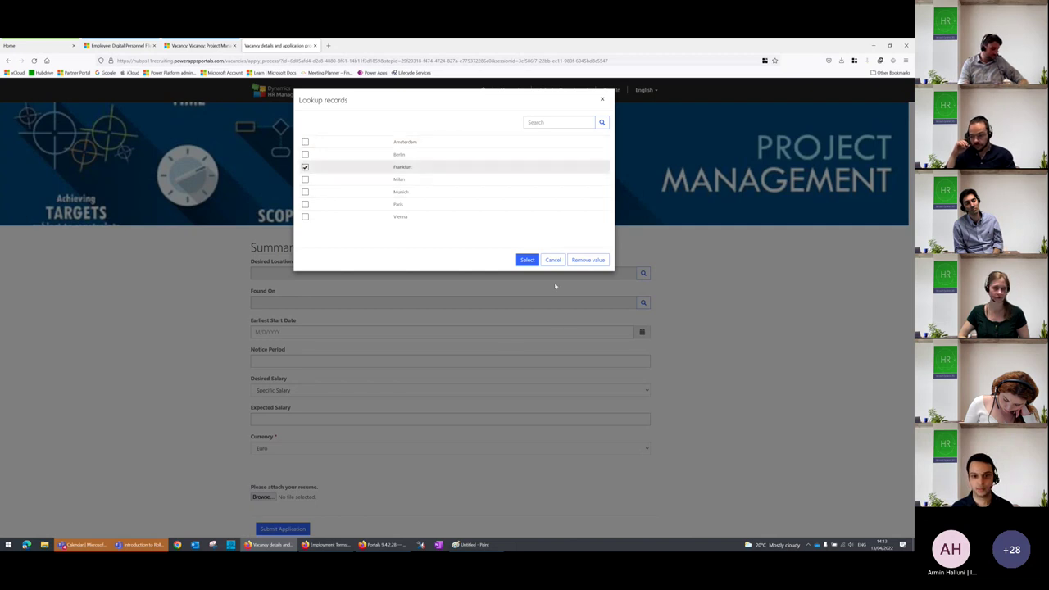
left_click(522, 260)
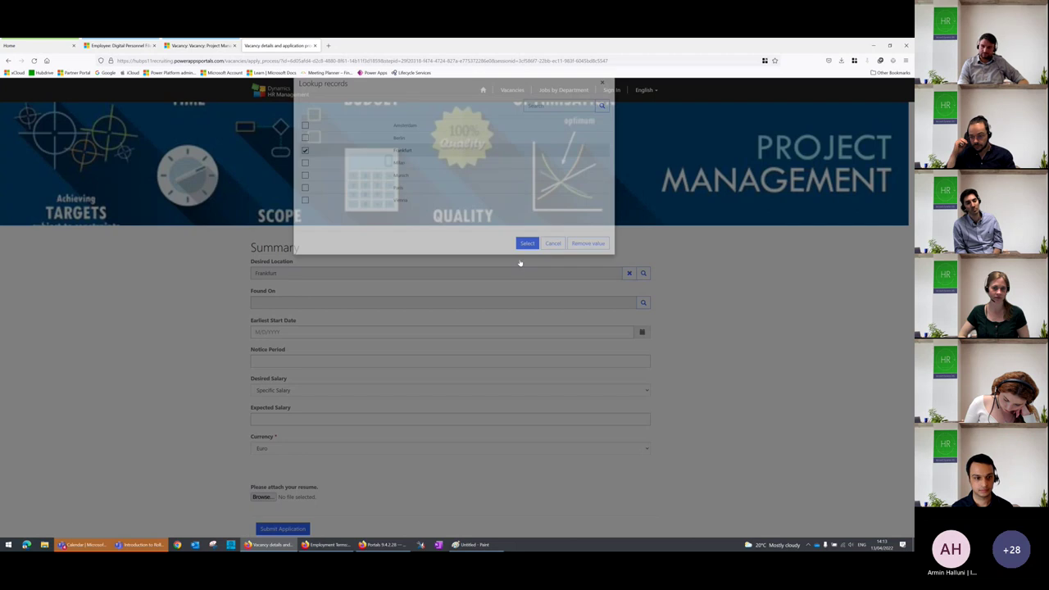
- Record LinkedIn as where the vacancy was found
scroll(613, 304, "down", 1)
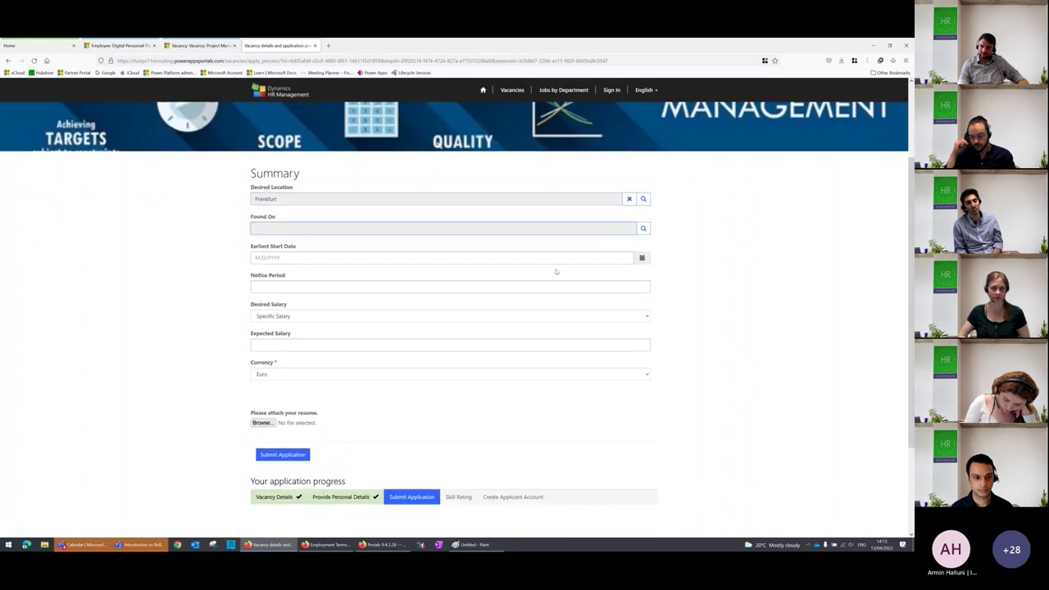
left_click(643, 229)
left_click(326, 158)
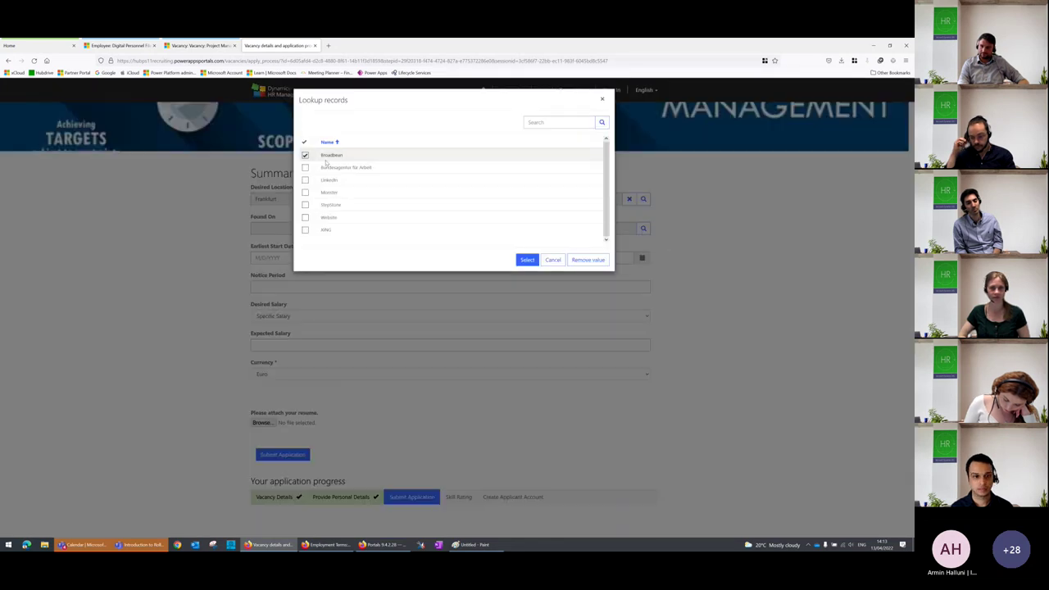
left_click(305, 167)
left_click(305, 179)
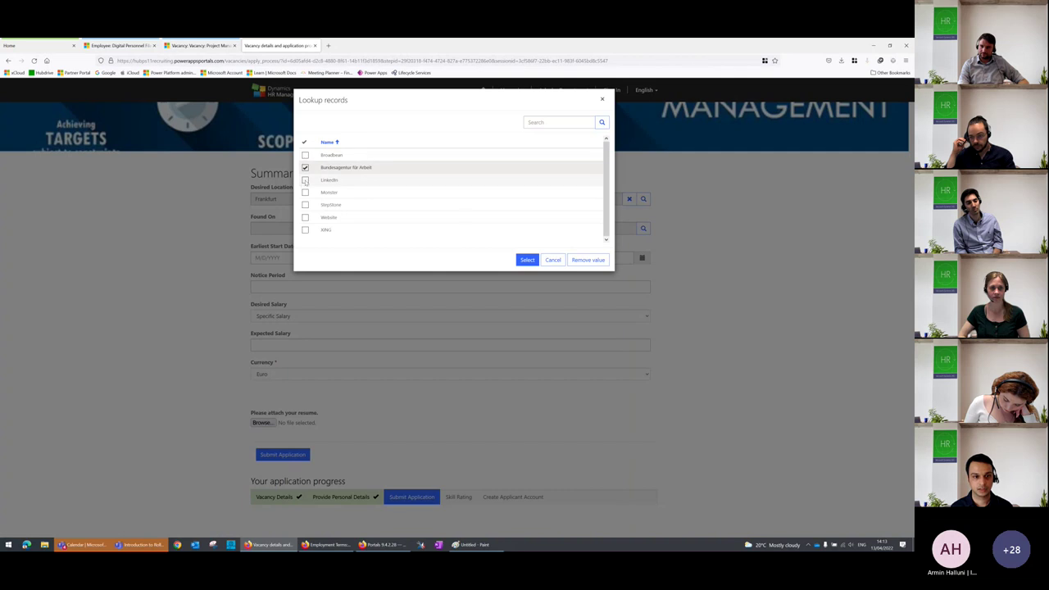
left_click(526, 259)
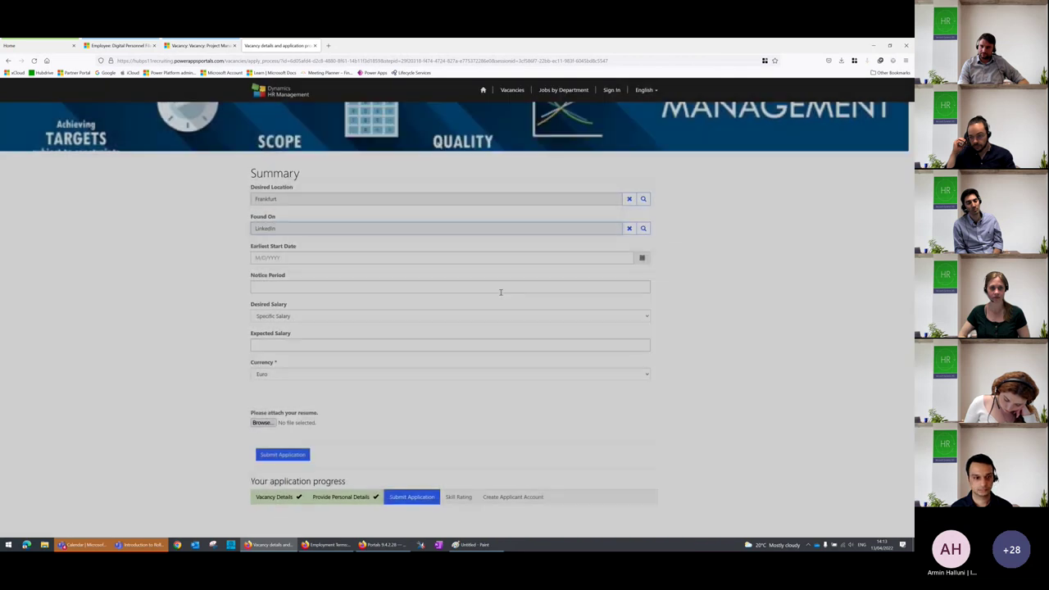
- Set the earliest start date to June 1, 2022
left_click(548, 258)
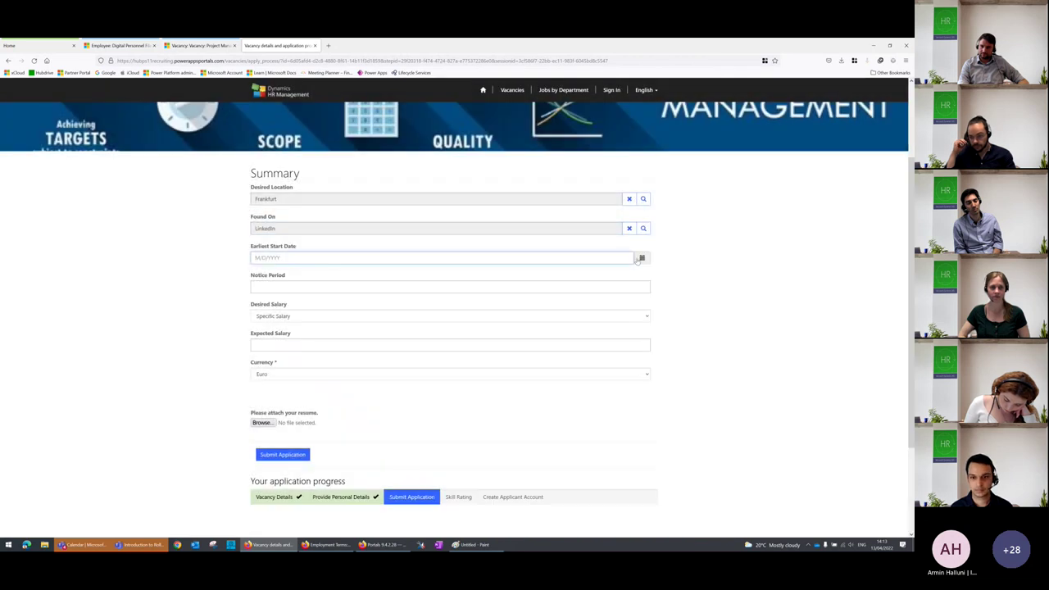
left_click(642, 258)
left_click(344, 272)
left_click(300, 295)
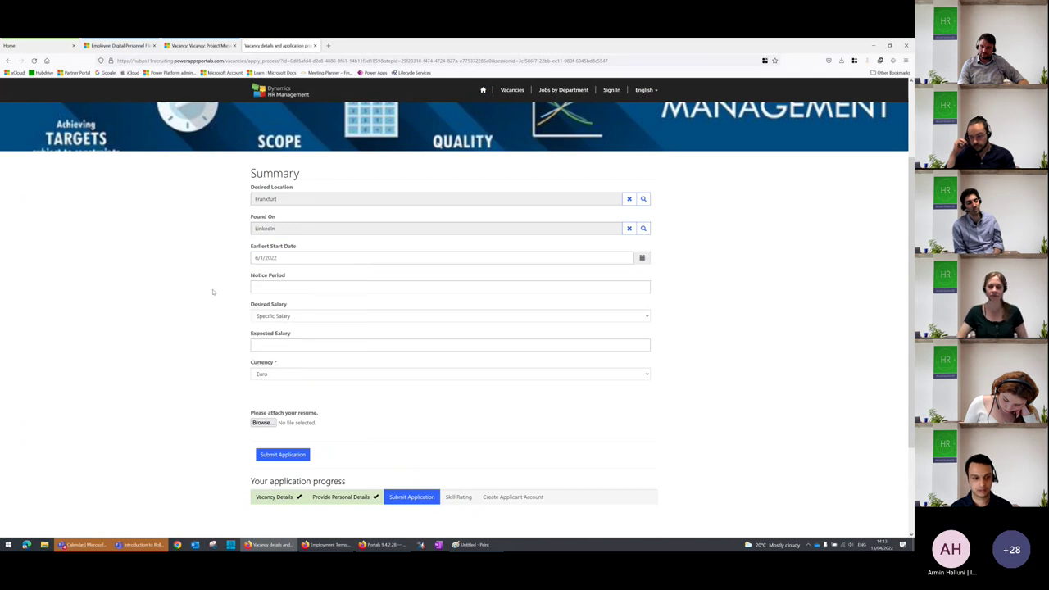
scroll(363, 290, "down", 1)
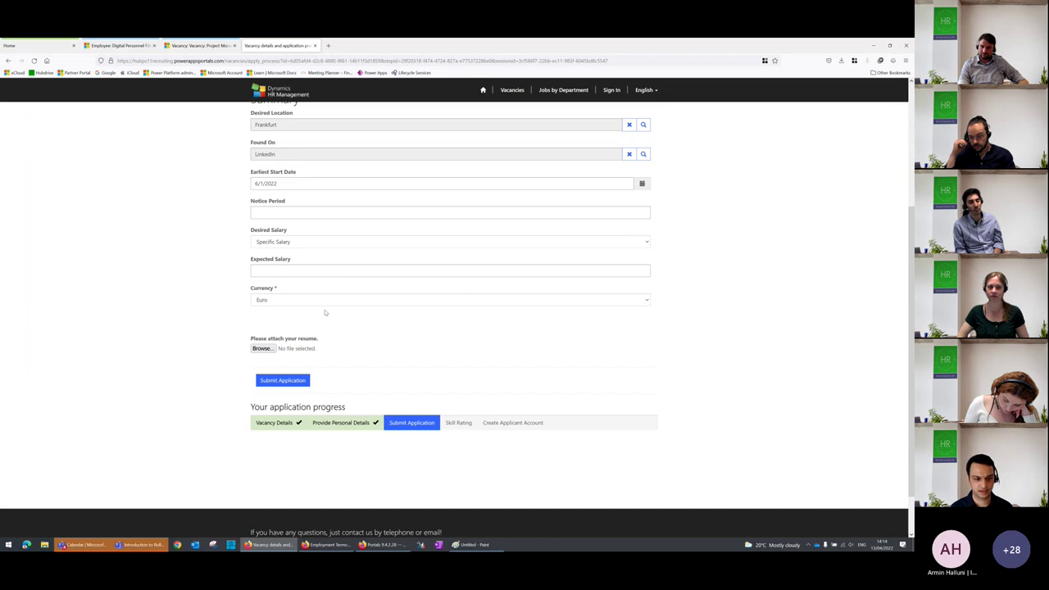
- Attach 'RU36 showcase sample.pdf' as the résumé and submit the application
left_click(260, 348)
left_click_drag(2, 214, 0, 215)
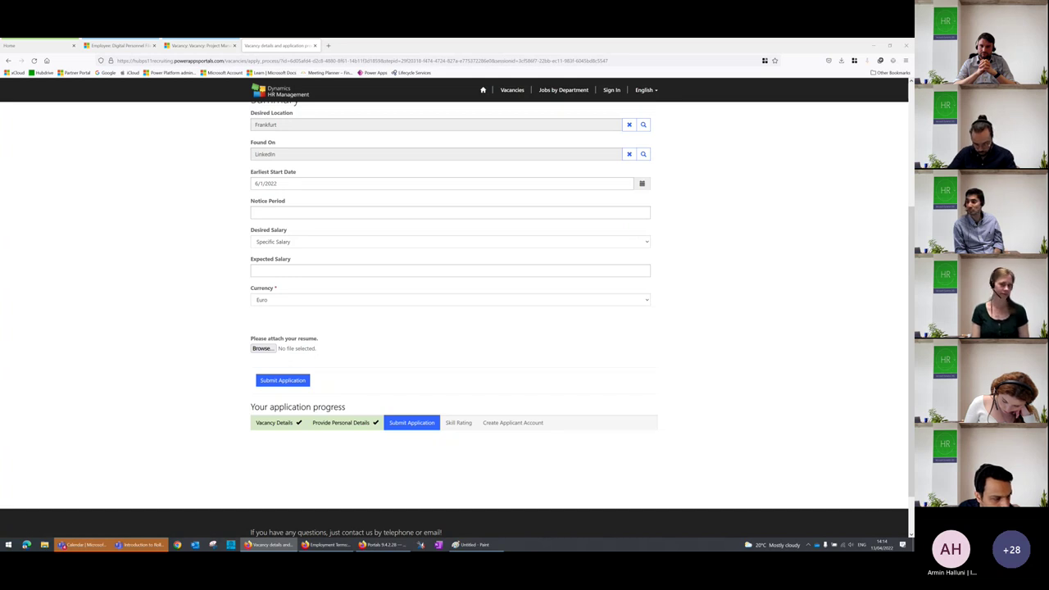
key("Return")
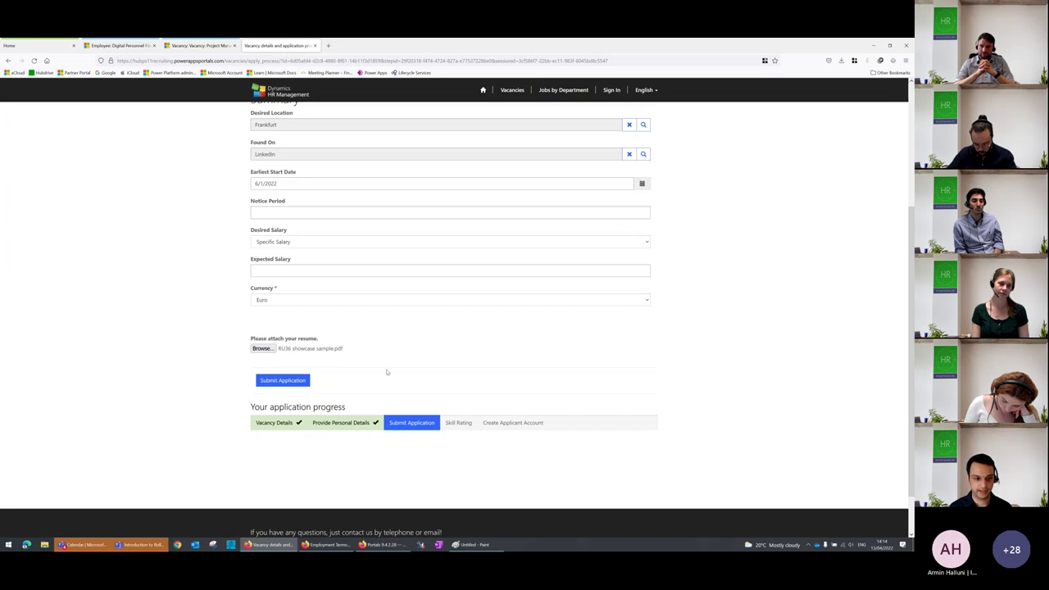
left_click(275, 382)
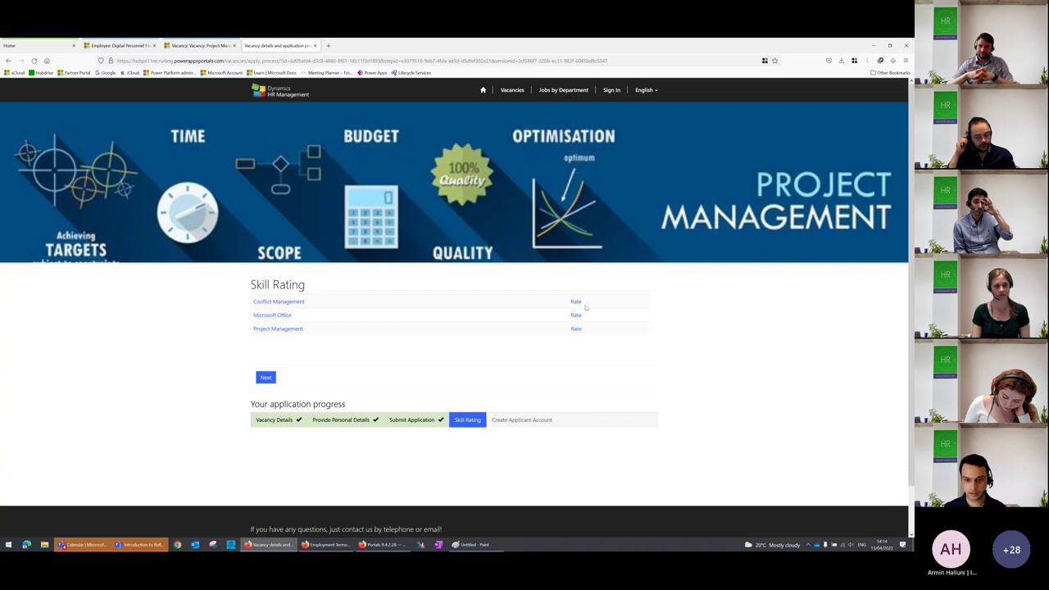
- Self-rate Conflict Management as 2 (Advanced) and Microsoft Office as 3 (Expert)
left_click(576, 302)
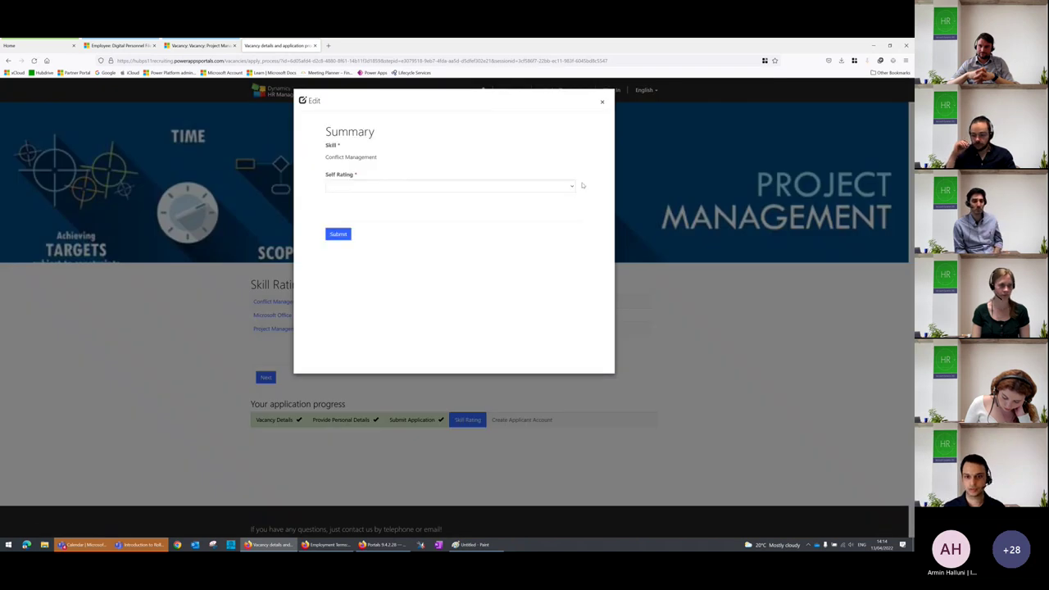
left_click(570, 187)
left_click(350, 233)
left_click(344, 235)
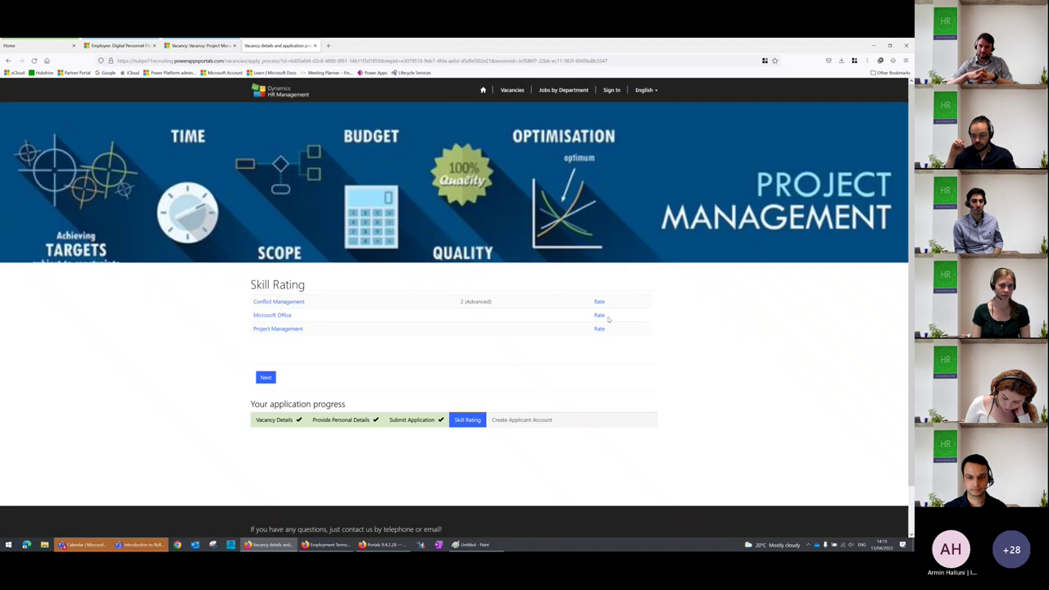
left_click(599, 315)
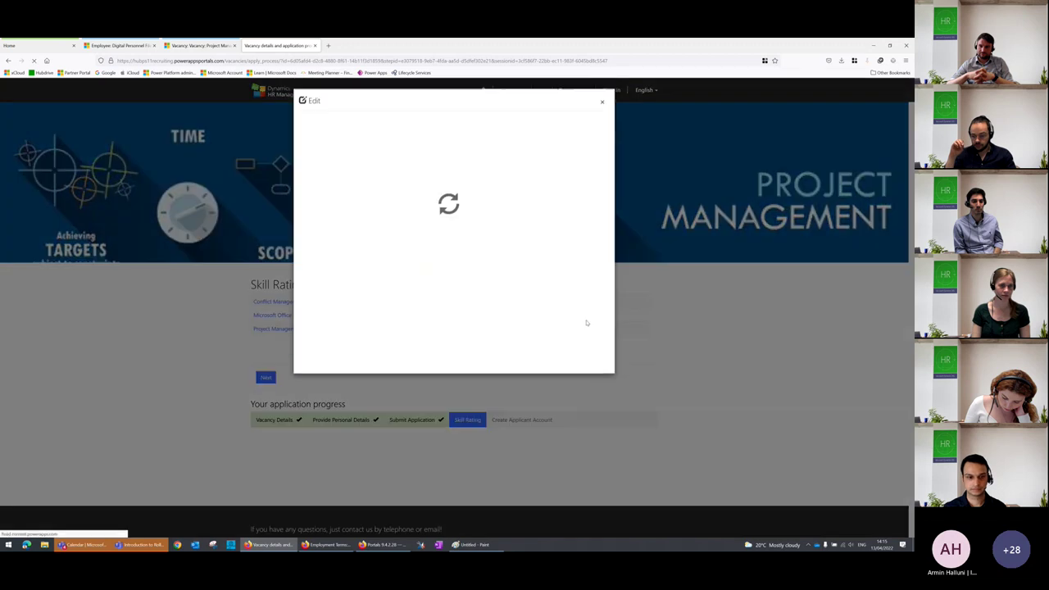
left_click(566, 186)
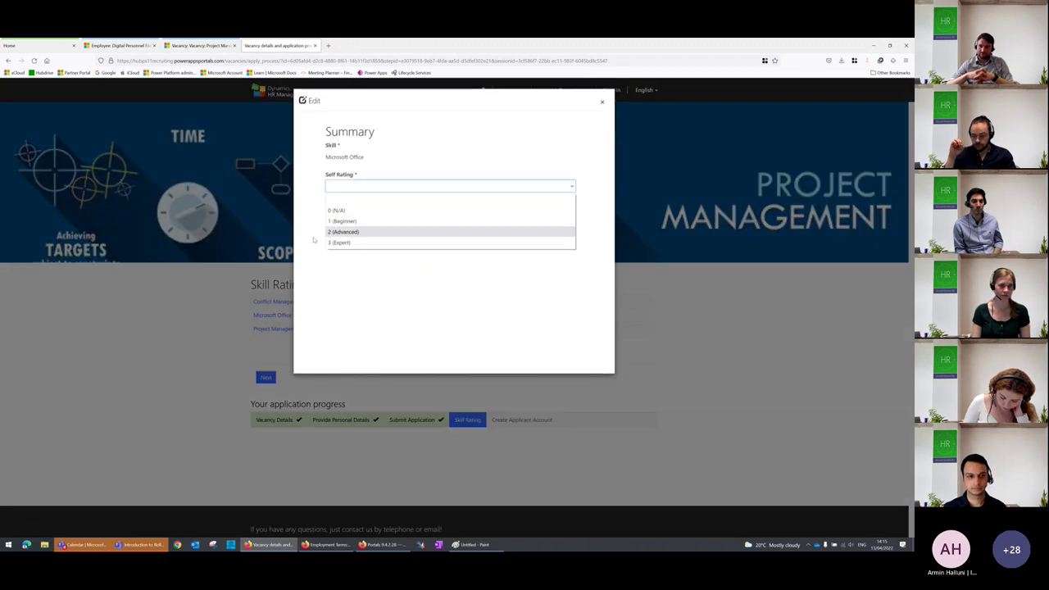
left_click(345, 242)
left_click(339, 234)
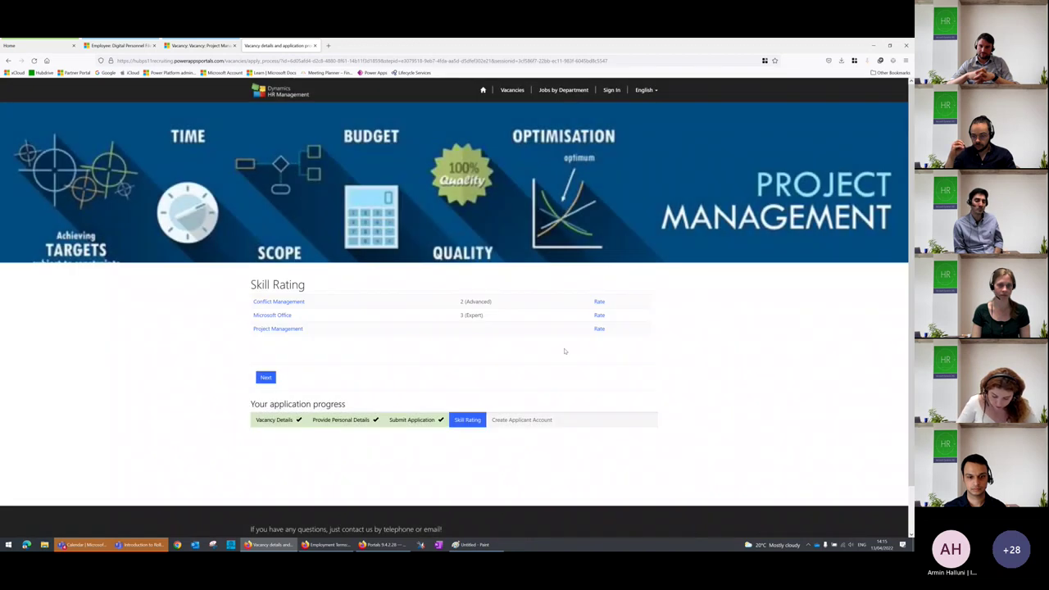
- Rate Project Management as 1 (Beginner), then finish the application without an applicant account
left_click(598, 328)
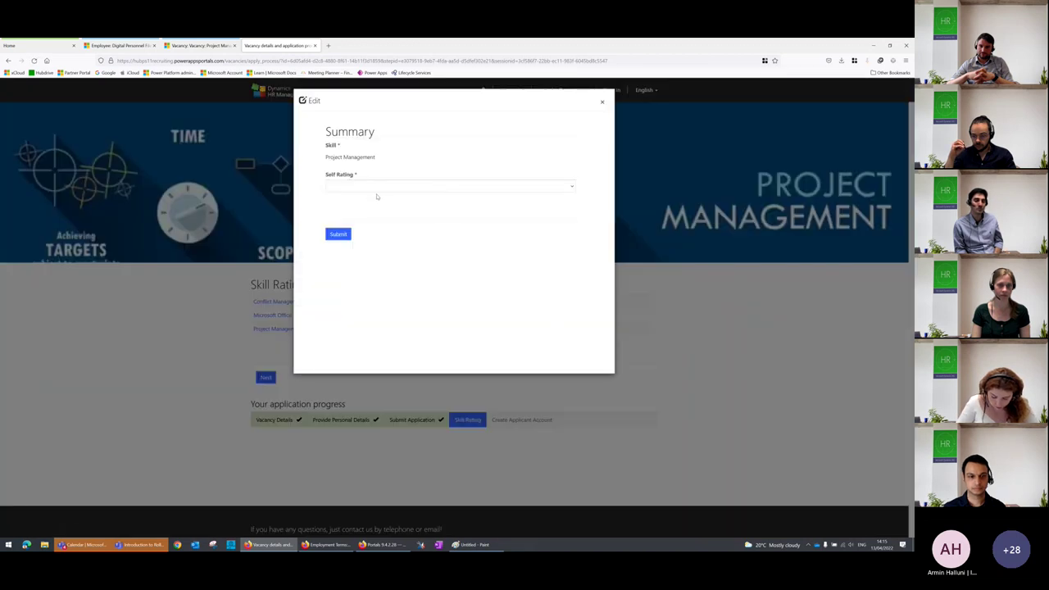
left_click(377, 190)
left_click(352, 218)
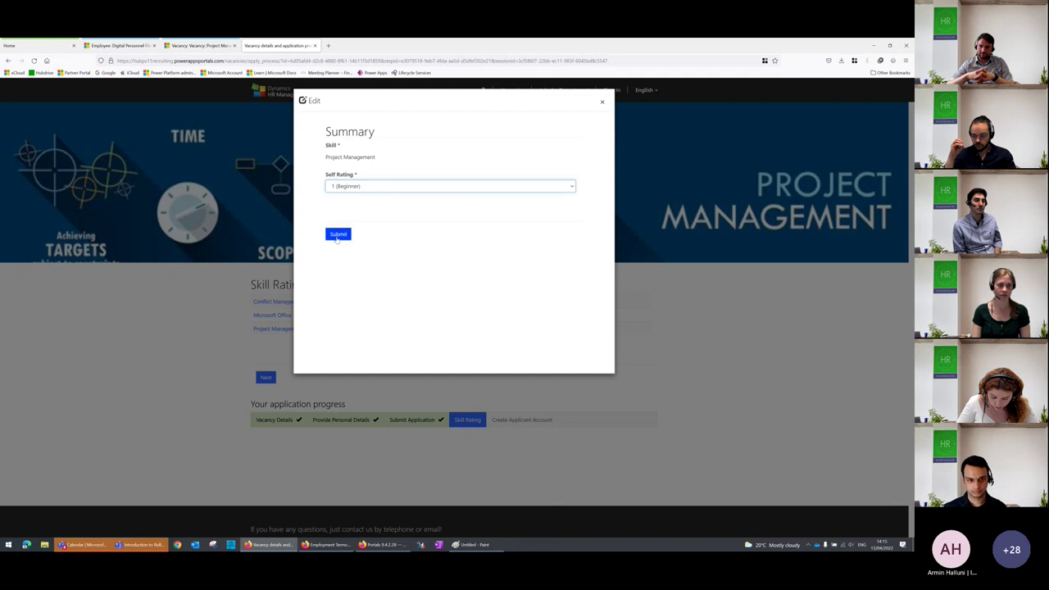
left_click(338, 235)
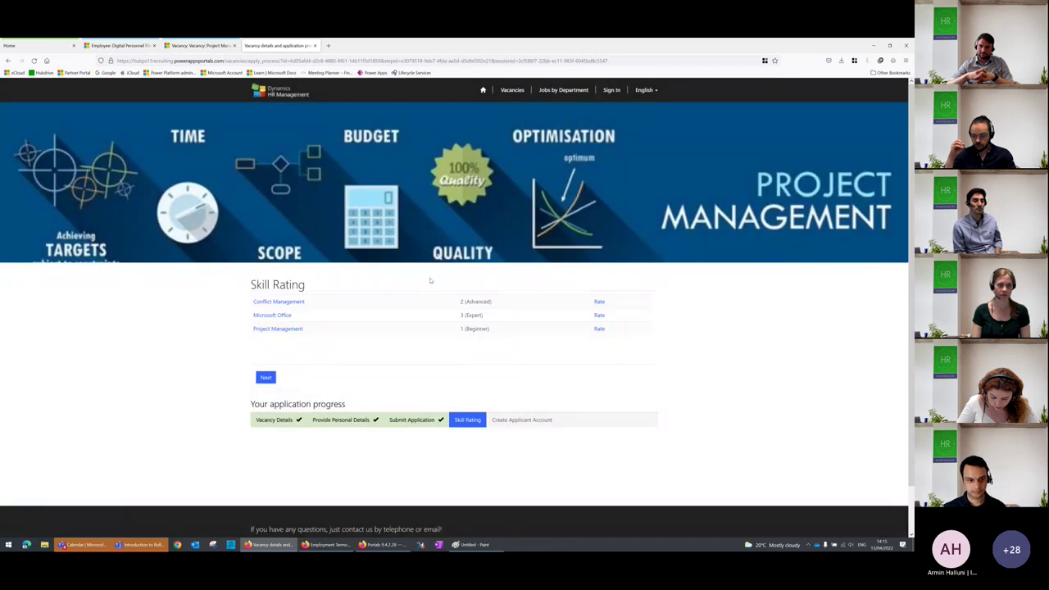
left_click(265, 377)
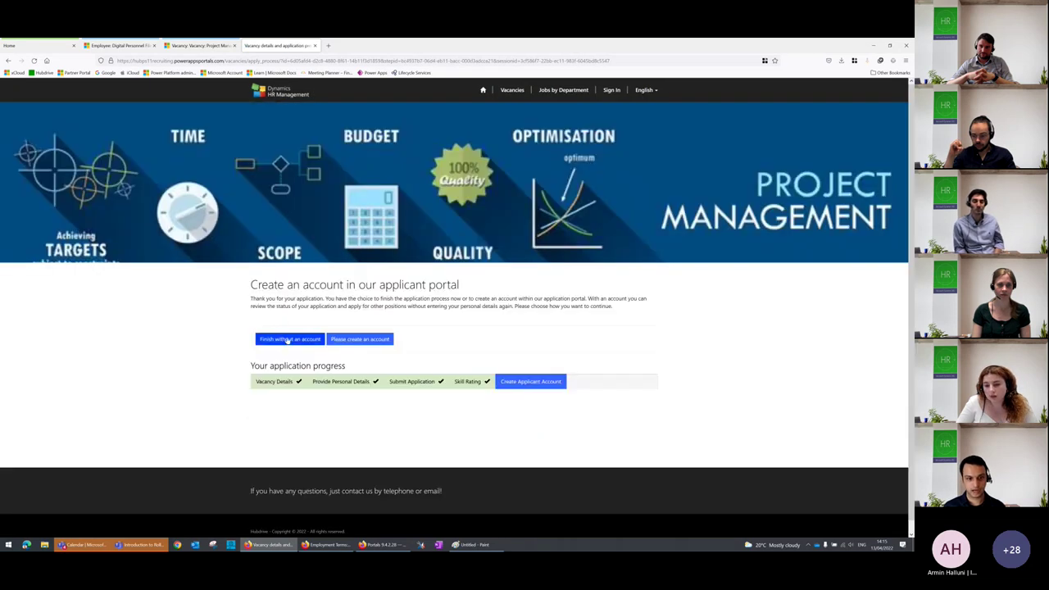
left_click(287, 339)
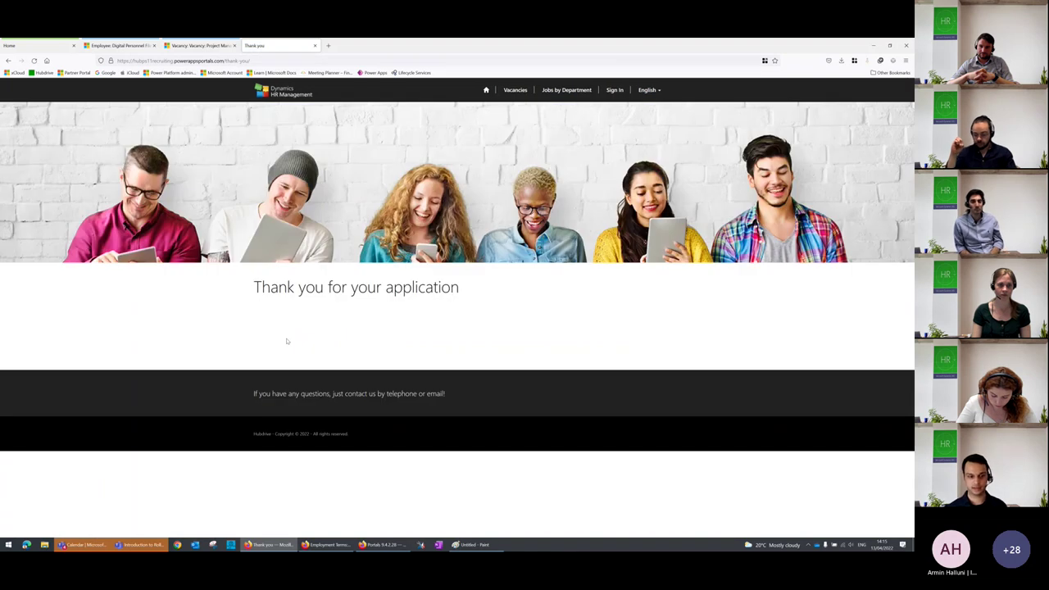
- Return to the Project Manager vacancy and open the new candidate's row from Active Applications
left_click(194, 46)
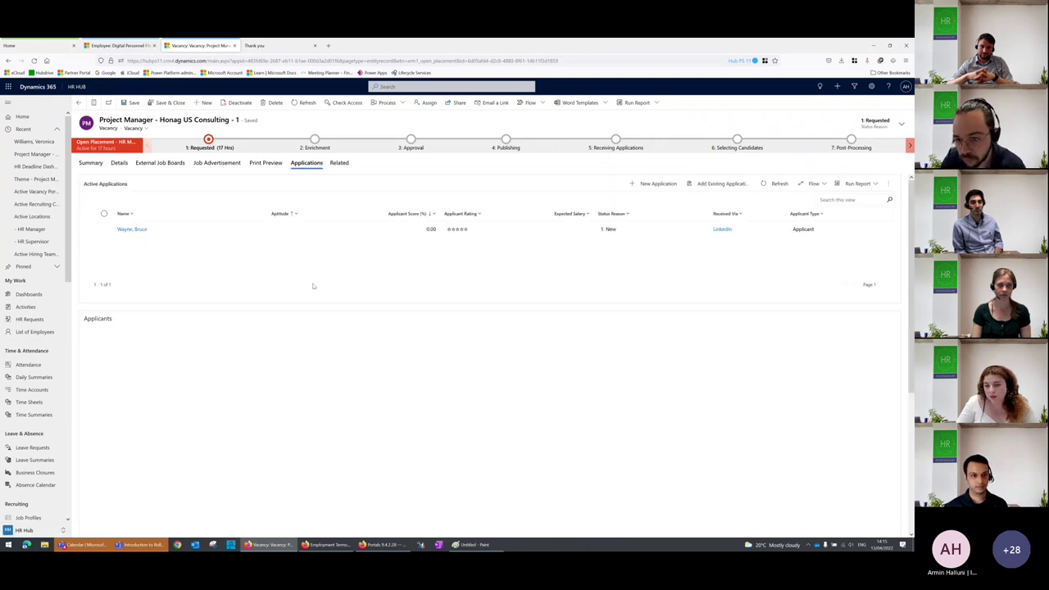
double_click(193, 233)
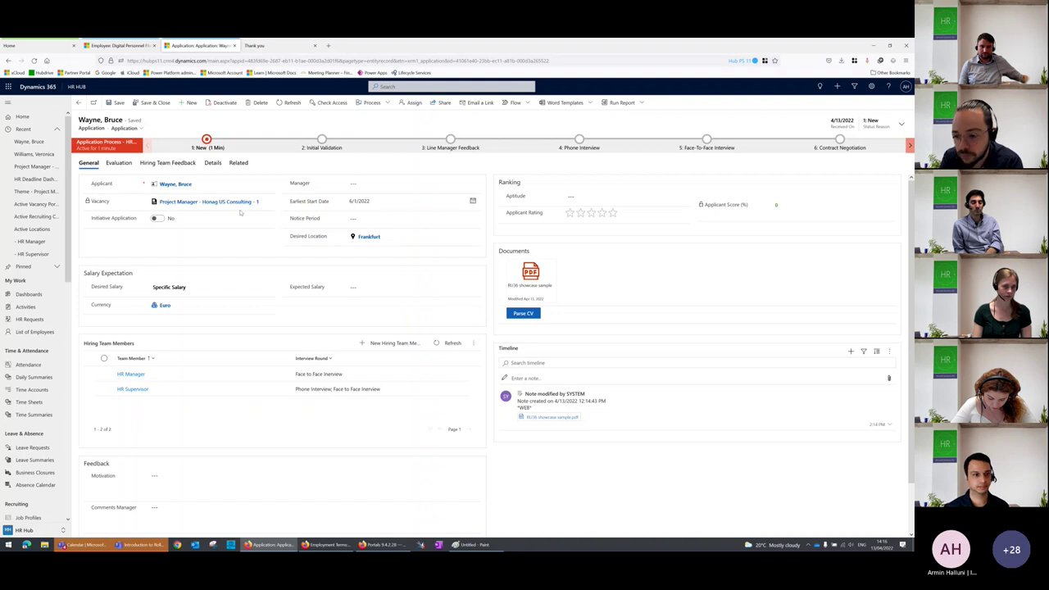
- Advance the application past the New stage with Aptitude set to Good Match
left_click(207, 141)
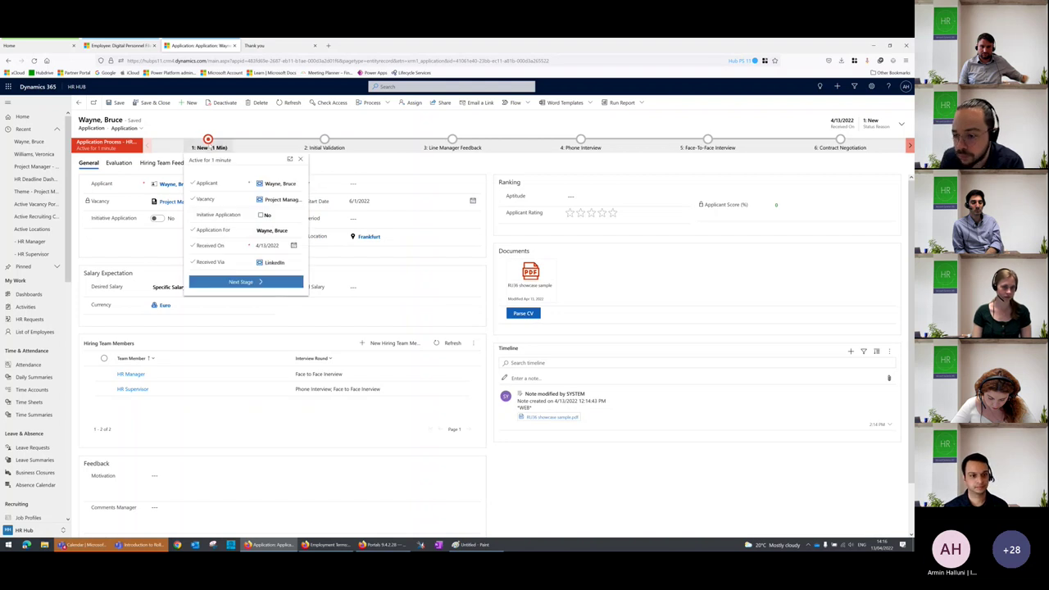
left_click(246, 282)
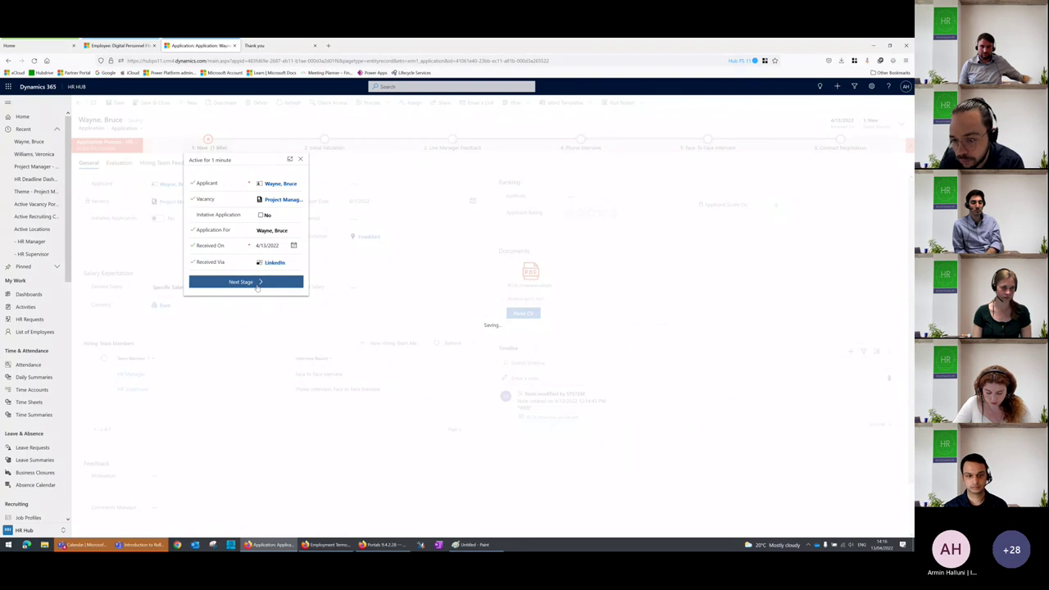
left_click(361, 228)
left_click(360, 248)
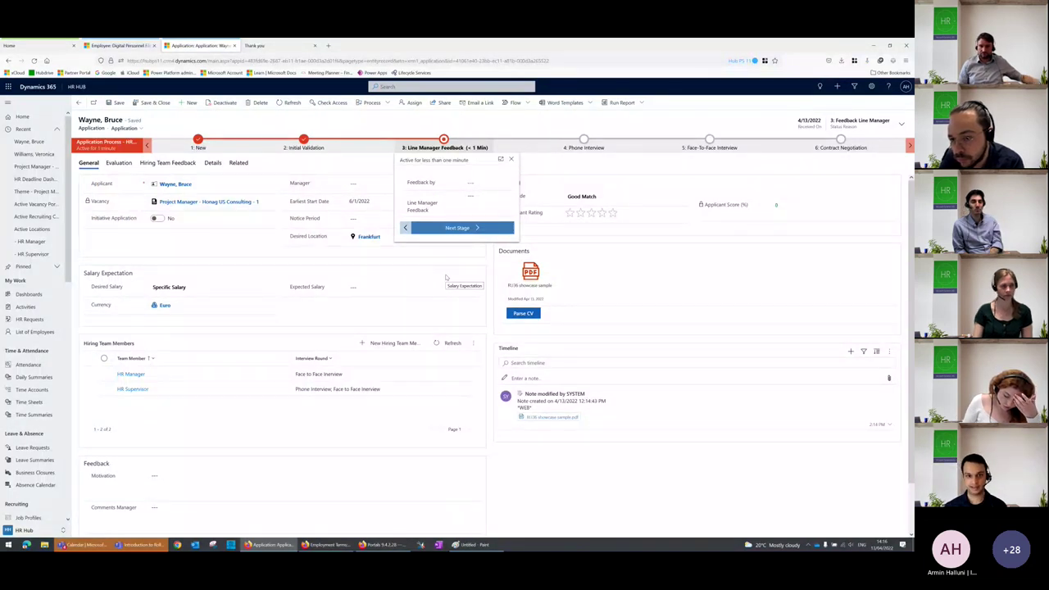
- Move past Line Manager Feedback to the Face-To-Face Interview stage and show hiring team feedback
left_click(449, 229)
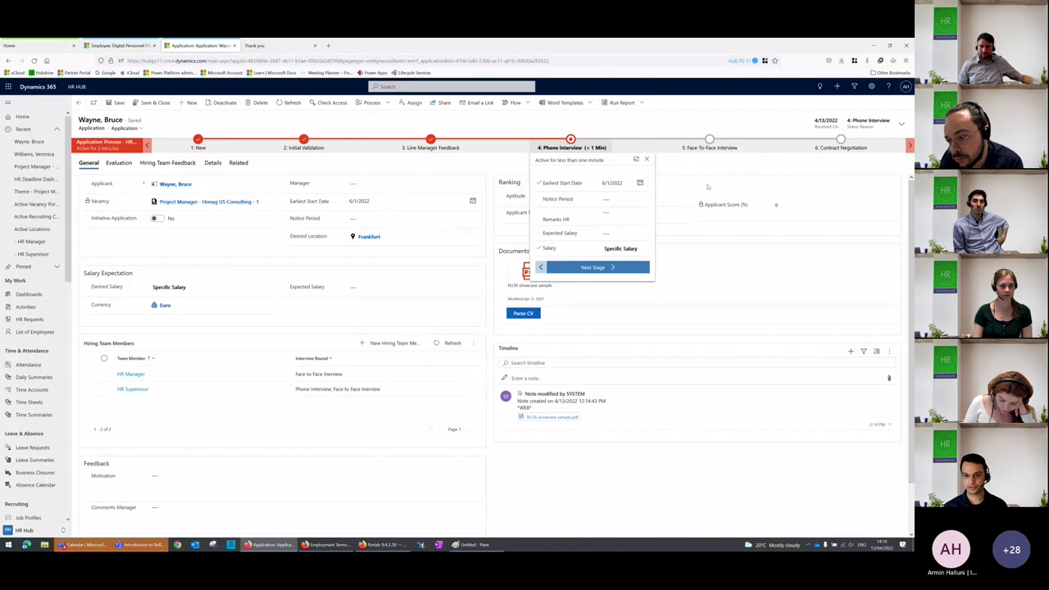
left_click(603, 267)
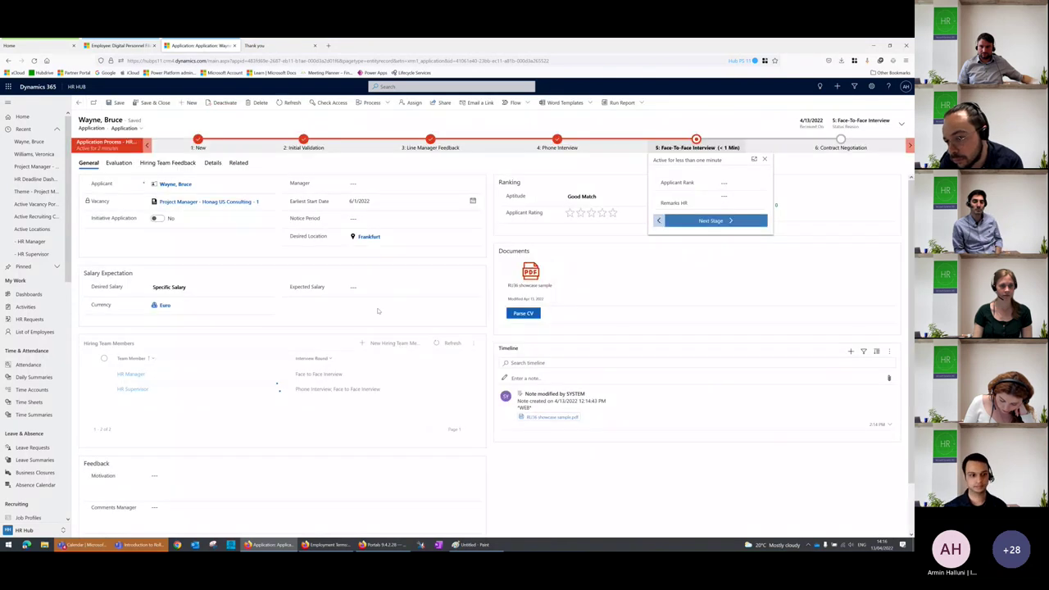
left_click(168, 163)
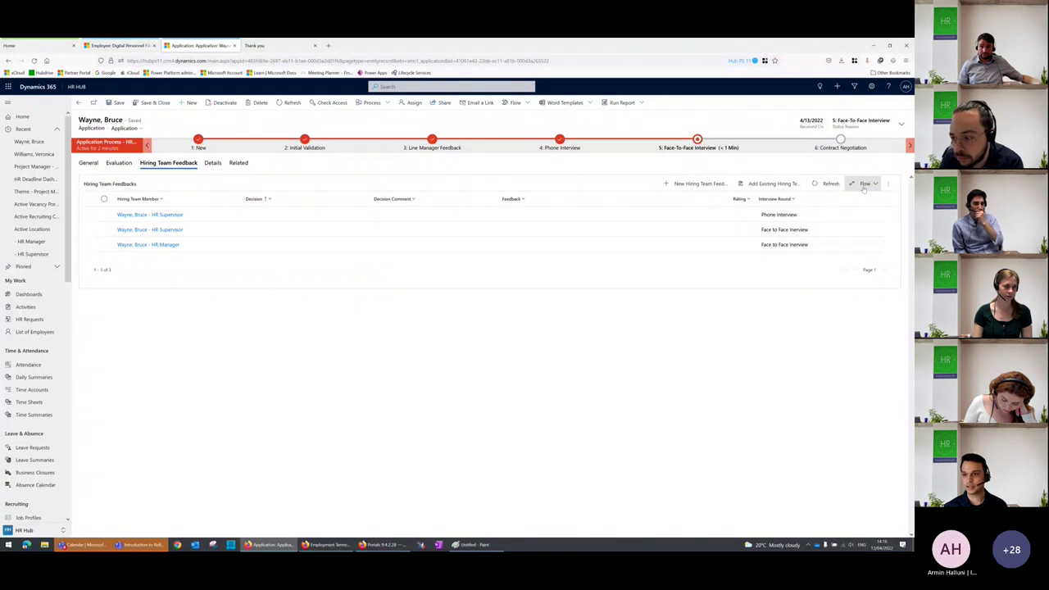
- Give the HR Manager's face-to-face feedback 5 stars, 'Good', a Yes decision, and save as Submit
left_click(813, 187)
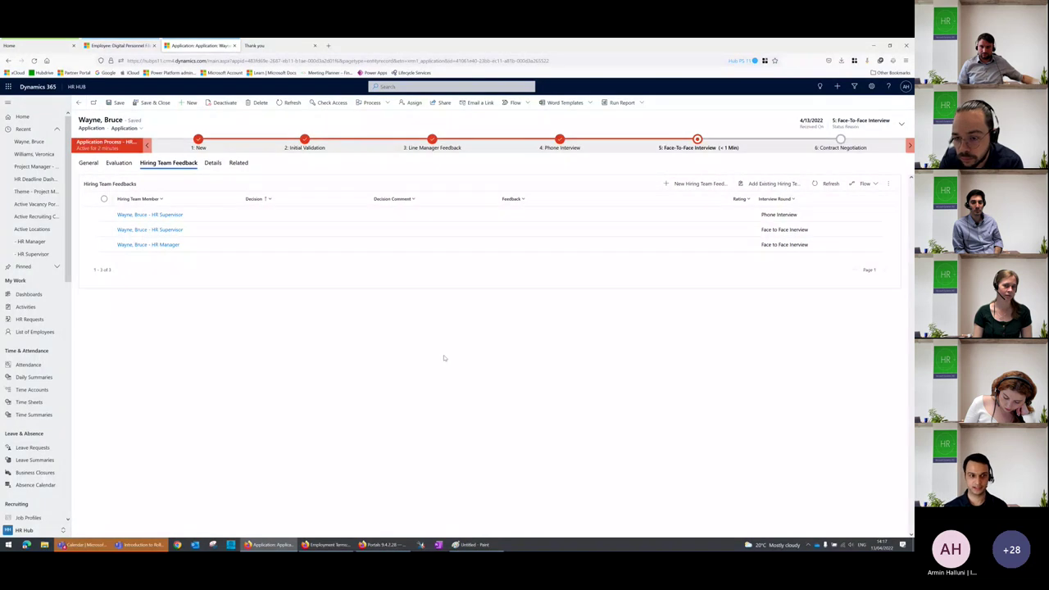
left_click(322, 246)
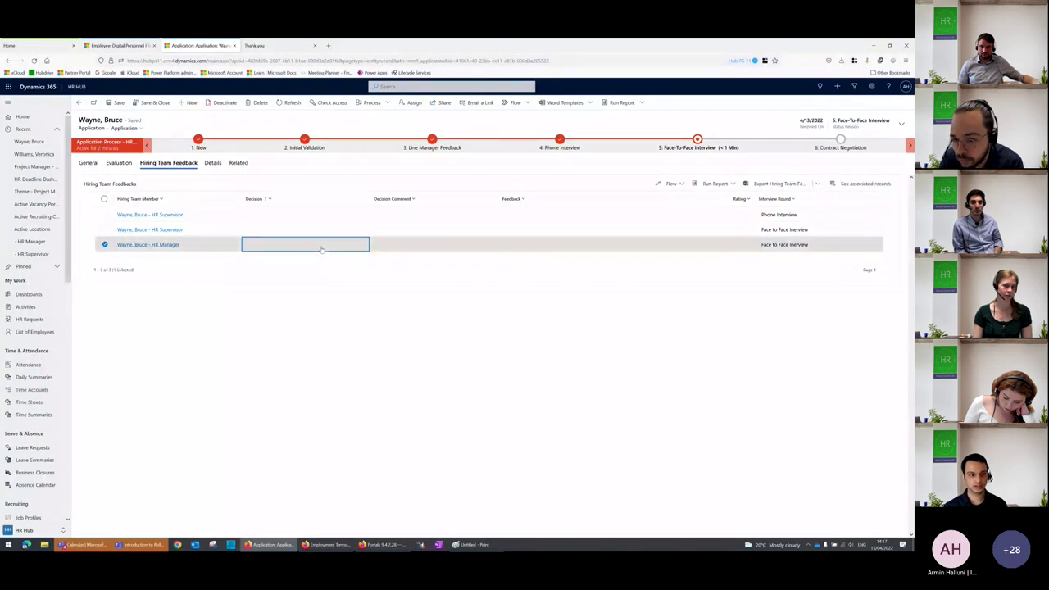
left_click(321, 248)
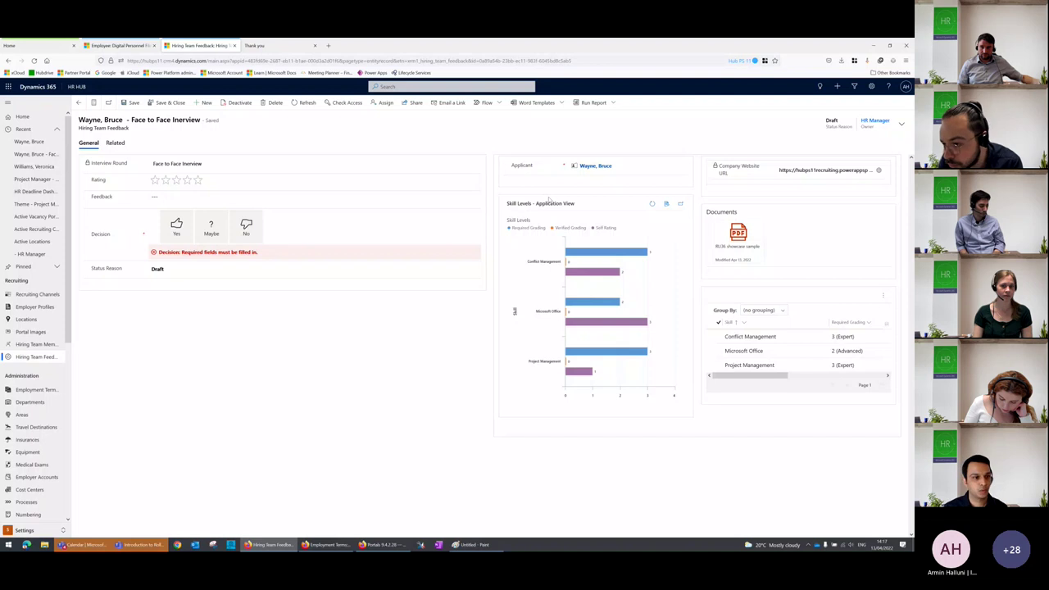
left_click(197, 179)
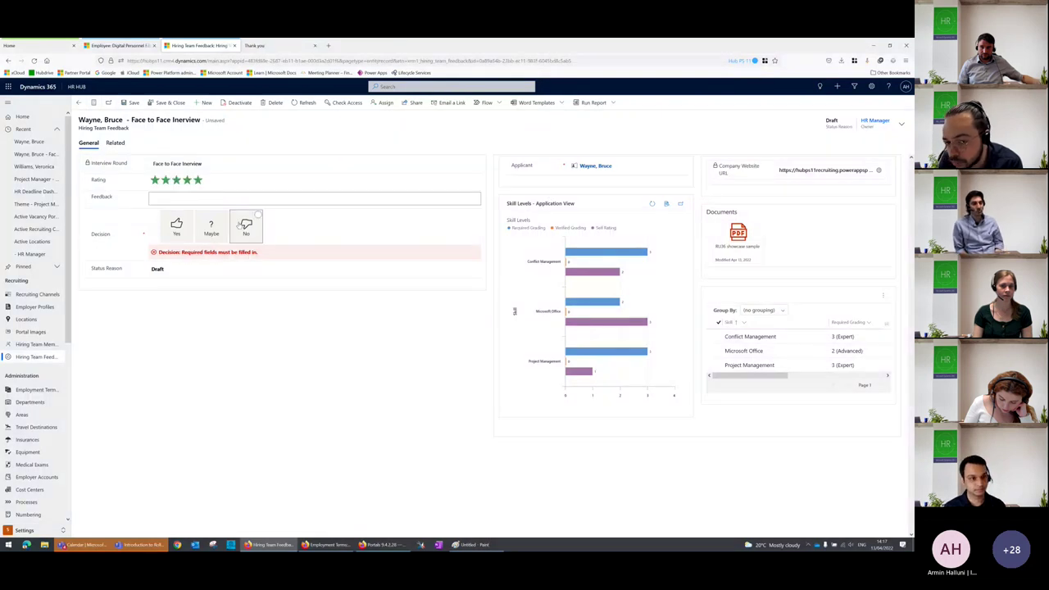
type("Good")
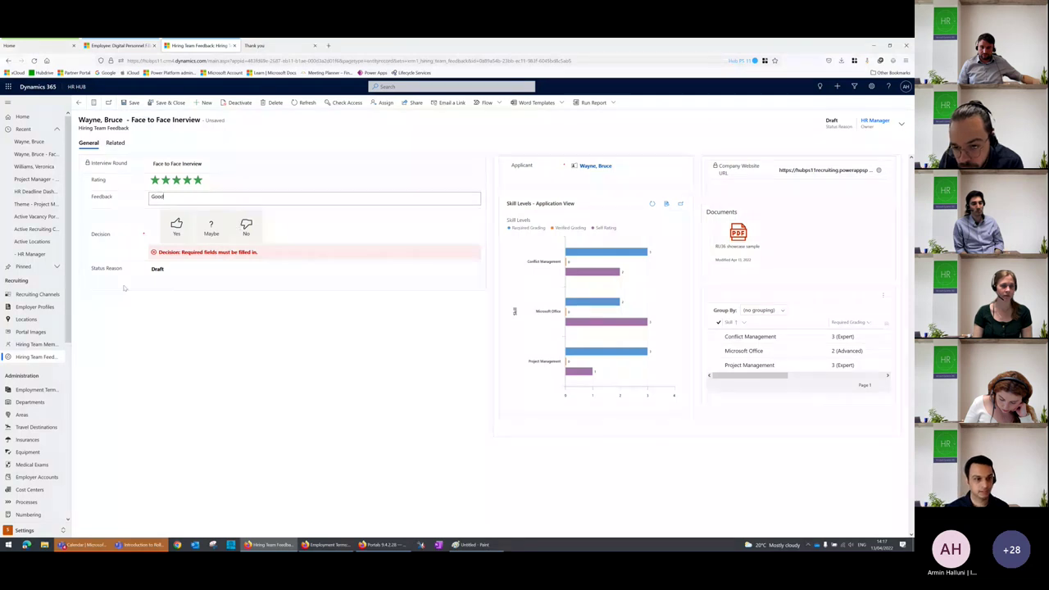
left_click(176, 225)
left_click(155, 322)
key("ctrl+s")
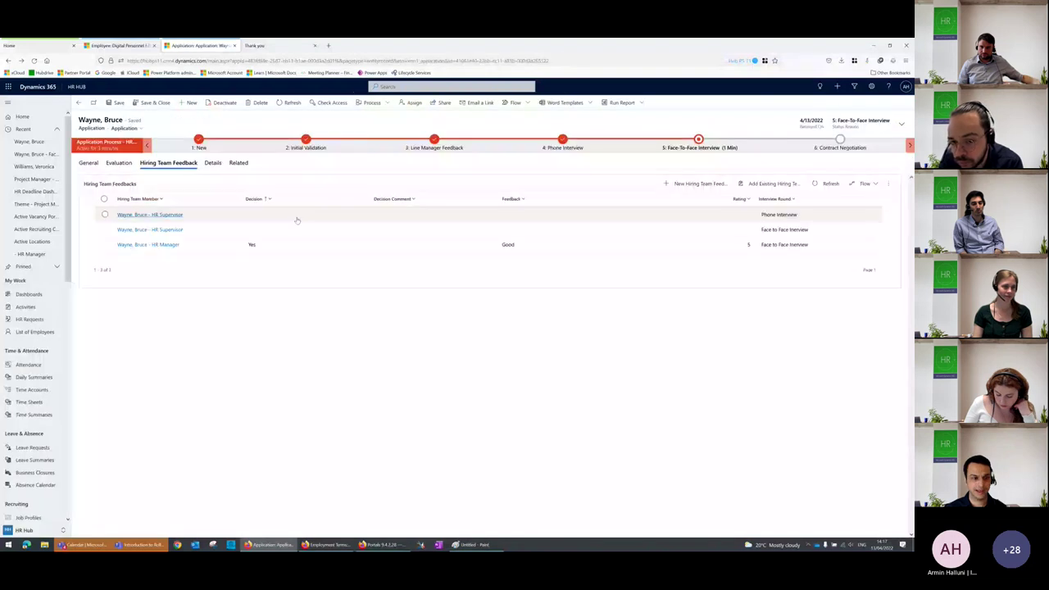
- Rate the HR Supervisor's face-to-face feedback 4 stars, 'Can do better', Maybe, comment 'industry experience?'
double_click(299, 230)
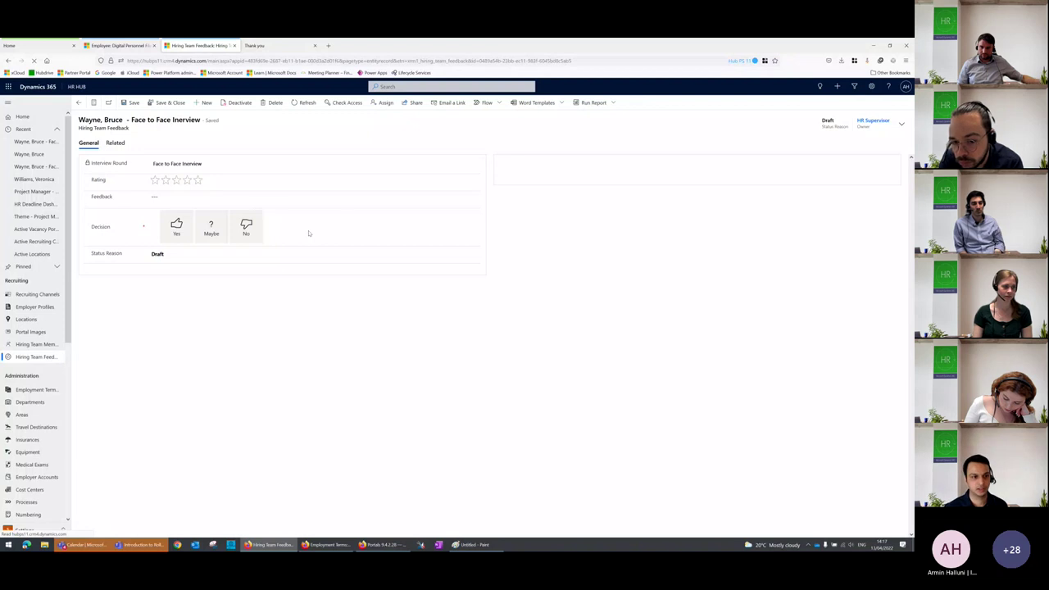
left_click(187, 180)
left_click(201, 197)
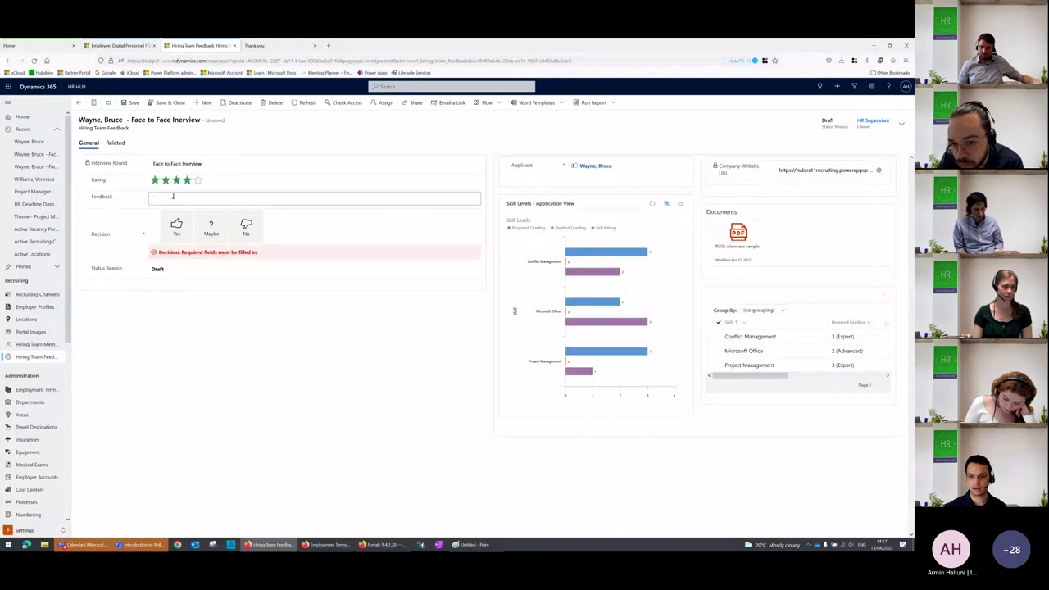
type("Can do better")
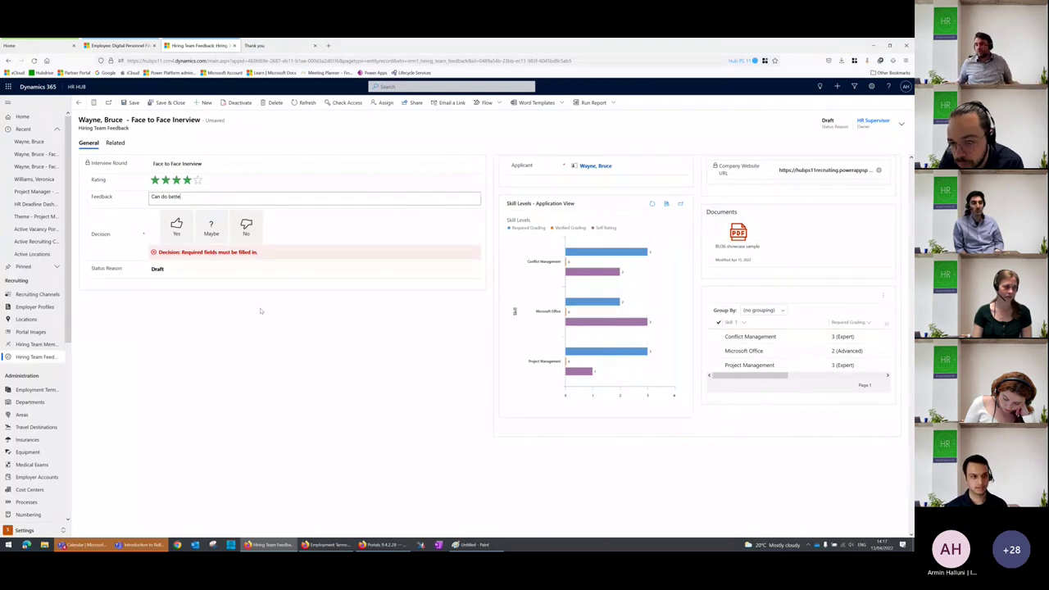
left_click(216, 225)
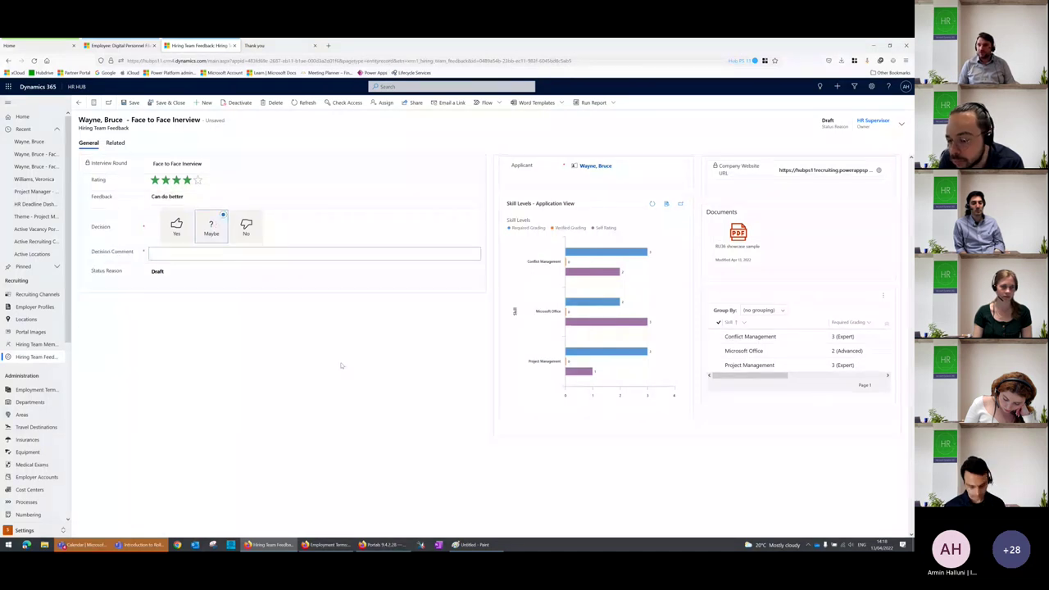
type("industry experience !")
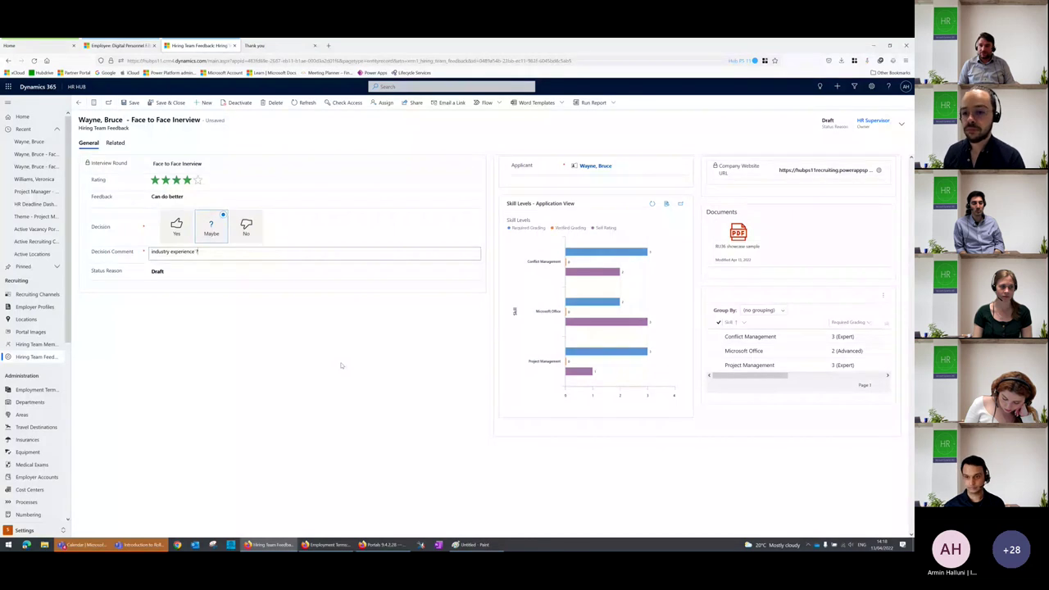
key("Left")
key("BackSpace")
left_click(131, 103)
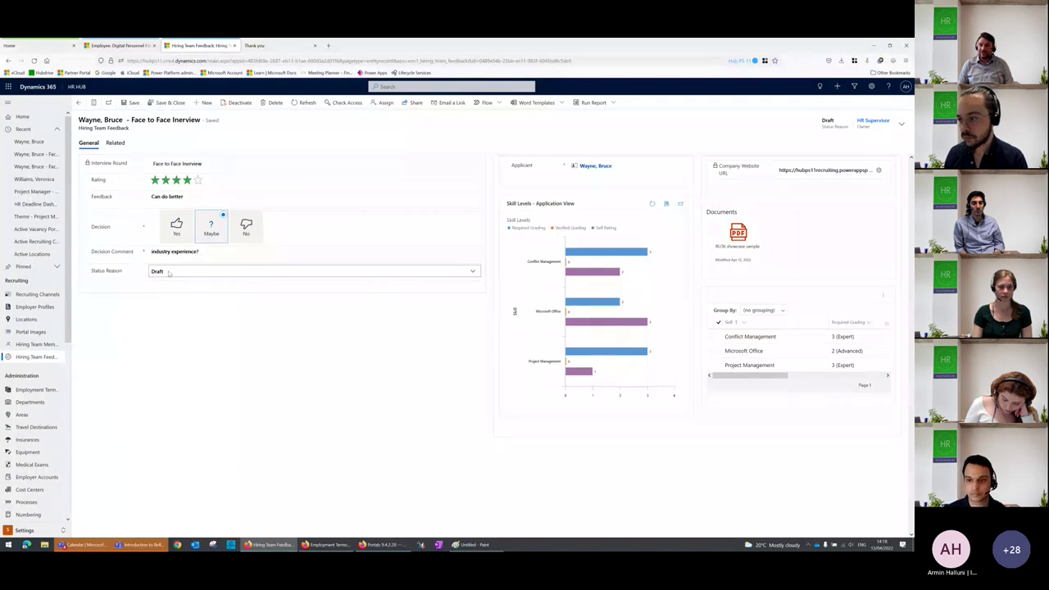
- Set the feedback's status reason to Submit, then save and close it
left_click(169, 274)
left_click(166, 294)
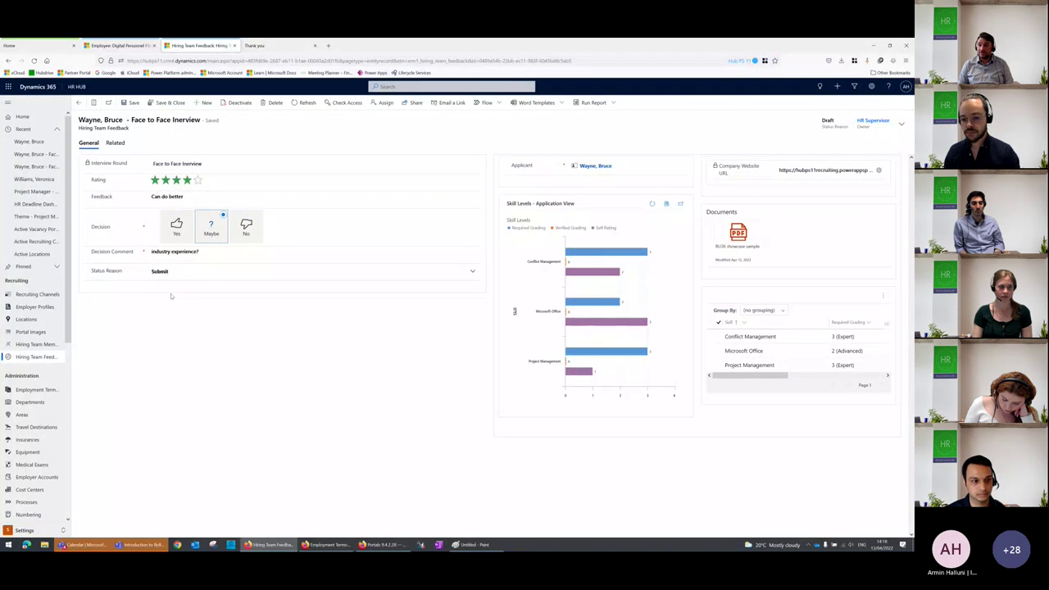
left_click(134, 103)
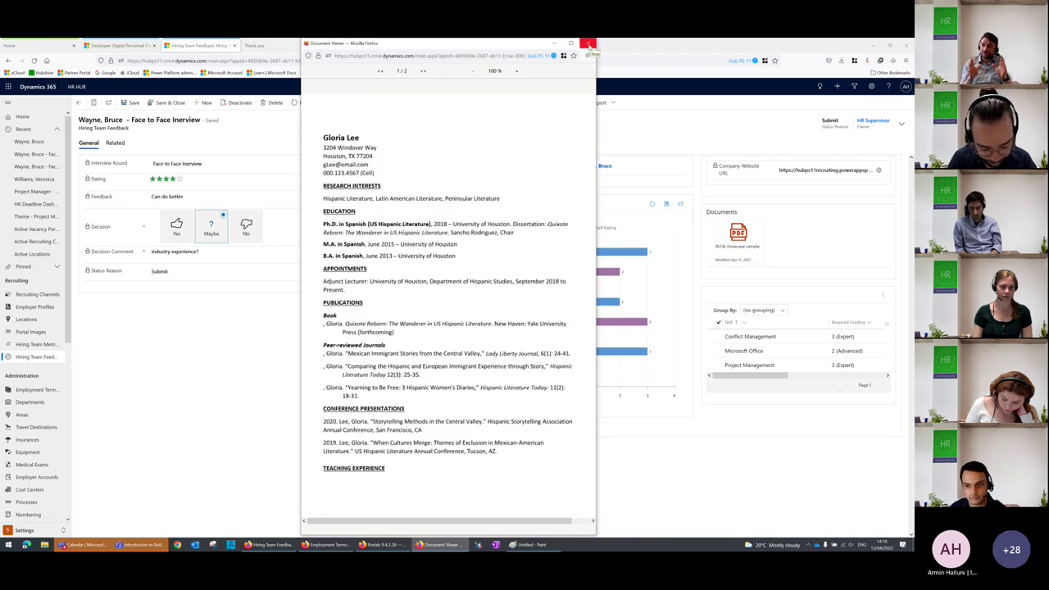
left_click(588, 44)
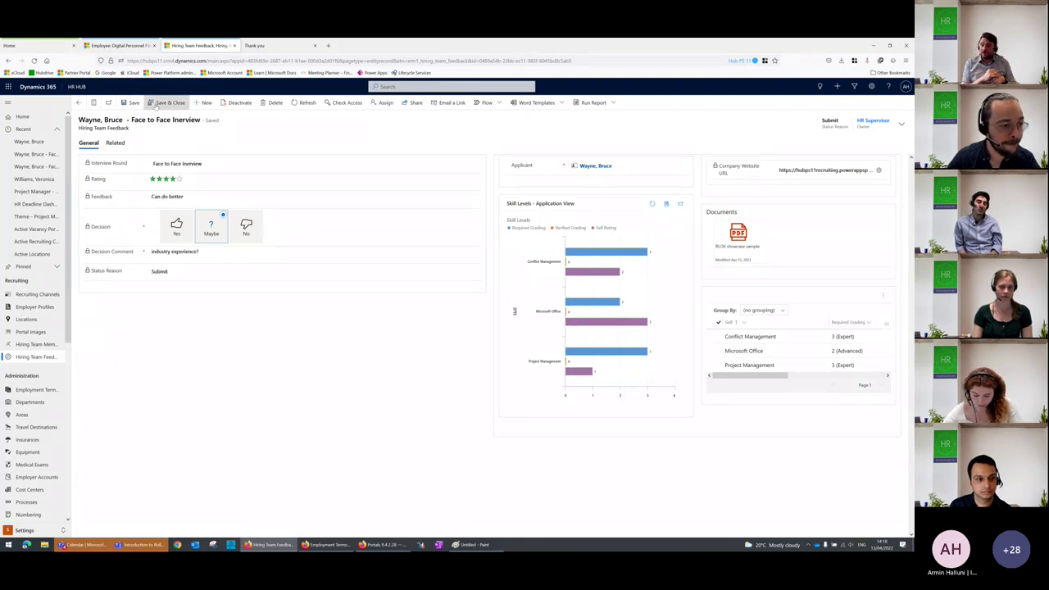
left_click(152, 105)
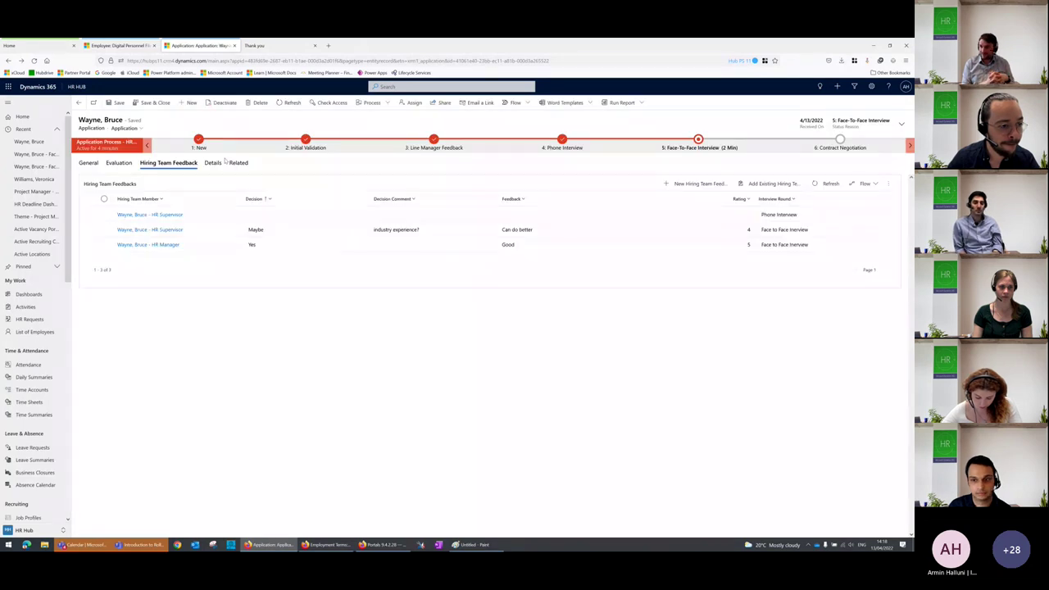
left_click(152, 215)
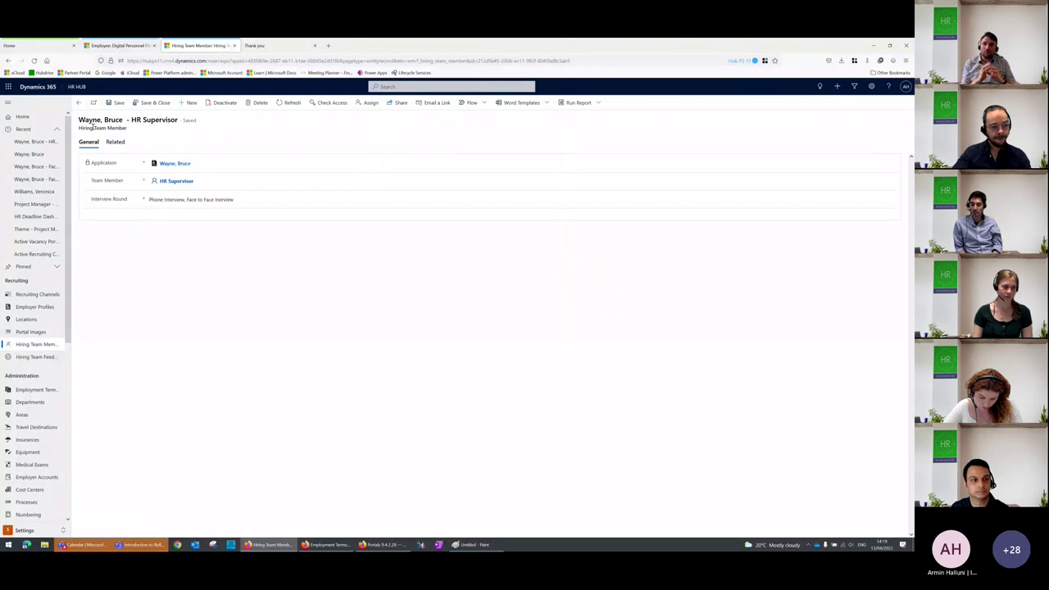
key("alt+Left")
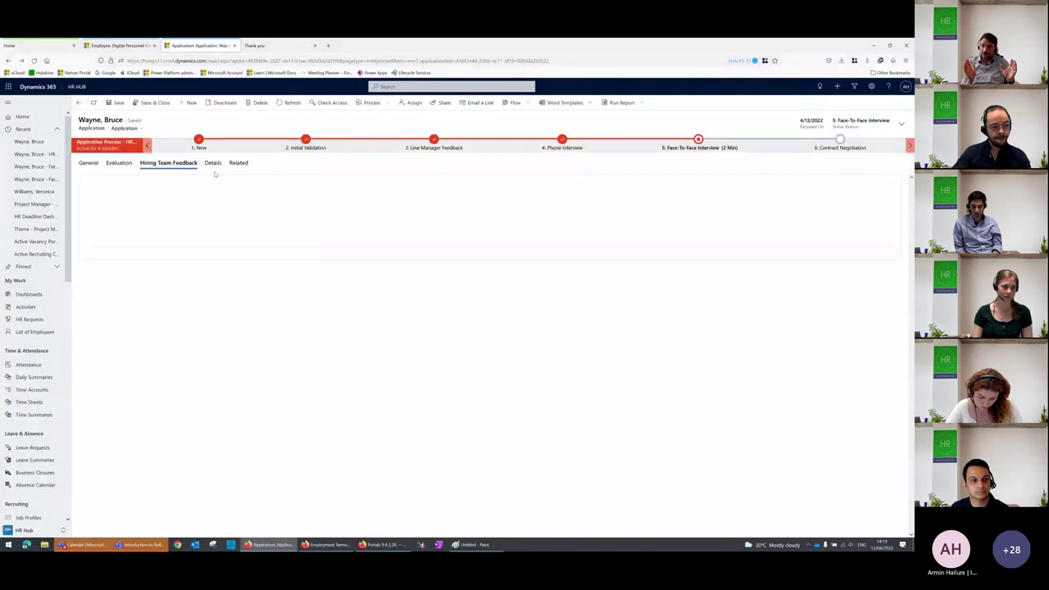
double_click(279, 215)
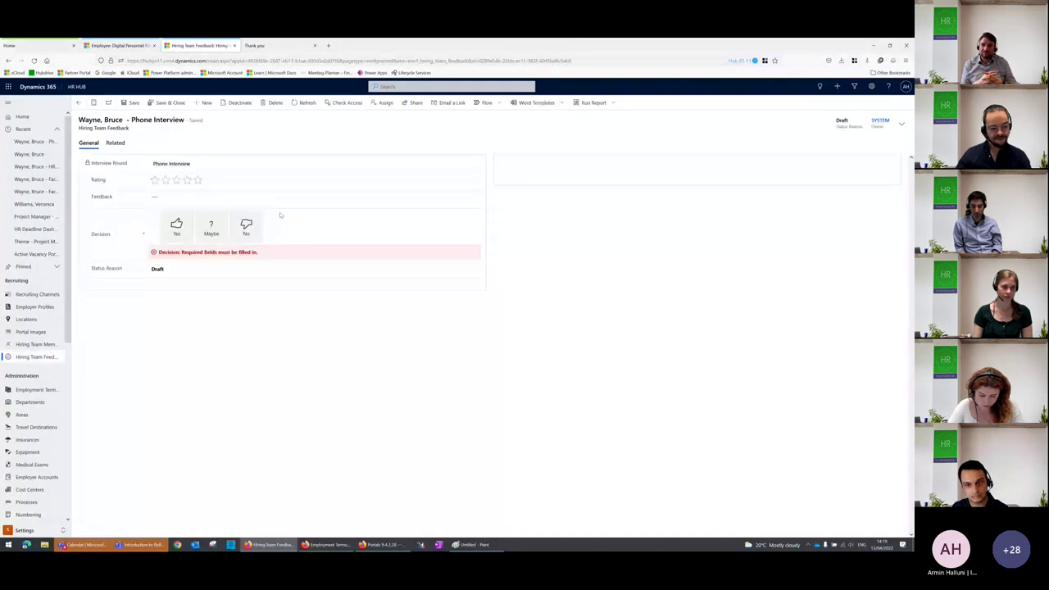
left_click(187, 179)
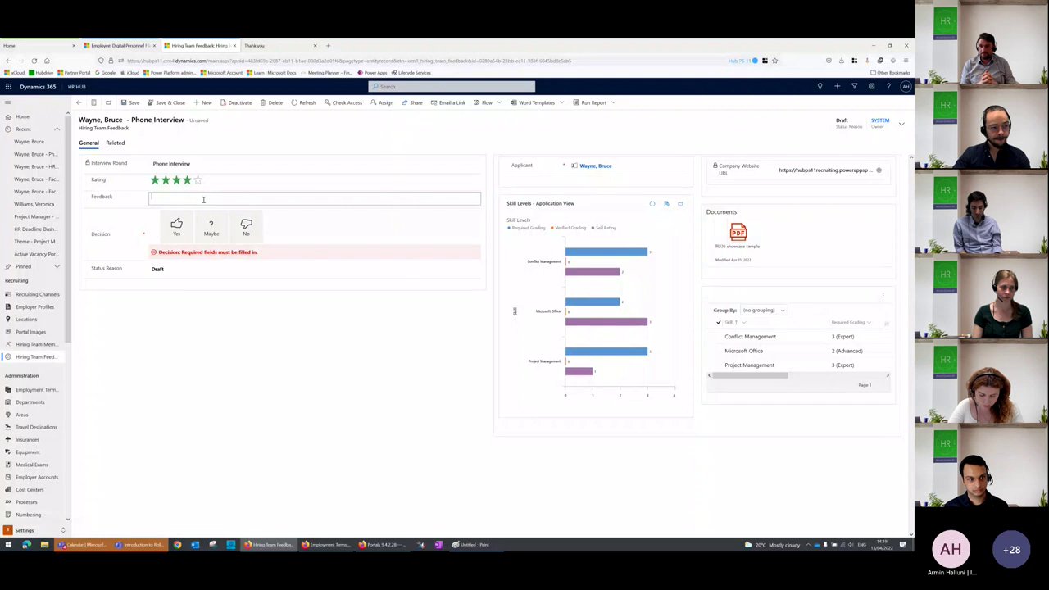
type("good")
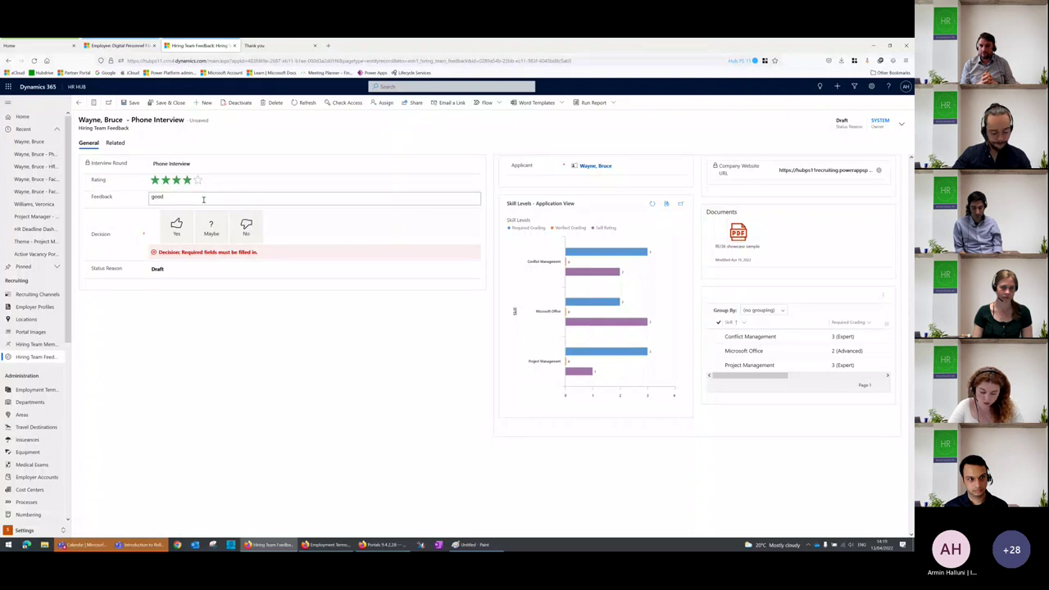
left_click(177, 226)
left_click(187, 255)
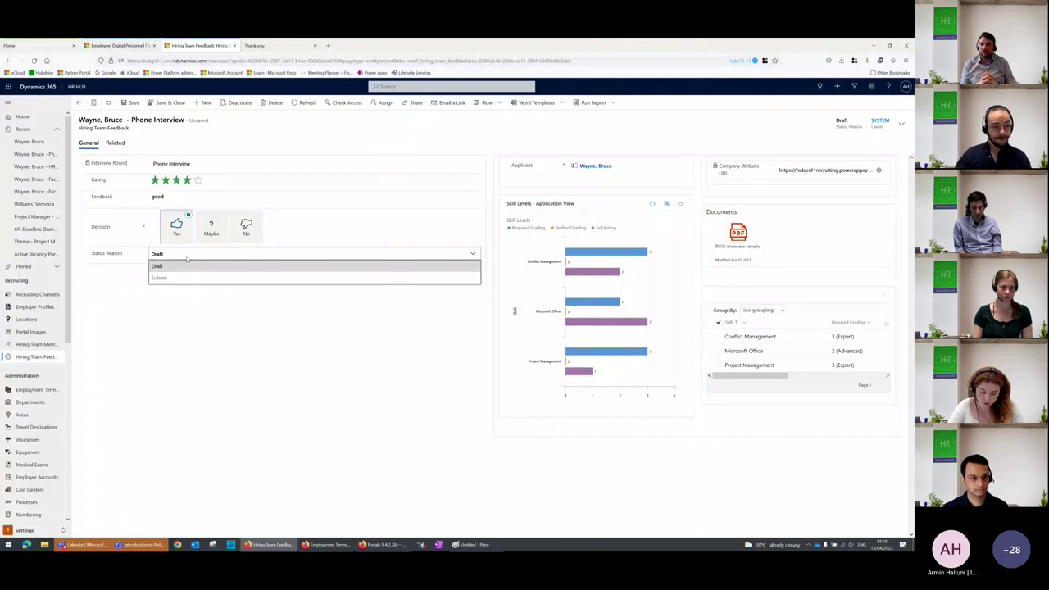
left_click(160, 278)
left_click(131, 102)
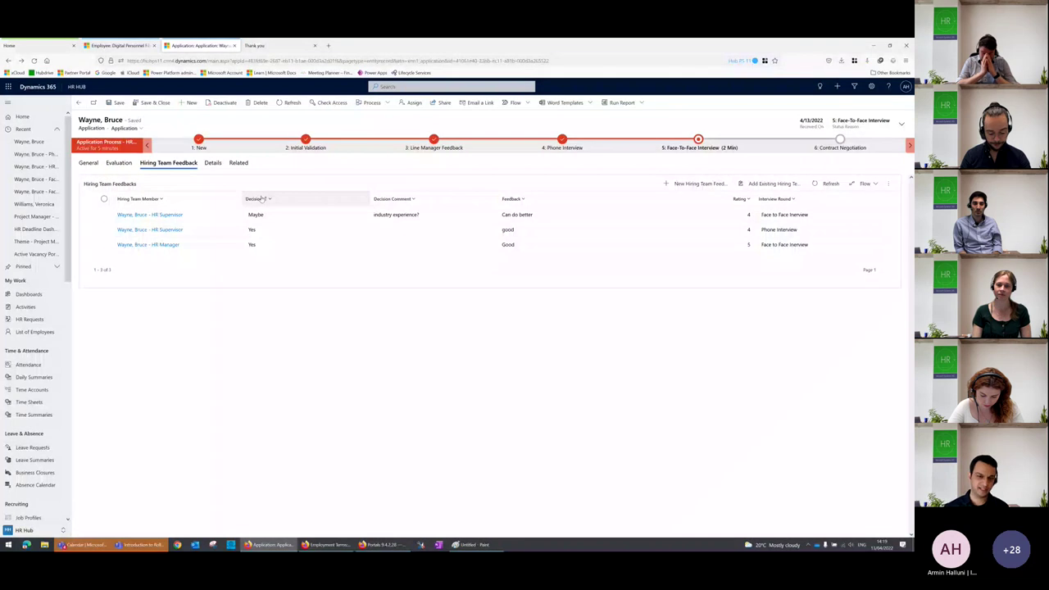
- Check the Line Manager Feedback stage, then open the Maybe feedback and inspect its applicant
left_click(426, 146)
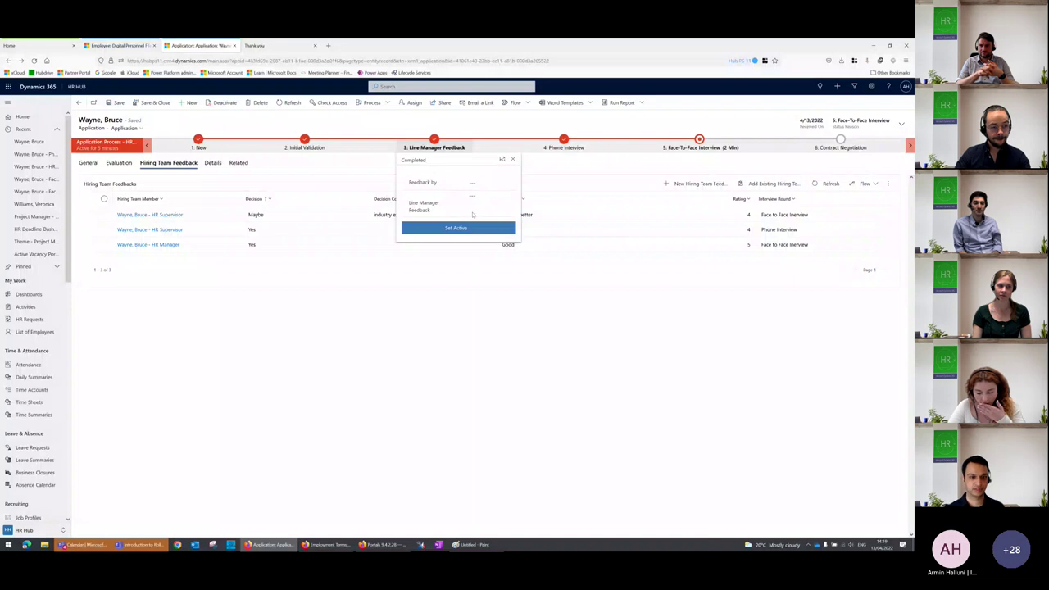
left_click(279, 378)
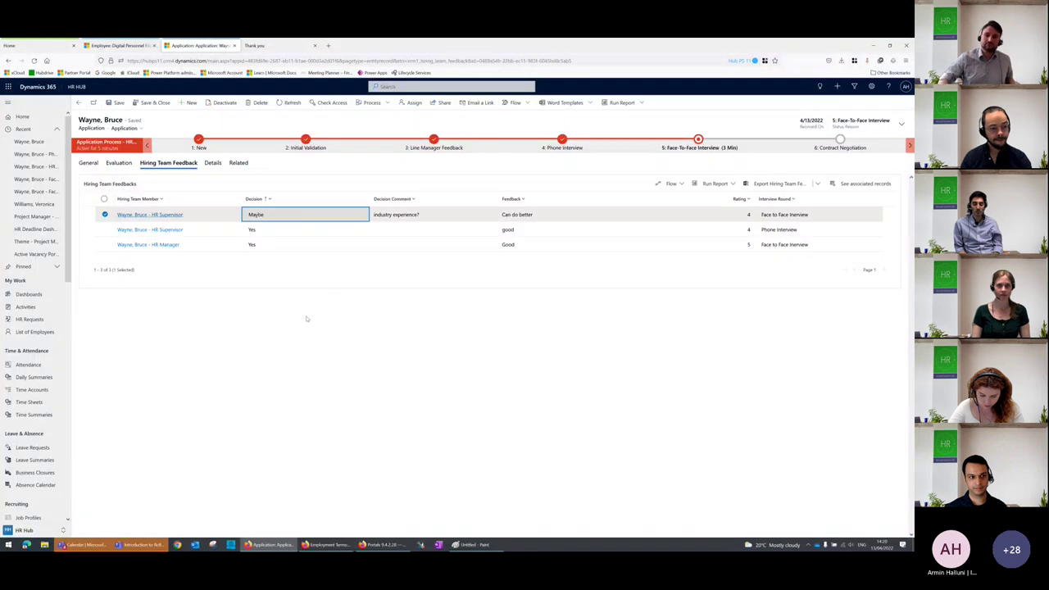
key("Return")
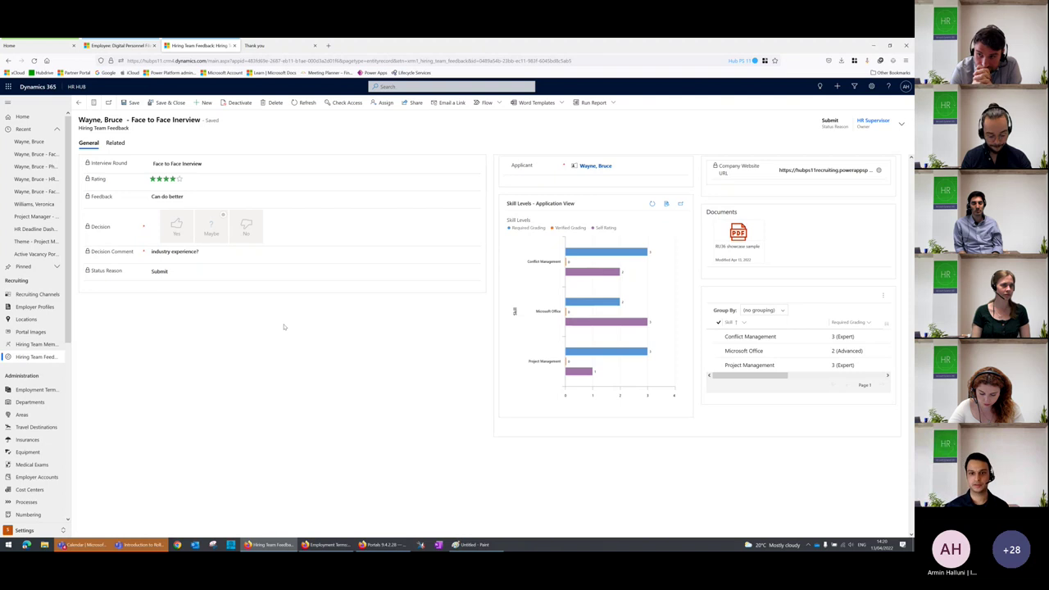
left_click(594, 166)
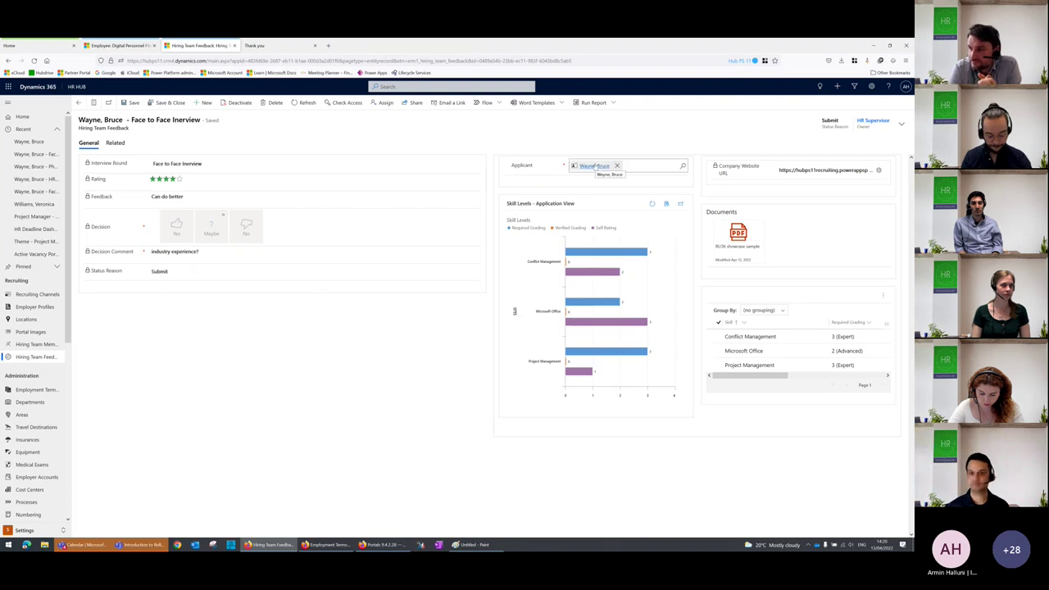
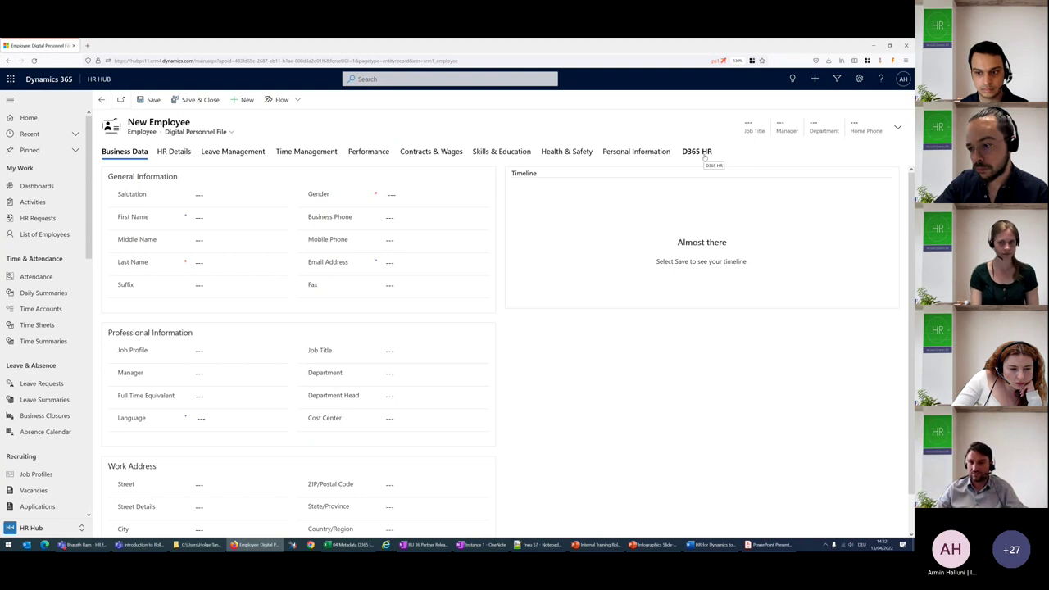
- Enter the new employee's first and last name in the general business fields
left_click(705, 155)
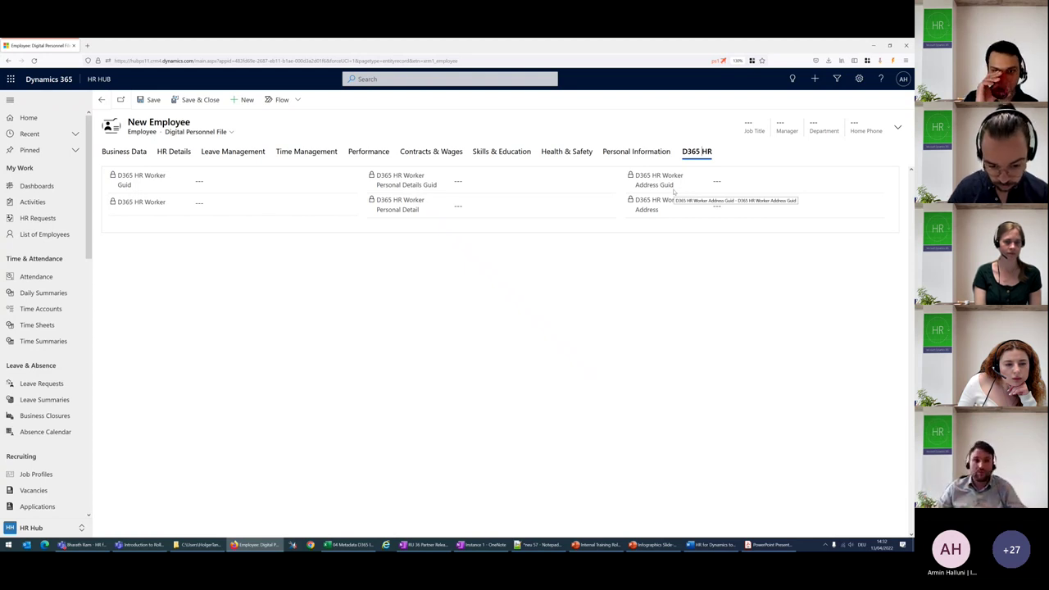
left_click(124, 152)
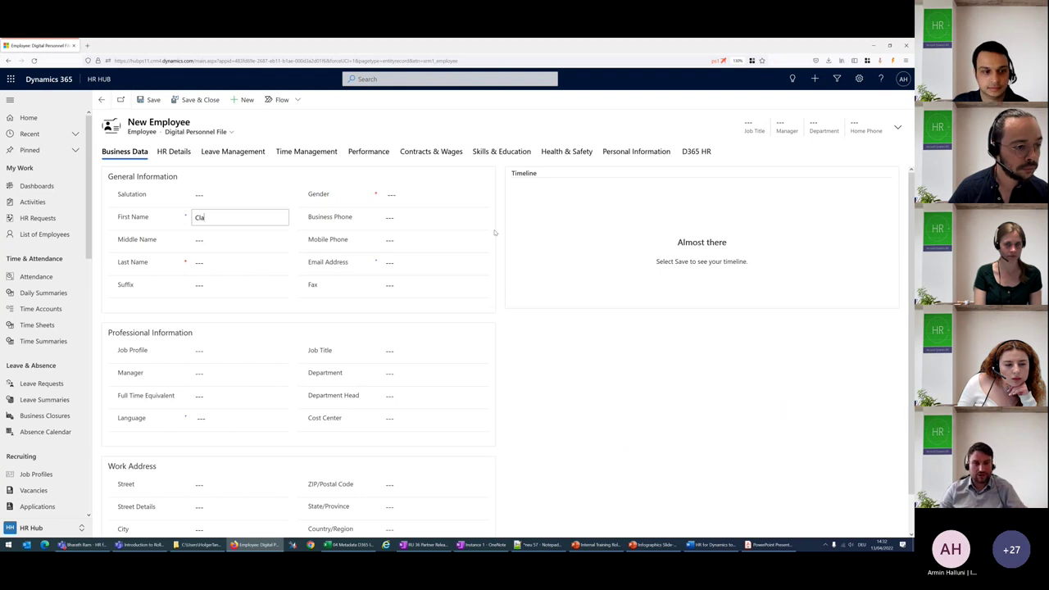
key("Tab")
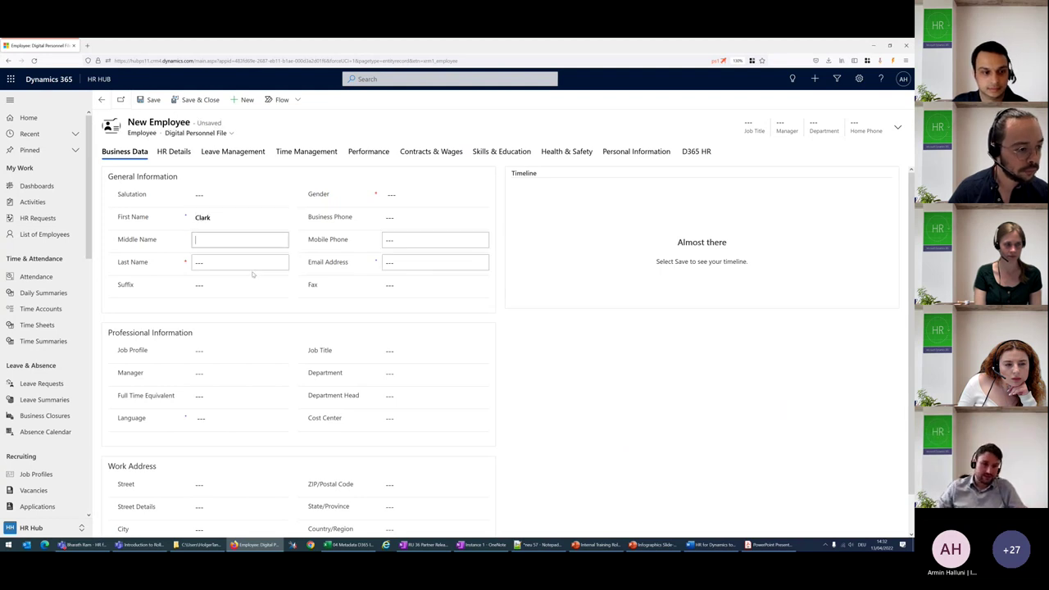
left_click(253, 261)
type("Kent")
key("Tab")
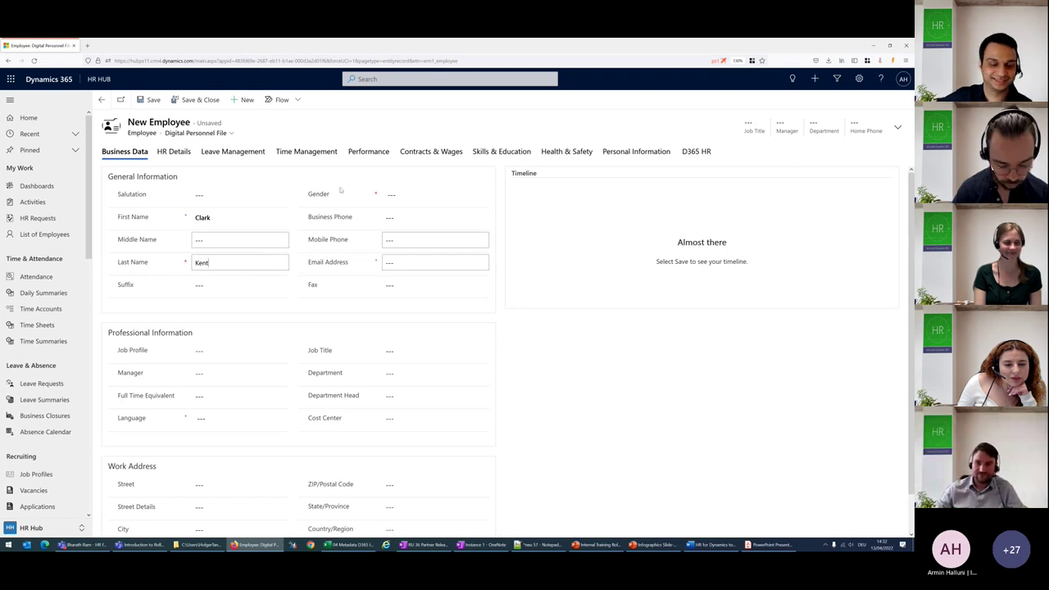
- Set the gender to Male and move on to the HR details
left_click(429, 194)
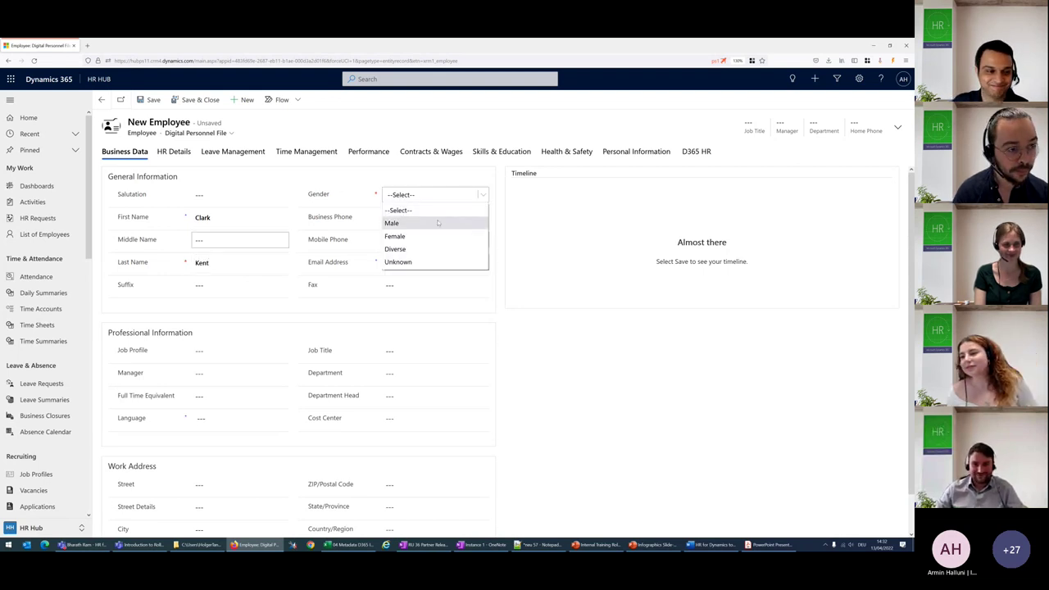
left_click(437, 223)
scroll(332, 438, "down", 1)
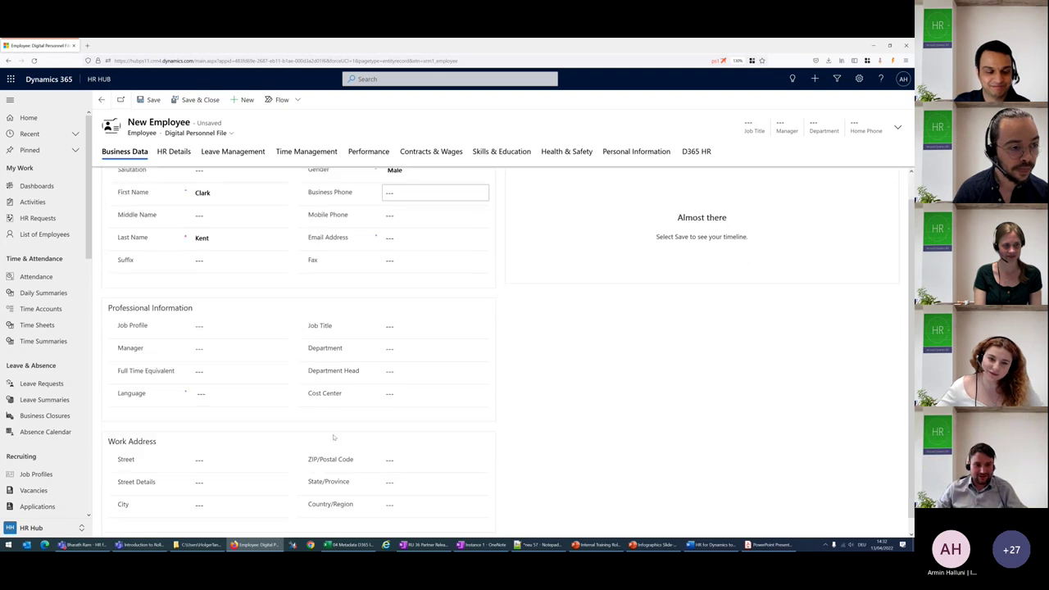
scroll(344, 430, "up", 1)
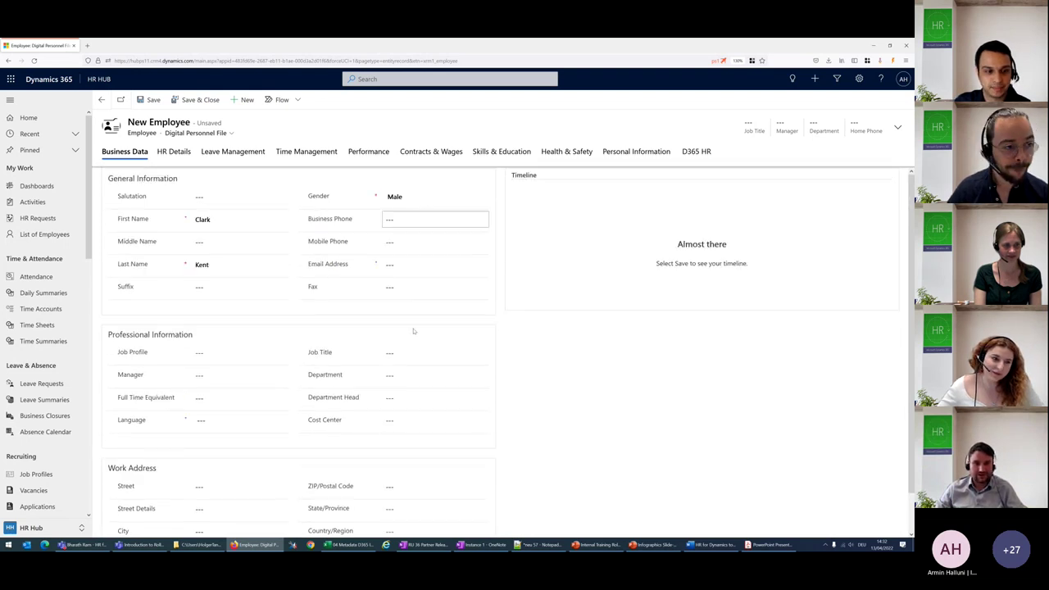
left_click(182, 152)
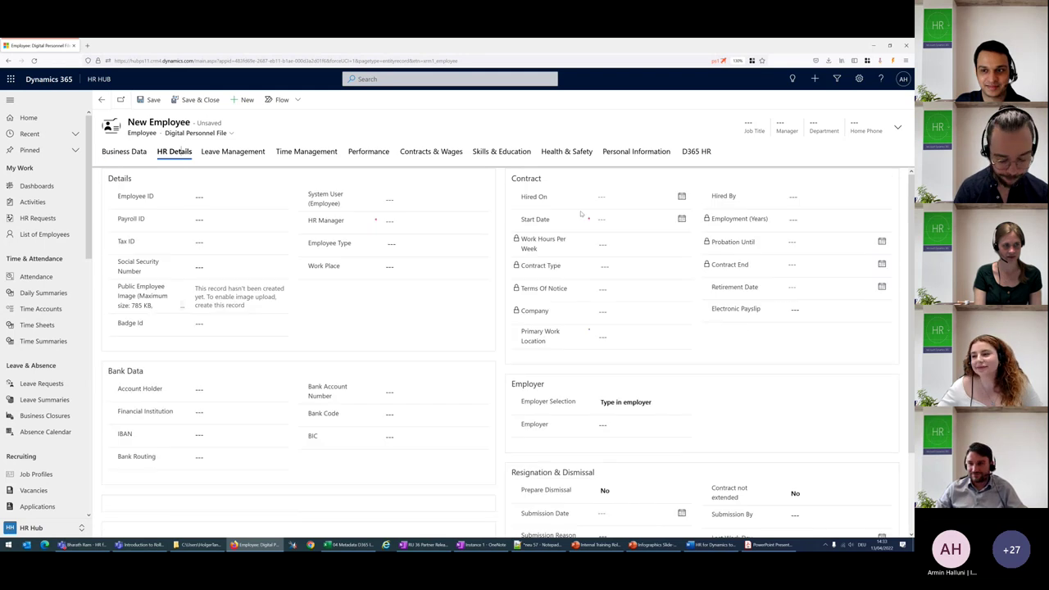
- Set the employee's start date to 4/1/2022
left_click(681, 220)
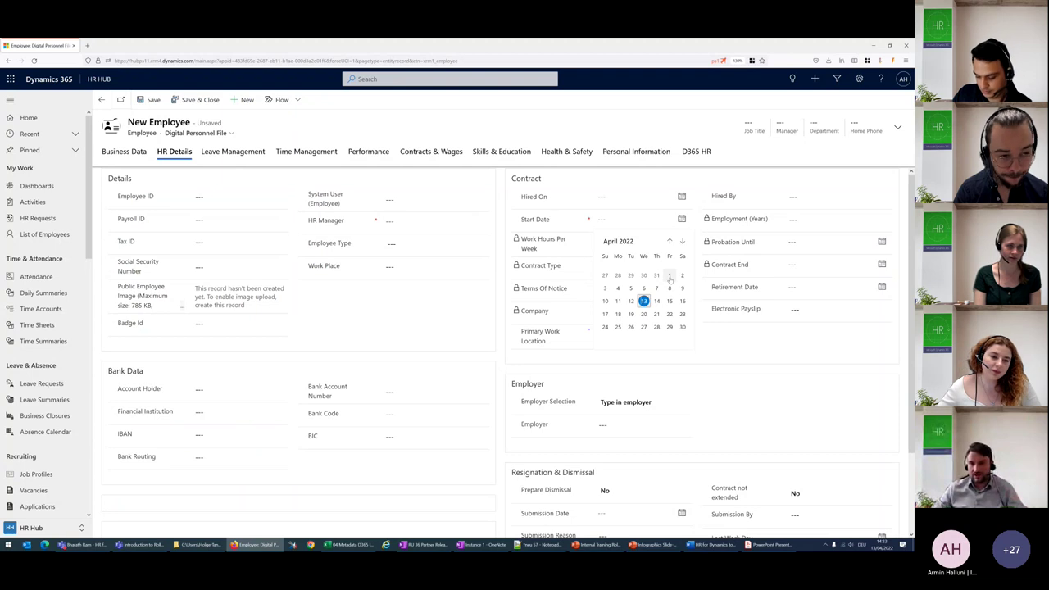
left_click(670, 277)
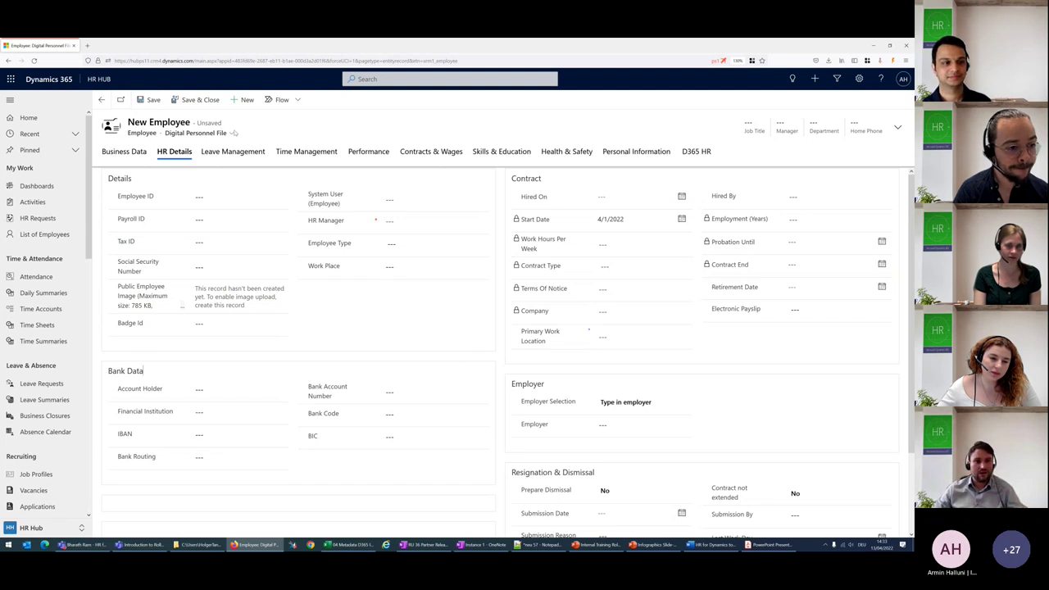
left_click(153, 100)
- Assign the admin user as HR manager, save the employee, and bring up the Acrobat slide
left_click(391, 237)
type("admin")
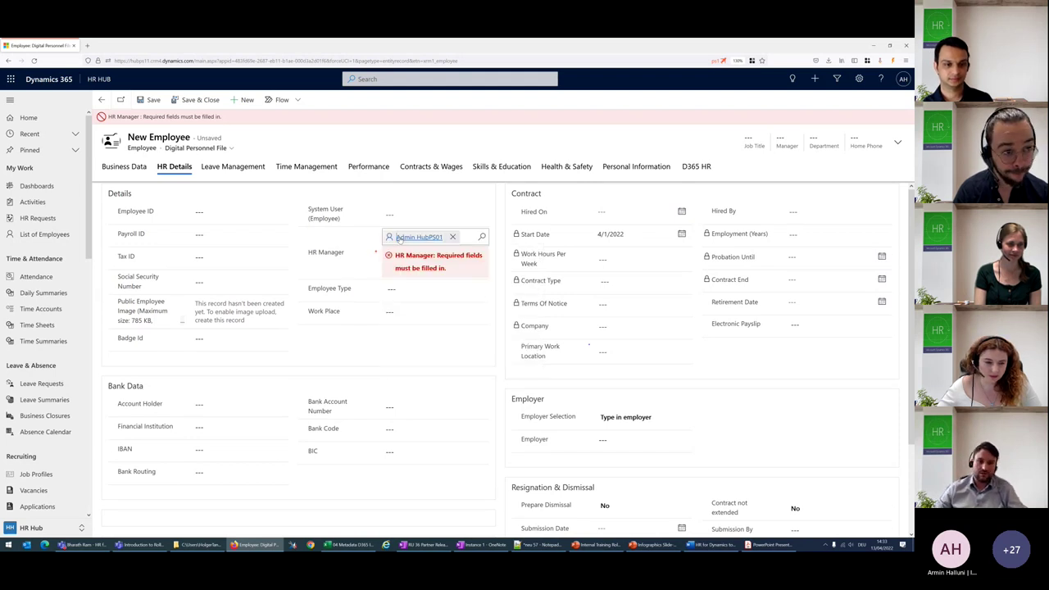
left_click(426, 272)
left_click(151, 100)
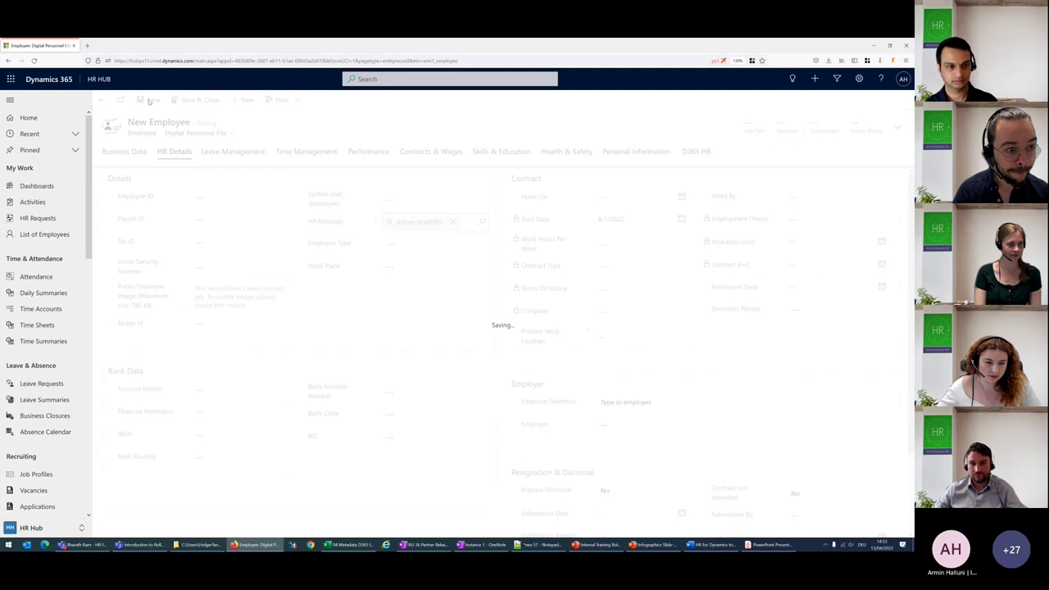
left_click(768, 545)
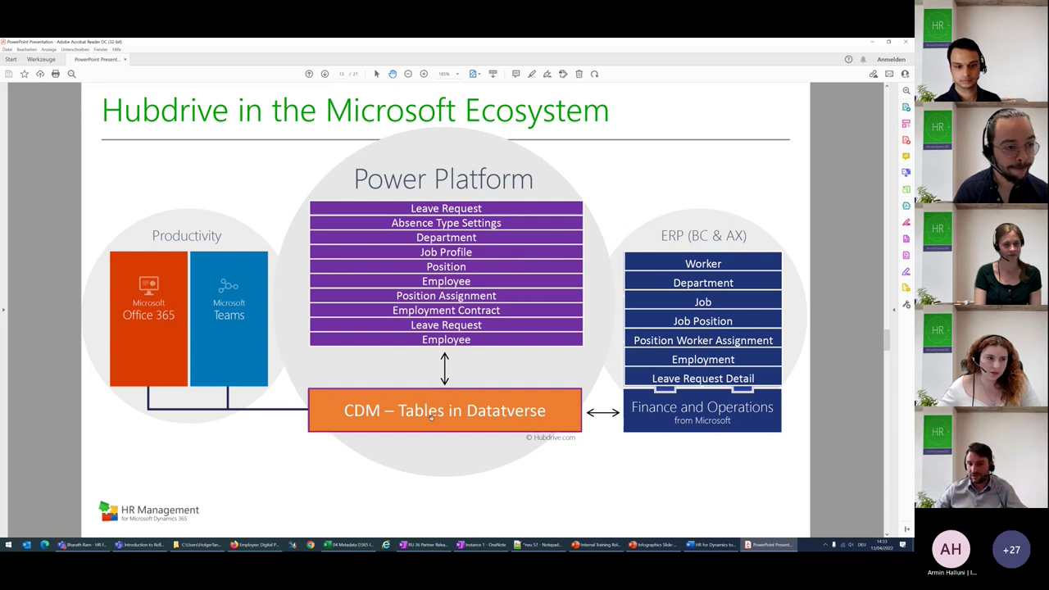
- Minimize the Acrobat Reader slide to return to the saved employee record
left_click(871, 41)
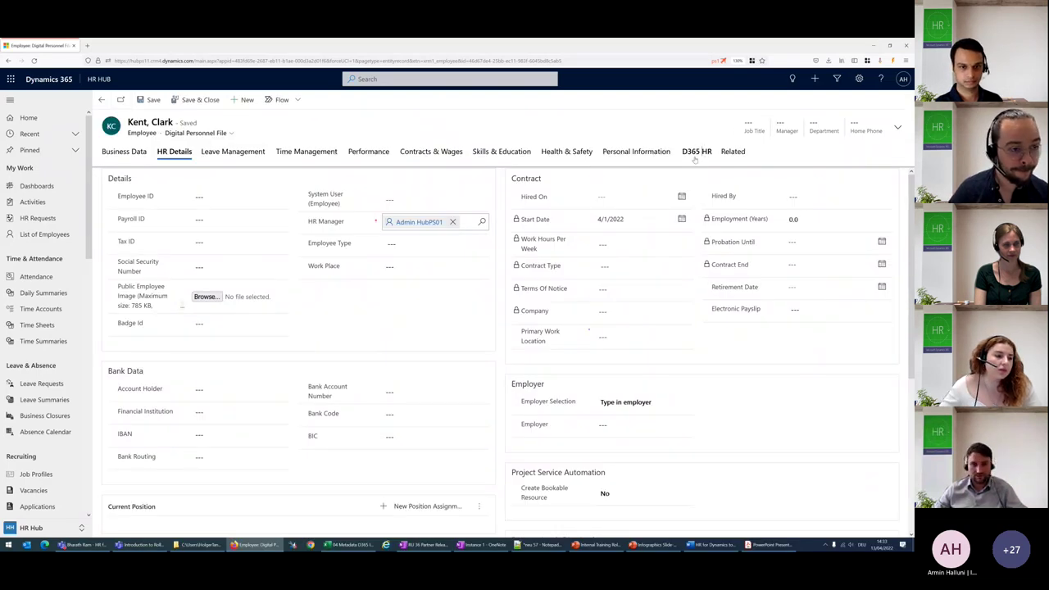
- Refresh the record repeatedly until D365 HR shows the linked worker, personal detail and address GUIDs
left_click(696, 153)
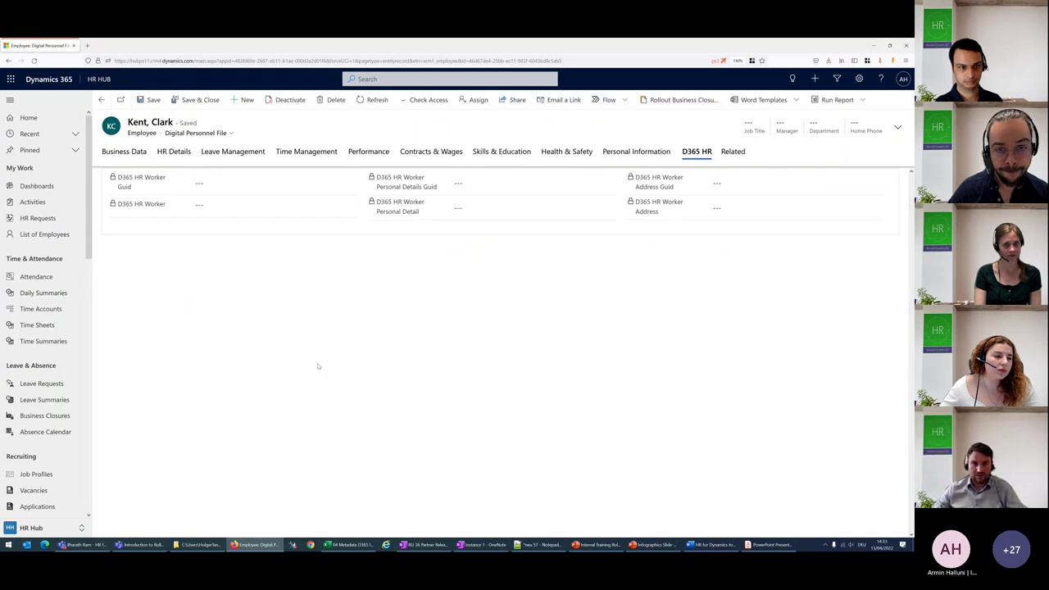
left_click(376, 100)
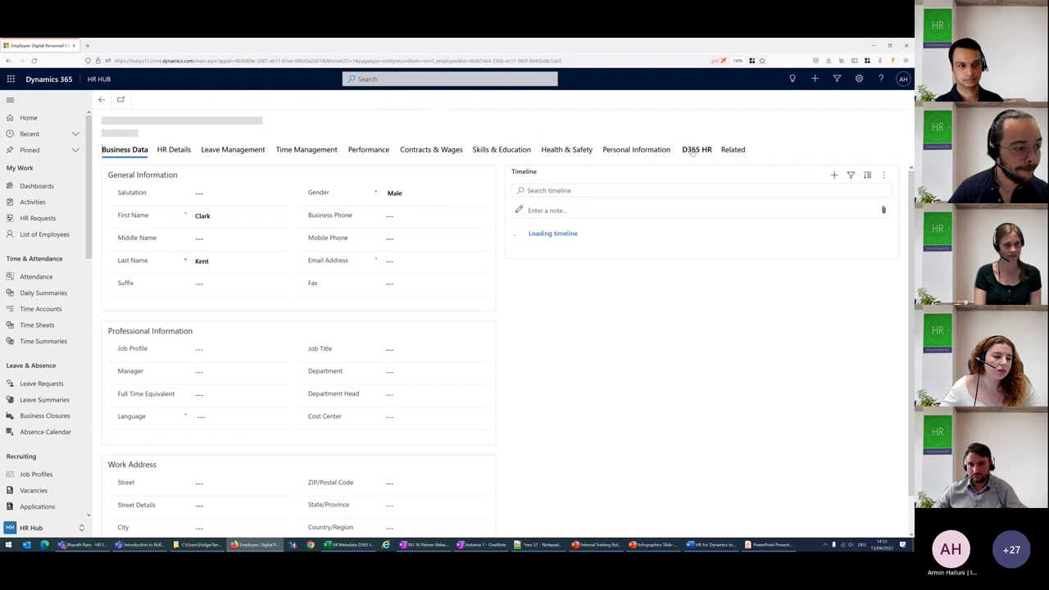
left_click(692, 151)
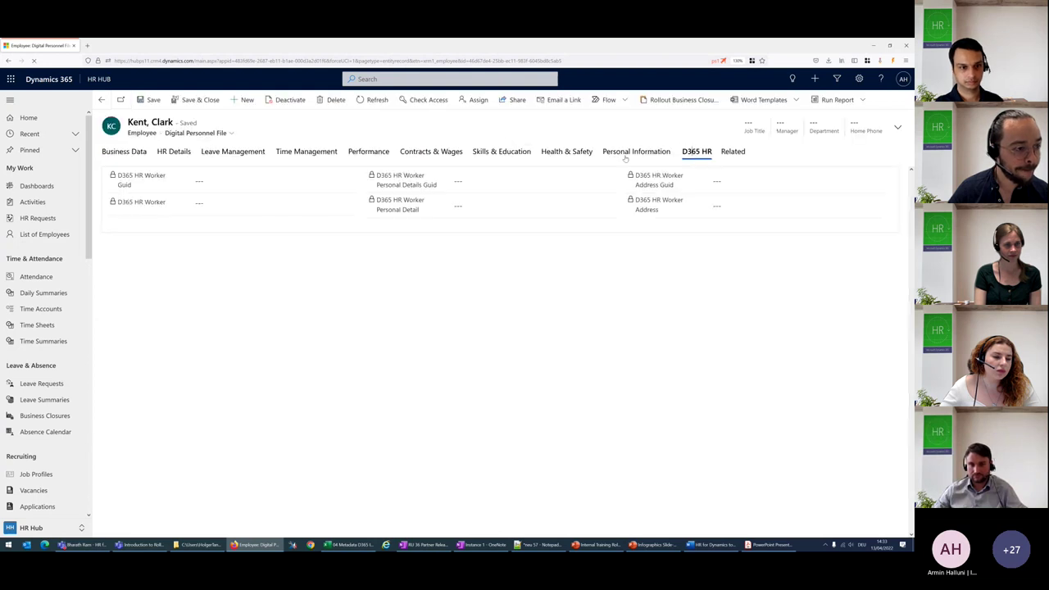
left_click(374, 100)
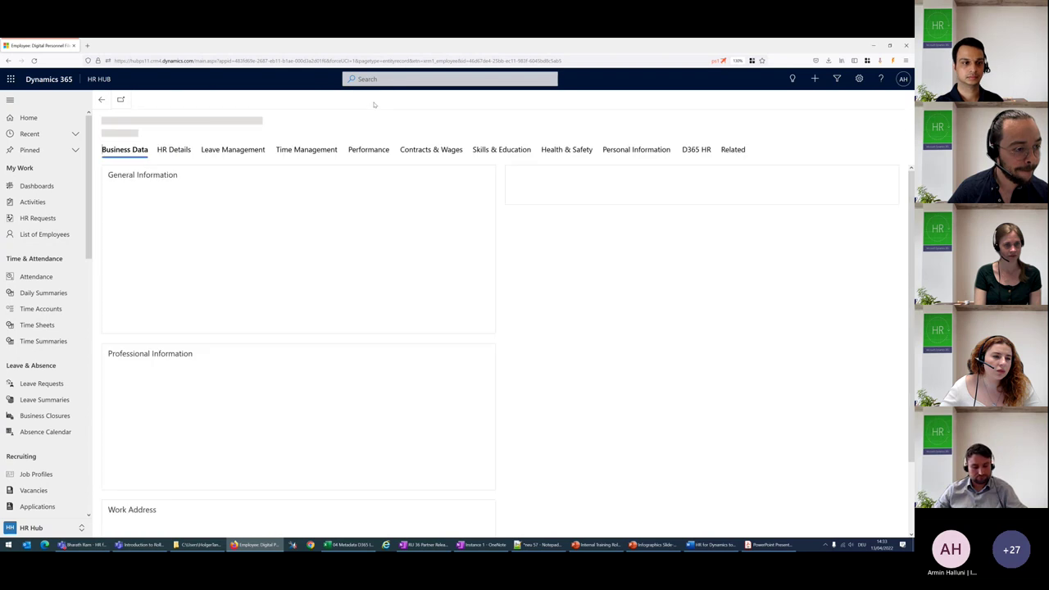
left_click(706, 161)
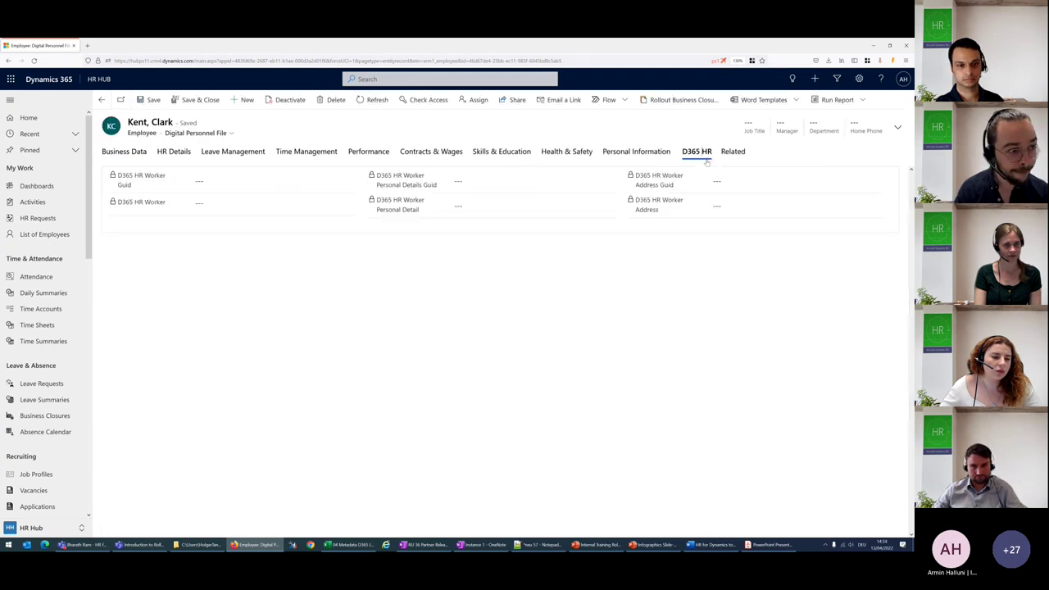
left_click(361, 100)
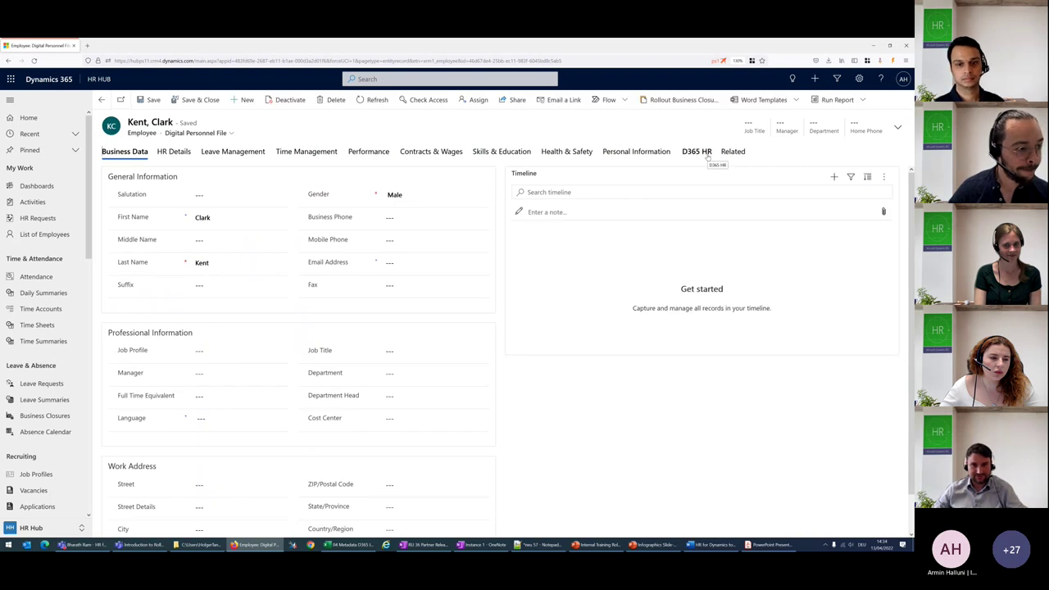
left_click(708, 156)
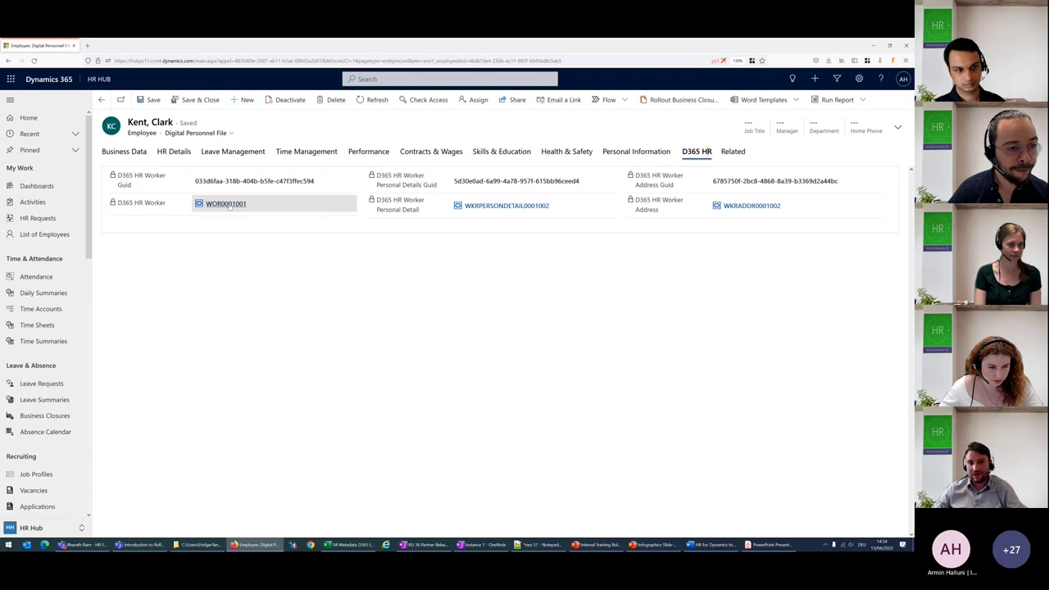
- Open worker address WKRADDR0001002, inspect its Address Number and Line 2 fields, then return to the slide
left_click(760, 208)
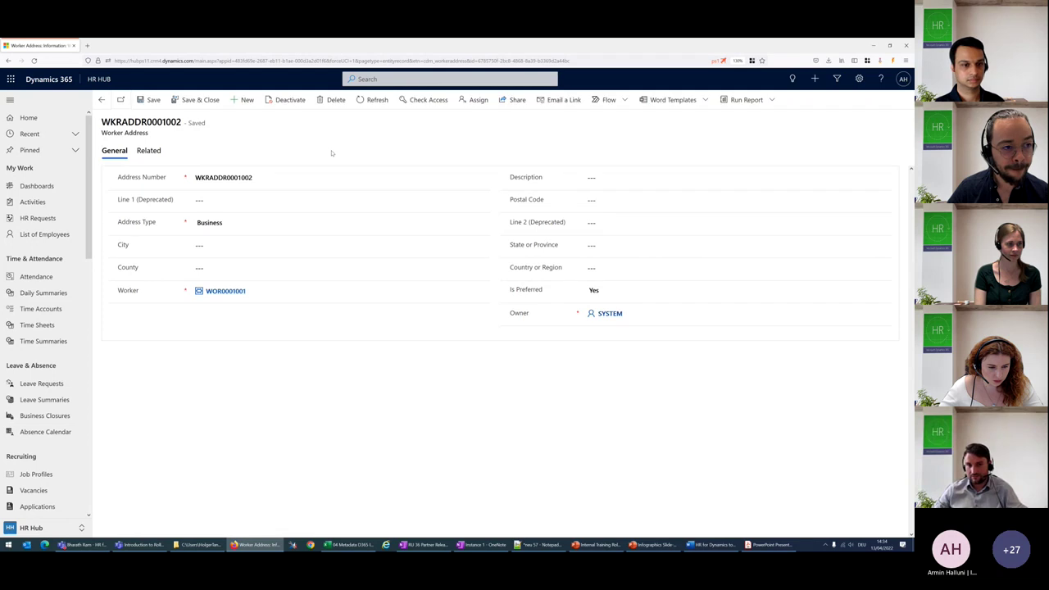
left_click(287, 180)
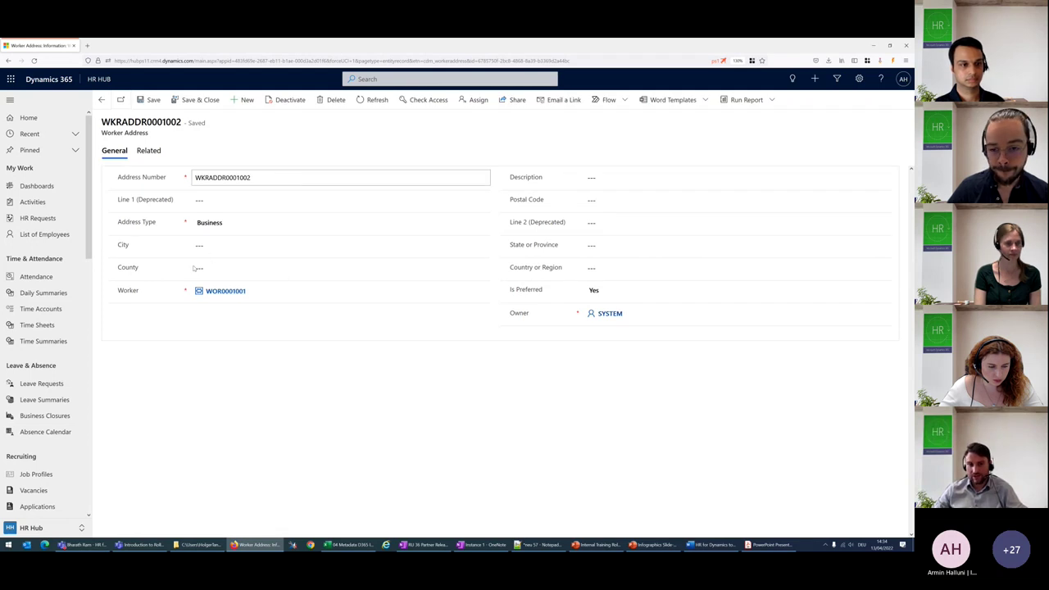
left_click(694, 168)
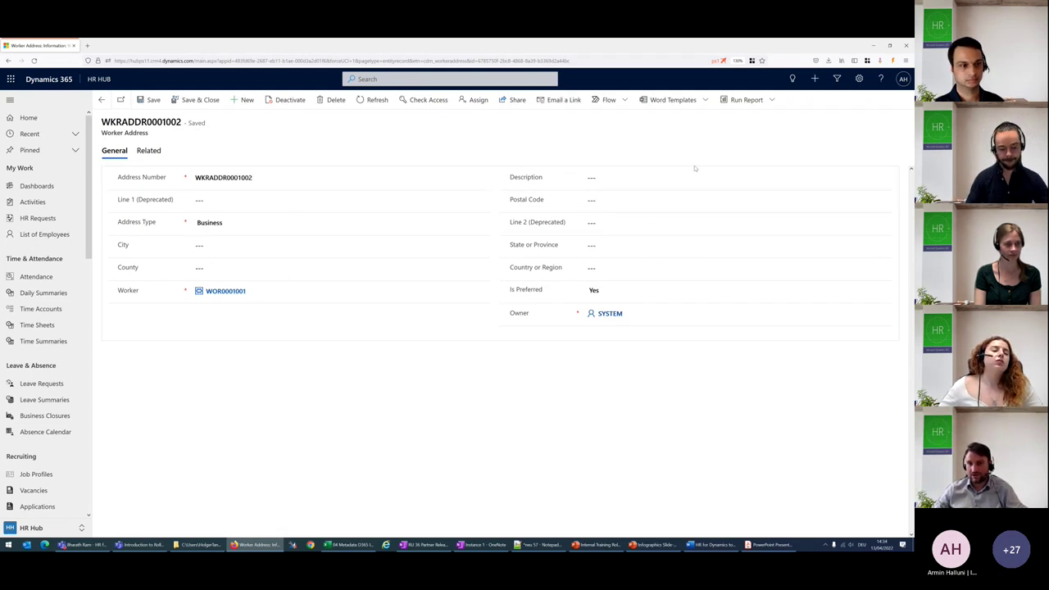
left_click(693, 222)
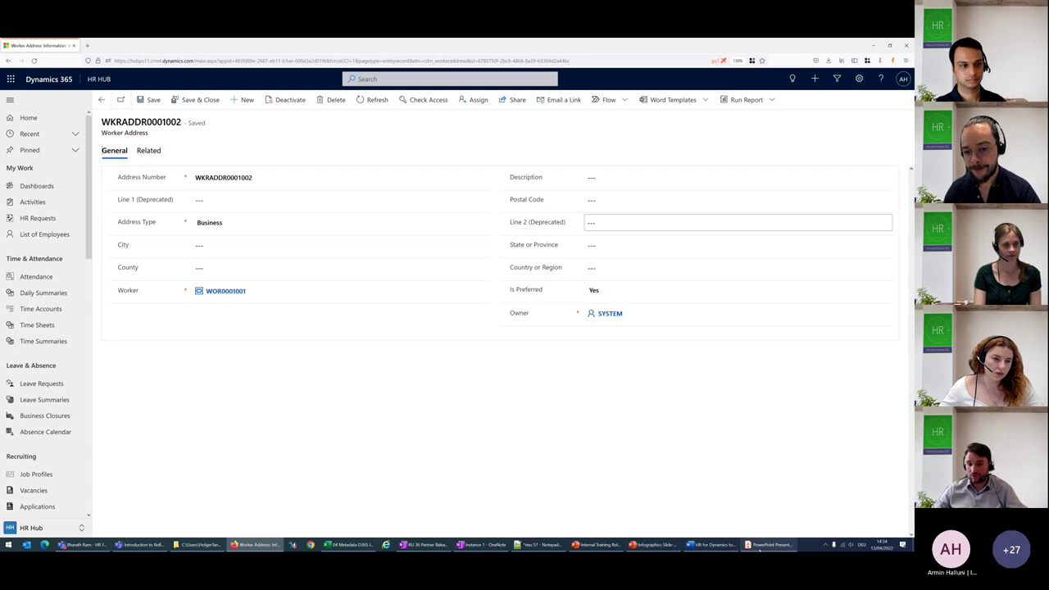
left_click(759, 548)
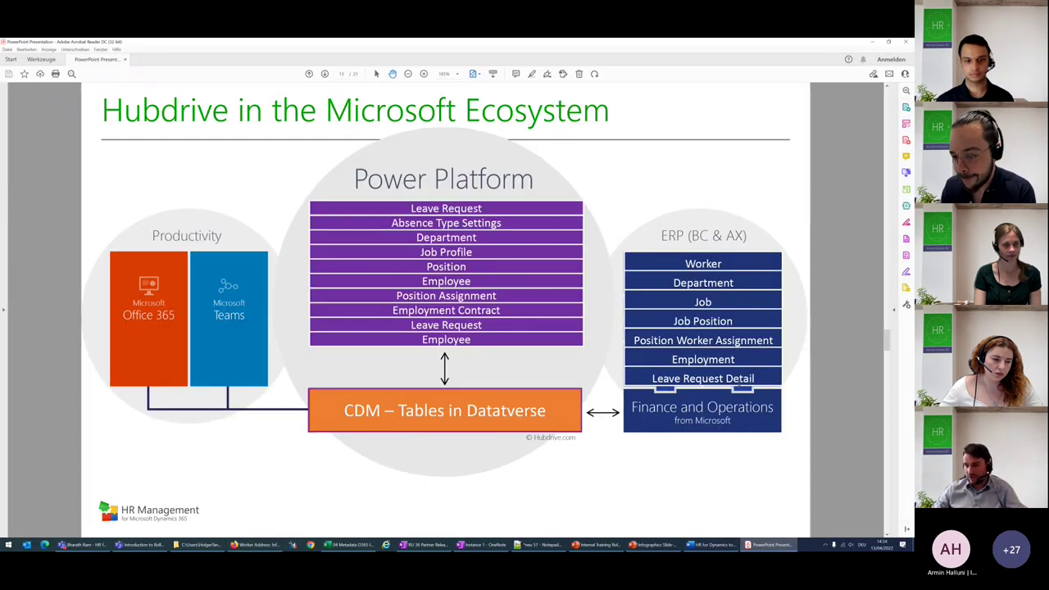
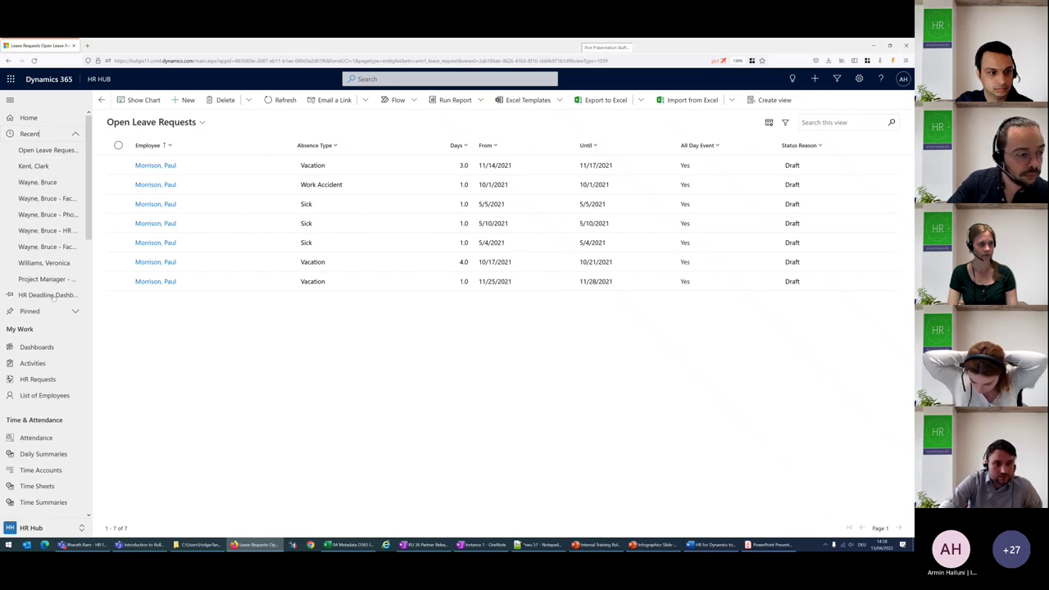
- From the active employees list, open the Project Manager's personnel file on Leave Management (Bradford Factor 27)
scroll(36, 455, "down", 2)
scroll(37, 456, "down", 2)
left_click(32, 449)
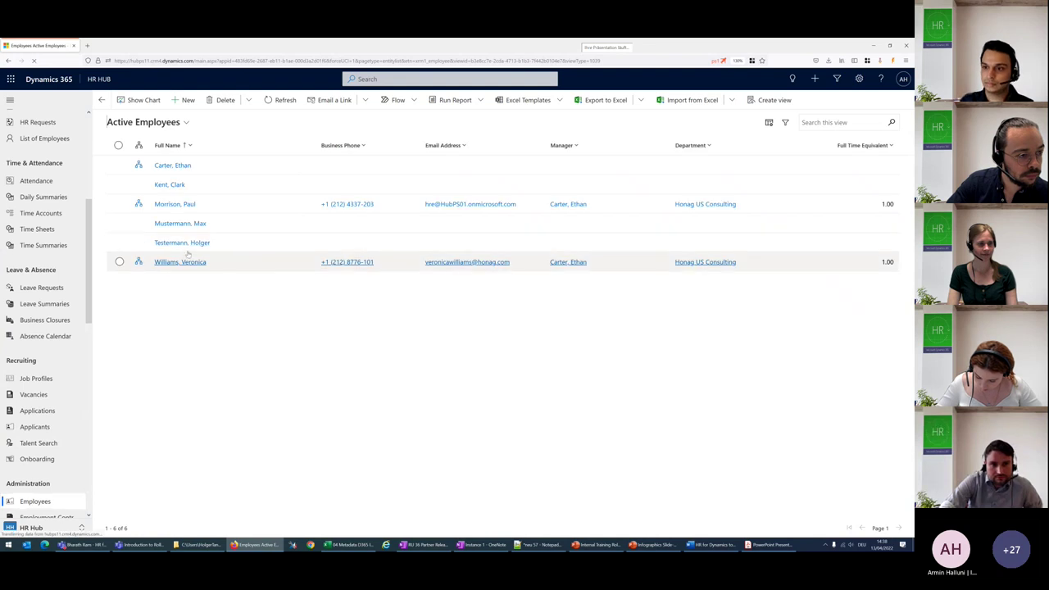
double_click(245, 227)
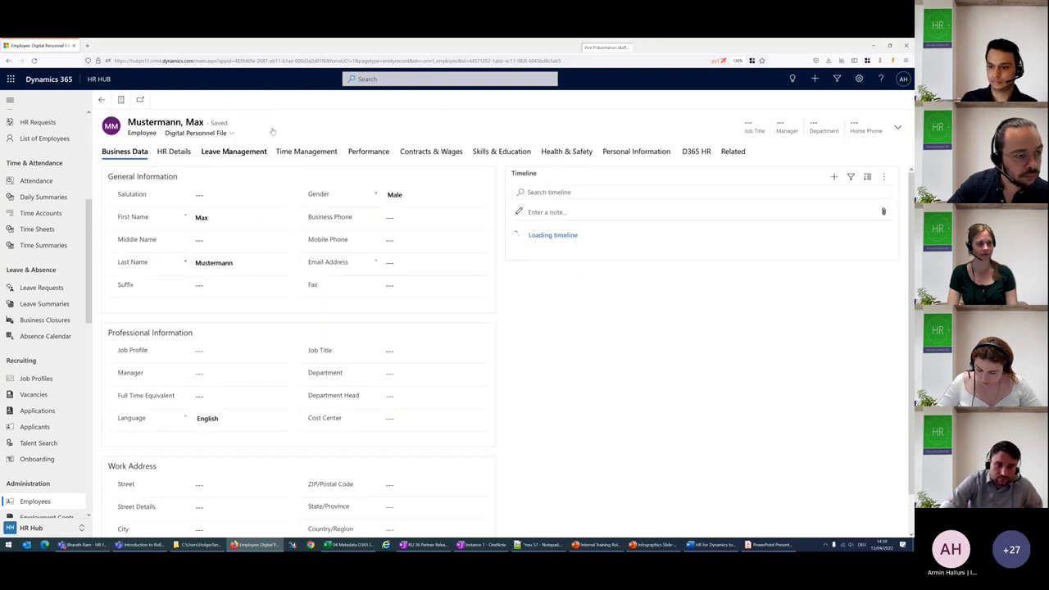
left_click(230, 155)
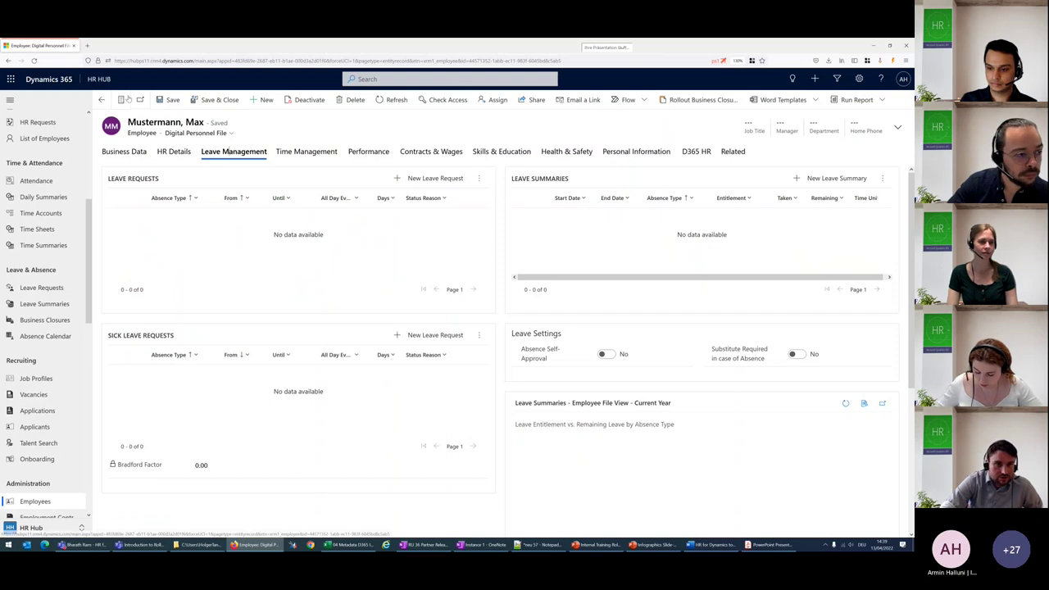
left_click(121, 99)
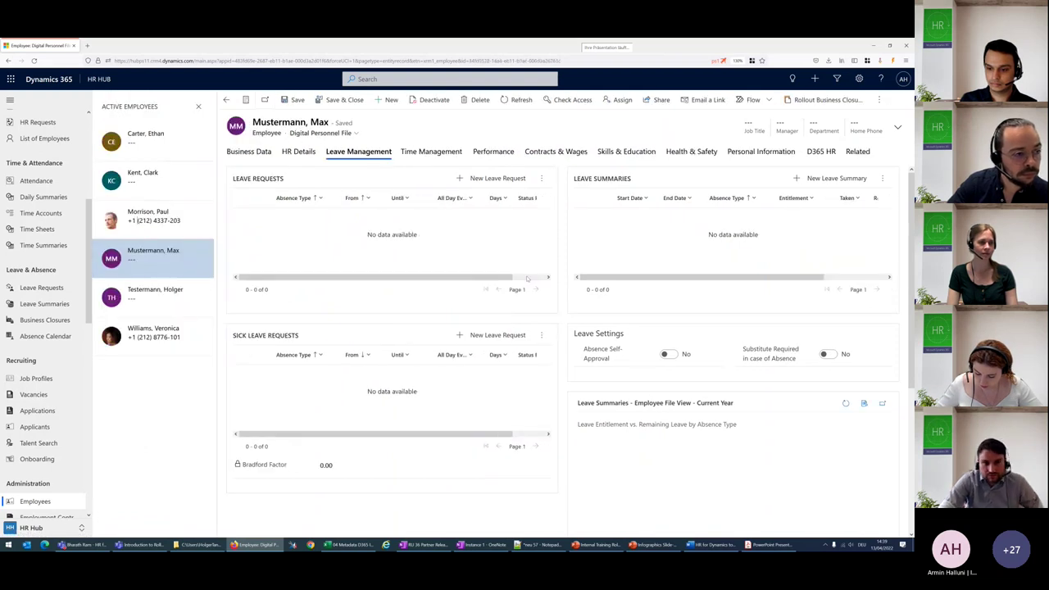
left_click(135, 227)
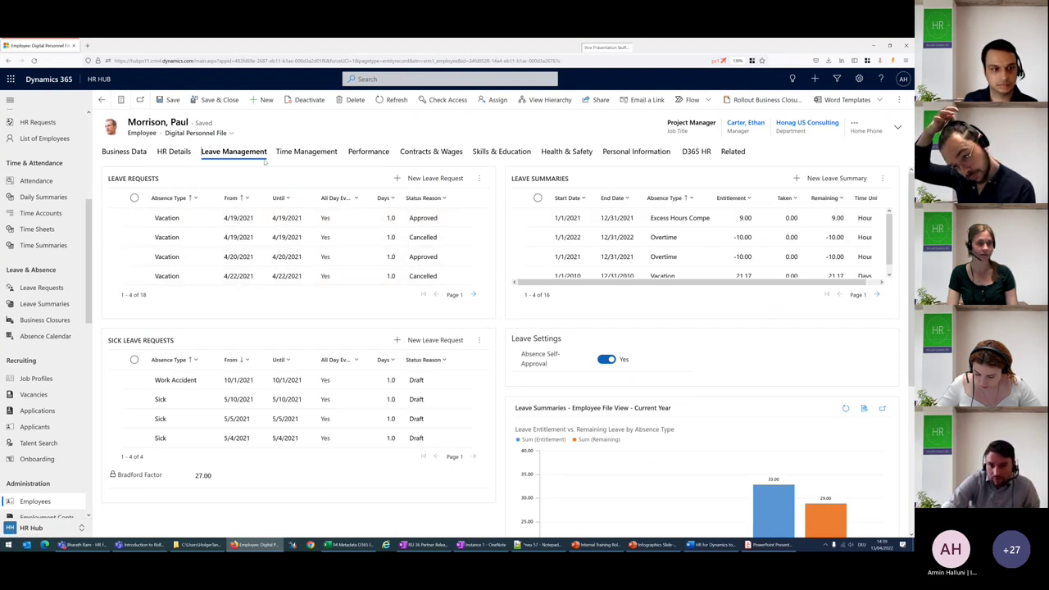
- List all 23 associated leave requests, then return to the Leave Management overview
left_click(477, 179)
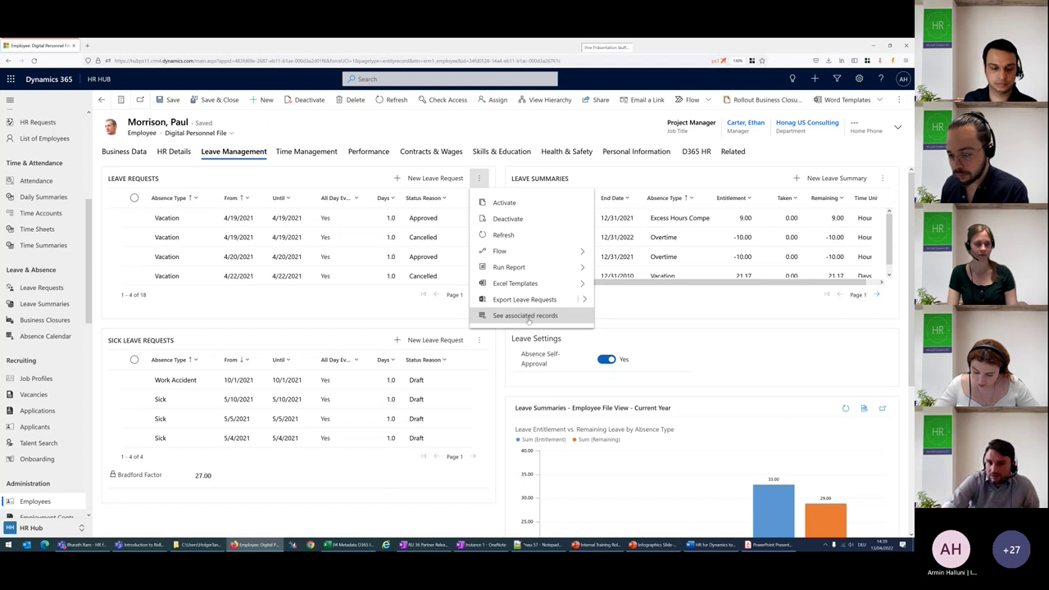
left_click(529, 317)
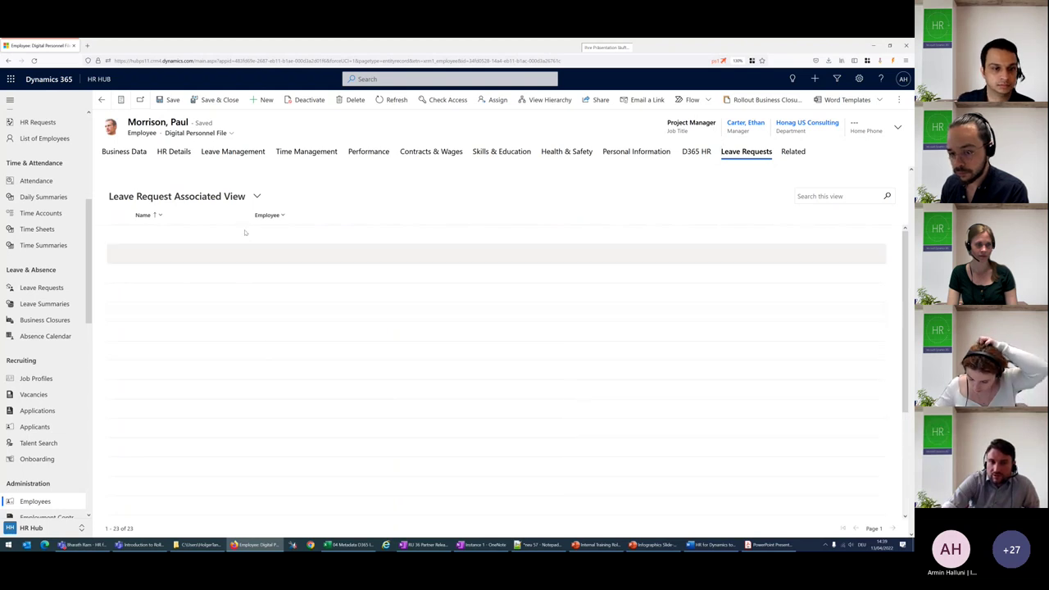
scroll(330, 304, "down", 3)
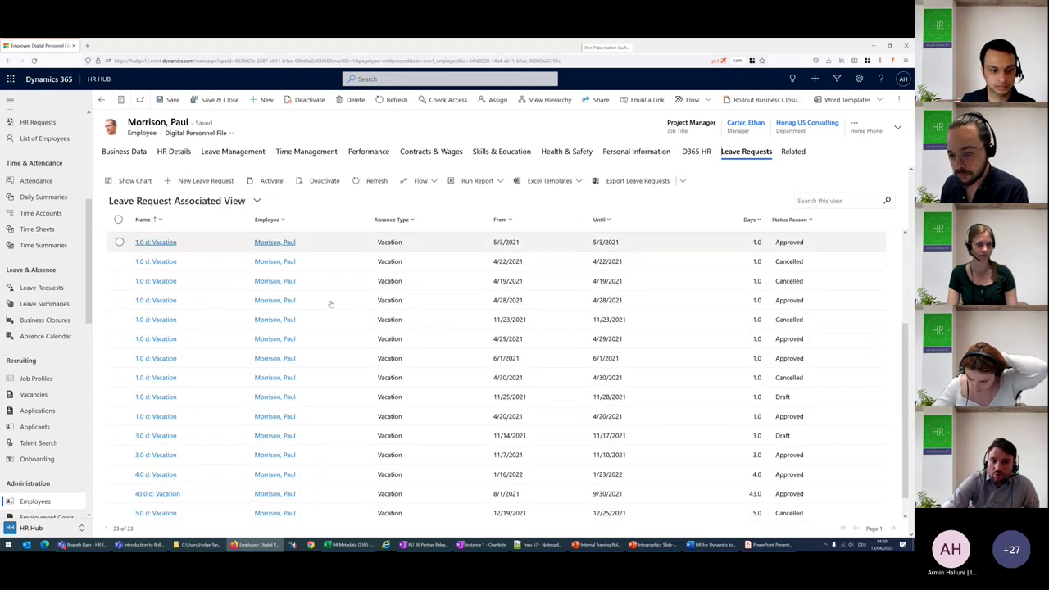
scroll(352, 409, "down", 1)
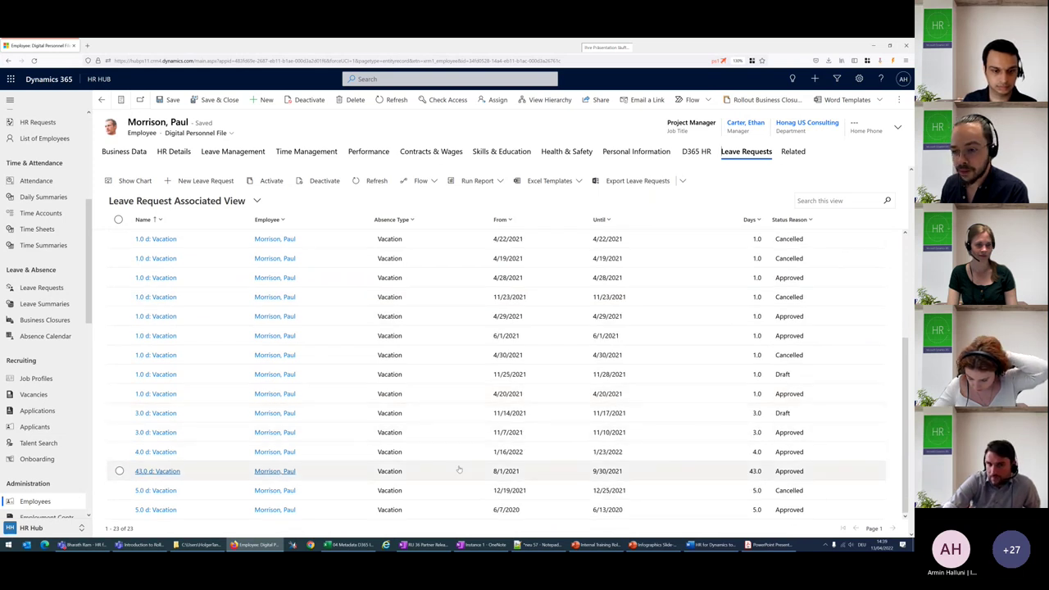
left_click(240, 156)
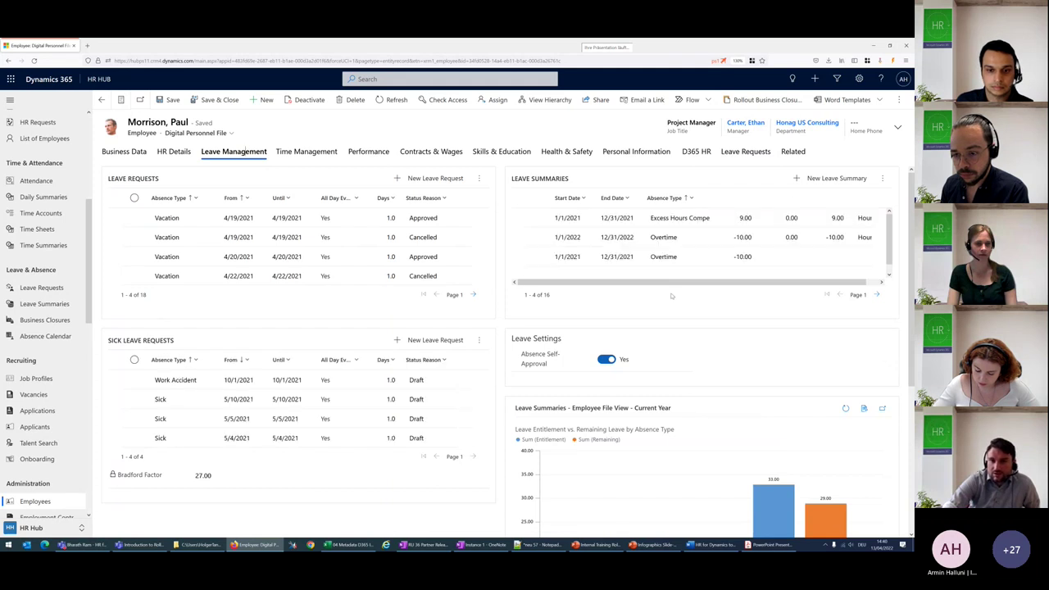
scroll(653, 268, "down", 1)
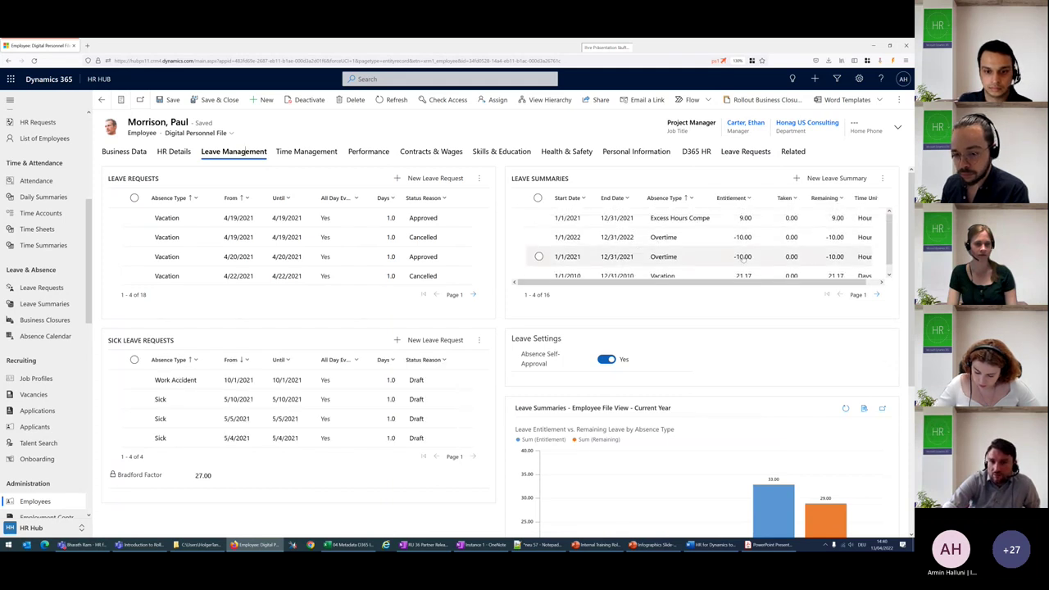
- Open the 2010 Vacation leave summary showing 21.17 days entitled and 0.00 taken
left_click(653, 268)
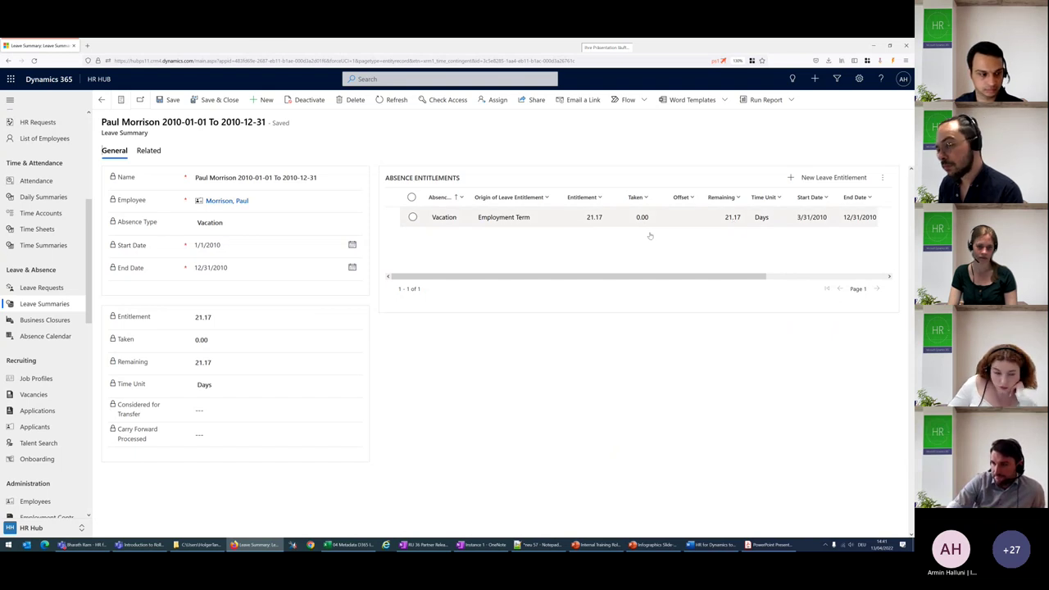
- Review the Other Improvements slide on pages 15–16 in Acrobat, then go back to HR Hub
left_click(753, 548)
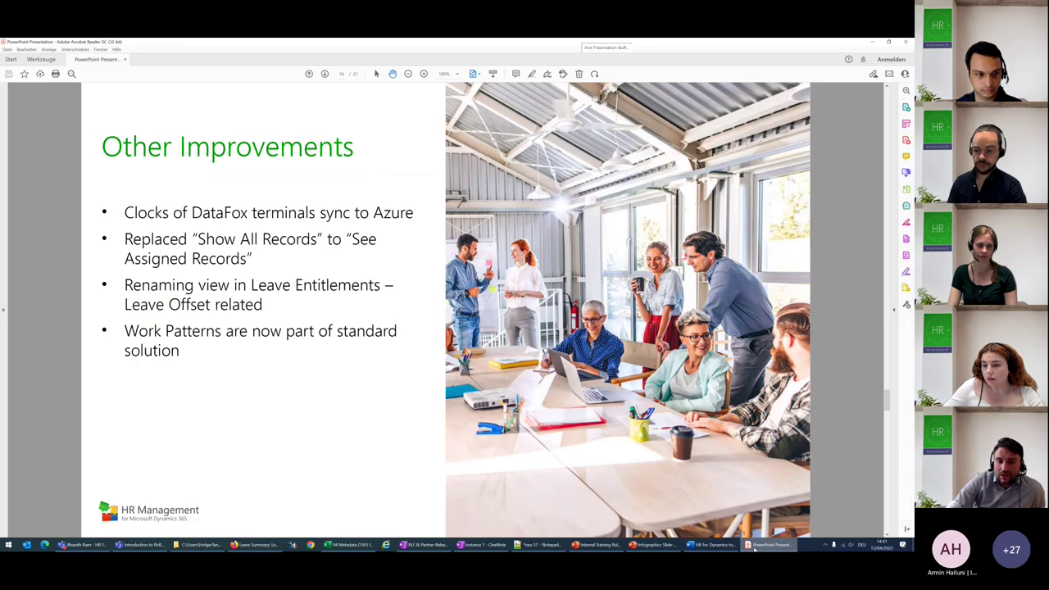
scroll(378, 394, "up", 1)
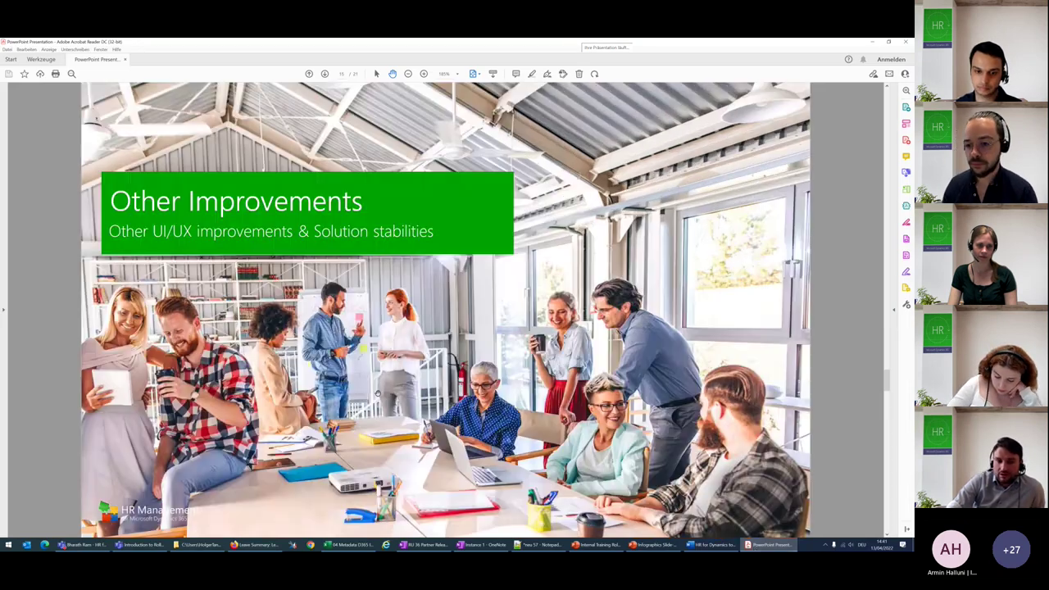
scroll(377, 393, "down", 1)
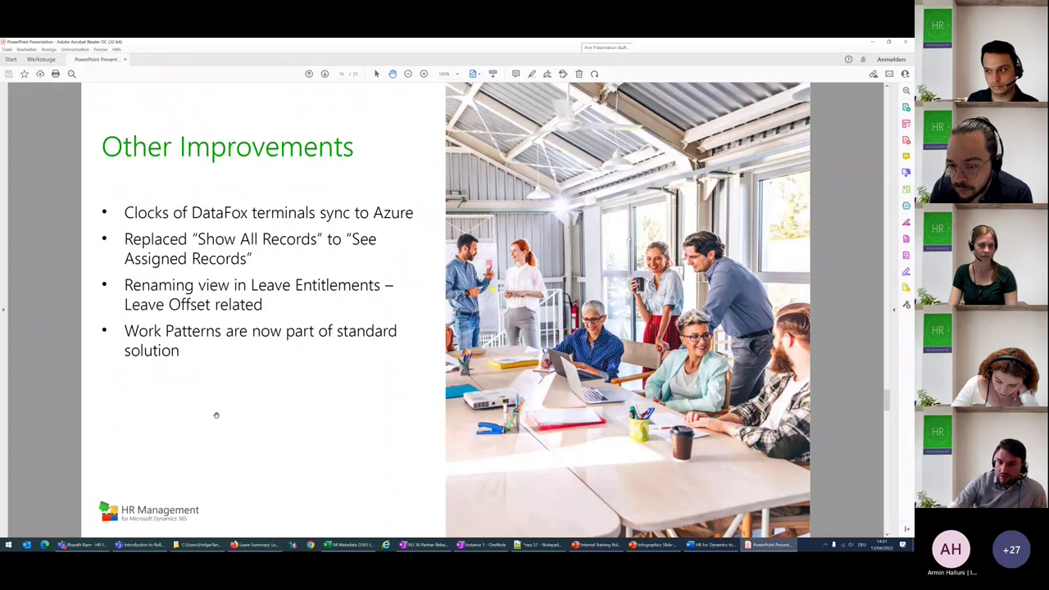
left_click(246, 545)
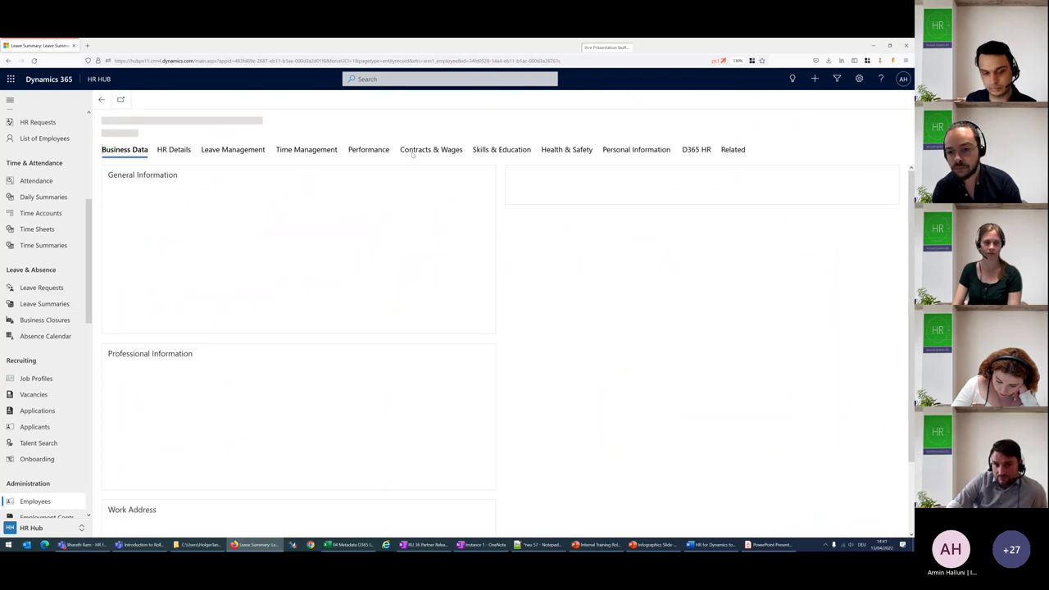
- Start a new employment contract from Contracts & Wages and enable its work pattern
left_click(419, 154)
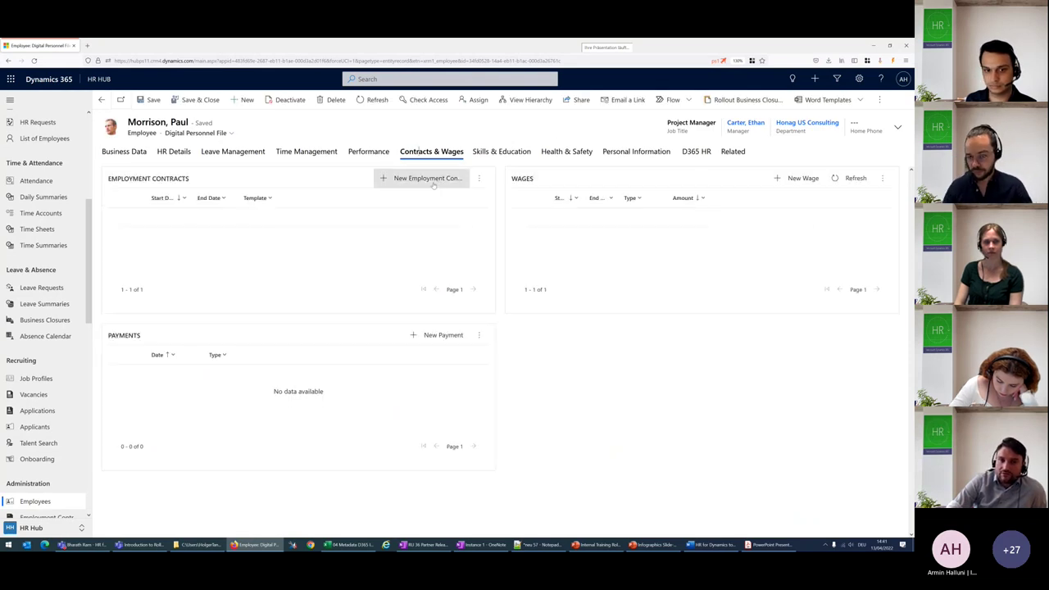
left_click(432, 180)
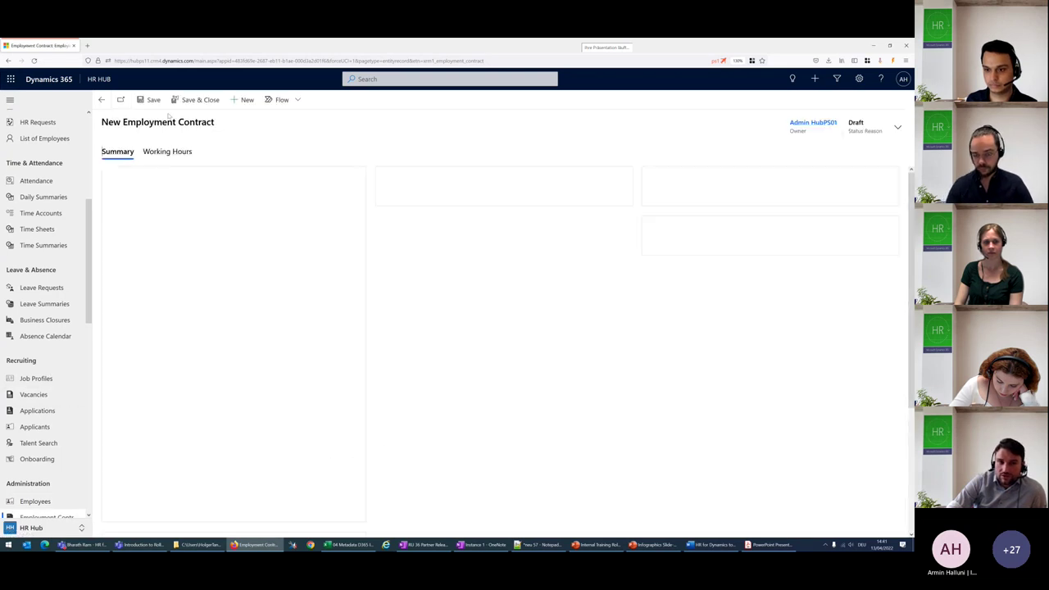
left_click(168, 151)
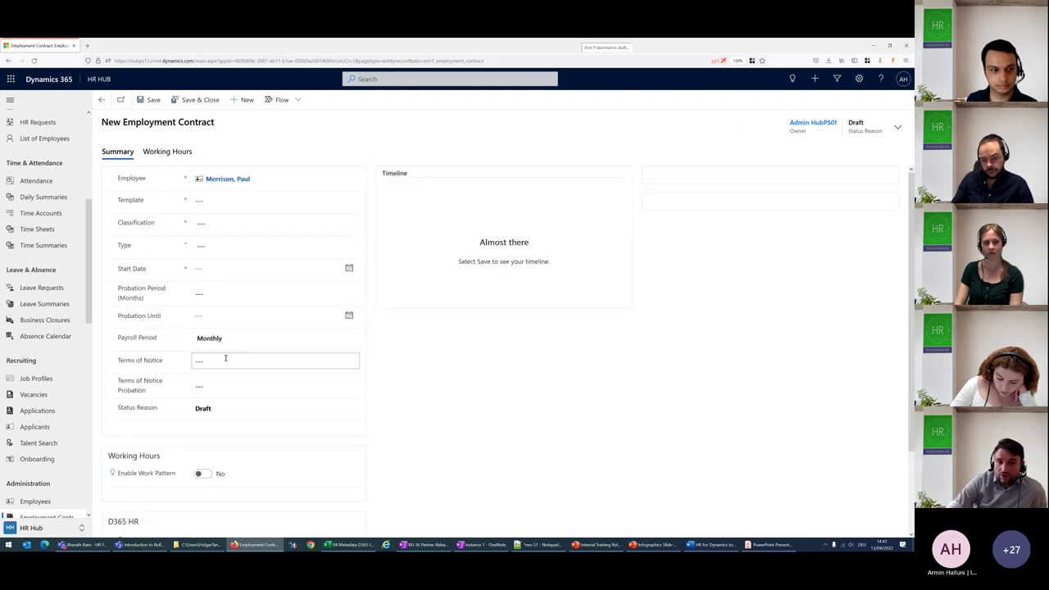
scroll(225, 358, "down", 2)
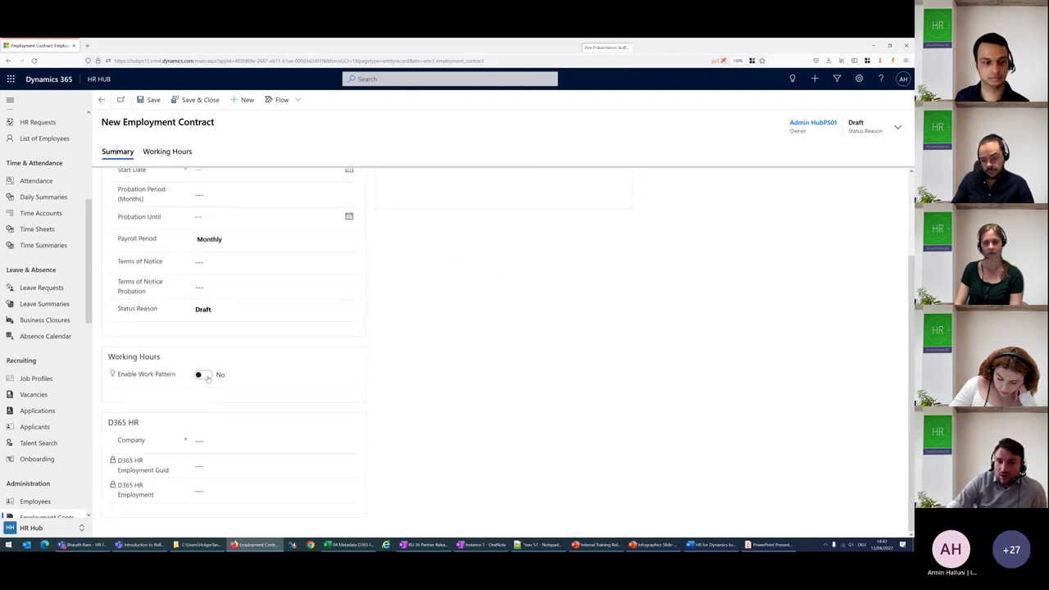
left_click(171, 152)
left_click(123, 155)
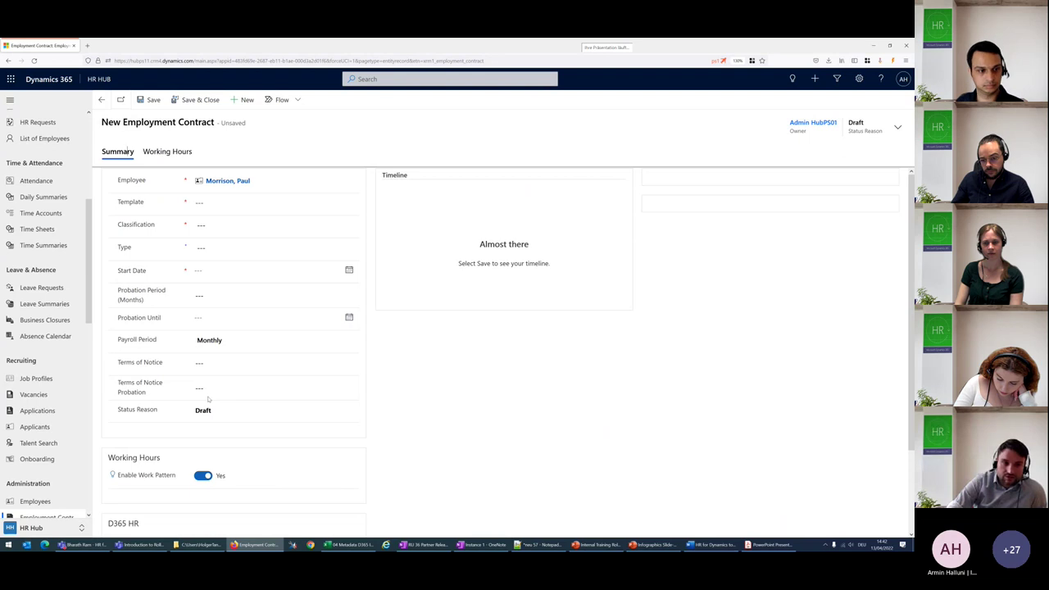
- Set the contract template to 40 hours, classification Permanent, and start date 4/1/2022
left_click(234, 204)
left_click(354, 202)
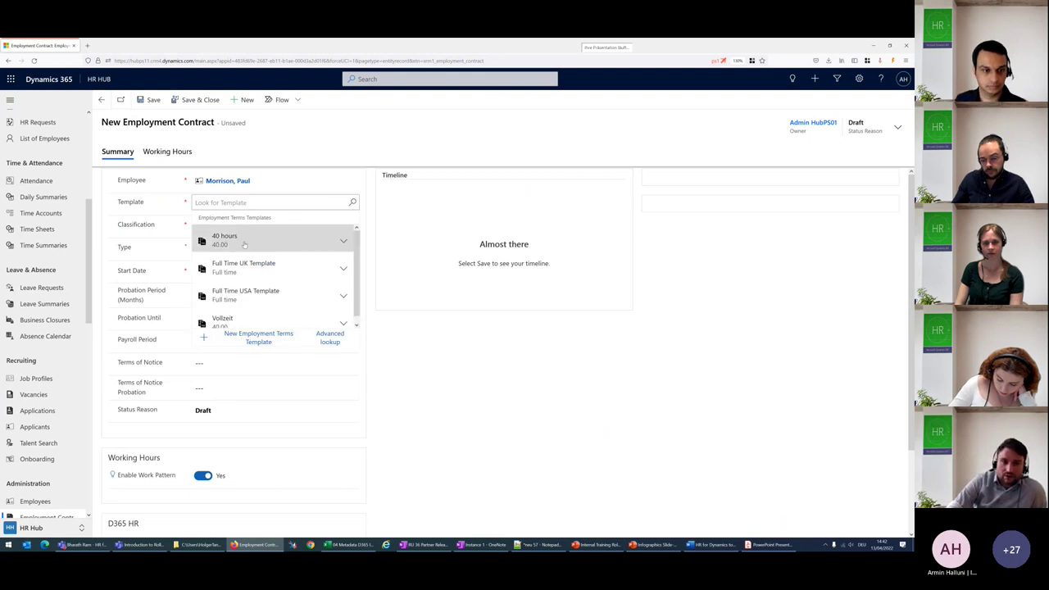
left_click(244, 241)
left_click(242, 226)
left_click(209, 254)
left_click(349, 270)
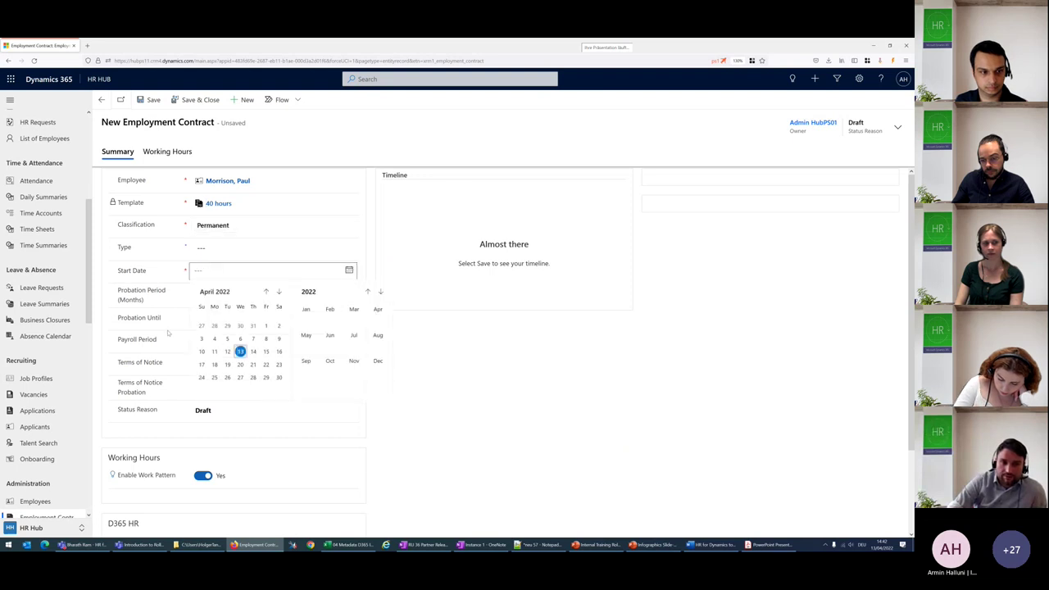
left_click(265, 325)
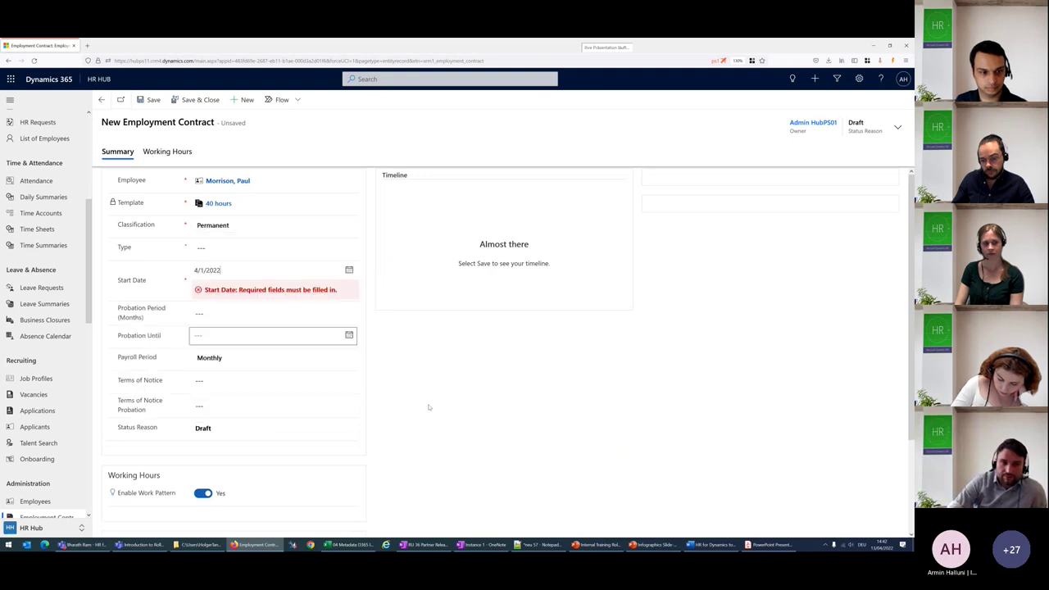
- Fill in the required company field with Company 1
left_click(151, 99)
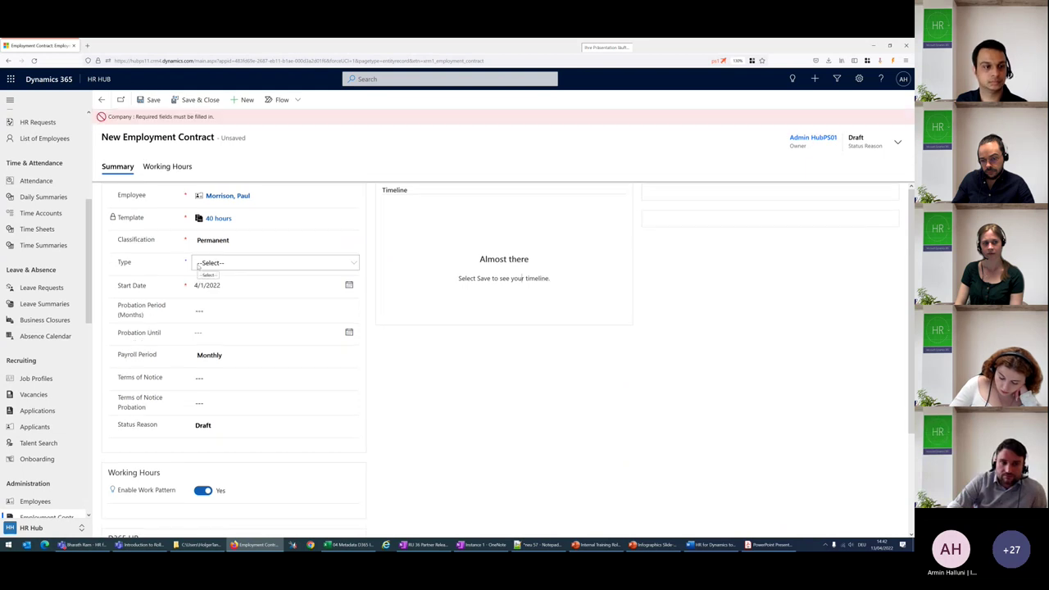
scroll(281, 337, "down", 2)
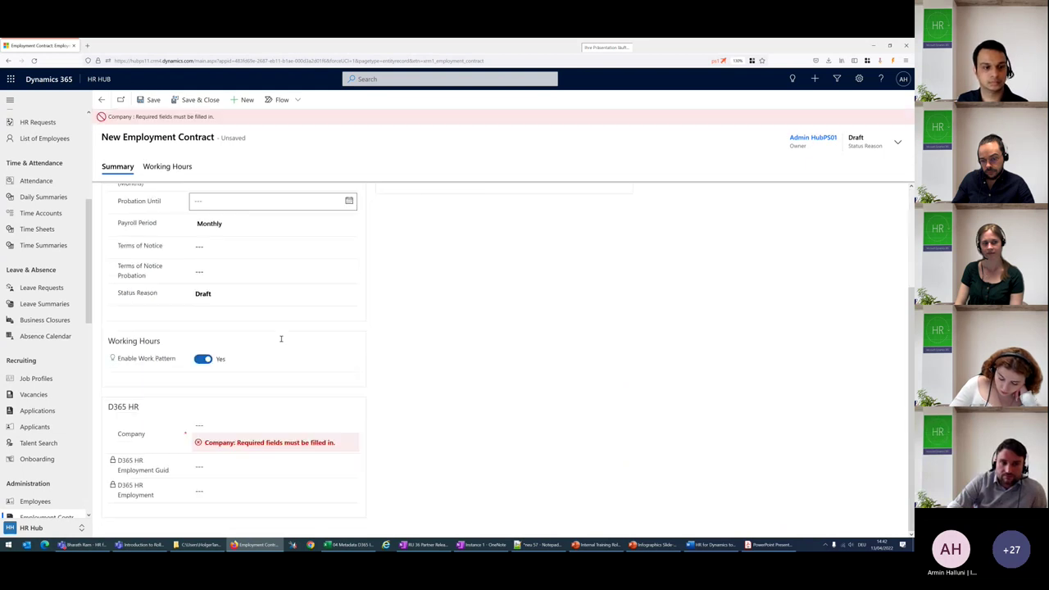
left_click(198, 428)
left_click(351, 426)
left_click(324, 461)
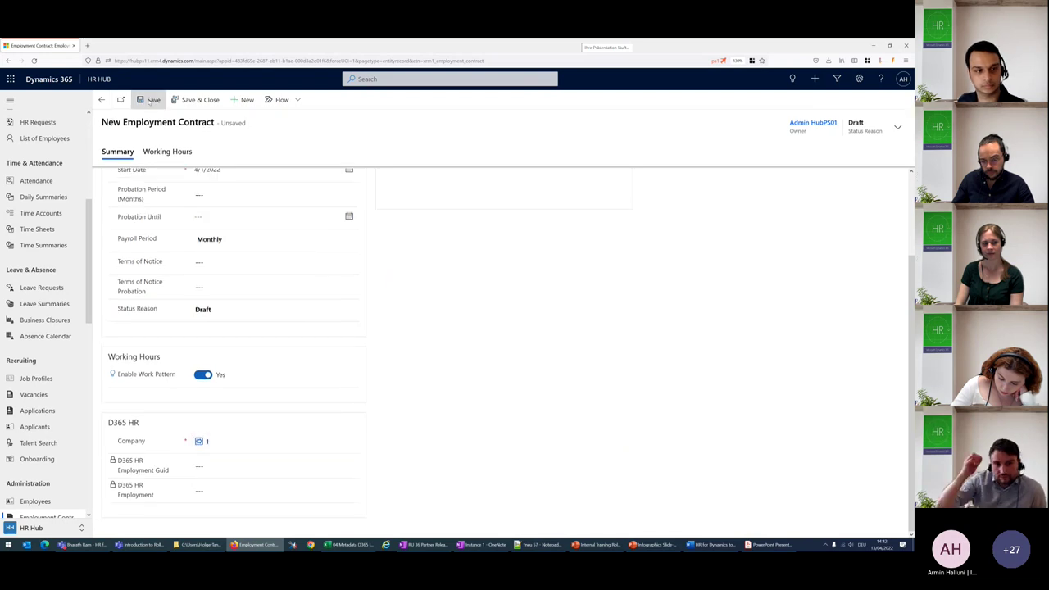
- Save the contract as Draft and toggle Enable Work Pattern off and back on
left_click(151, 100)
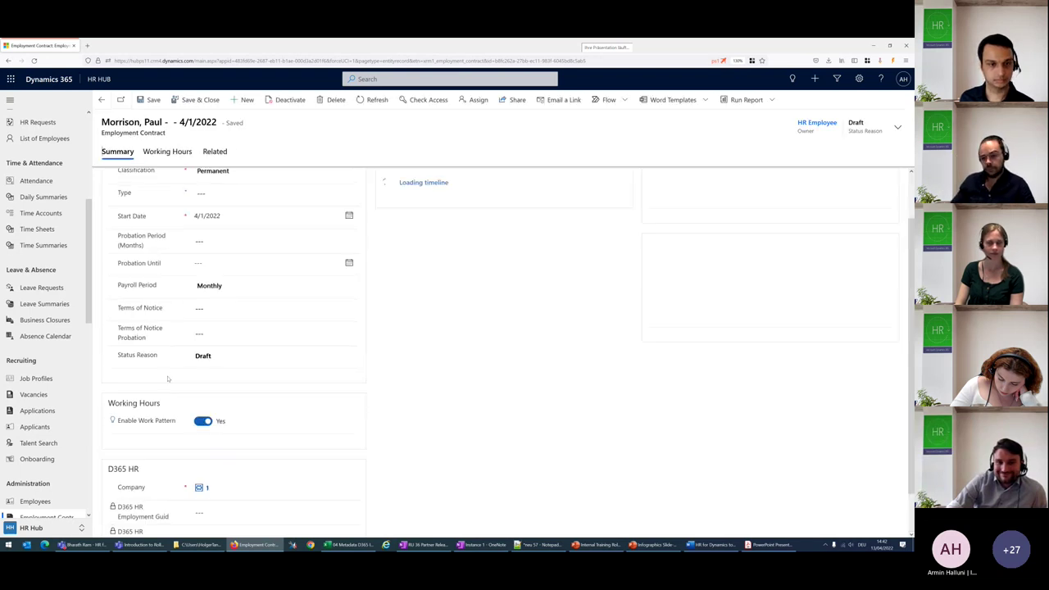
left_click(203, 426)
left_click(205, 426)
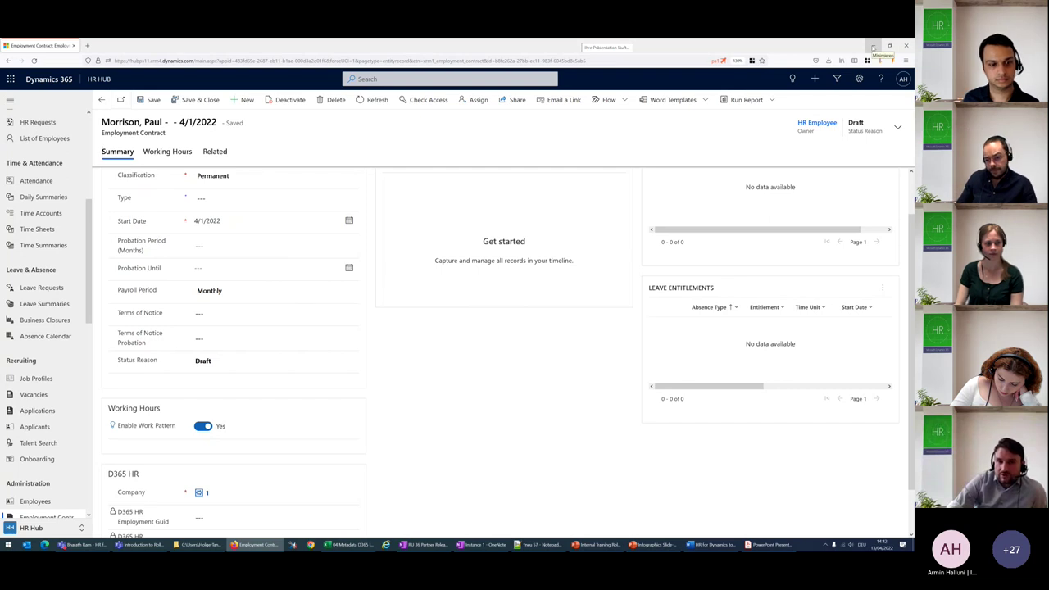
- Minimize the browser and bring the PDF to the RU36 resolved bugs slide on page 17
left_click(874, 47)
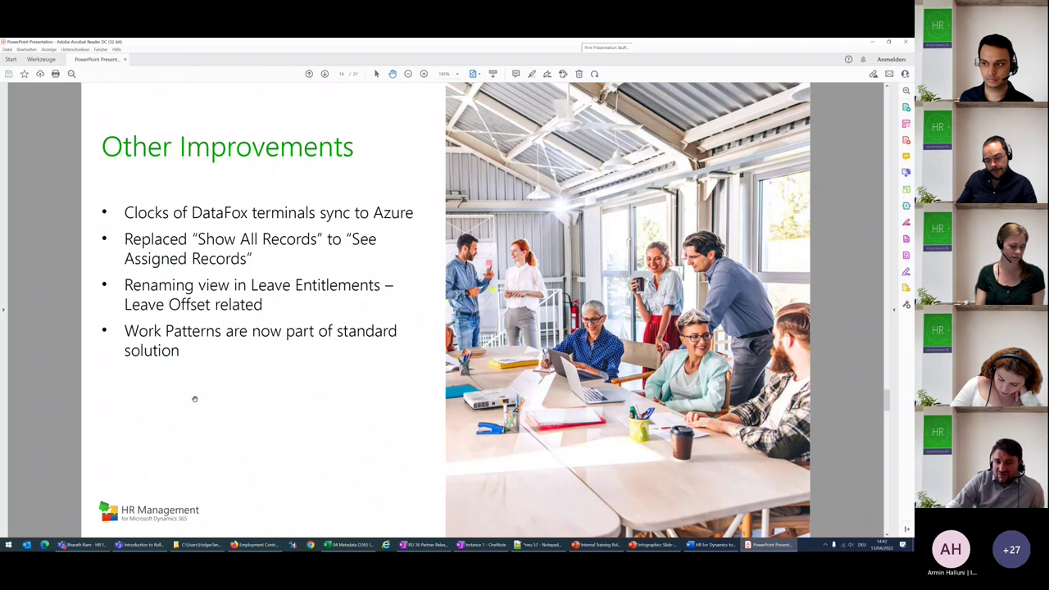
scroll(195, 400, "down", 1)
scroll(191, 412, "up", 1)
scroll(232, 378, "down", 2)
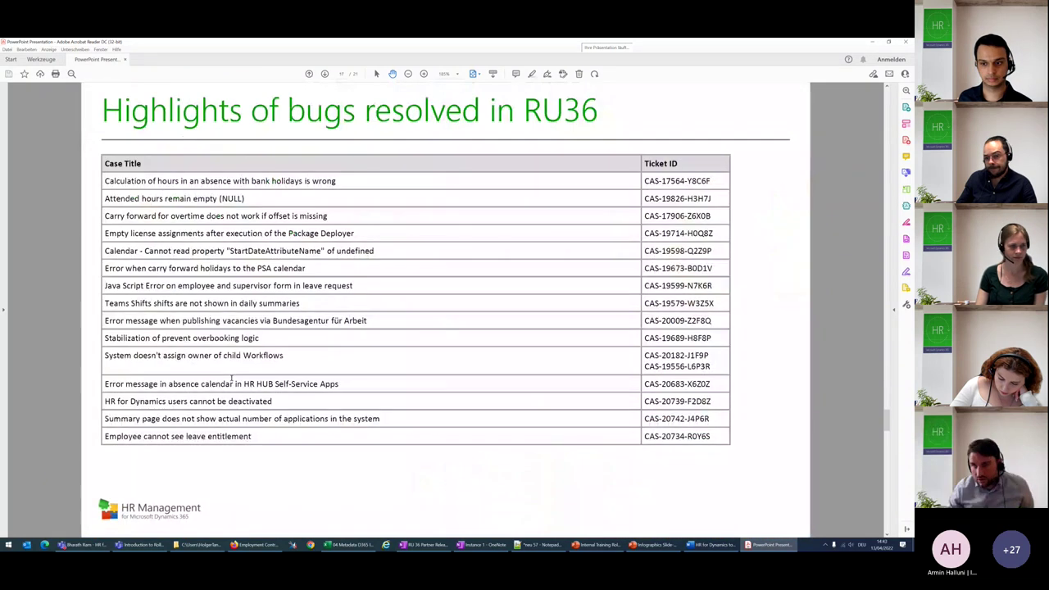